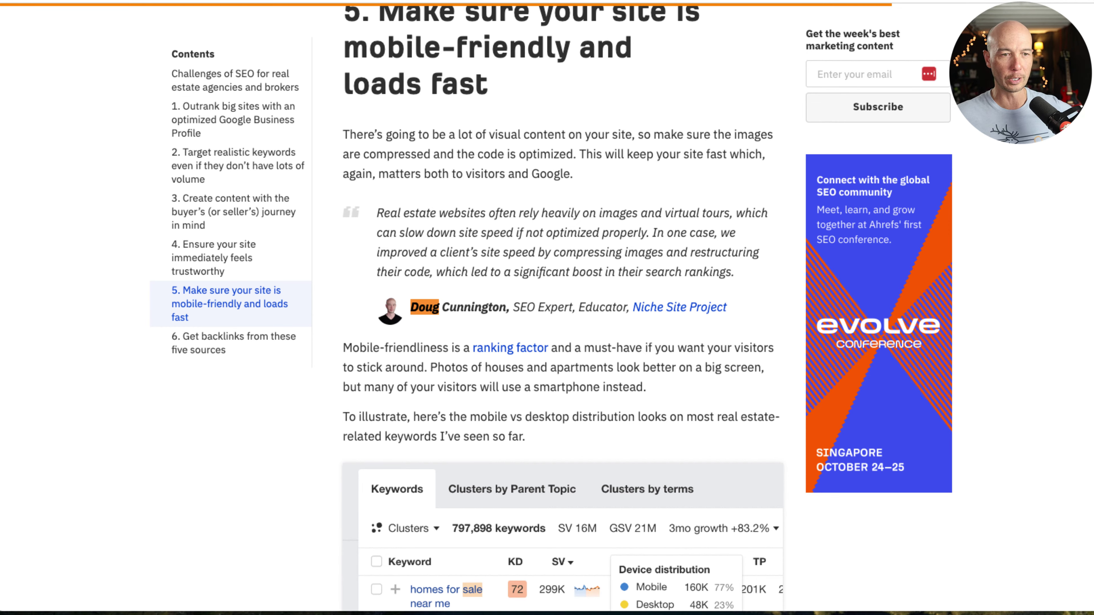
pyautogui.scroll(1, 564, 309)
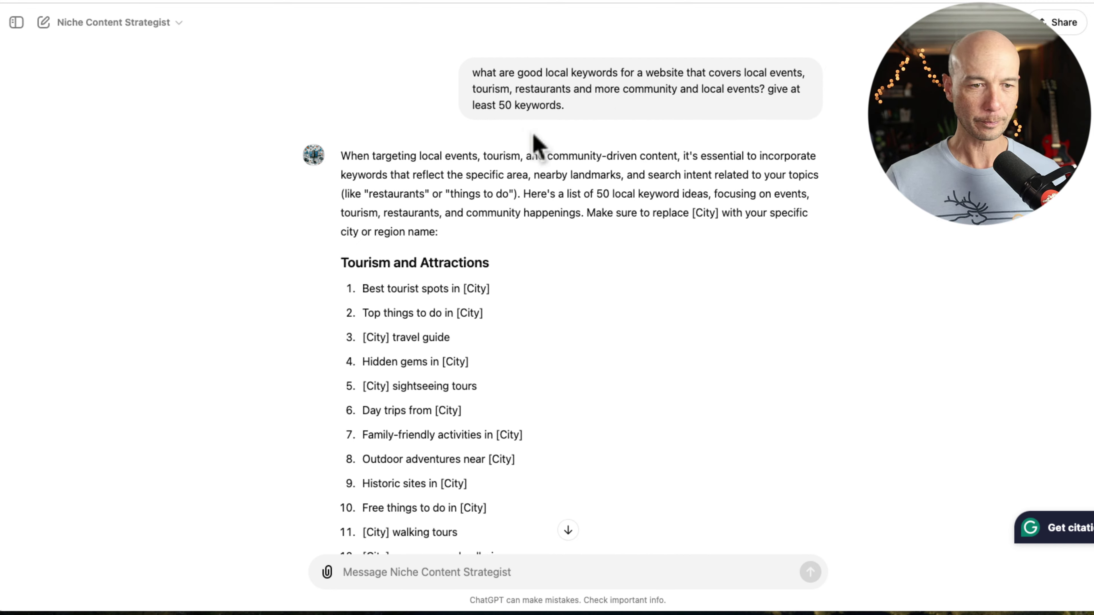
# - Review the Tourism and Attractions ideas in the ChatGPT local keyword list, highlighting them and the Restaurants and Food heading
pyautogui.scroll(-3, 587, 300)
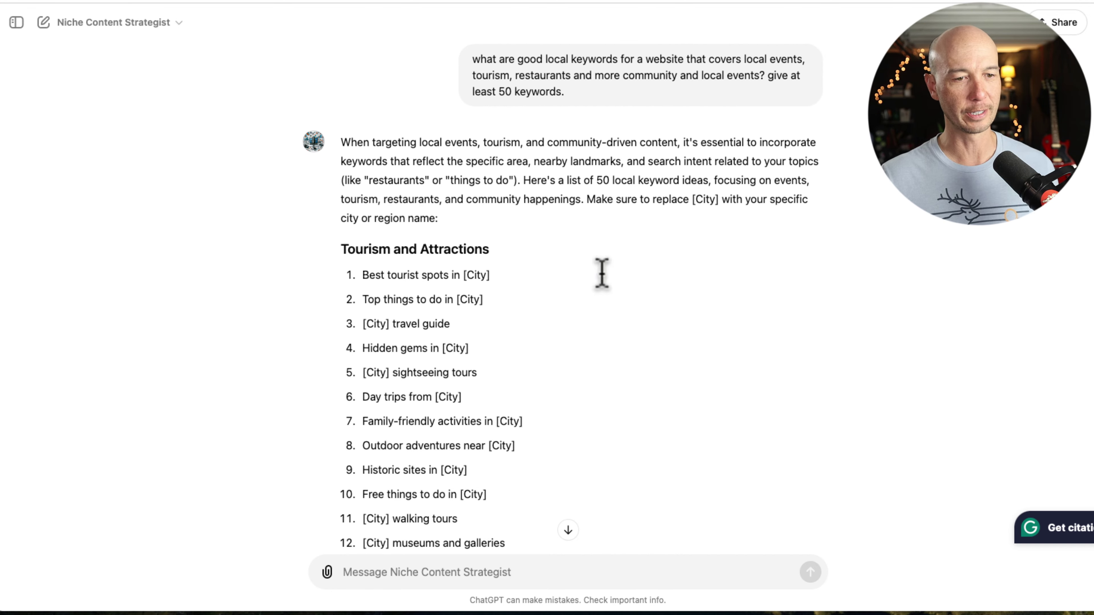
pyautogui.scroll(-2, 484, 255)
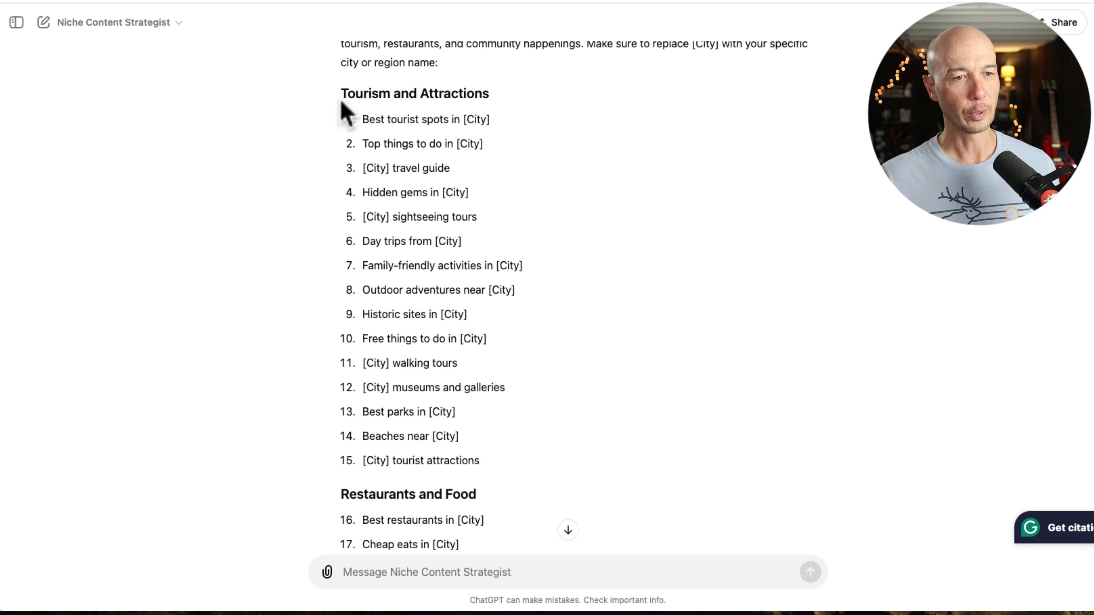
pyautogui.moveTo(340, 94); pyautogui.dragTo(550, 457)
pyautogui.scroll(-3, 600, 420)
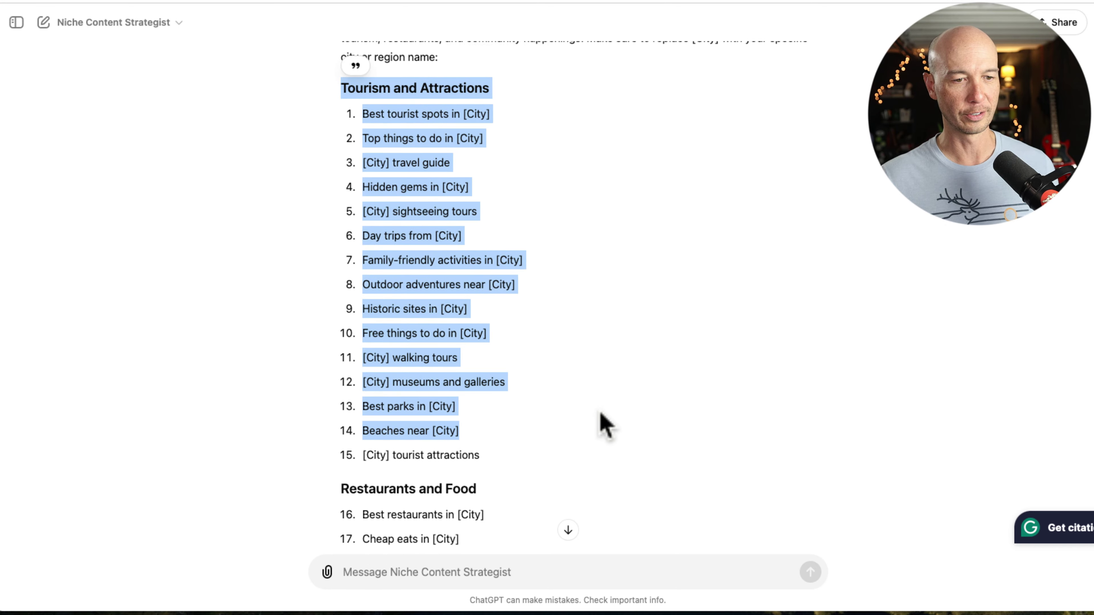
pyautogui.scroll(-4, 611, 300)
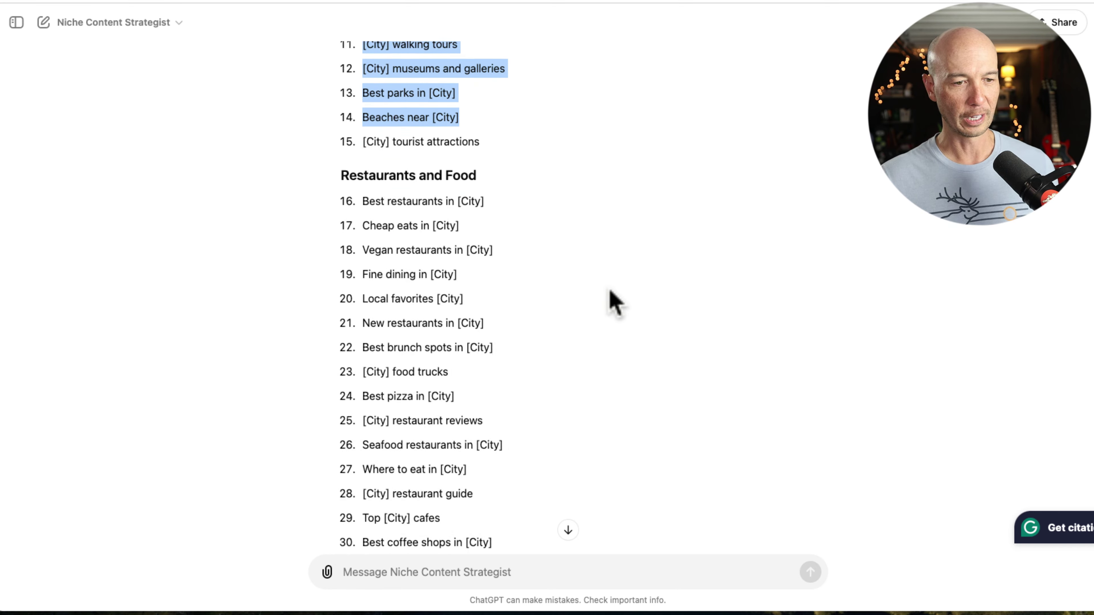
pyautogui.click(393, 173)
pyautogui.tripleClick(393, 172)
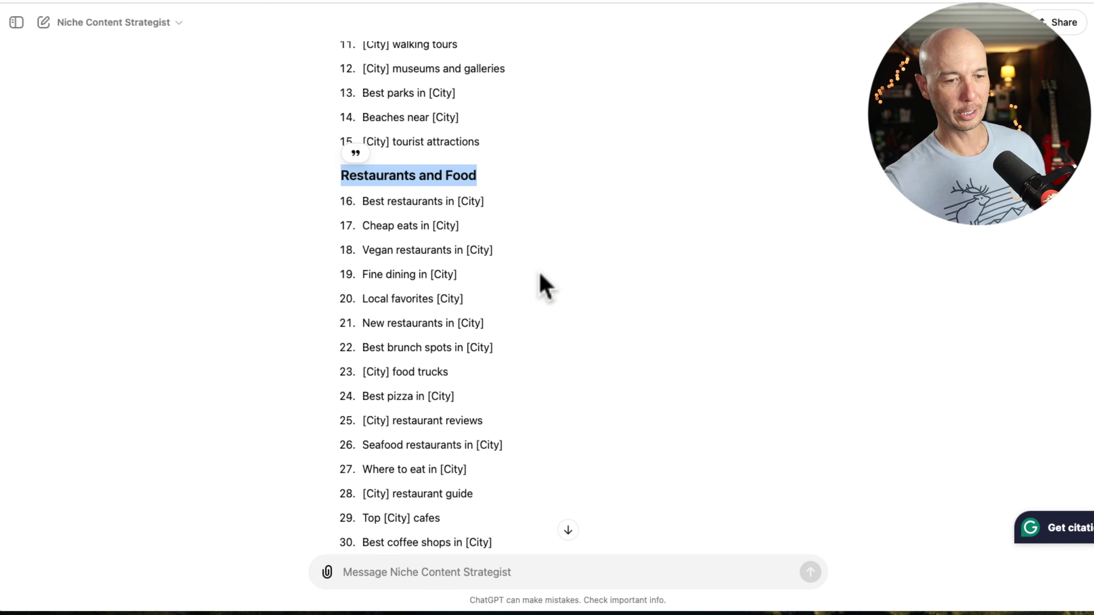
# - Examine the remaining keyword ideas for restaurants, events and festivals, and community interest, and return to the Tourism and Attractions section
pyautogui.scroll(-5, 547, 279)
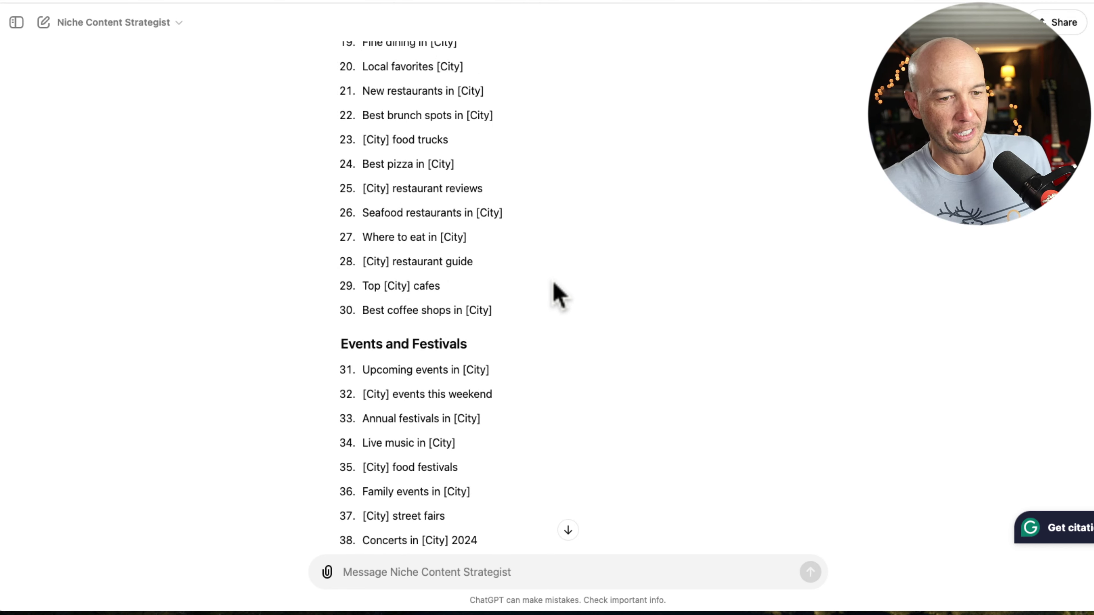
pyautogui.scroll(-5, 603, 269)
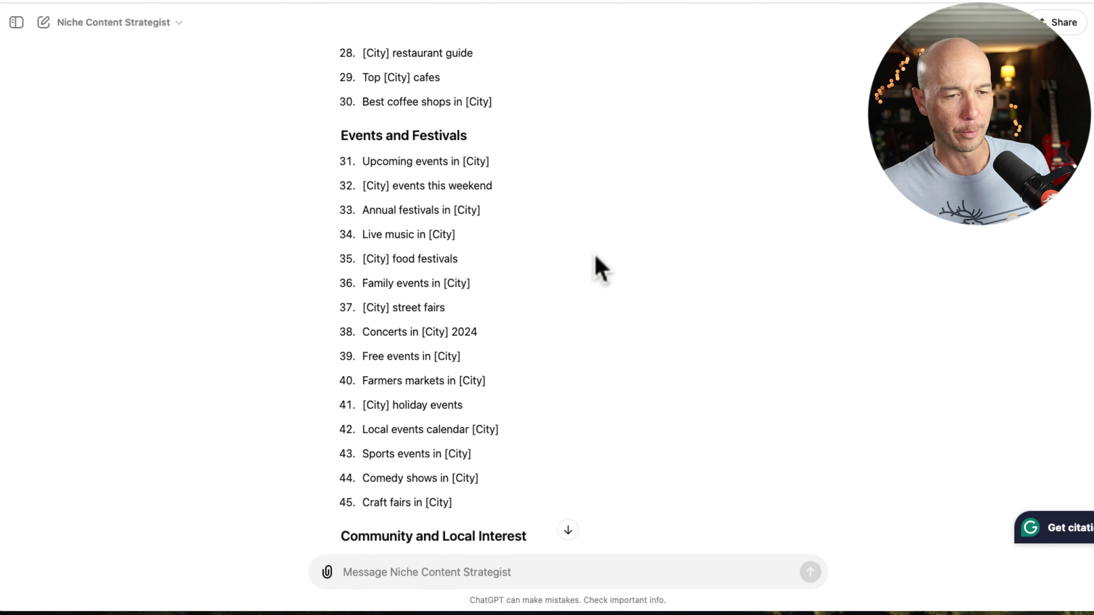
pyautogui.scroll(-2, 560, 220)
pyautogui.scroll(1, 424, 99)
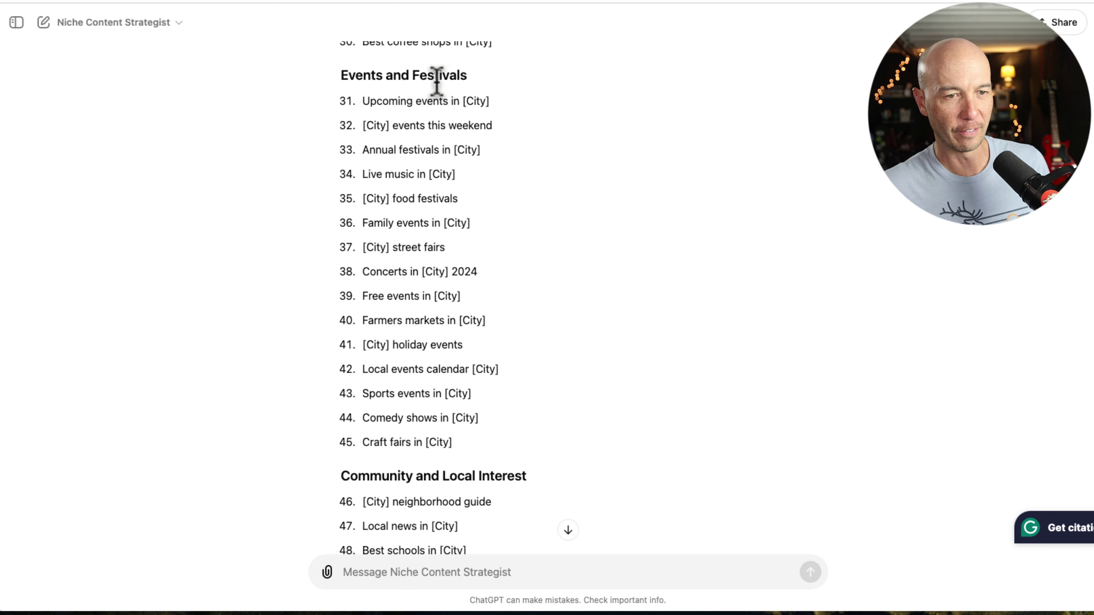
pyautogui.scroll(-6, 444, 393)
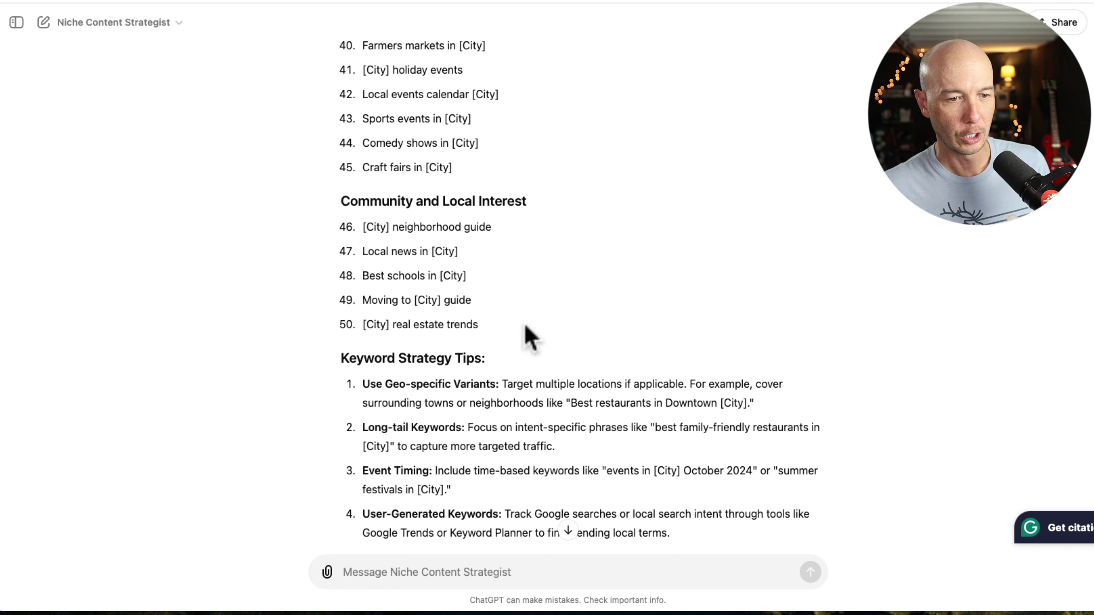
pyautogui.scroll(-3, 525, 327)
pyautogui.scroll(20, 525, 324)
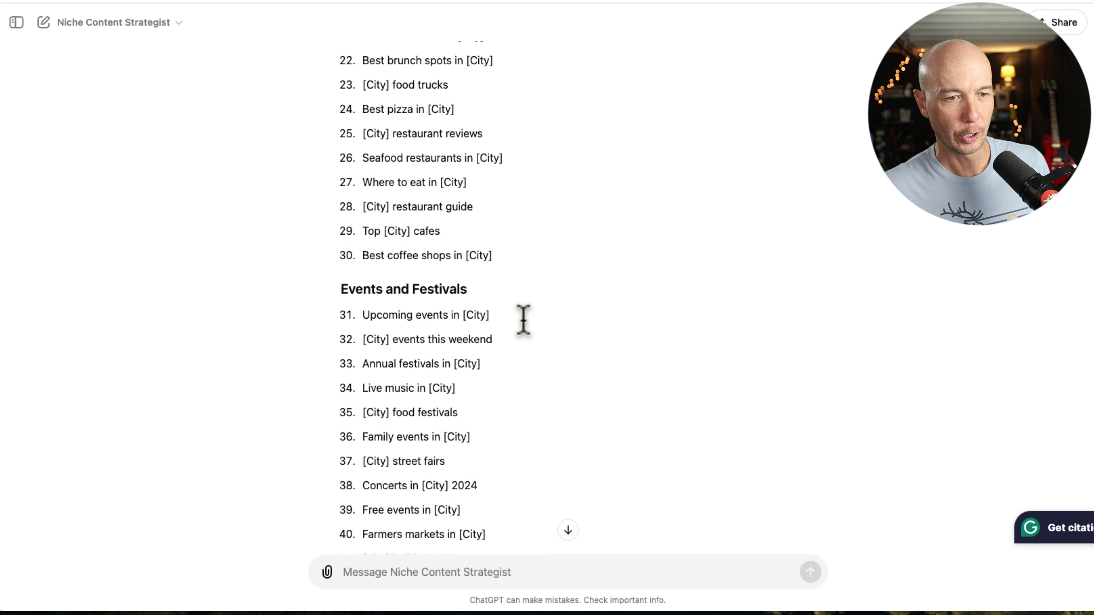
pyautogui.scroll(5, 523, 320)
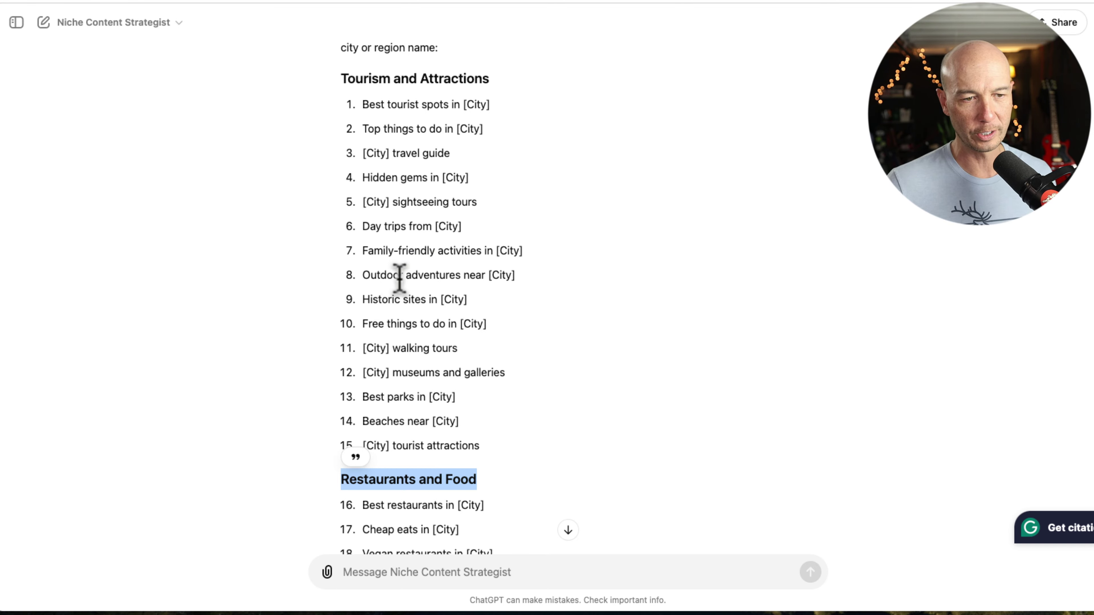
# - Pick the historic sites idea from the list and look up "historic sites in longmont" in Mangools KWFinder for Longmont, Colorado
pyautogui.click(376, 299)
pyautogui.moveTo(375, 299); pyautogui.dragTo(429, 297)
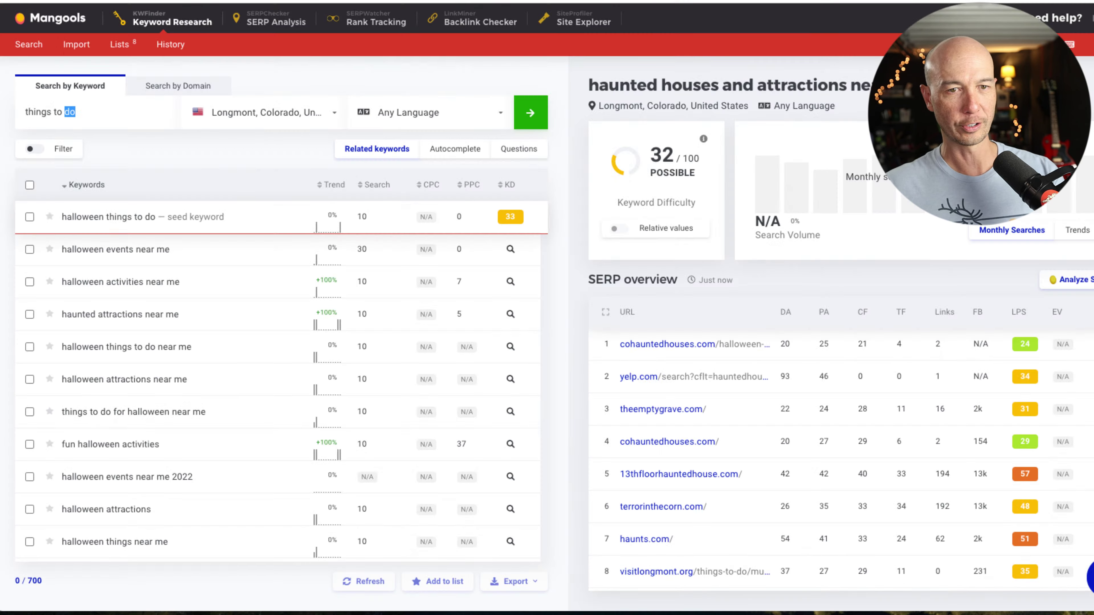
pyautogui.tripleClick(34, 111)
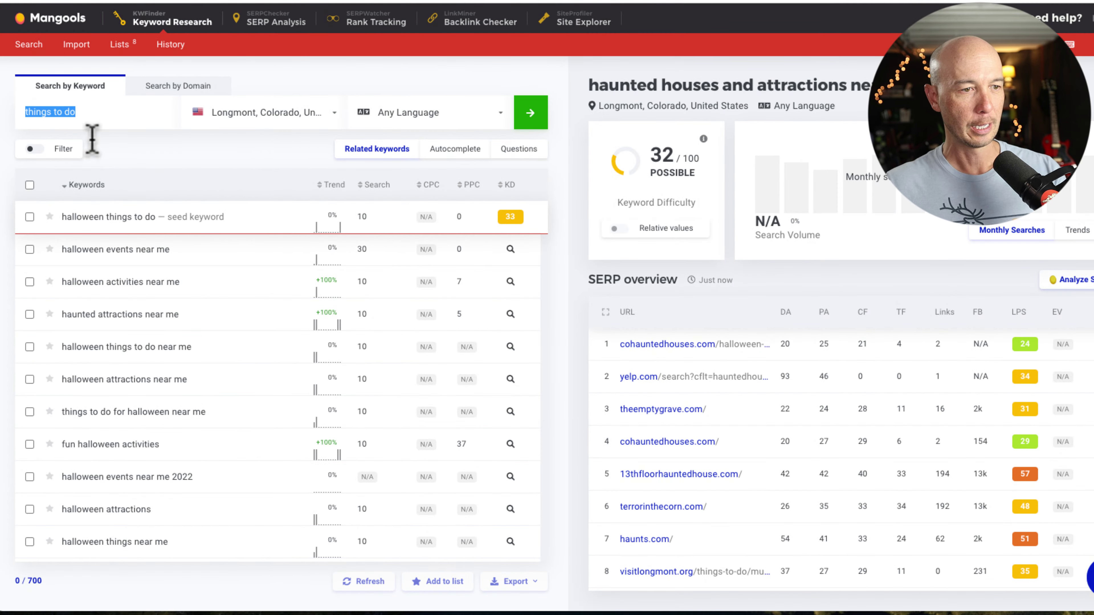
pyautogui.write('historic sites in')
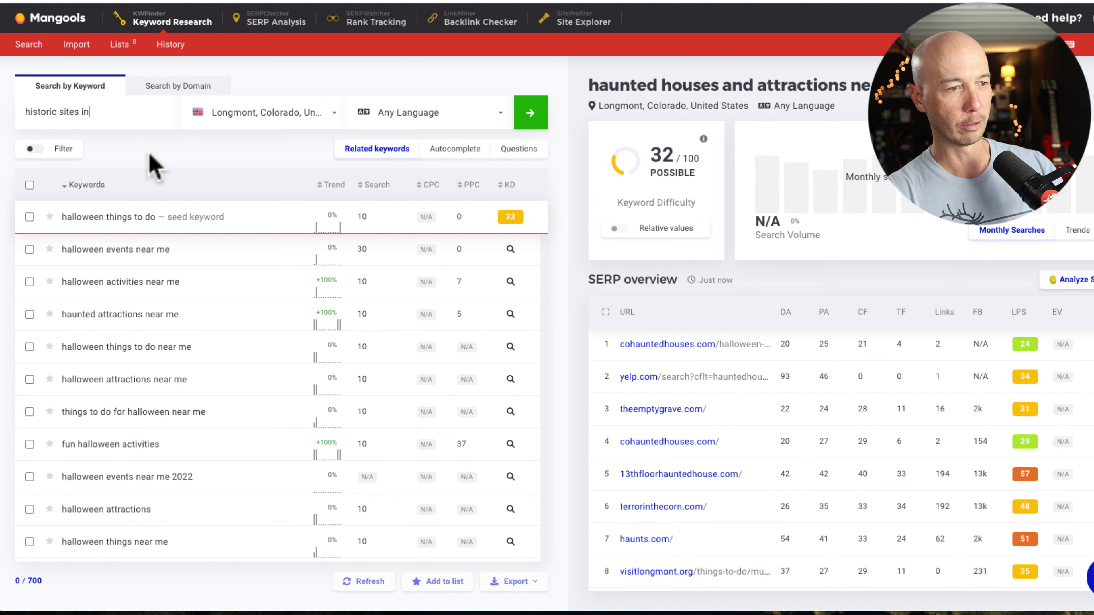
pyautogui.write('longmont')
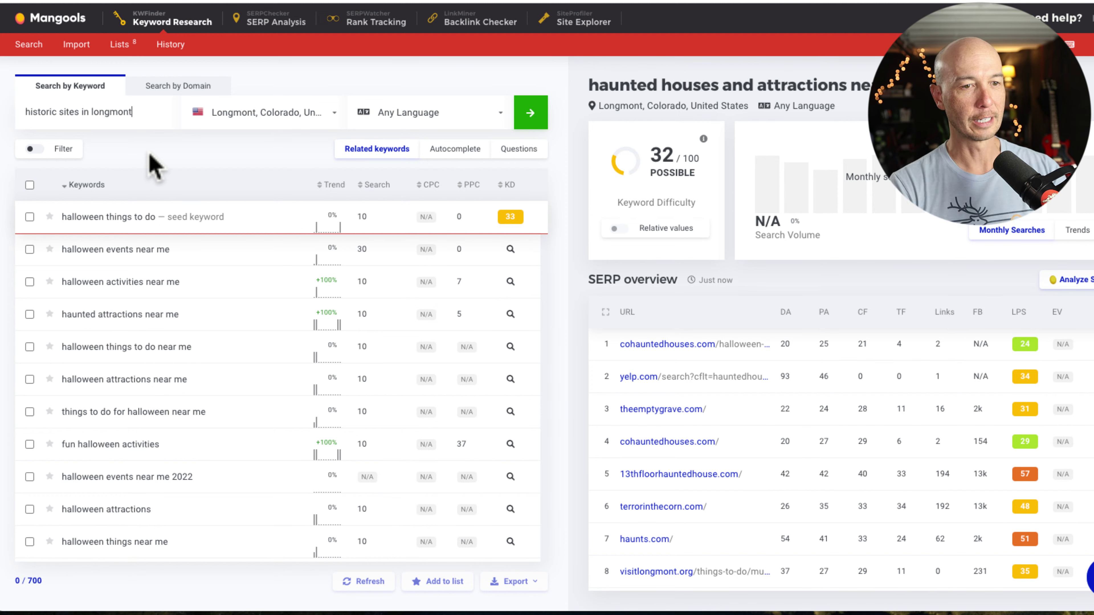
pyautogui.press('Return')
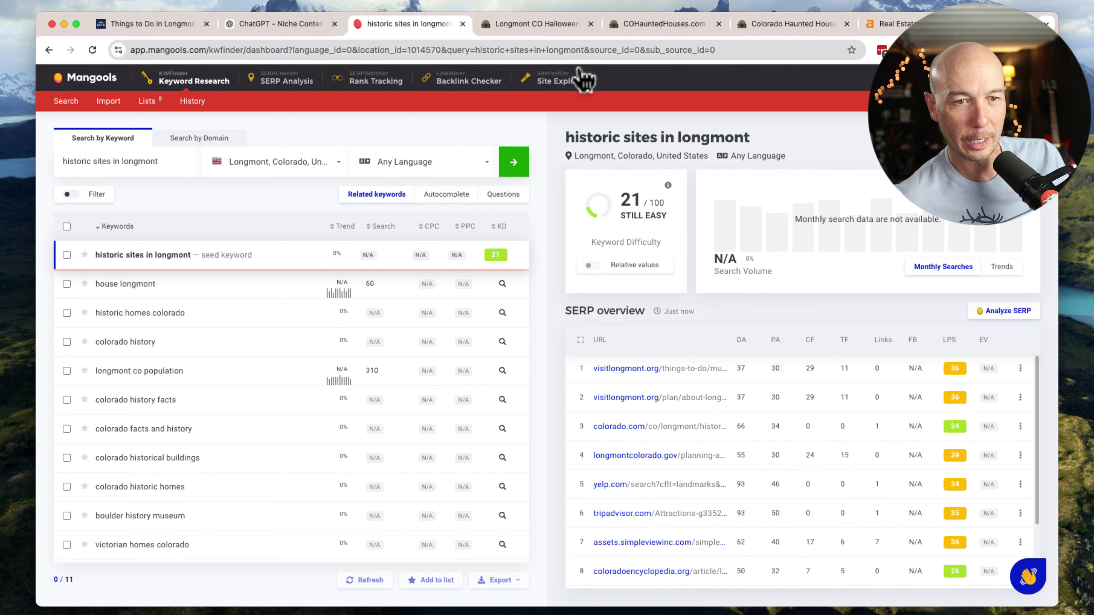
# - Open the first-ranked visitlongmont.org search result, close the three Colorado haunted house pages, and return to the Museums & History page
pyautogui.click(676, 370)
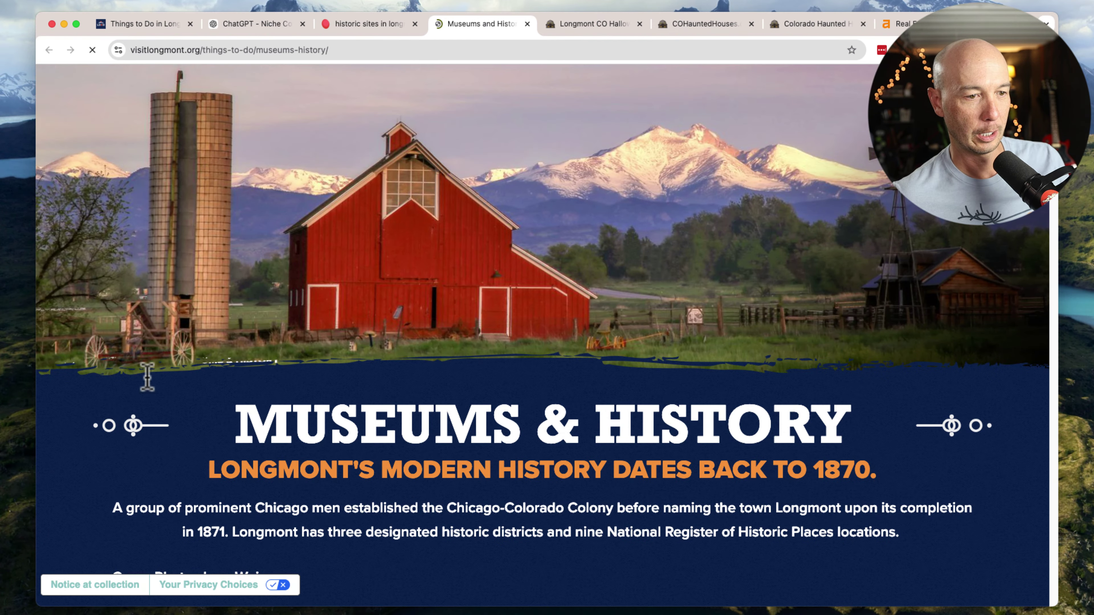
pyautogui.click(591, 25)
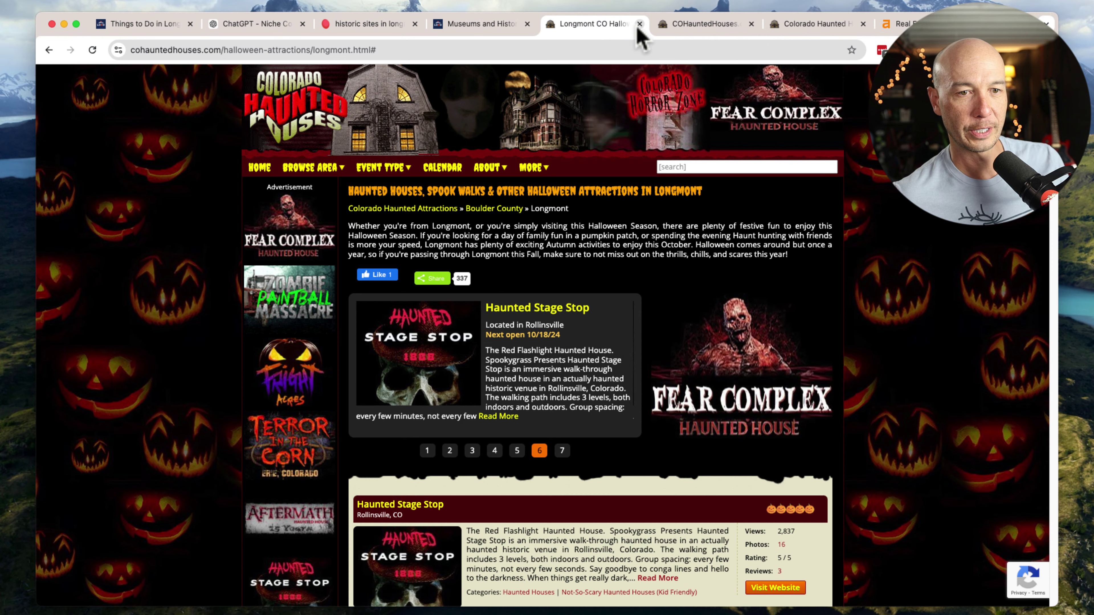
pyautogui.click(640, 24)
pyautogui.click(639, 23)
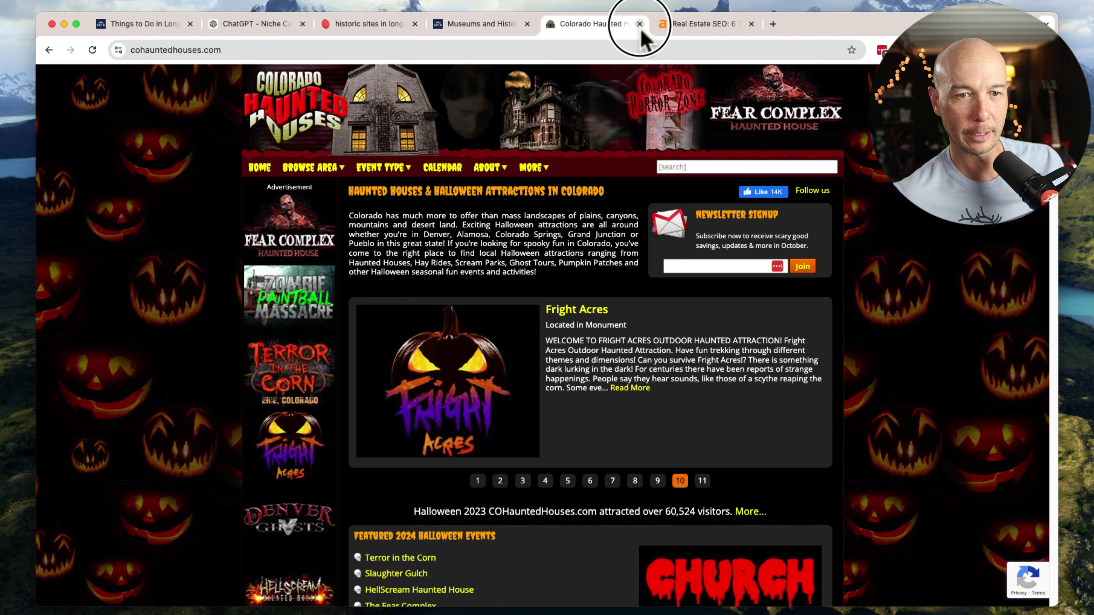
pyautogui.click(640, 25)
pyautogui.click(496, 26)
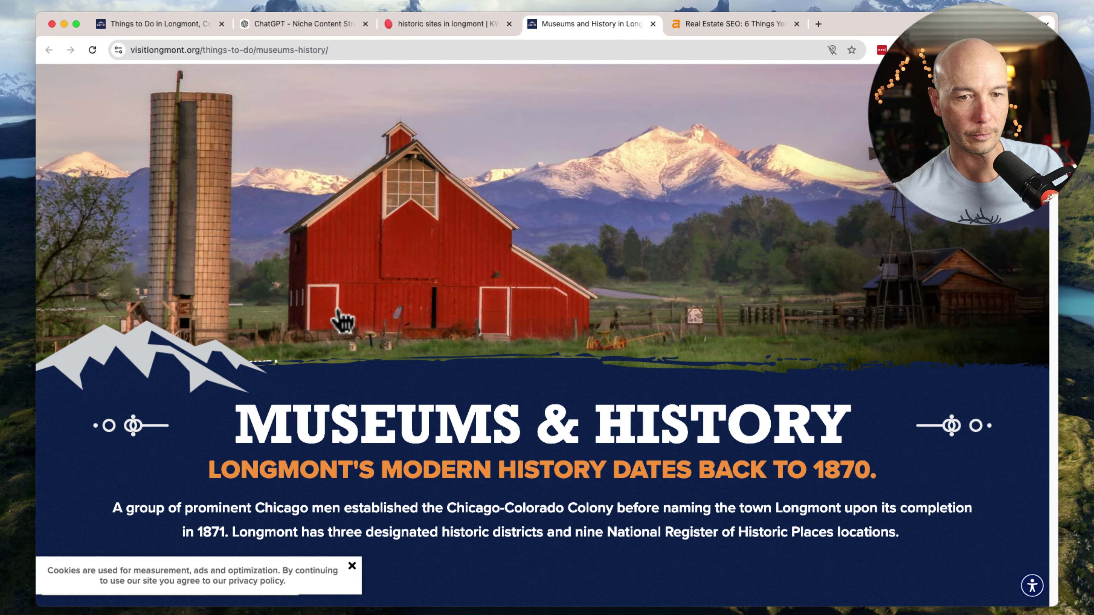
# - Examine the Museums & History page's coverage of historical sites, museums and virtual history tours
pyautogui.scroll(-5, 343, 322)
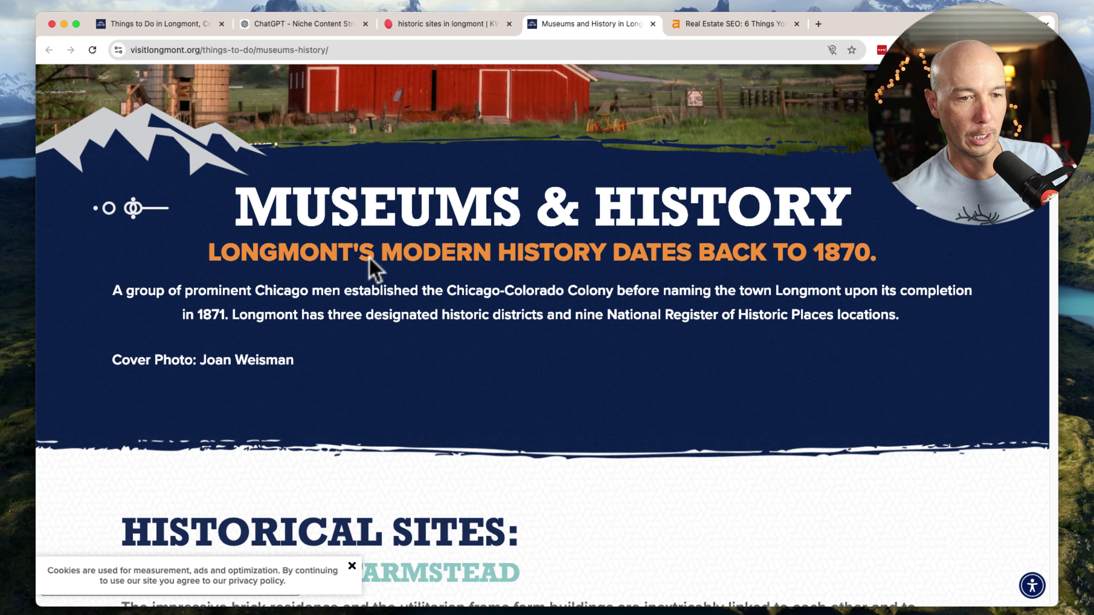
pyautogui.scroll(-8, 642, 340)
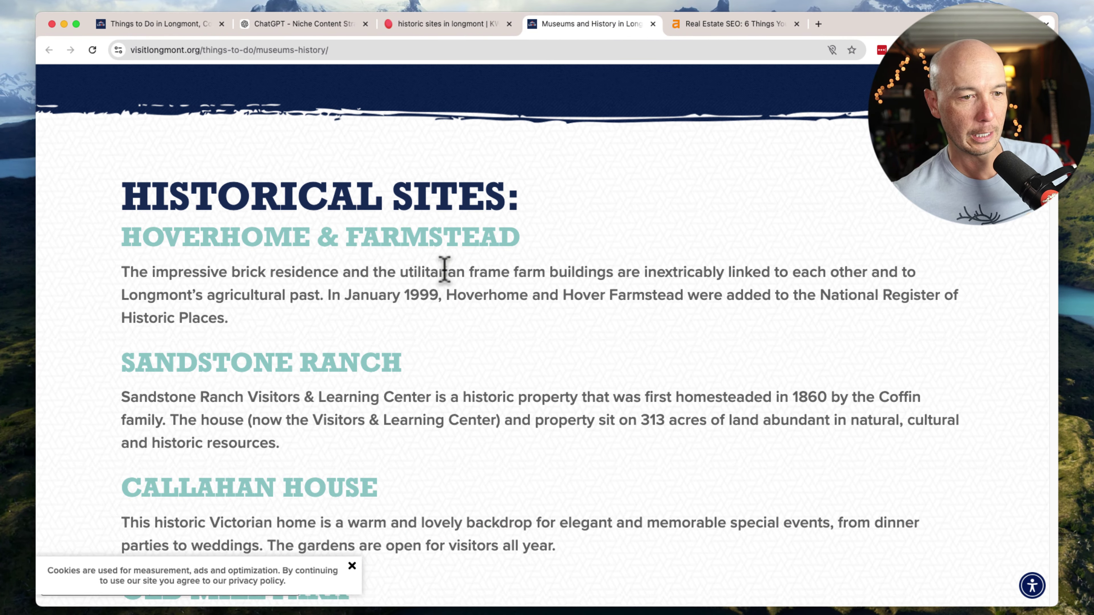
pyautogui.scroll(-2, 338, 381)
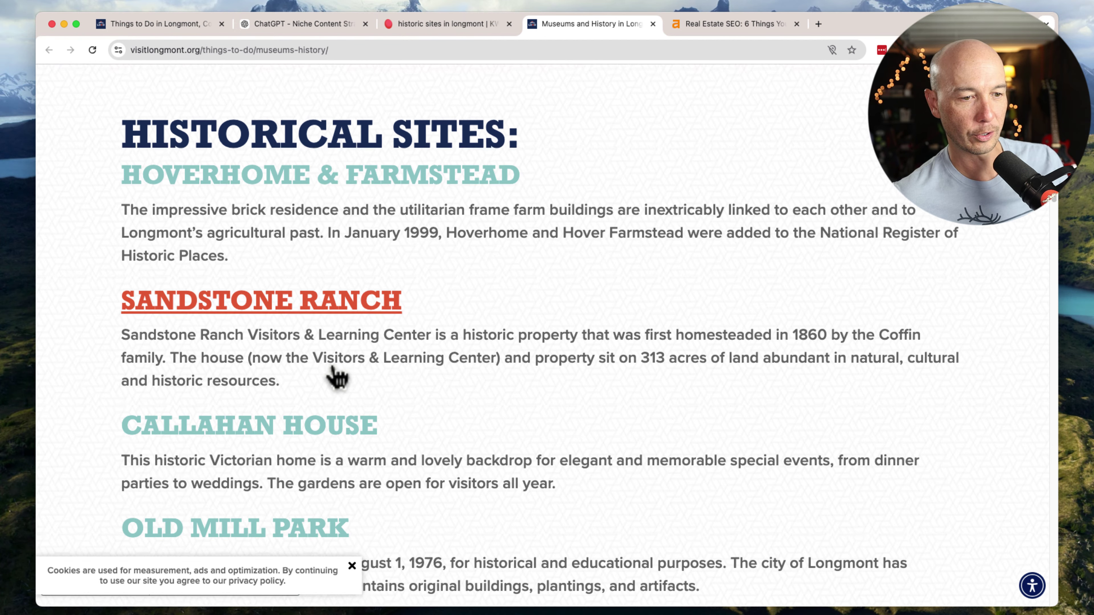
pyautogui.scroll(-1, 333, 368)
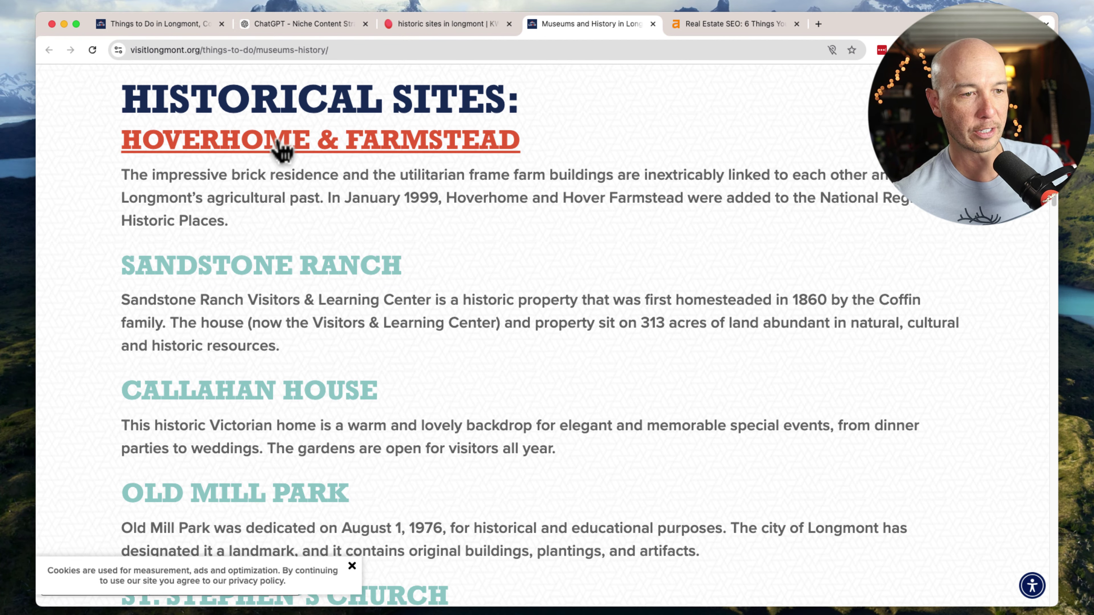
pyautogui.scroll(-4, 305, 269)
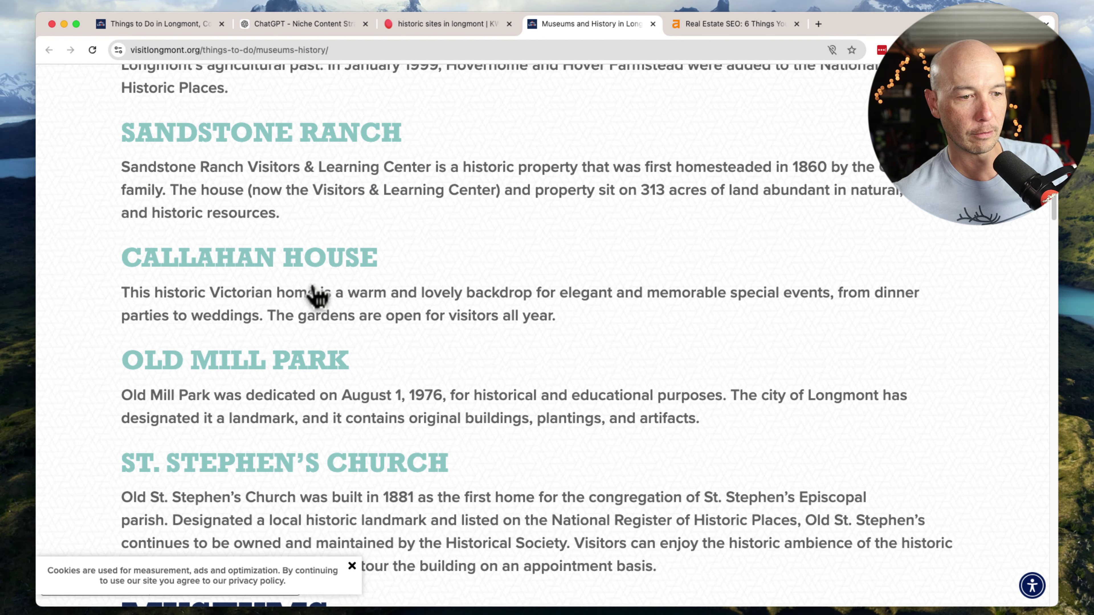
pyautogui.scroll(-5, 284, 371)
pyautogui.scroll(-6, 282, 364)
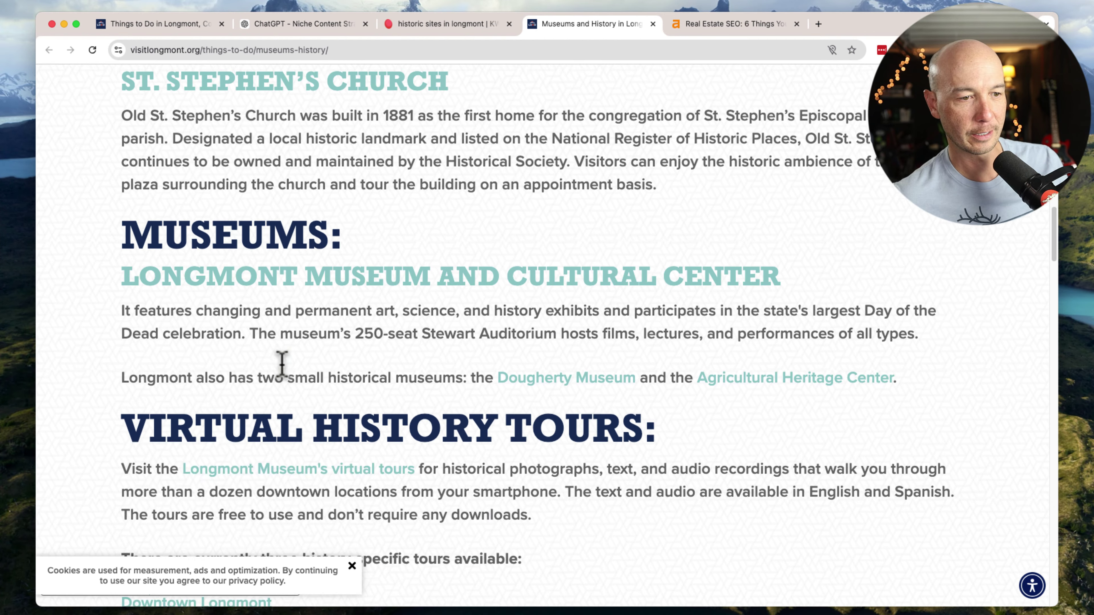
pyautogui.scroll(-3, 329, 297)
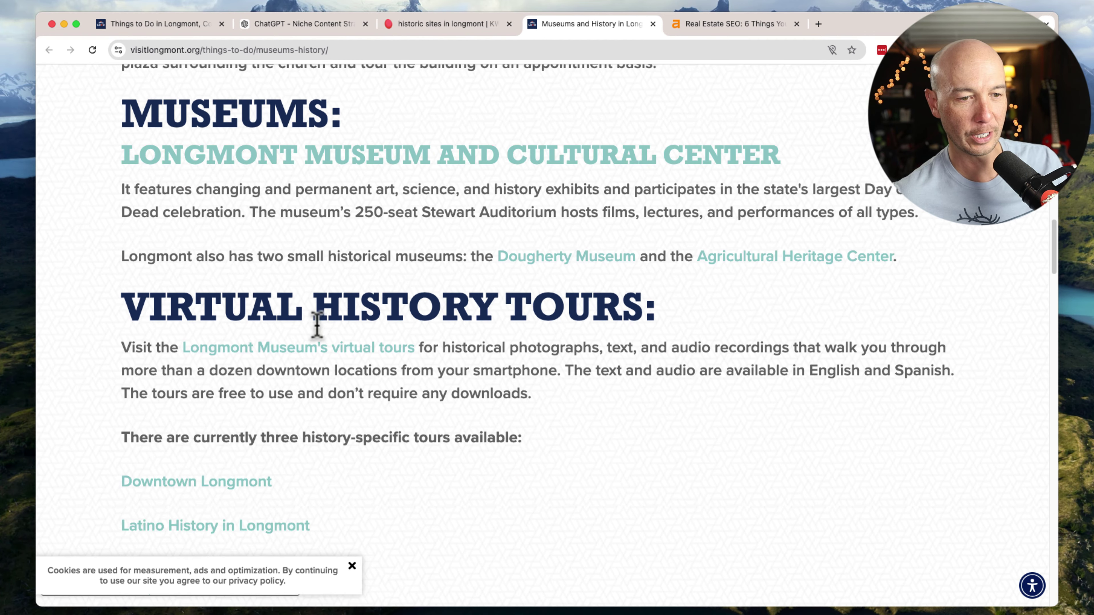
pyautogui.scroll(-1, 317, 324)
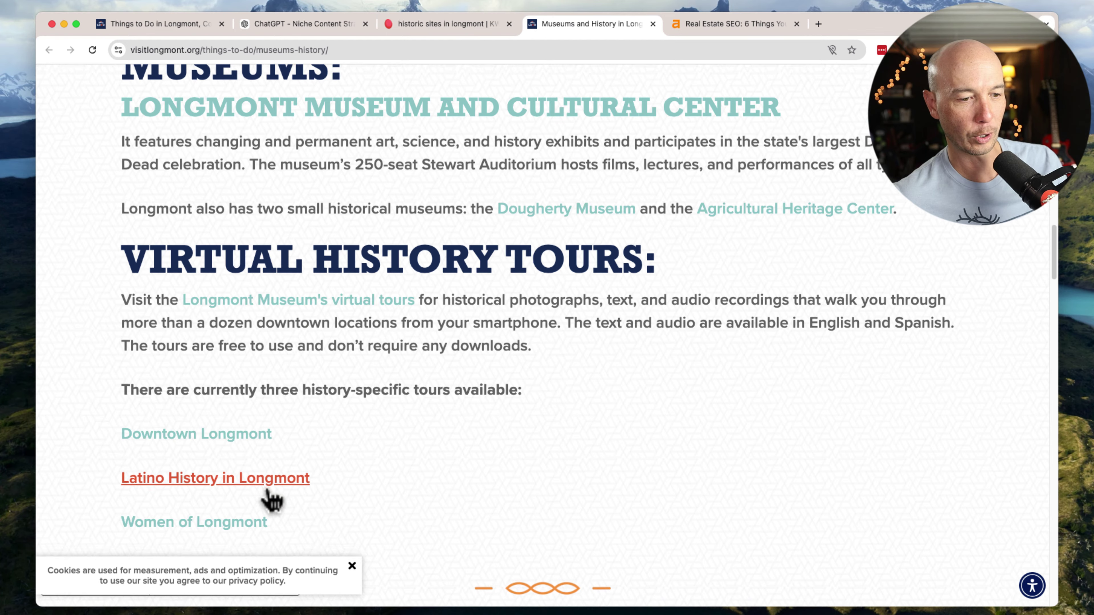
pyautogui.scroll(-8, 271, 500)
pyautogui.scroll(14, 503, 309)
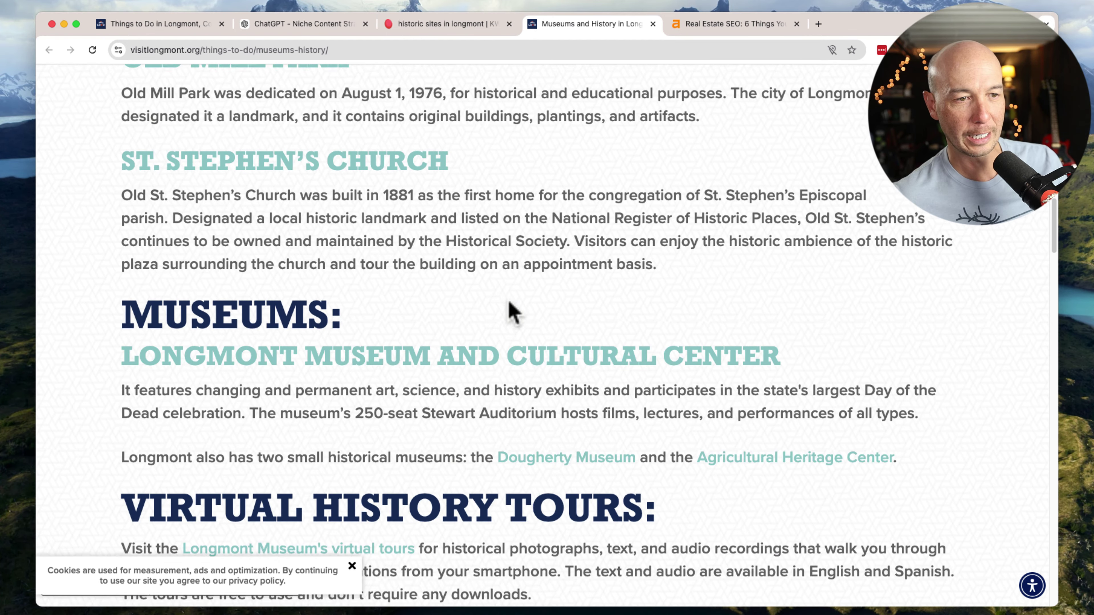
# - Open the Hoverhome & Farmstead listing from the historical sites and examine its overview and remaining page content
pyautogui.scroll(12, 512, 312)
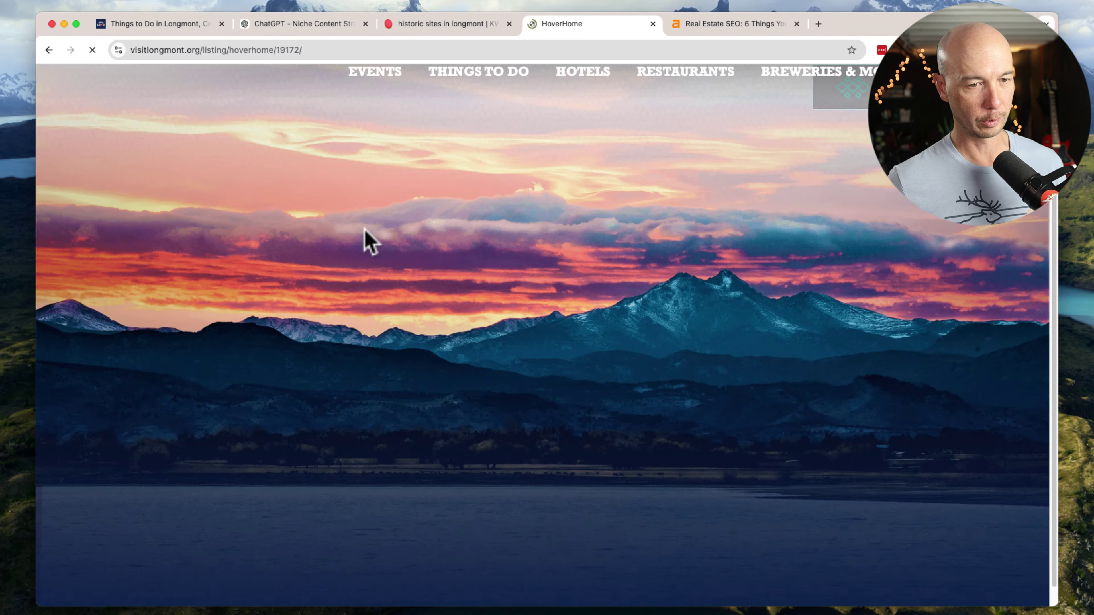
pyautogui.scroll(-10, 480, 412)
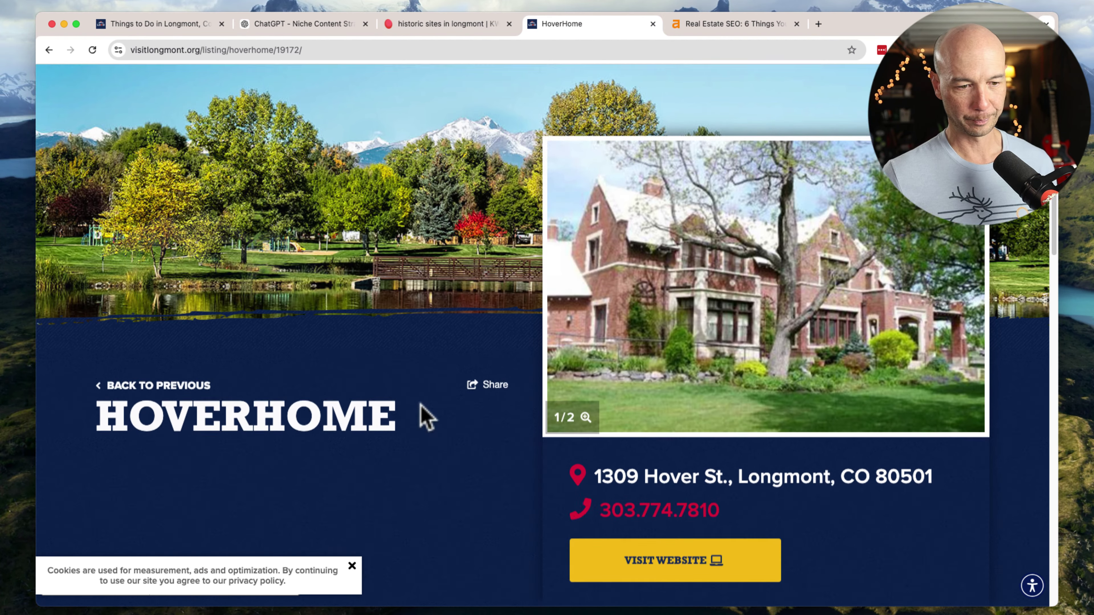
pyautogui.scroll(-6, 459, 411)
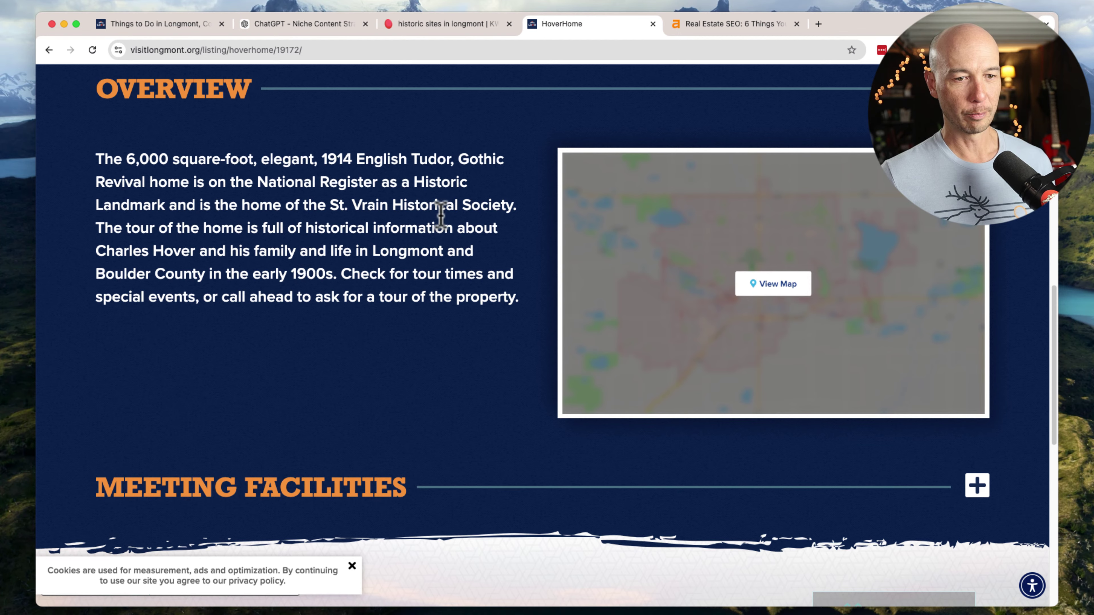
pyautogui.scroll(-4, 319, 362)
pyautogui.scroll(-7, 328, 375)
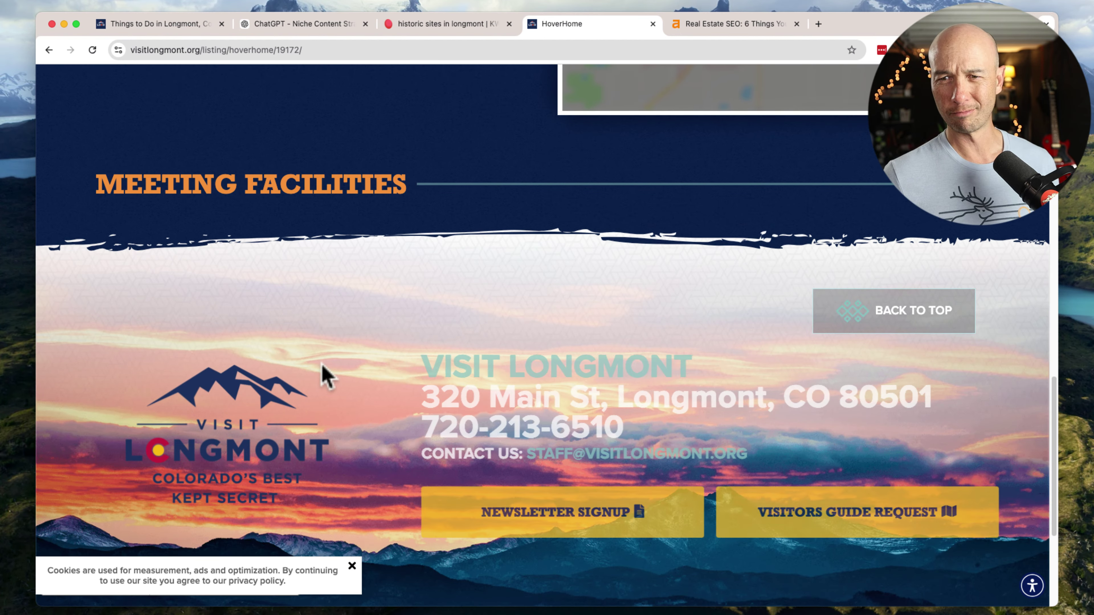
pyautogui.scroll(11, 426, 433)
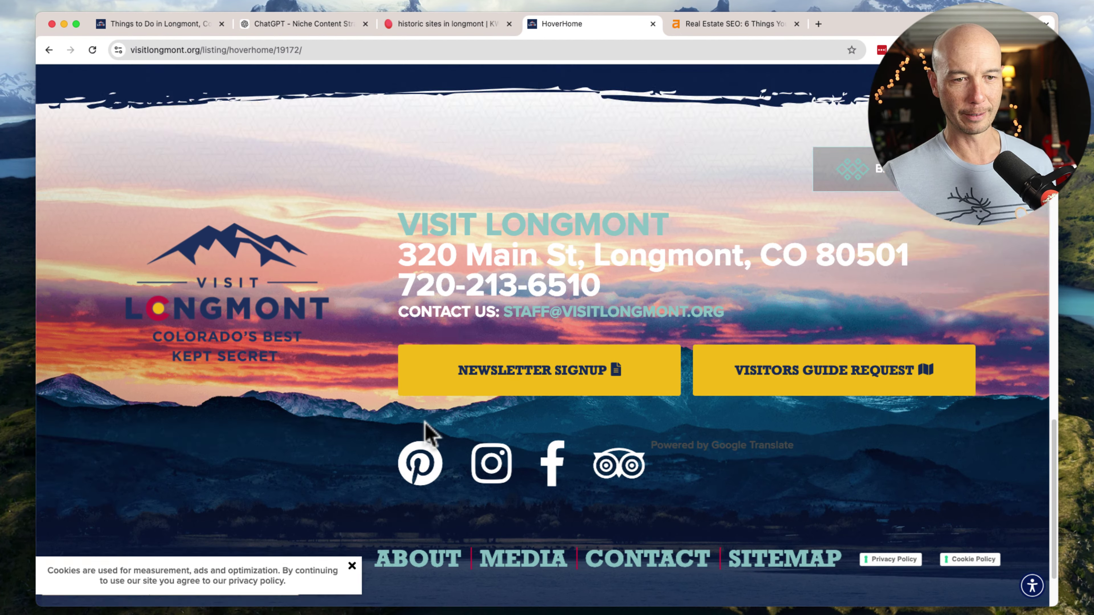
# - View the photo gallery of the Hoverhome listing and close it
pyautogui.scroll(10, 302, 323)
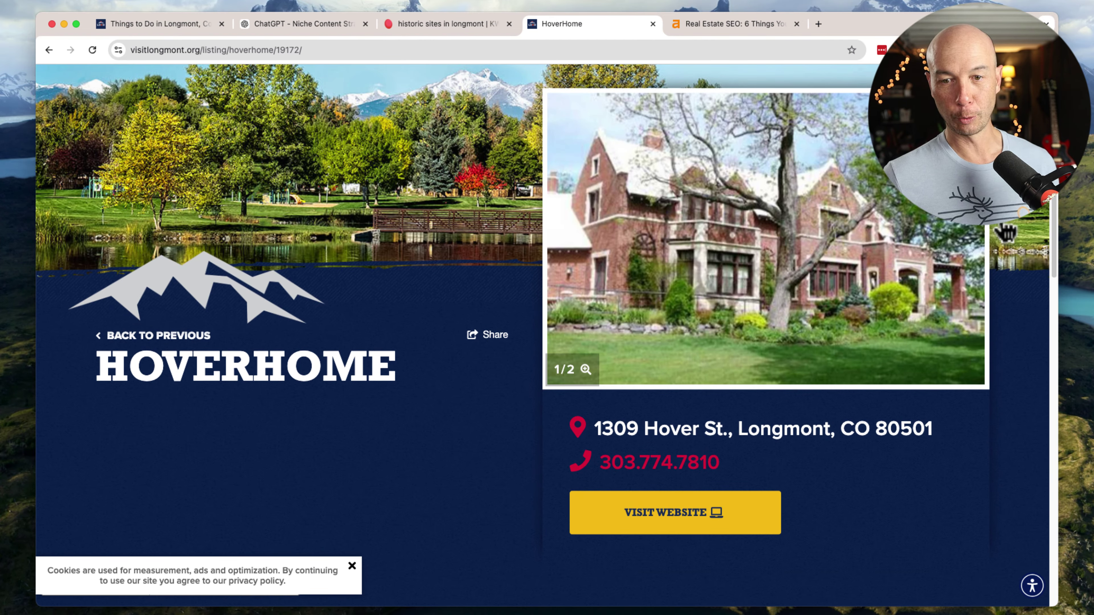
pyautogui.click(920, 271)
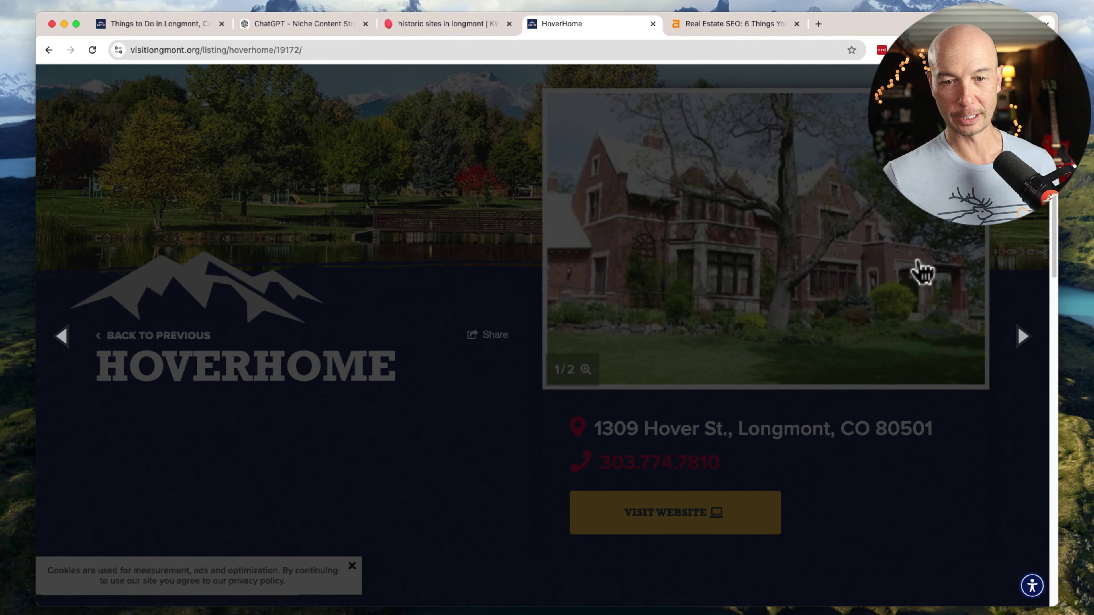
pyautogui.click(1028, 343)
pyautogui.click(149, 451)
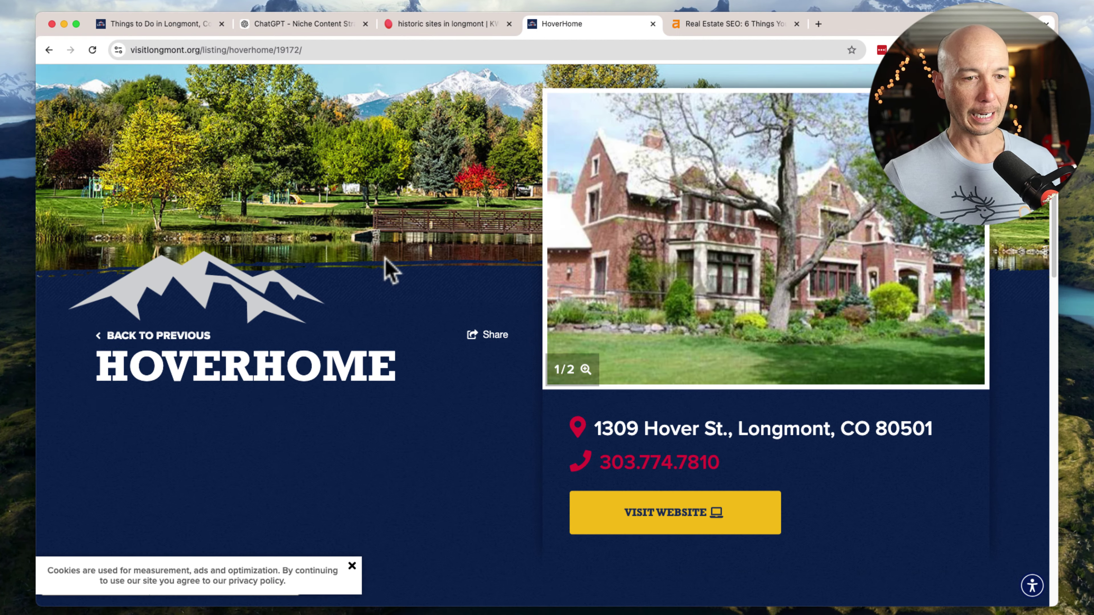
# - Return to the Museums & History page and review the descriptions of its historical sites and museums
pyautogui.press('super+bracketleft')
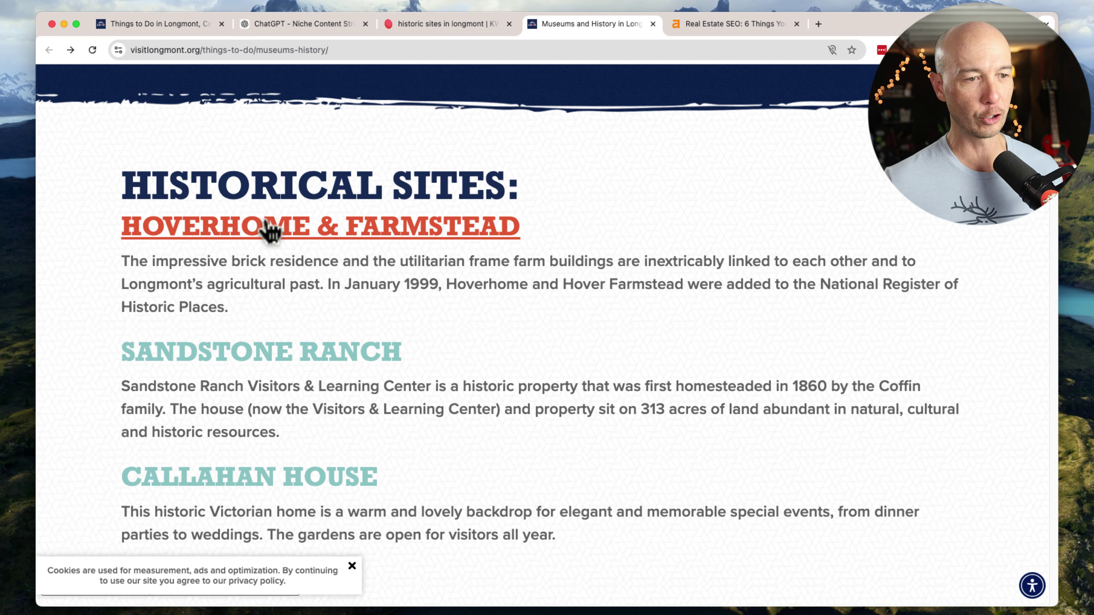
pyautogui.scroll(-3, 412, 356)
pyautogui.scroll(-7, 411, 355)
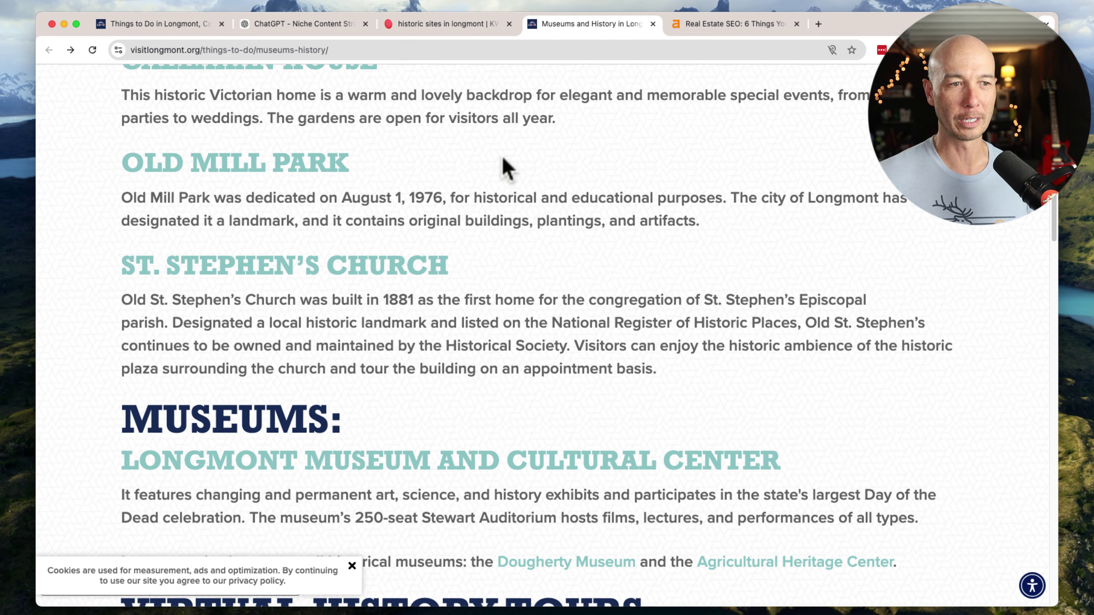
# - Go back to the KWFinder results for "historic sites in longmont" and check the link counts of the two top-ranked pages
pyautogui.click(457, 26)
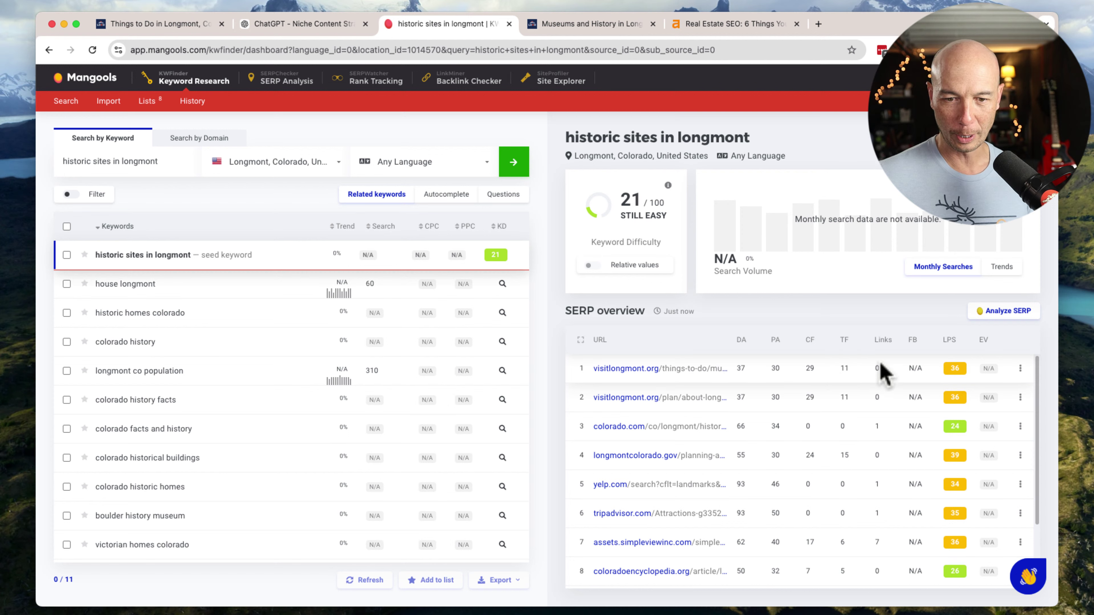
pyautogui.moveTo(879, 372)
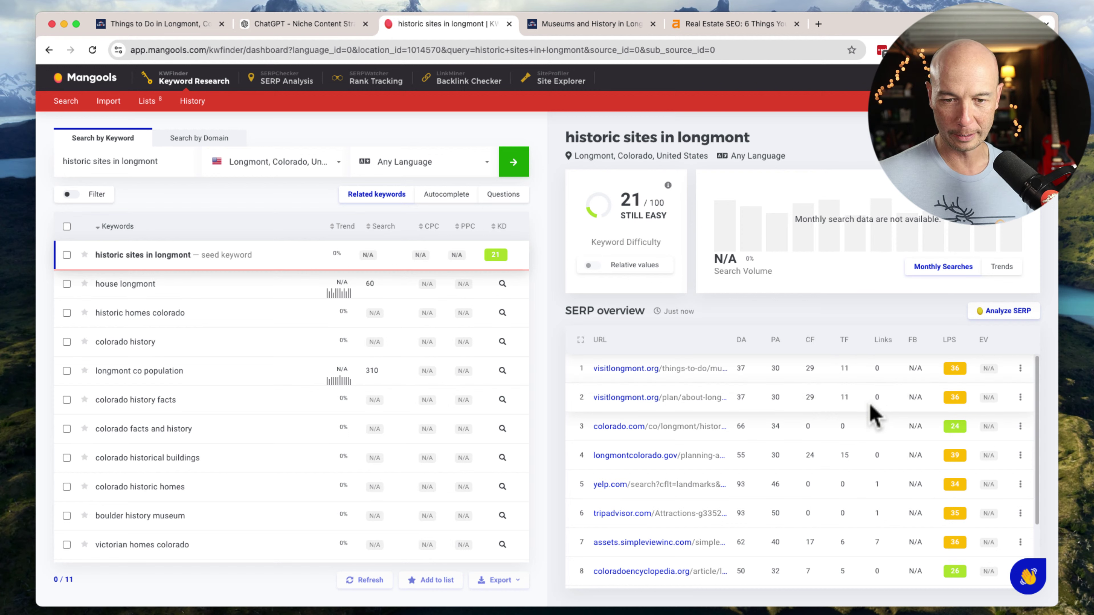
pyautogui.moveTo(877, 400)
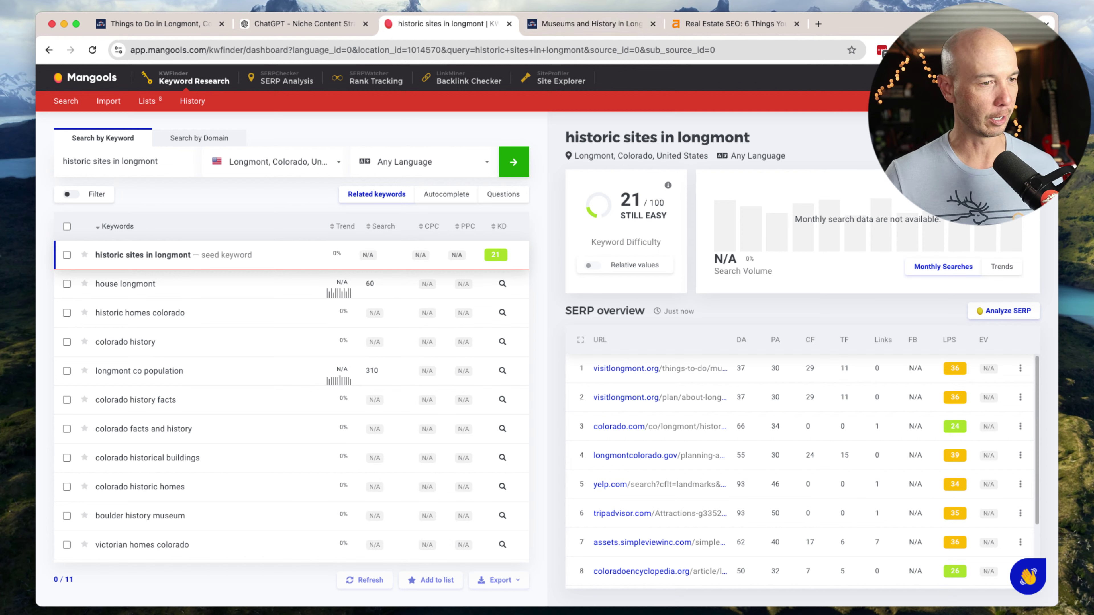
pyautogui.click(1, 255)
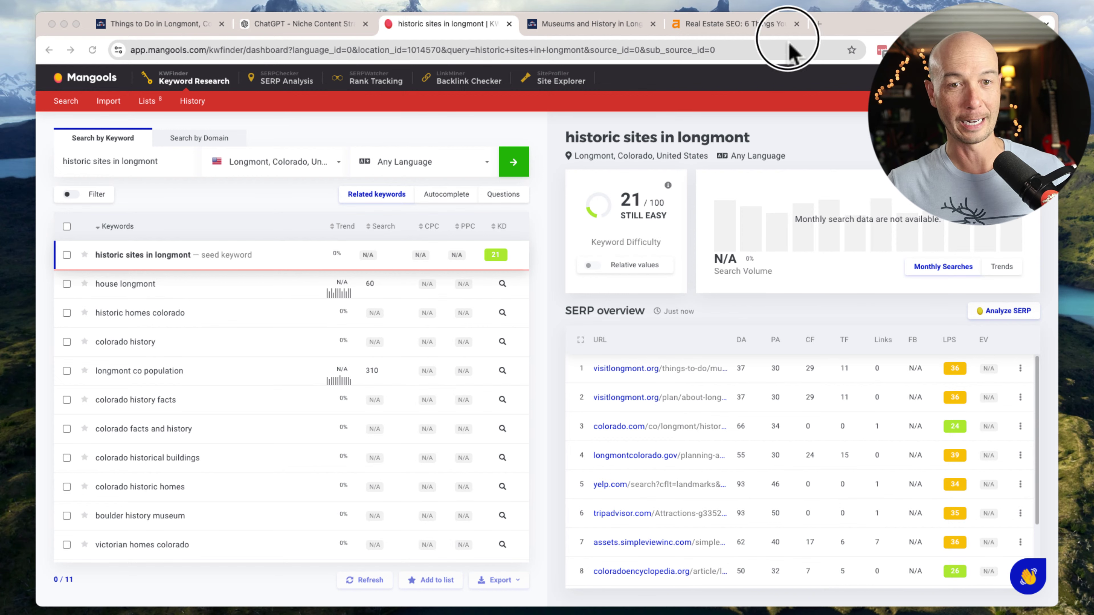
# - Open the YouTube video "Longmont, Colorado - Walking around and some history", pause it, and skip through its footage to 1:42
pyautogui.click(782, 31)
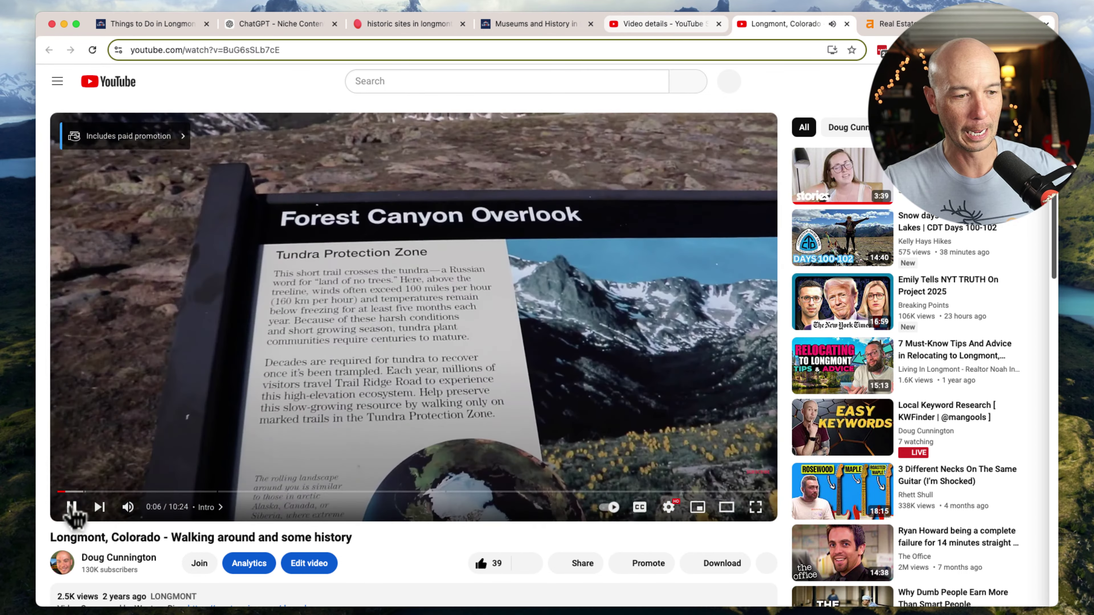
pyautogui.click(71, 508)
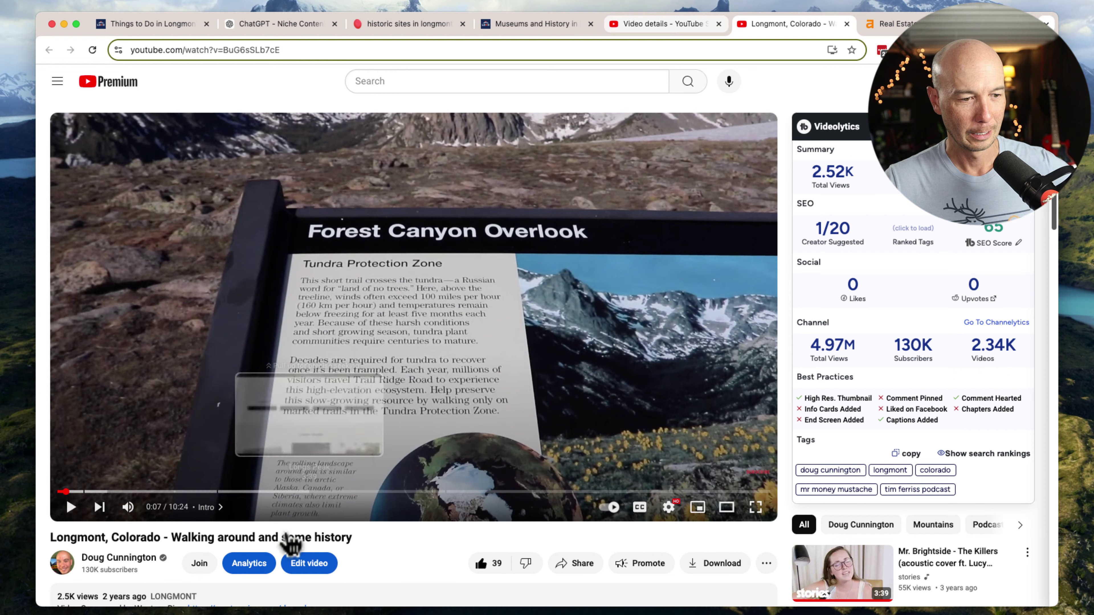
pyautogui.click(148, 537)
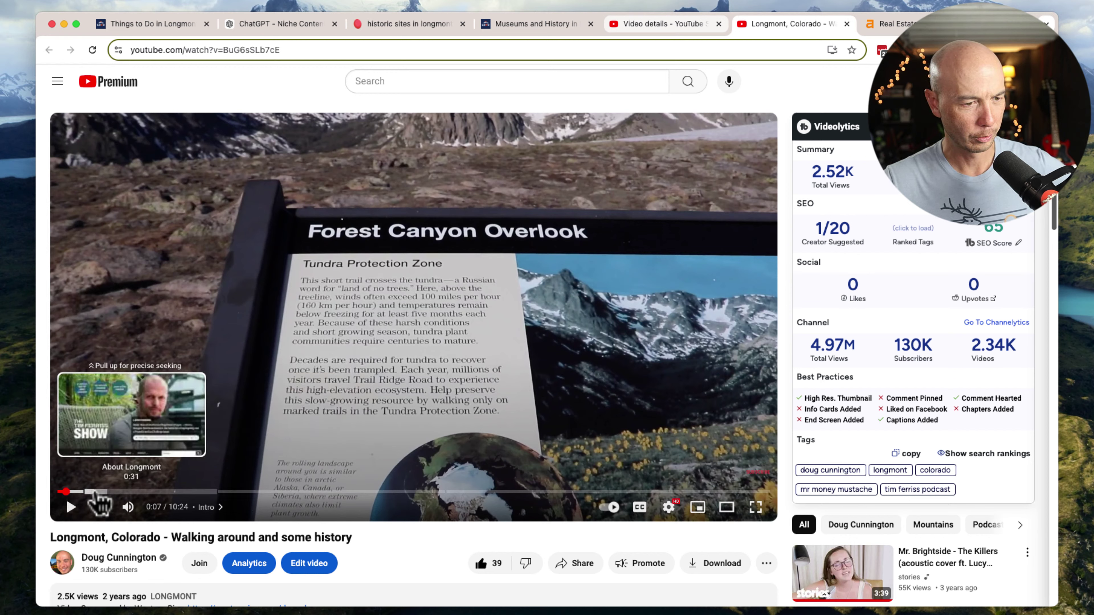
pyautogui.click(95, 492)
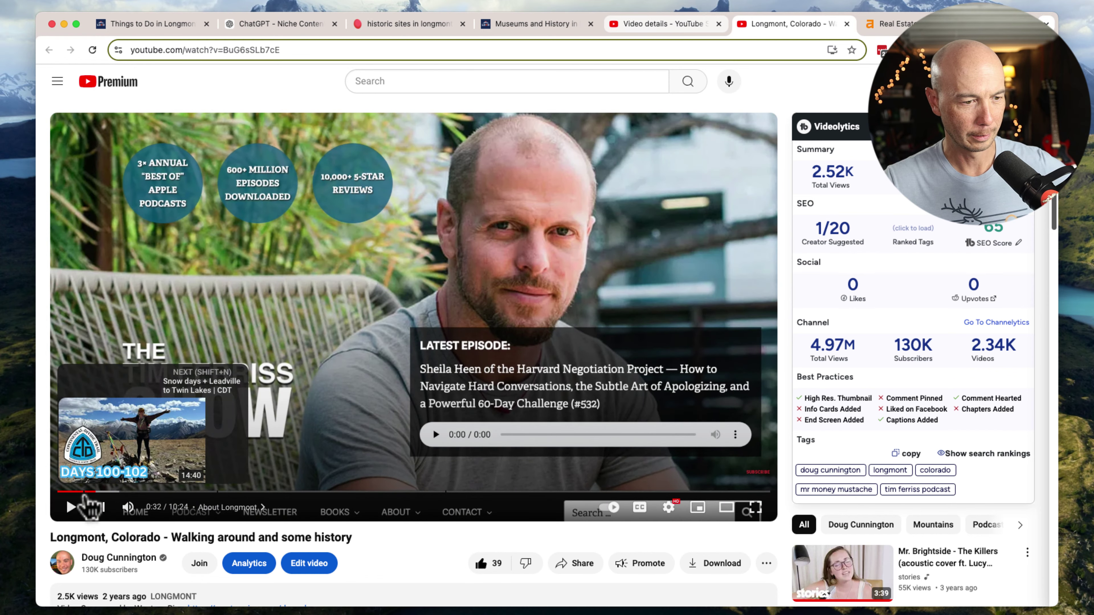
pyautogui.click(106, 491)
pyautogui.click(135, 492)
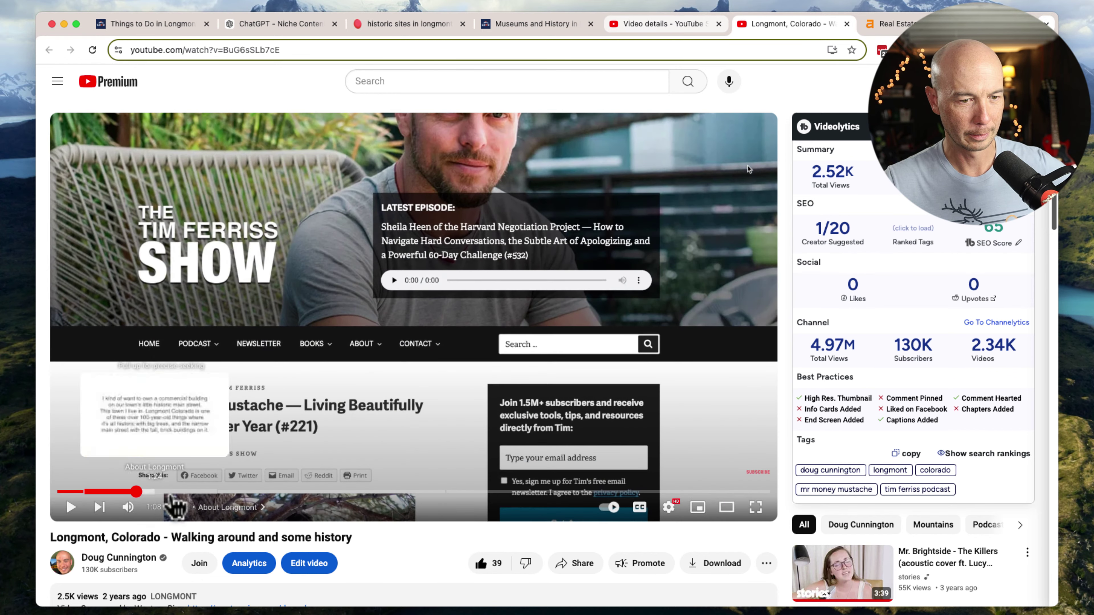
pyautogui.click(176, 492)
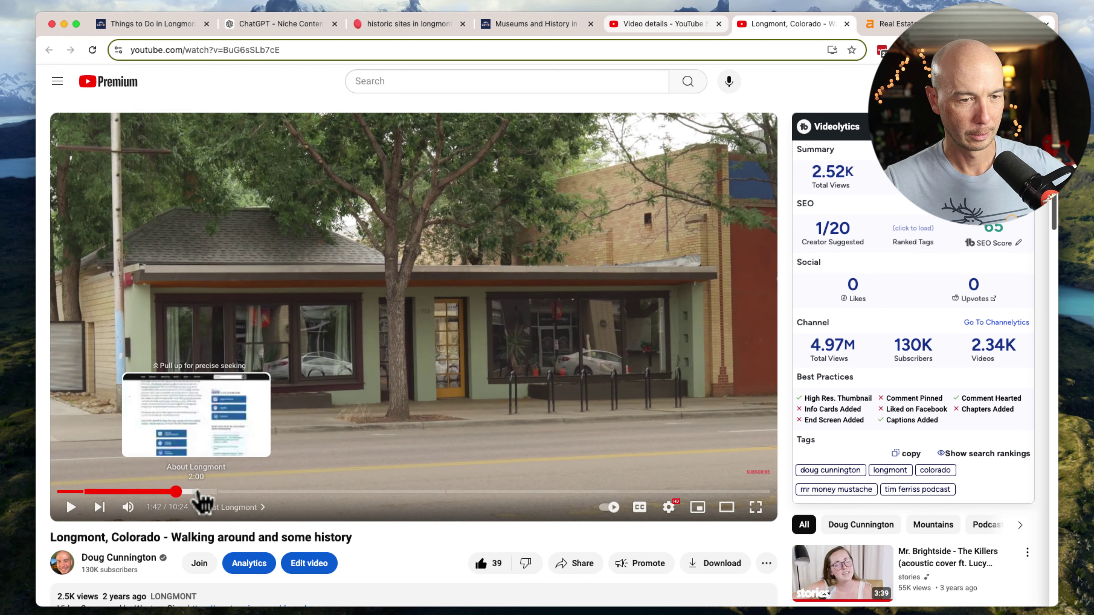
# - Expand the Longmont video's description, highlight its view count, and read through the full text
pyautogui.scroll(-5, 362, 560)
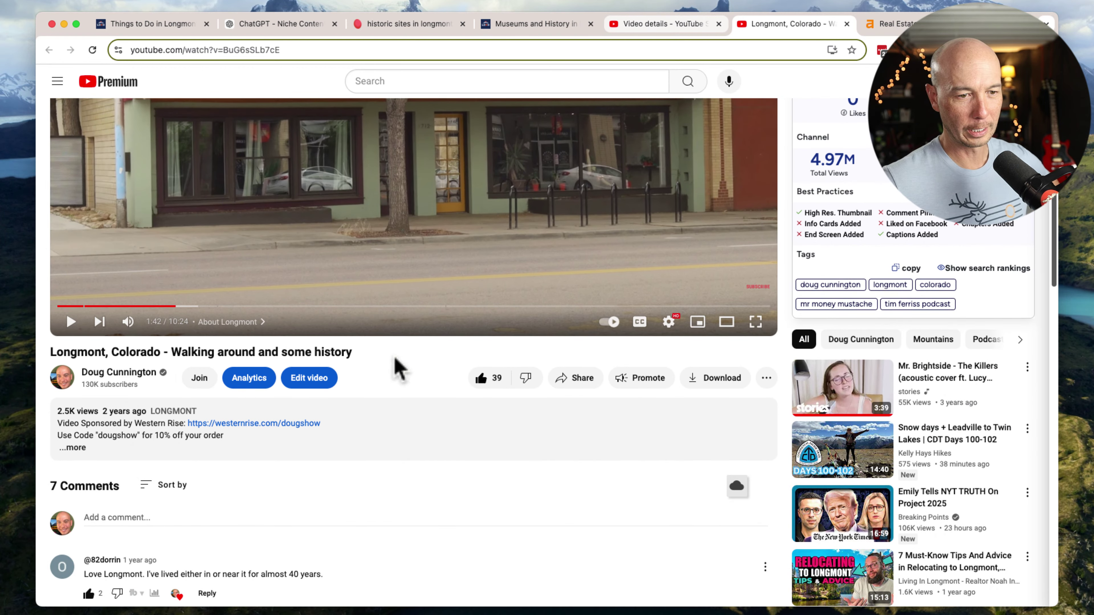
pyautogui.click(79, 456)
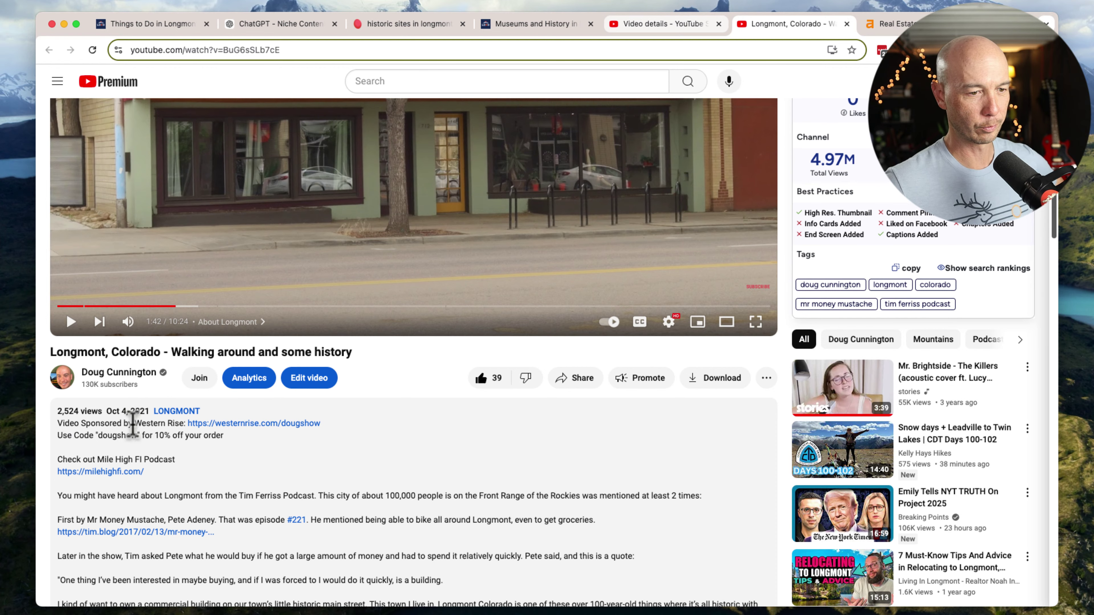
pyautogui.scroll(1, 97, 451)
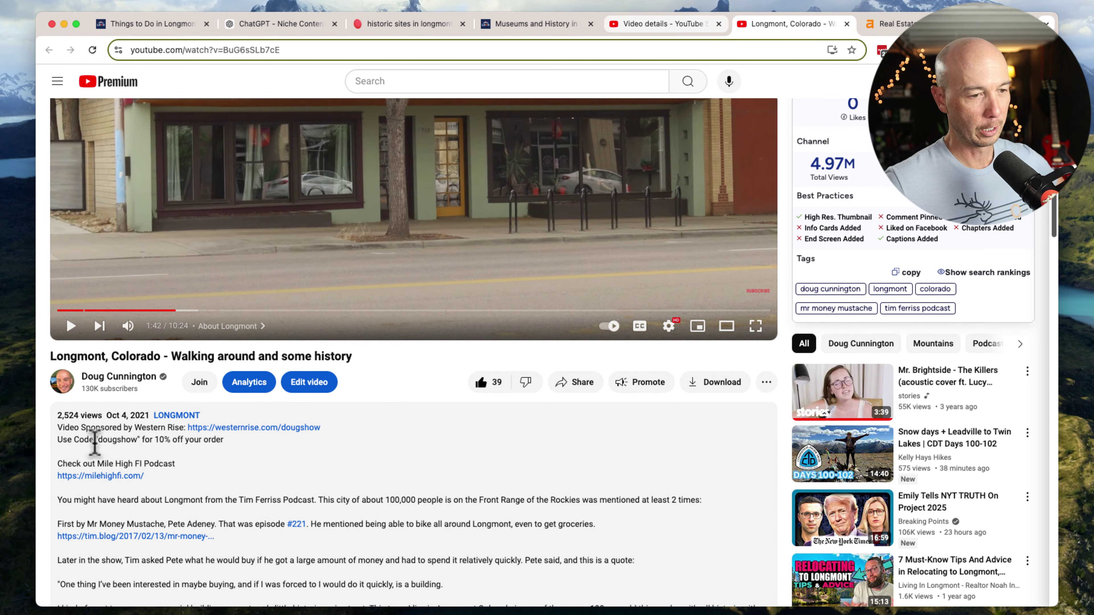
pyautogui.moveTo(58, 415); pyautogui.dragTo(116, 415)
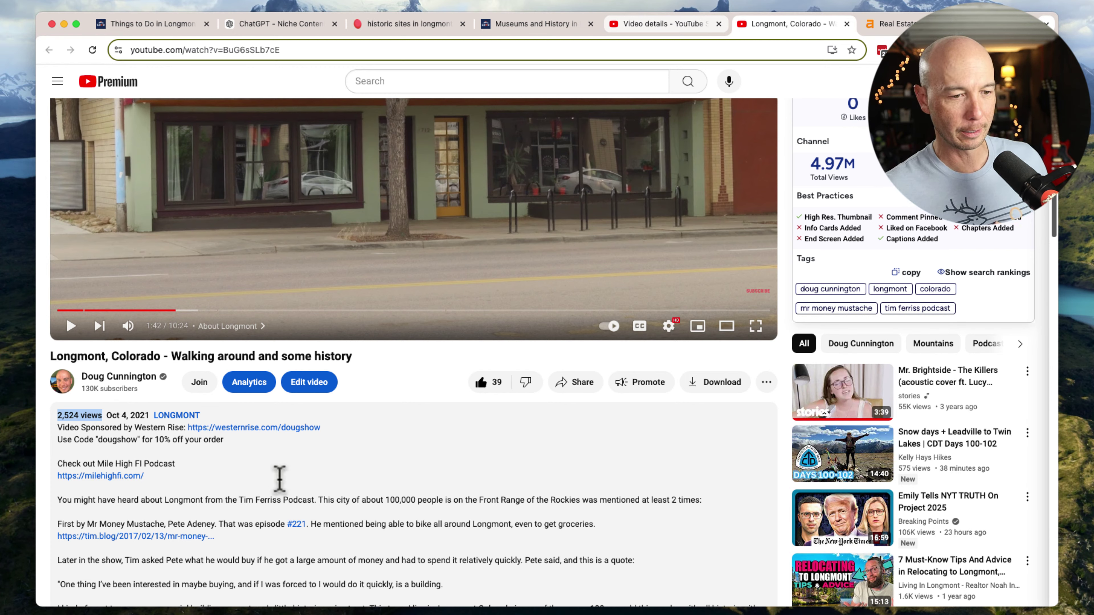
pyautogui.click(298, 474)
pyautogui.scroll(-20, 300, 487)
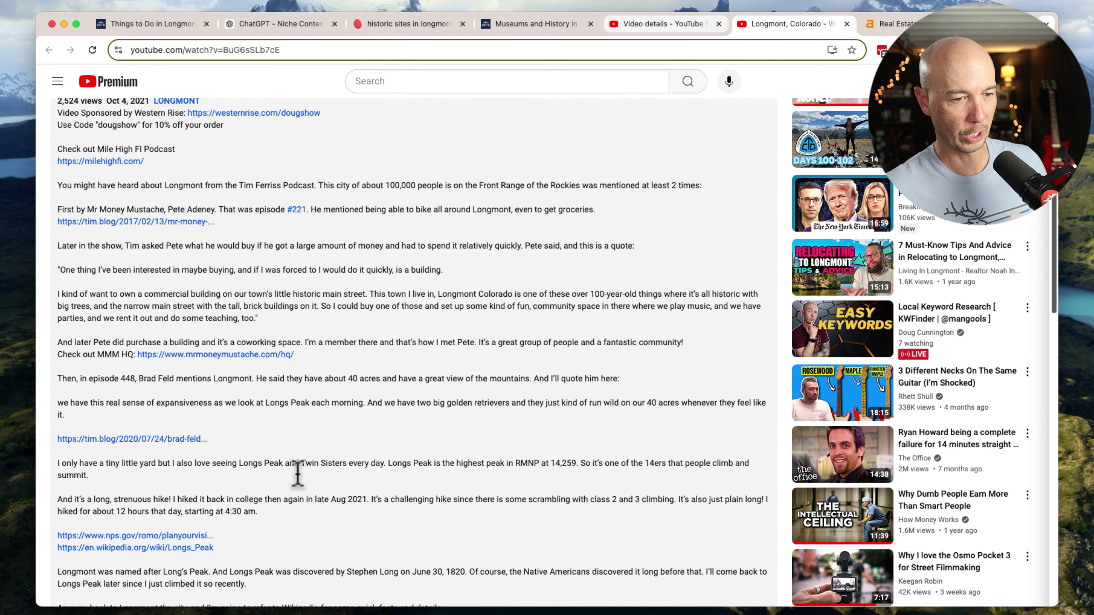
pyautogui.scroll(20, 425, 394)
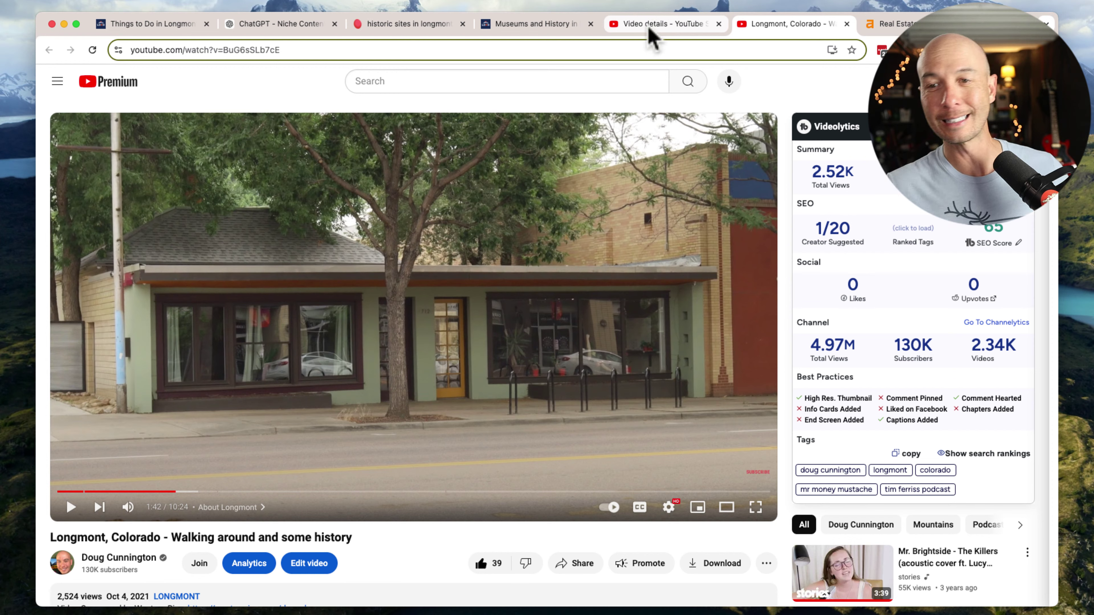
# - Open the Longmont video's analytics in YouTube Studio and compare its subscribers, watch time, views and estimated revenue
pyautogui.click(649, 26)
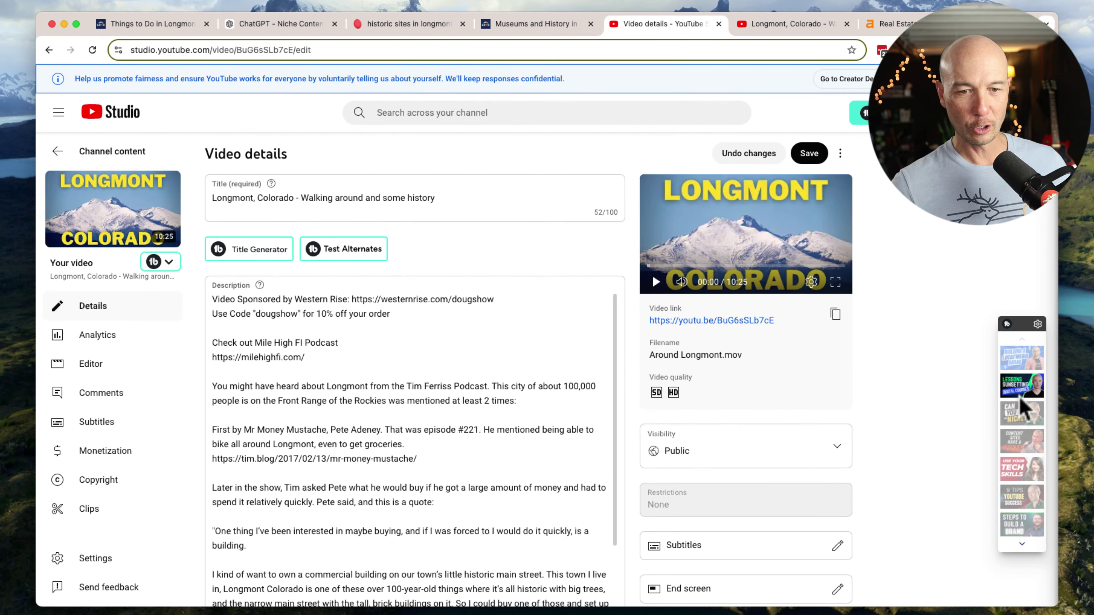
pyautogui.click(118, 338)
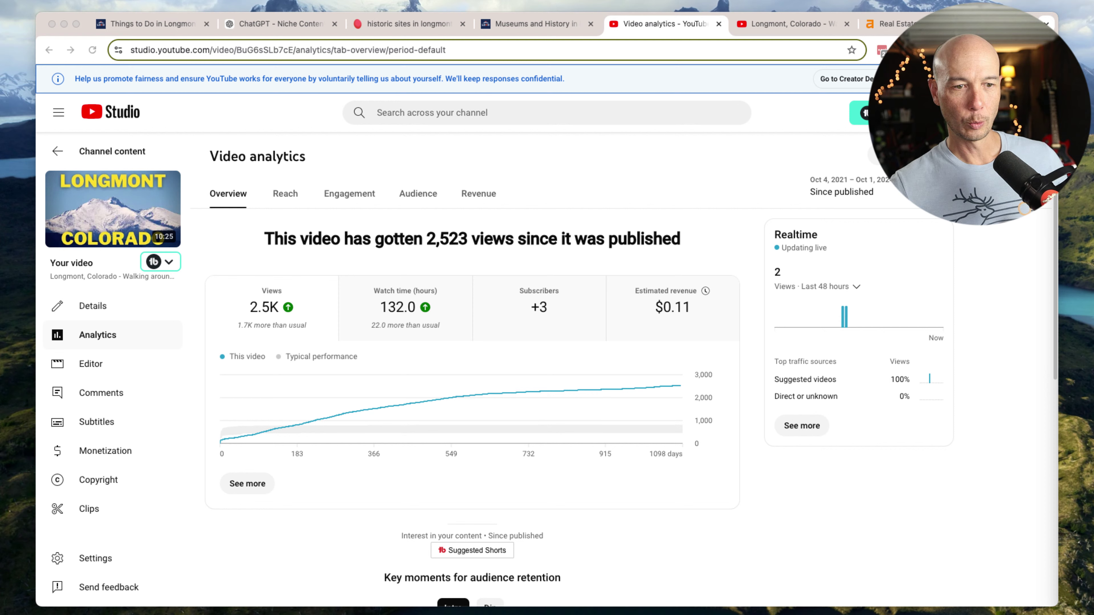
pyautogui.click(570, 299)
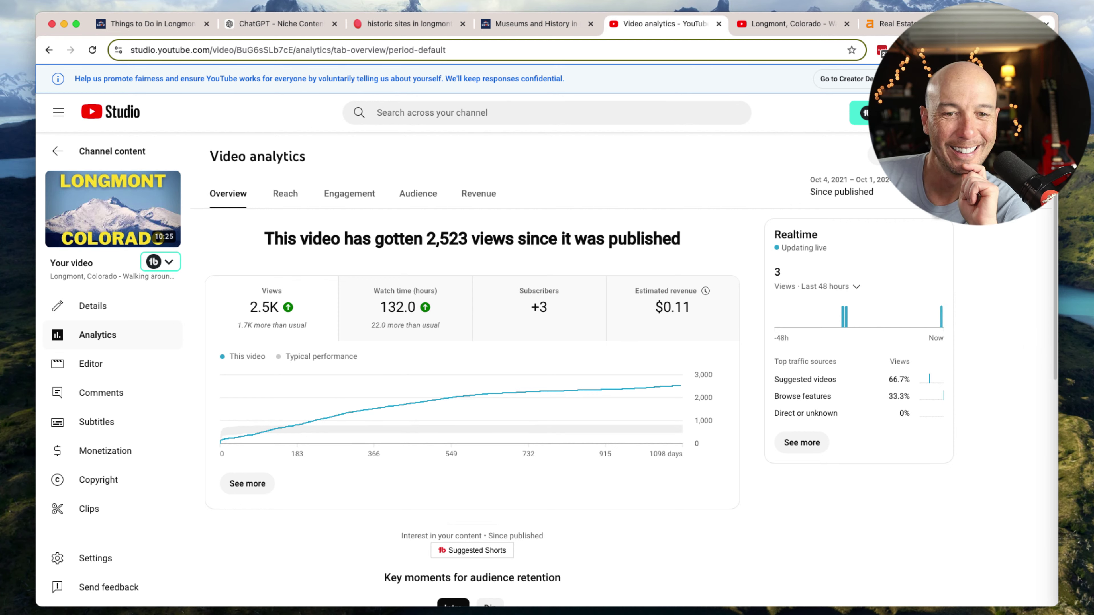
pyautogui.click(554, 321)
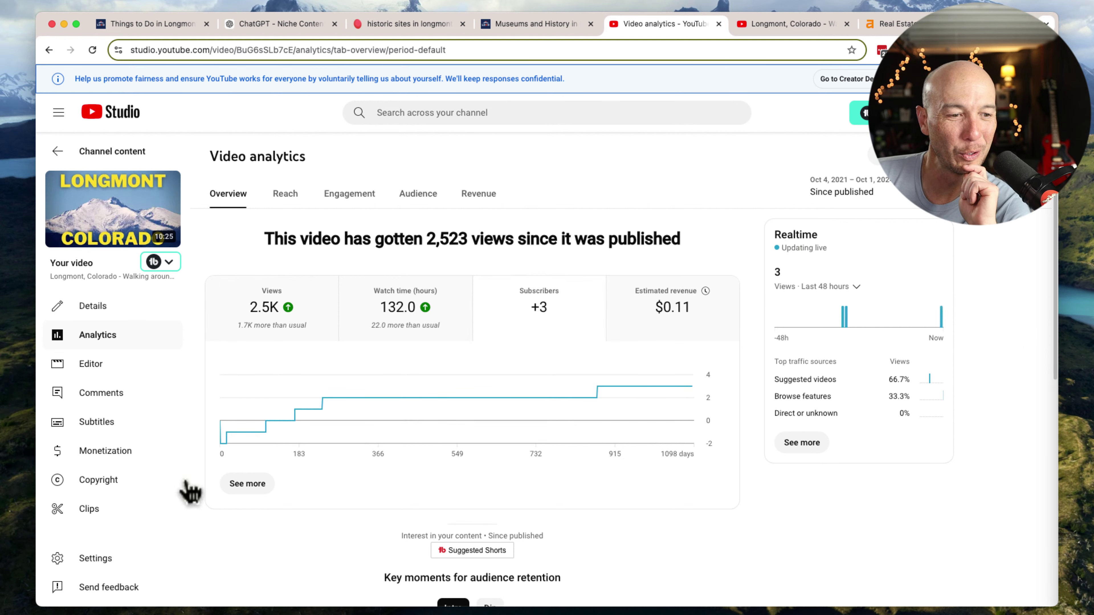
pyautogui.moveTo(443, 309)
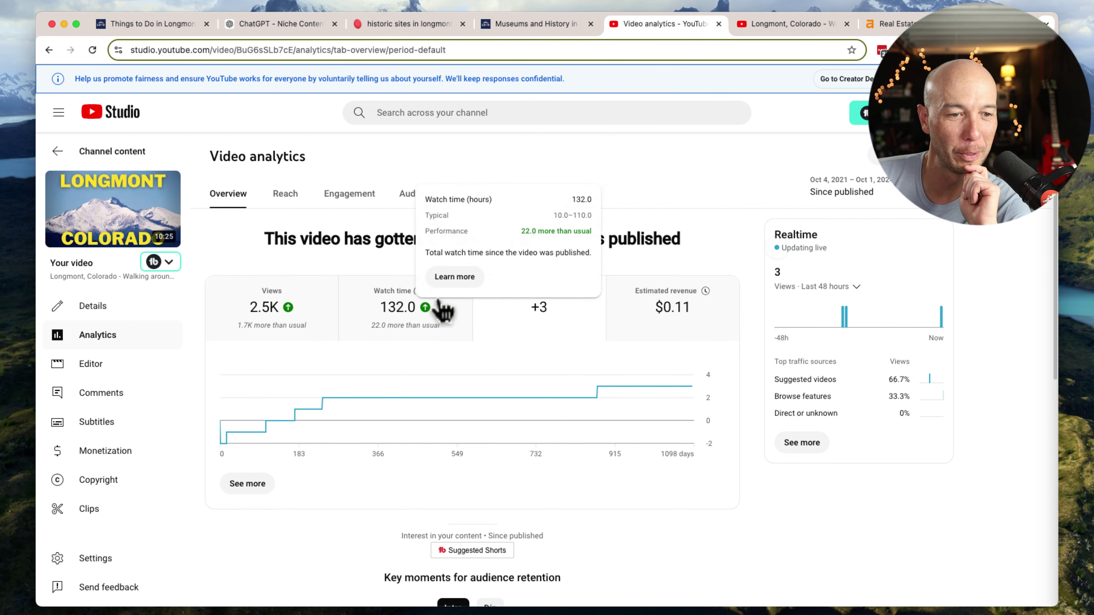
pyautogui.click(244, 318)
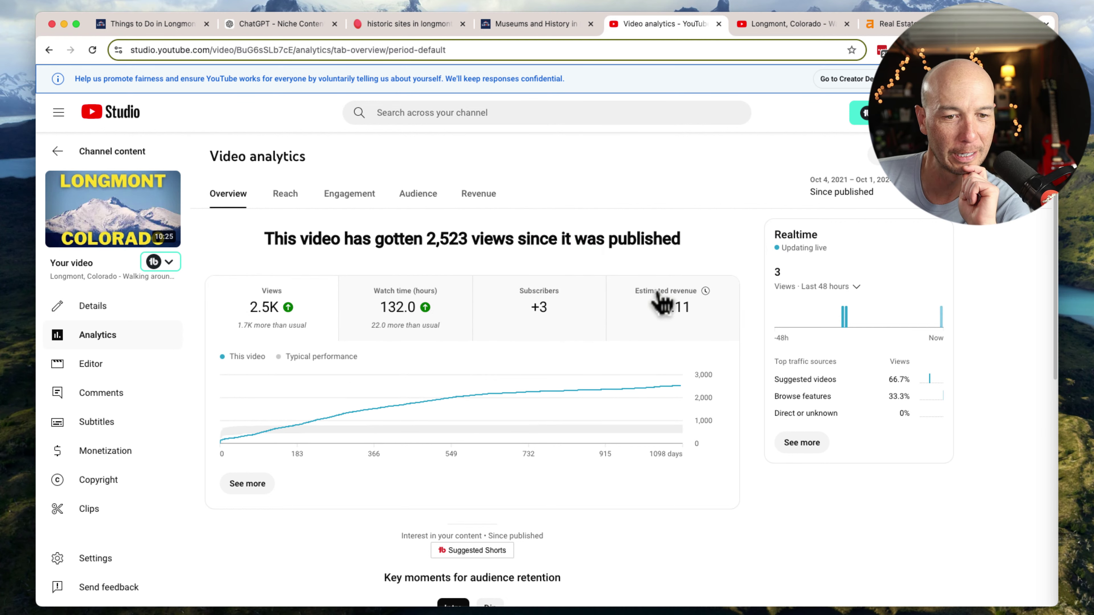
pyautogui.click(664, 321)
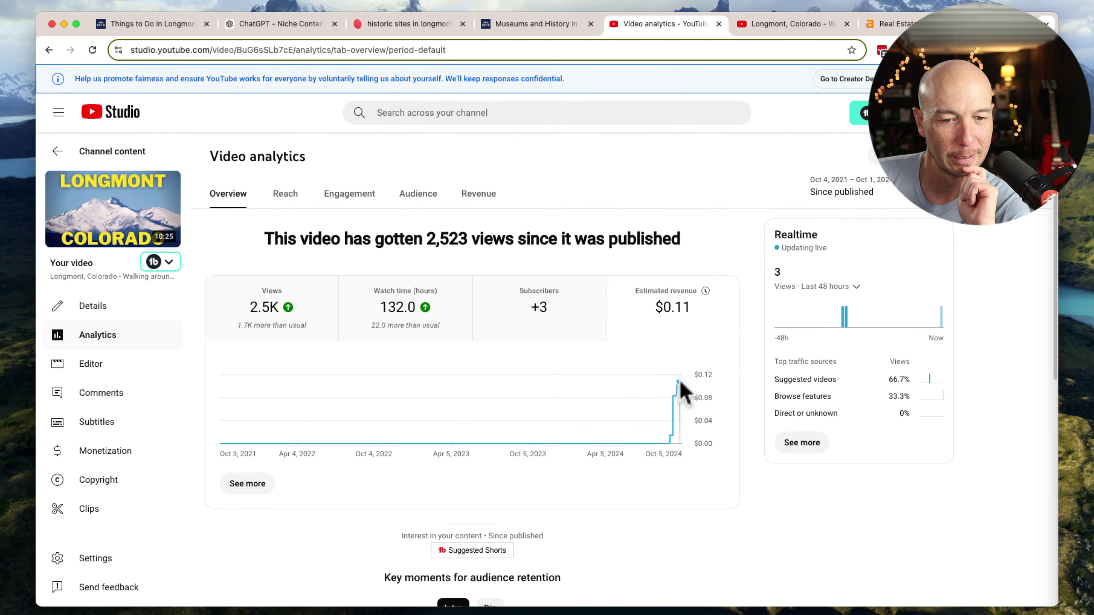
pyautogui.moveTo(680, 383)
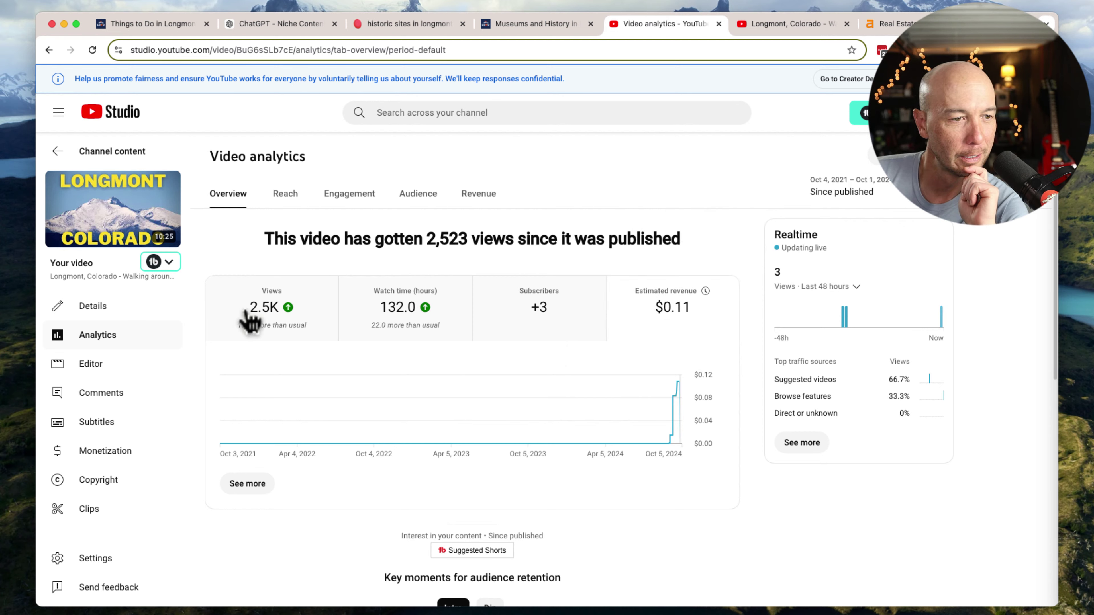
pyautogui.click(249, 320)
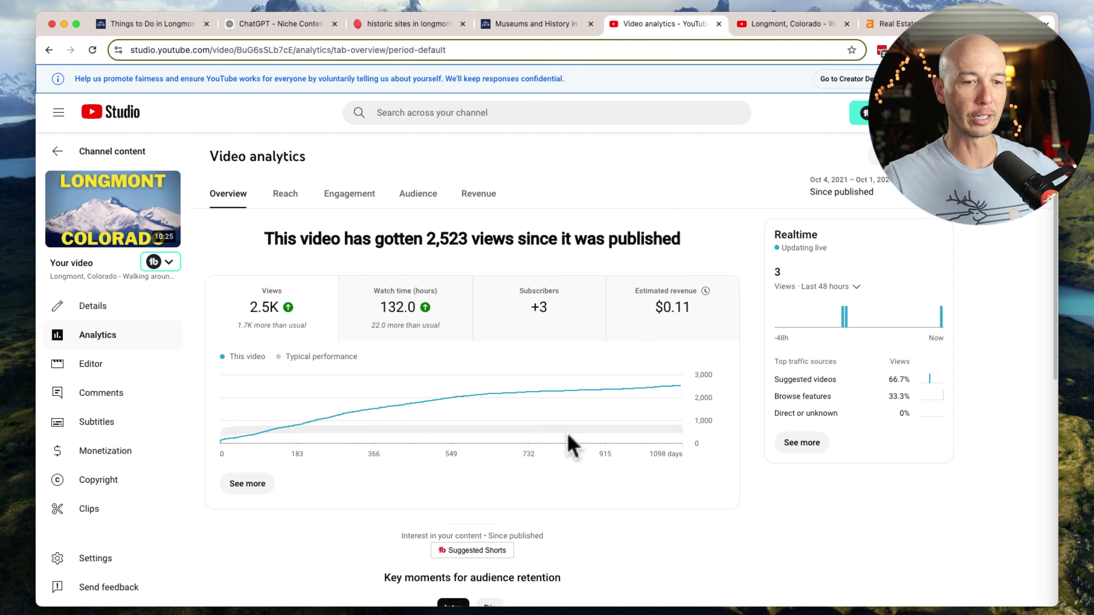
pyautogui.moveTo(279, 405)
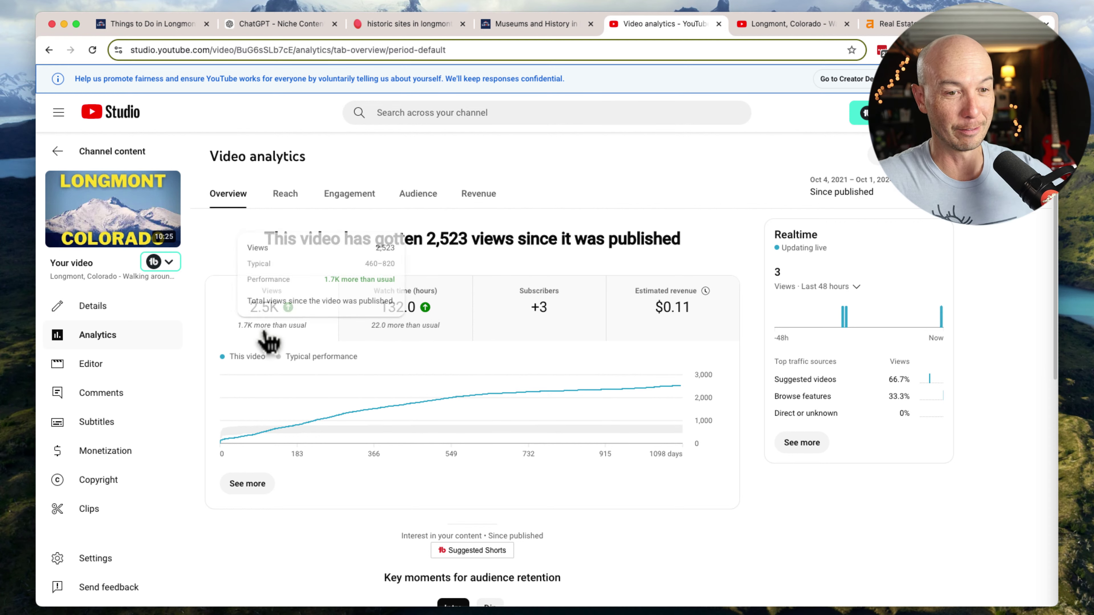
# - Check the video's reach analytics for impressions and click-through rate, and return to the KWFinder results for "historic sites in longmont"
pyautogui.click(296, 196)
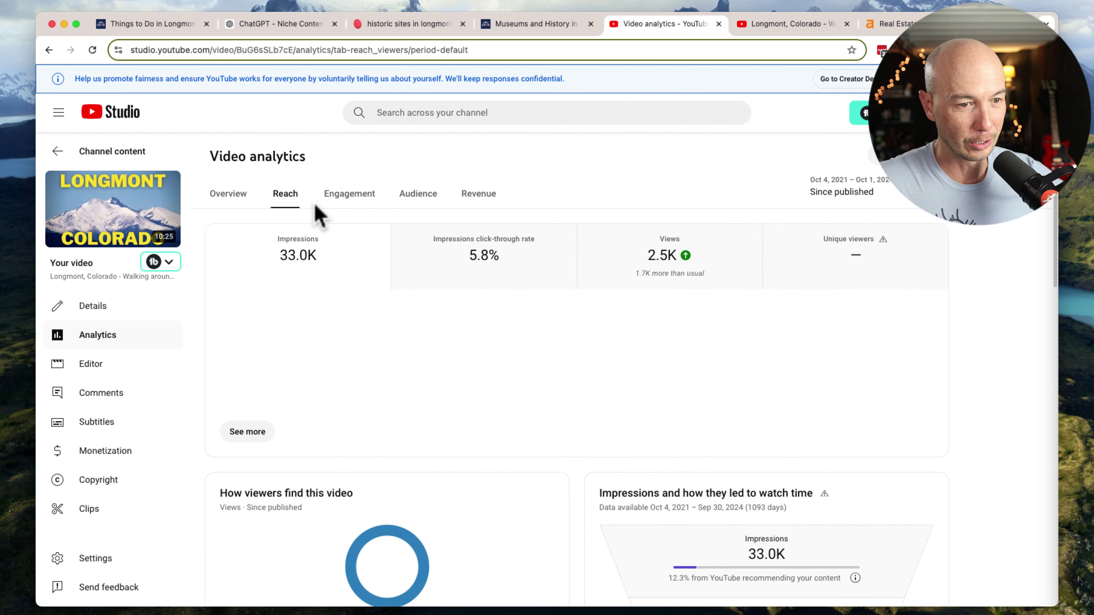
pyautogui.click(479, 258)
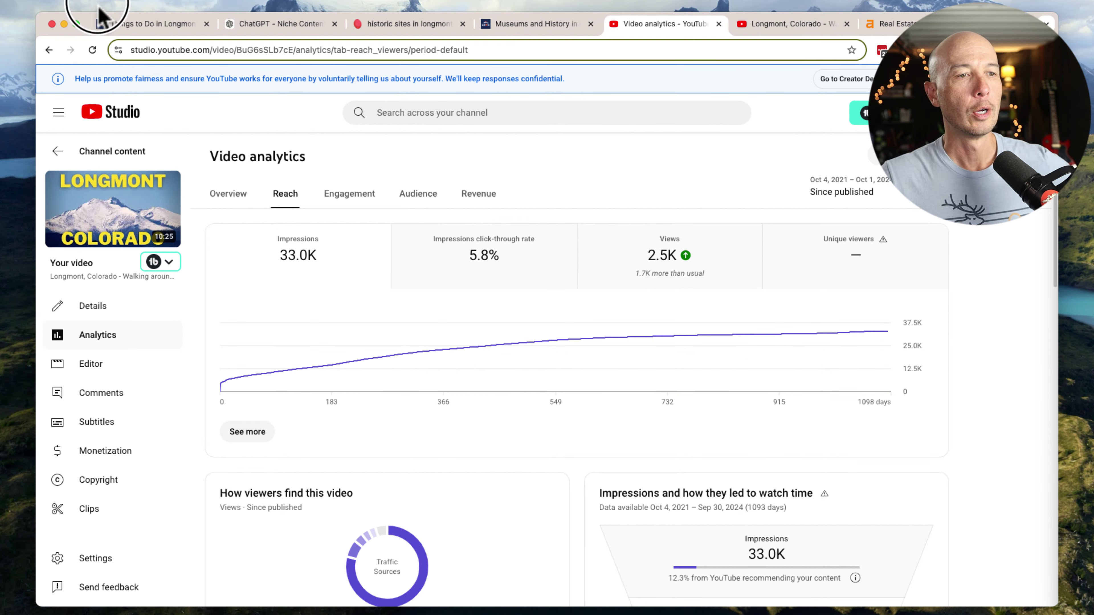
pyautogui.click(408, 26)
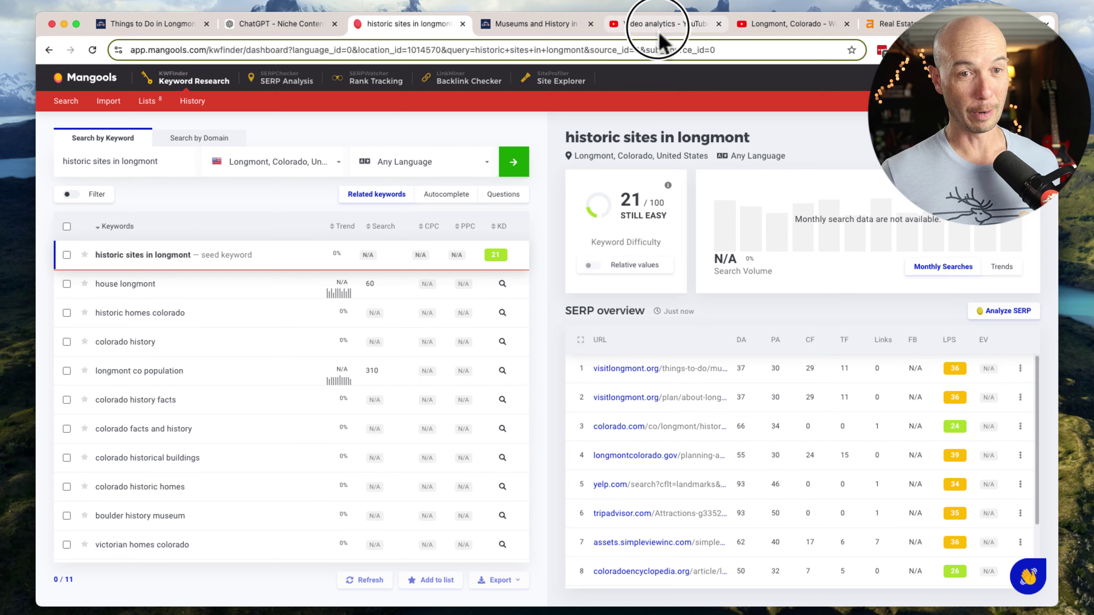
pyautogui.click(650, 22)
pyautogui.click(390, 27)
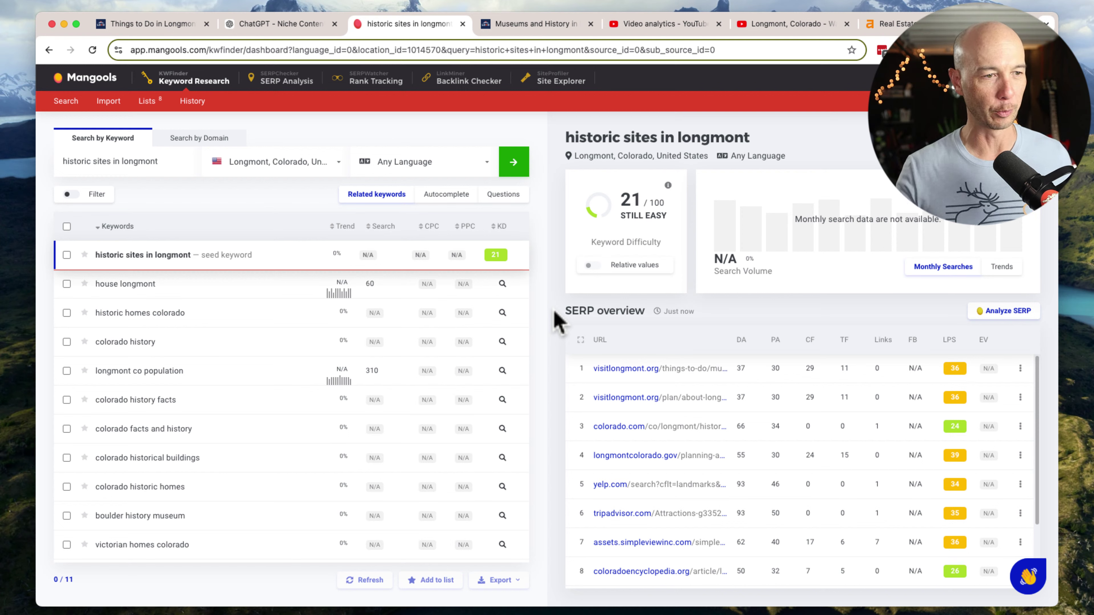
# - Review the historical sites listed on Visit Longmont's museums and history page, and return to the KWFinder results
pyautogui.click(237, 205)
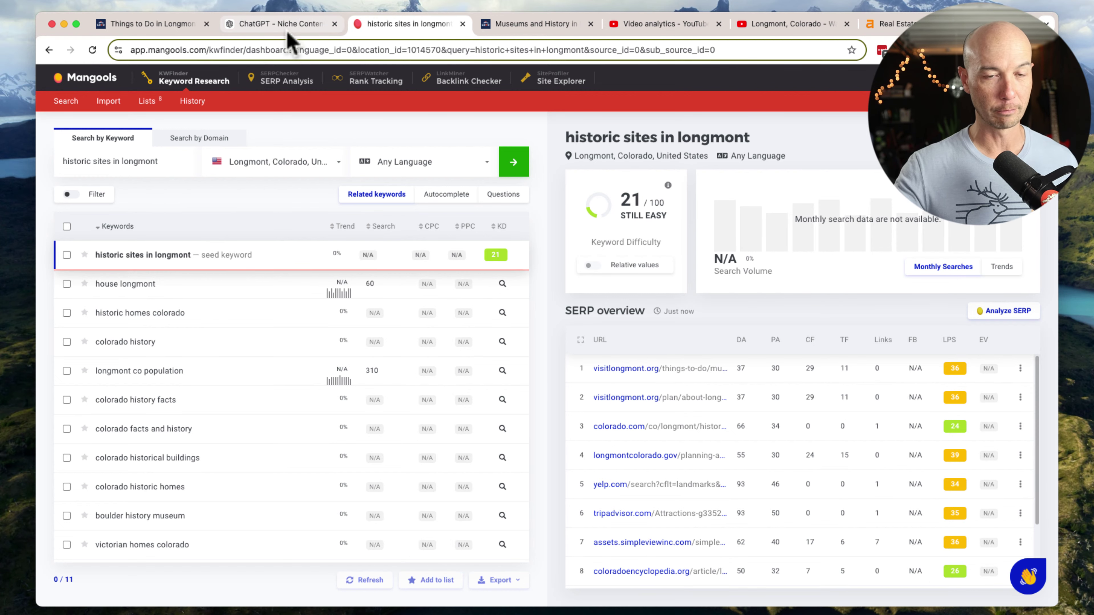
pyautogui.click(519, 25)
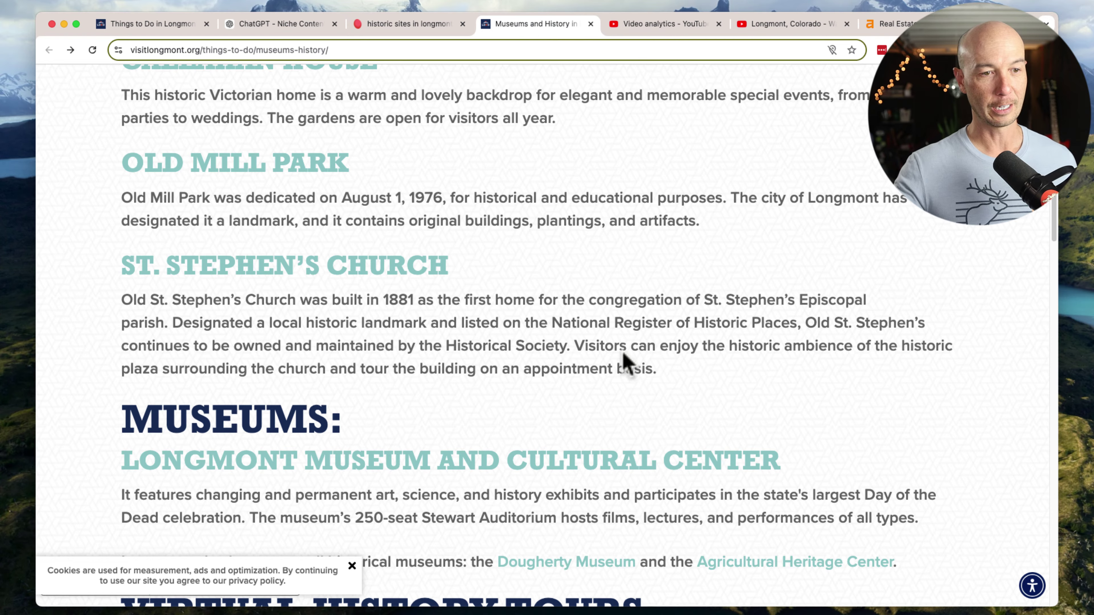
pyautogui.scroll(15, 623, 357)
pyautogui.scroll(-5, 621, 358)
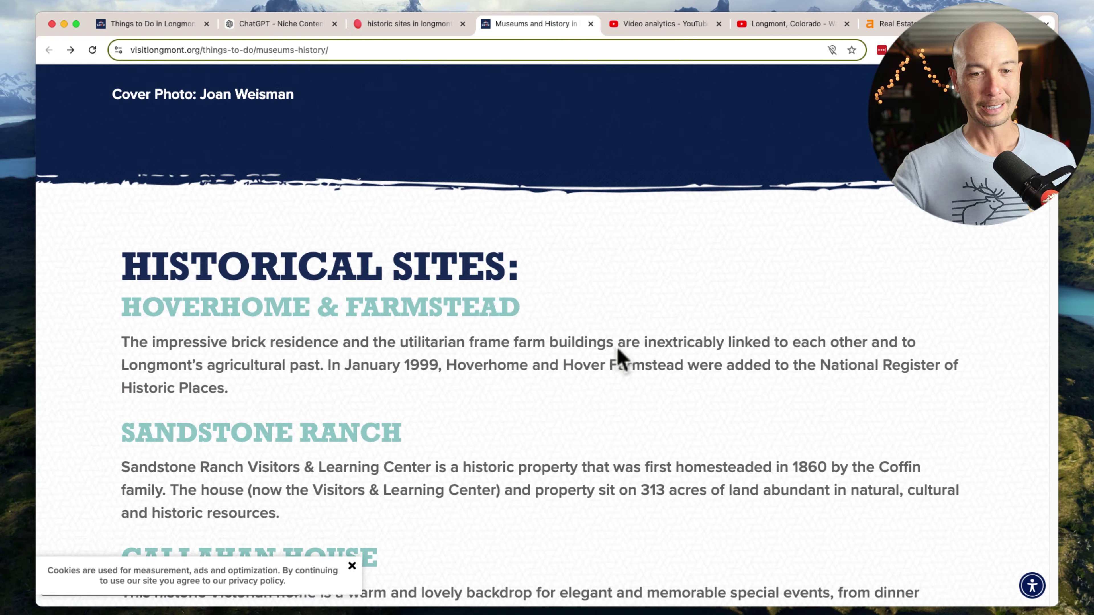
pyautogui.scroll(-10, 621, 358)
pyautogui.scroll(10, 616, 343)
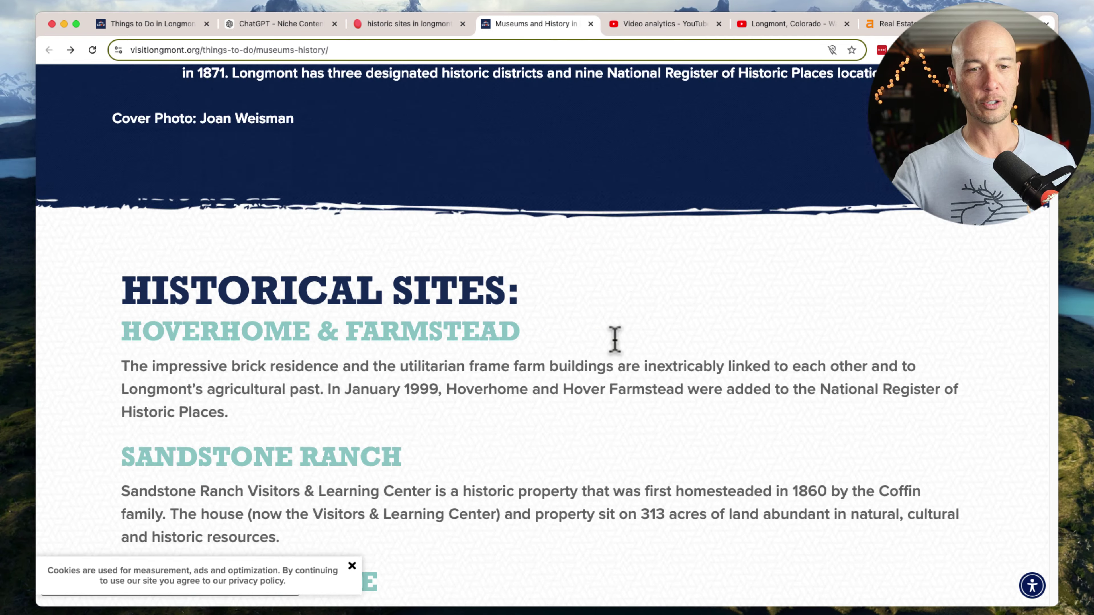
pyautogui.scroll(10, 616, 350)
pyautogui.click(401, 25)
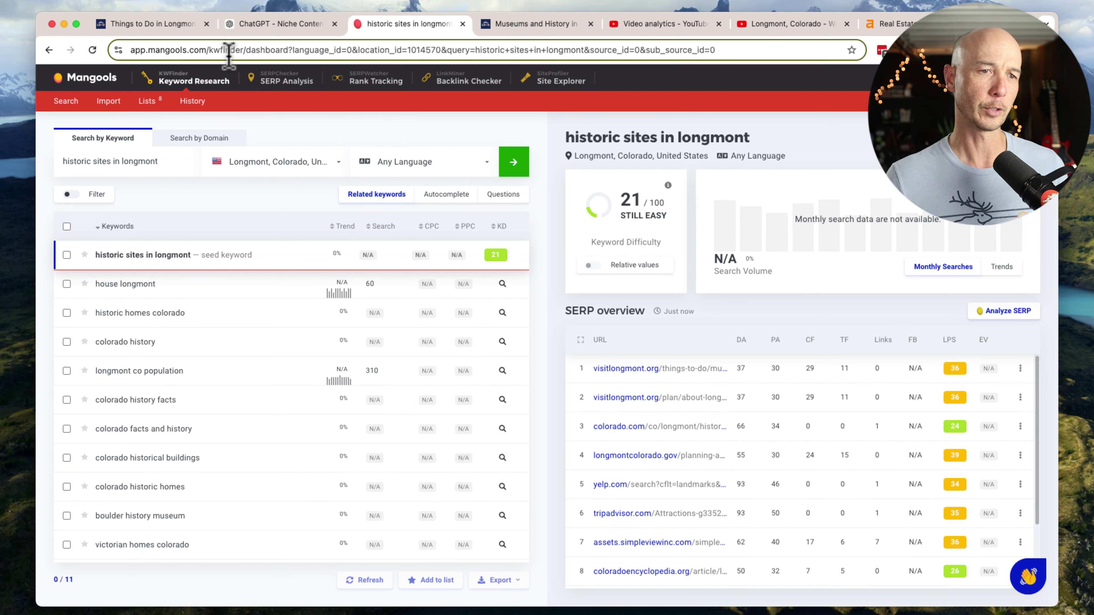
# - Open the ChatGPT keyword list and highlight "walking" in the "[City] walking tours" idea under Tourism and Attractions
pyautogui.click(253, 25)
pyautogui.click(700, 347)
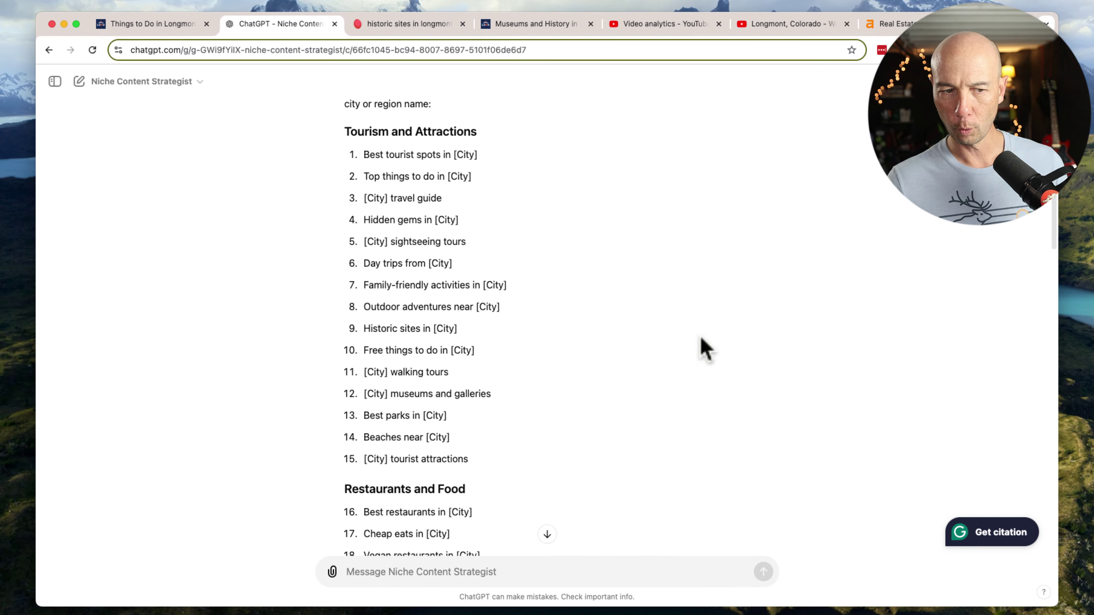
pyautogui.doubleClick(403, 371)
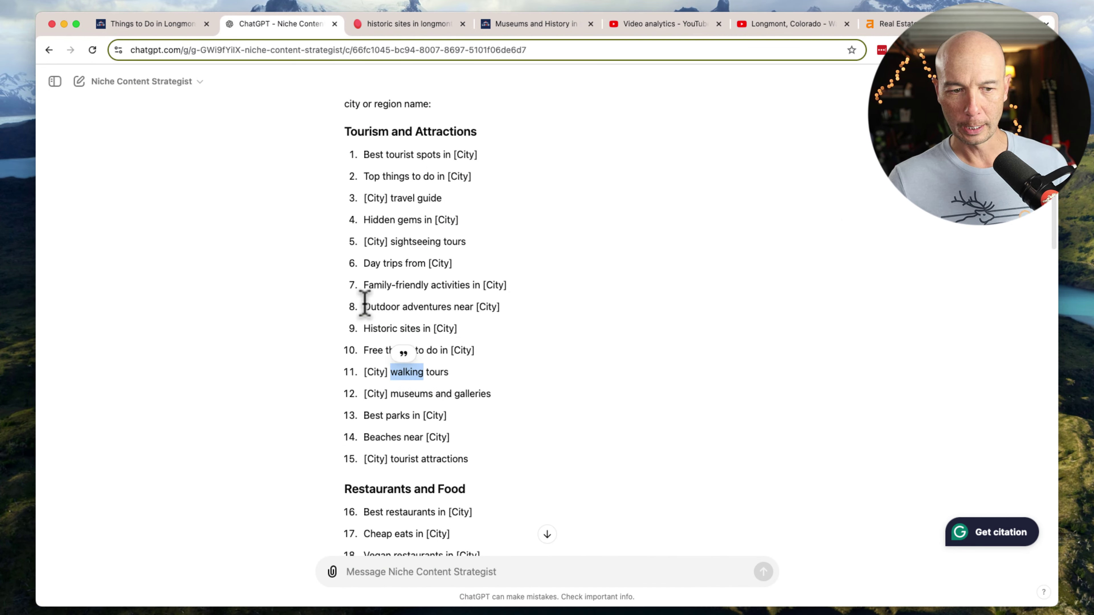
# - Look up "longmont walking tour" in KWFinder for Longmont, Colorado, and browse its related keywords
pyautogui.click(369, 25)
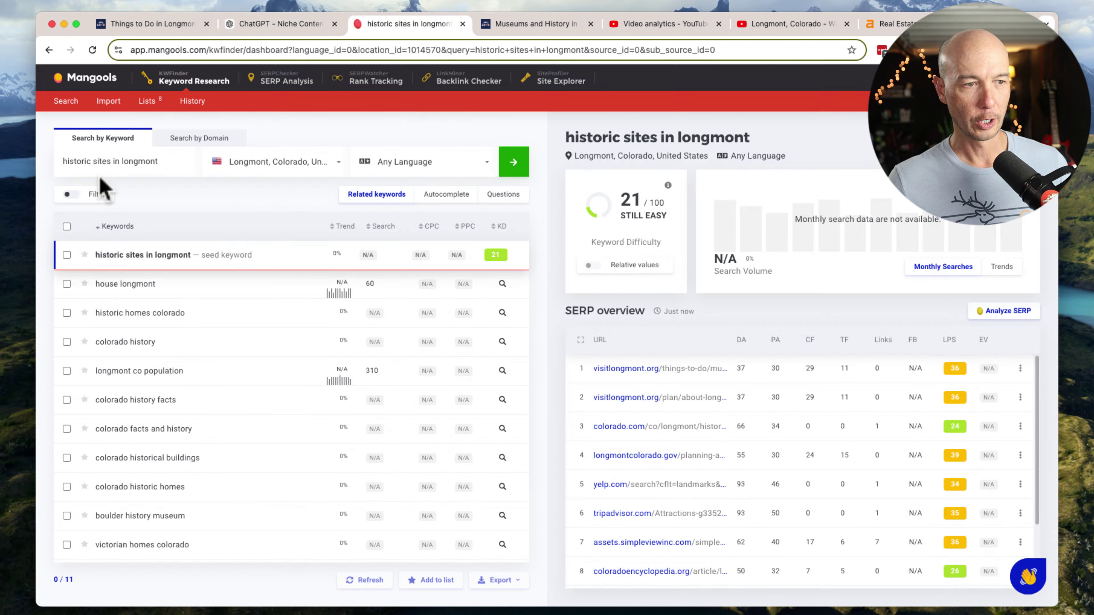
pyautogui.tripleClick(99, 162)
pyautogui.write('lo')
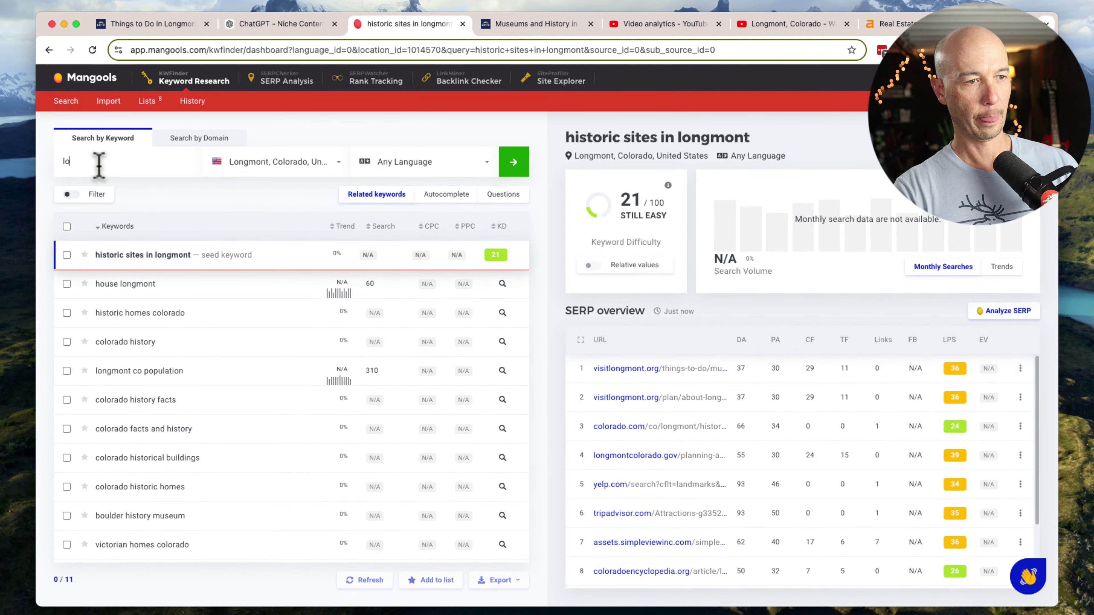
pyautogui.write('ngmont wa')
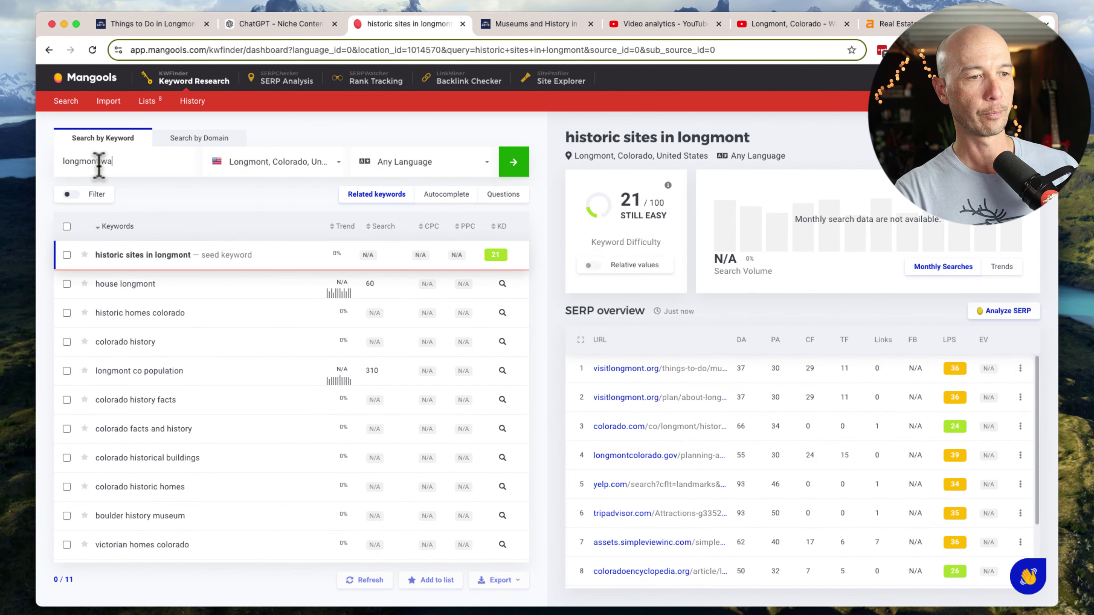
pyautogui.write('lking tour')
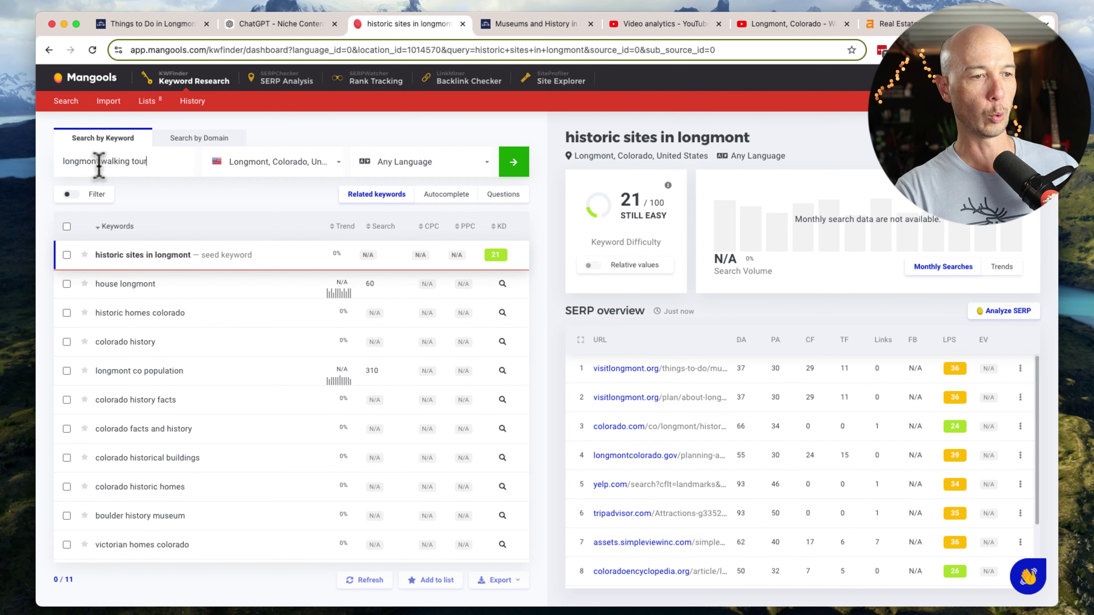
pyautogui.press('Return')
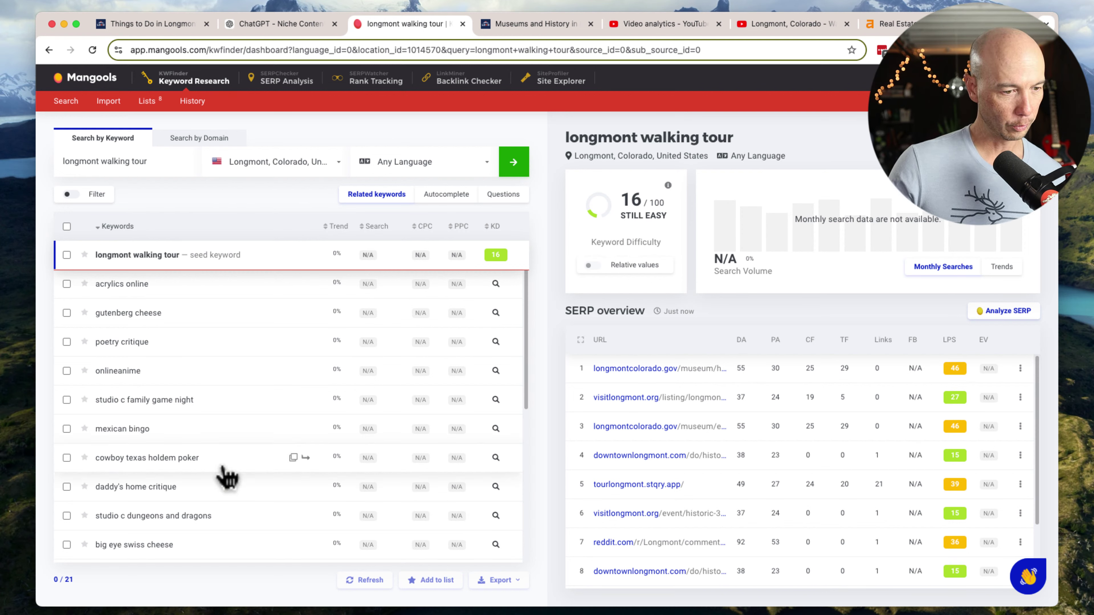
pyautogui.scroll(-4, 228, 535)
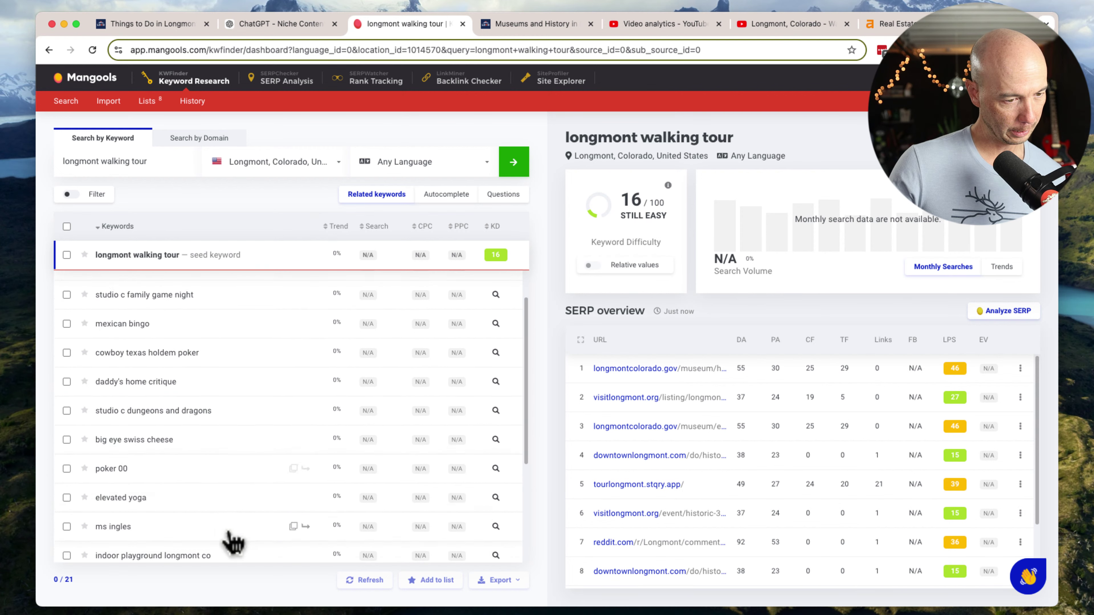
pyautogui.scroll(-6, 233, 542)
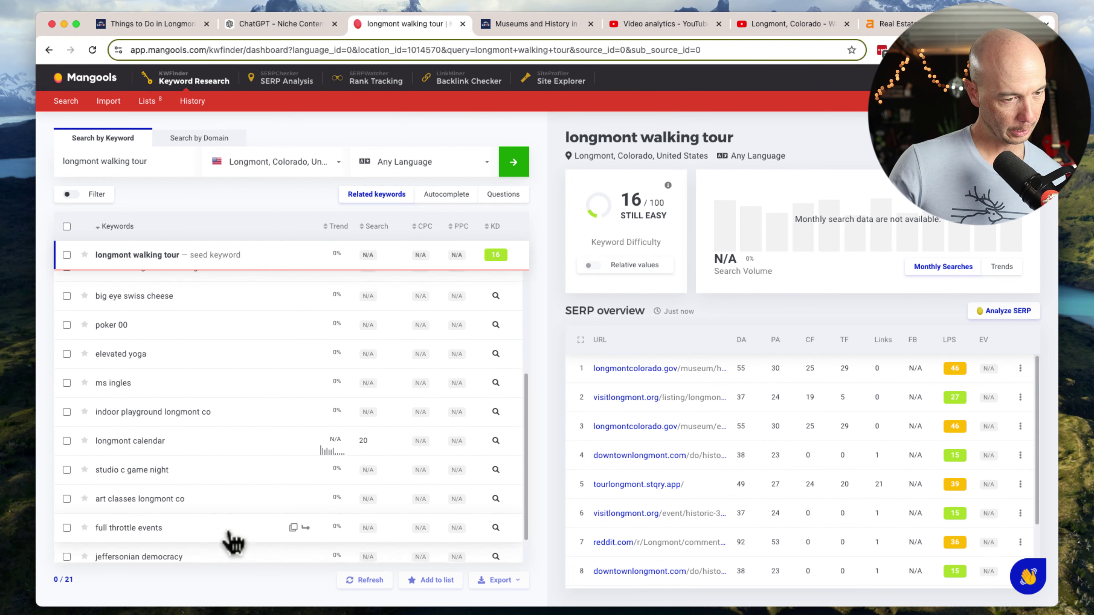
pyautogui.scroll(10, 217, 549)
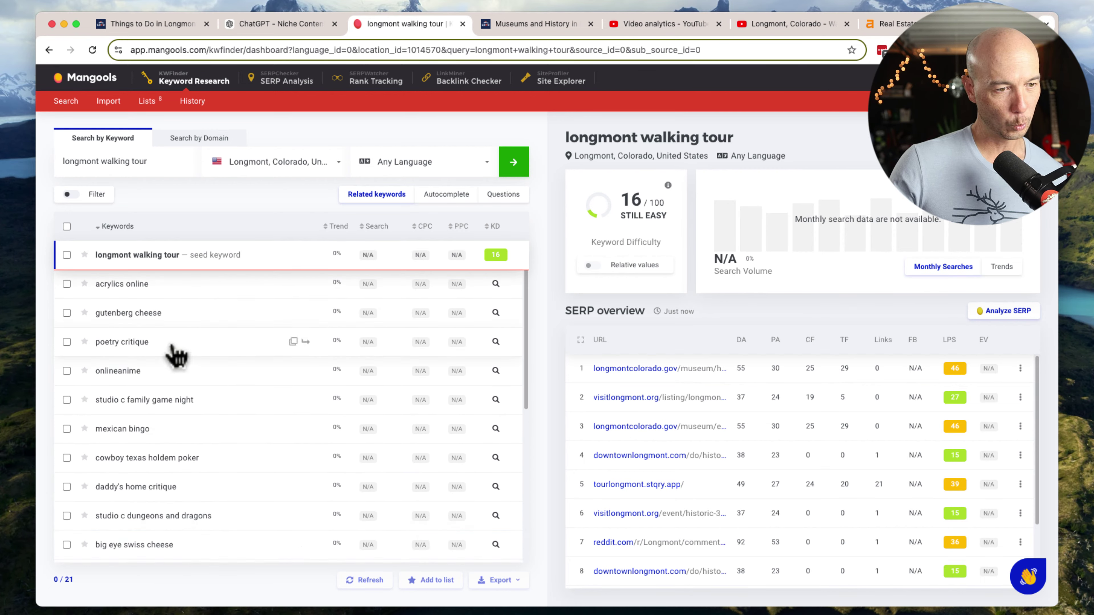
# - Refine the keyword lookup to "longmont walking food tour"
pyautogui.click(101, 160)
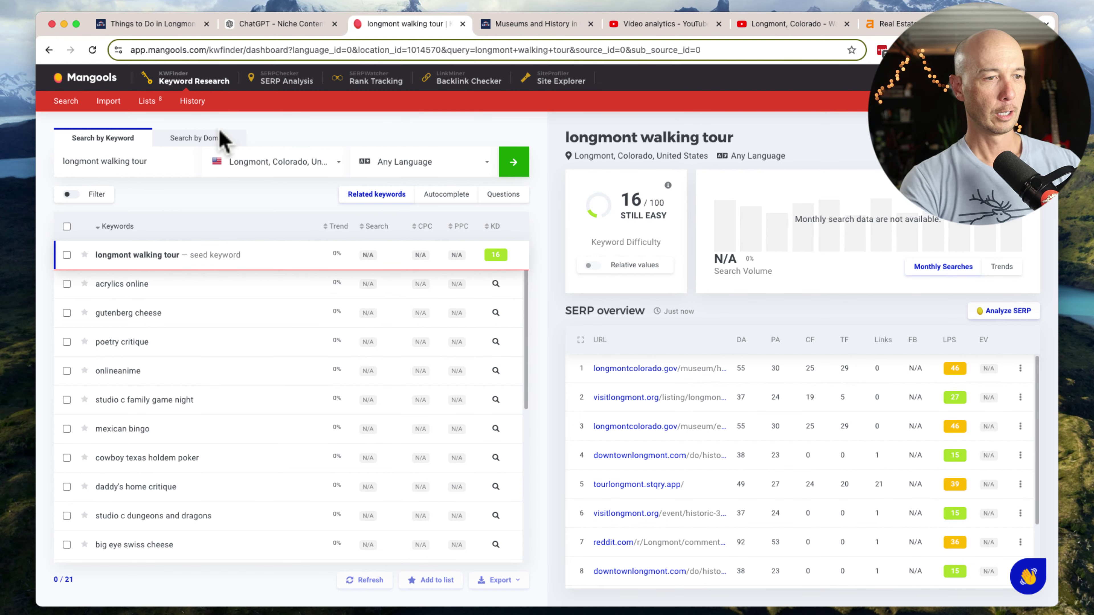
pyautogui.write('f ')
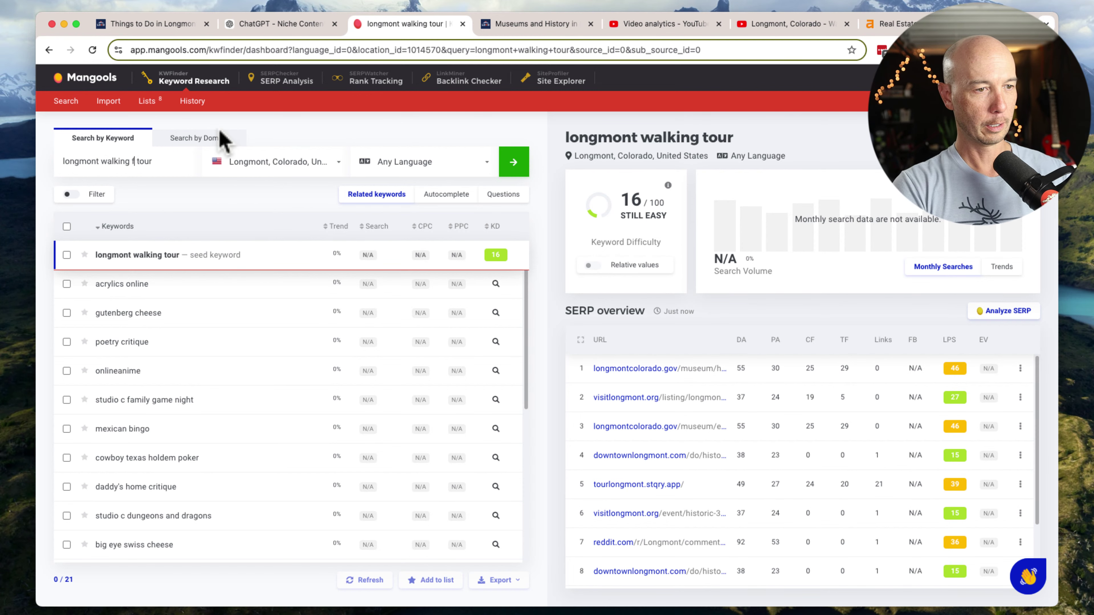
pyautogui.write('ood')
pyautogui.press('Return')
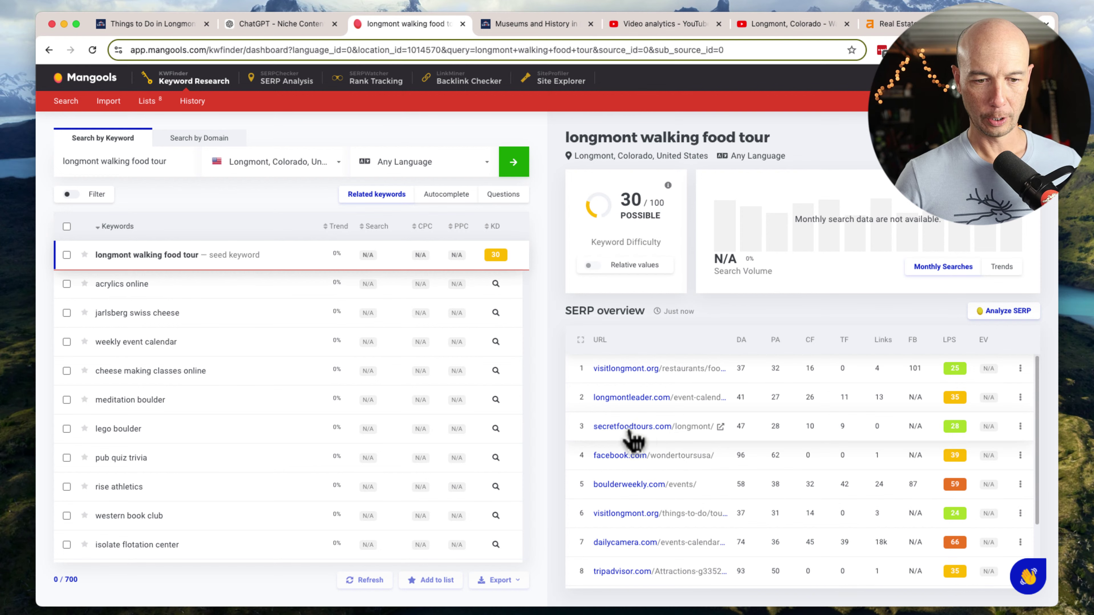
# - Open the secretfoodtours.com Longmont result from the SERP overview and examine the page's text, photos and newsletter section
pyautogui.click(702, 430)
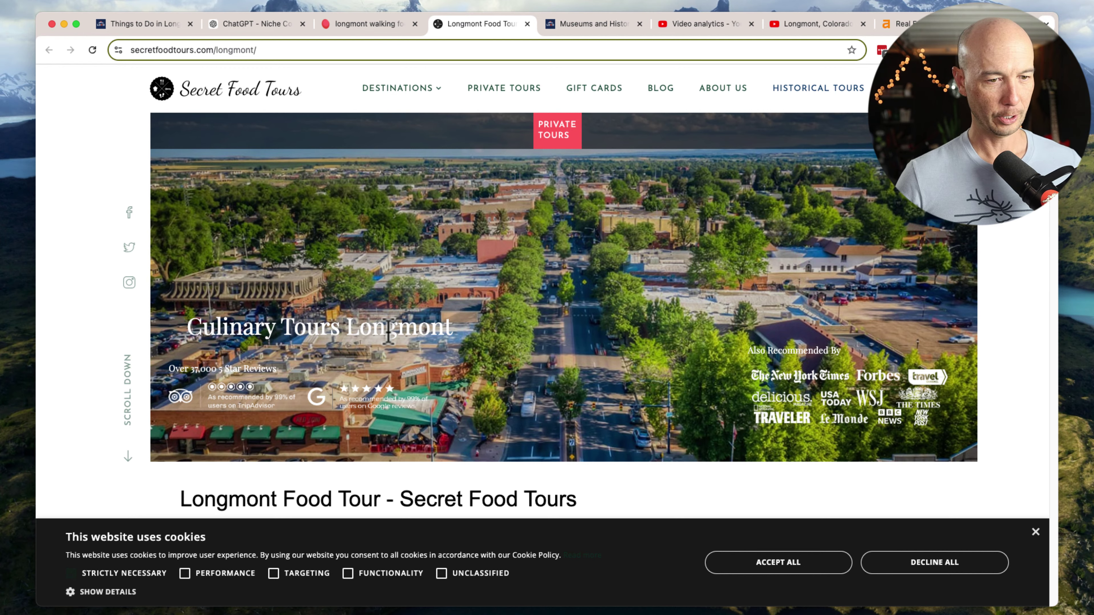
pyautogui.scroll(-4, 474, 340)
pyautogui.scroll(-7, 436, 343)
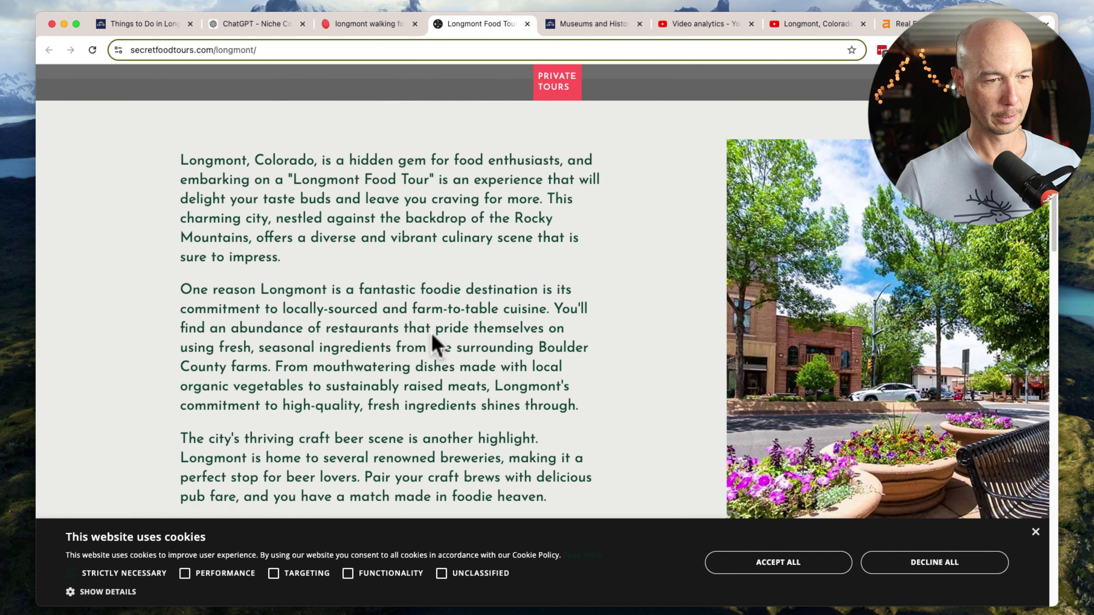
pyautogui.scroll(-4, 357, 294)
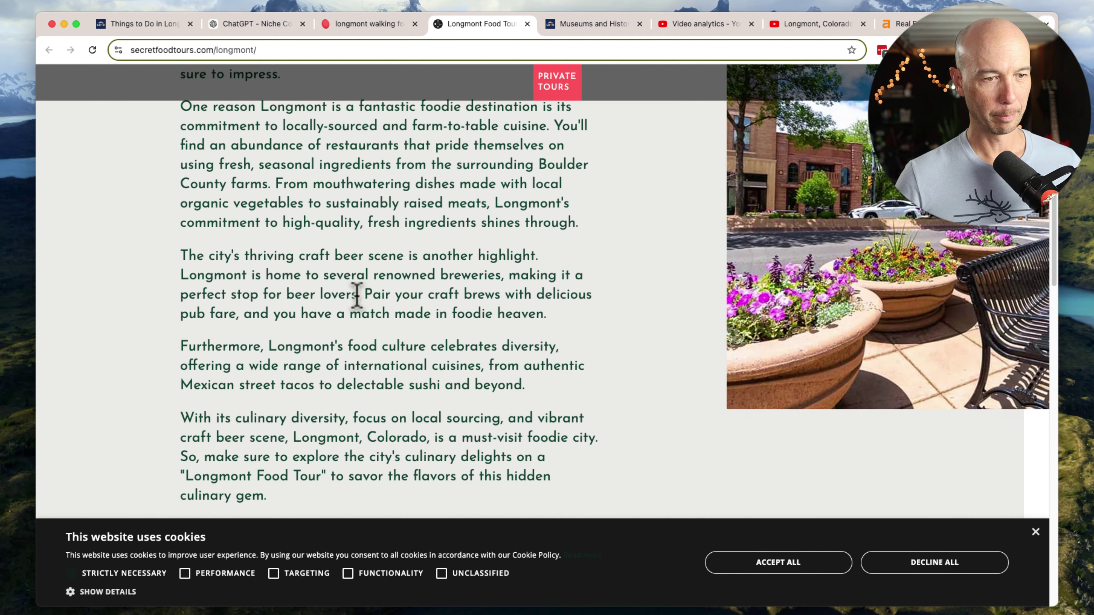
pyautogui.scroll(-3, 357, 294)
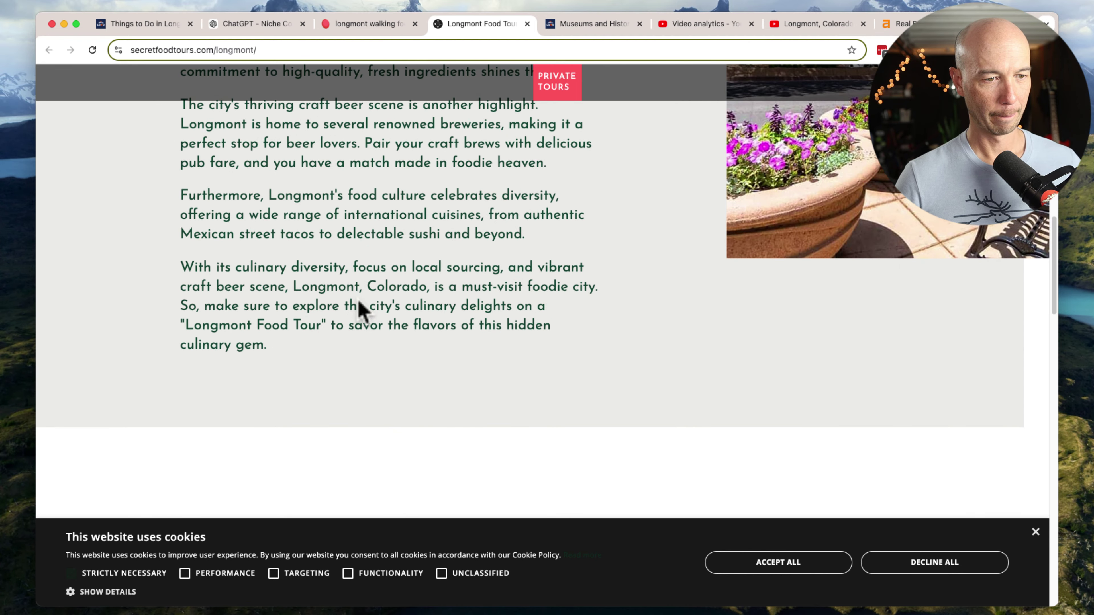
pyautogui.scroll(-12, 359, 307)
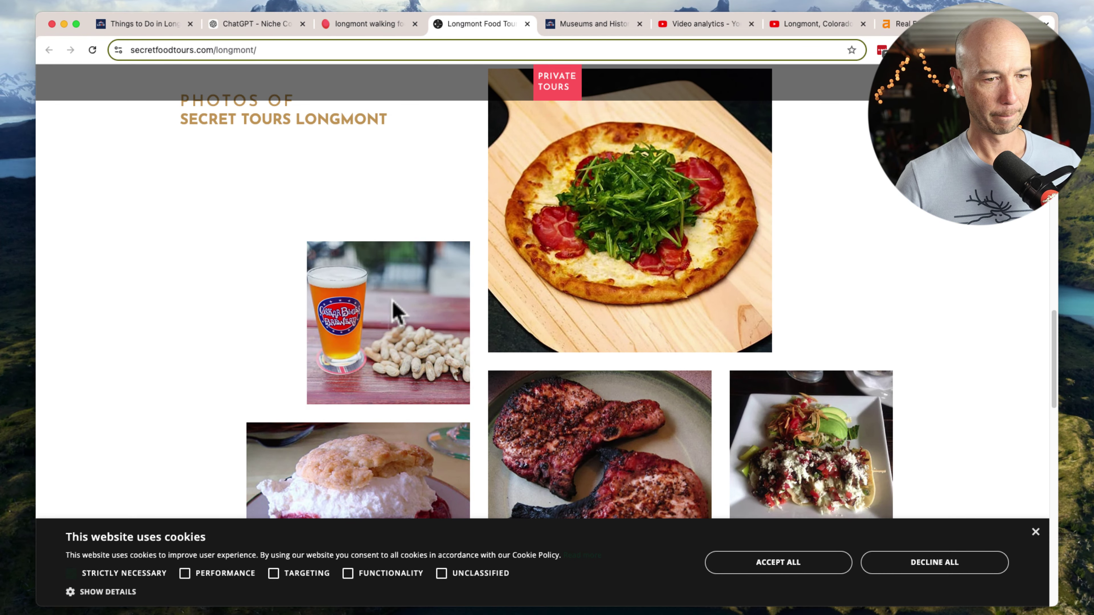
pyautogui.scroll(-9, 496, 318)
pyautogui.scroll(-7, 496, 318)
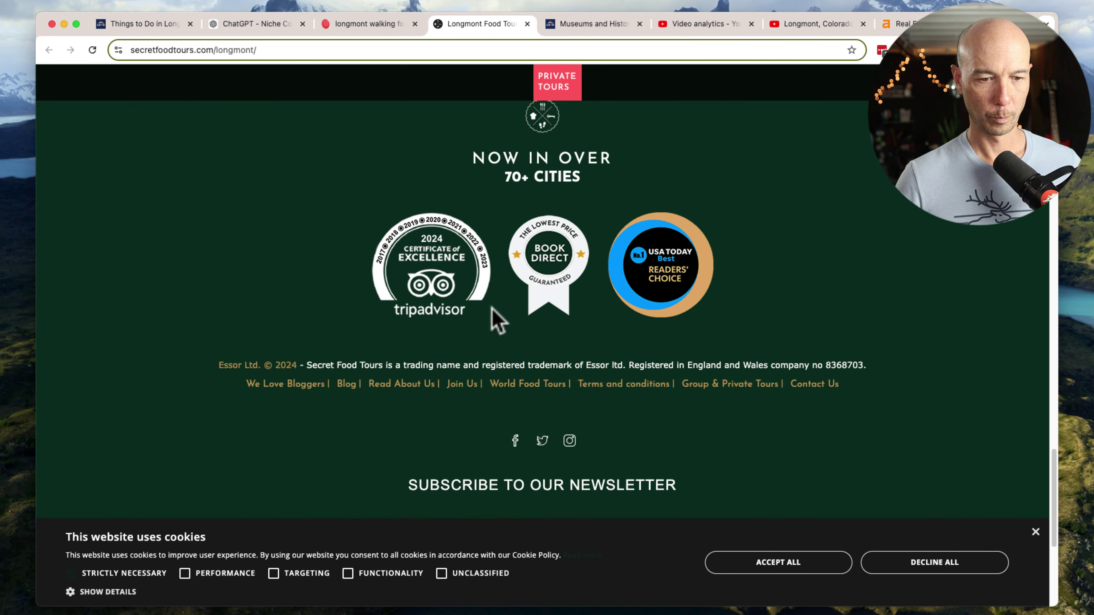
pyautogui.scroll(1, 496, 317)
pyautogui.scroll(-7, 501, 235)
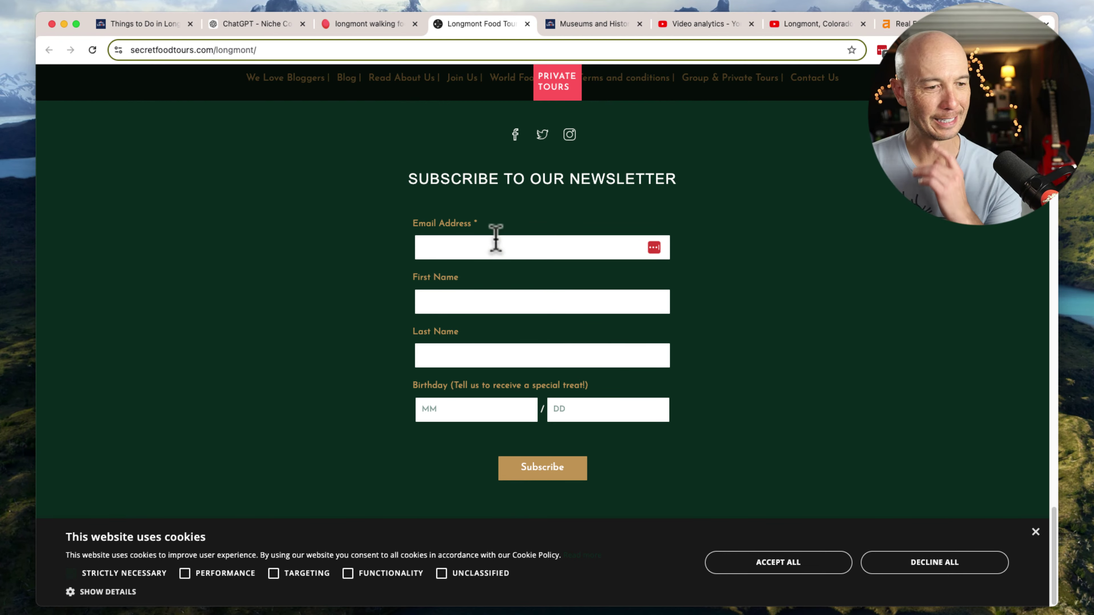
pyautogui.scroll(10, 491, 254)
pyautogui.scroll(15, 473, 276)
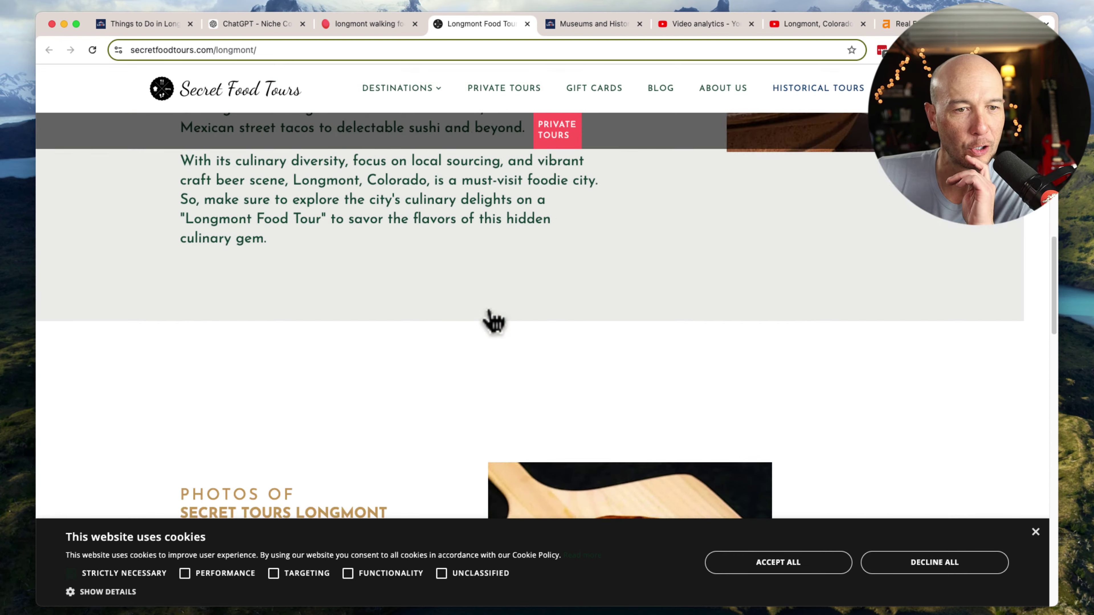
pyautogui.scroll(10, 494, 319)
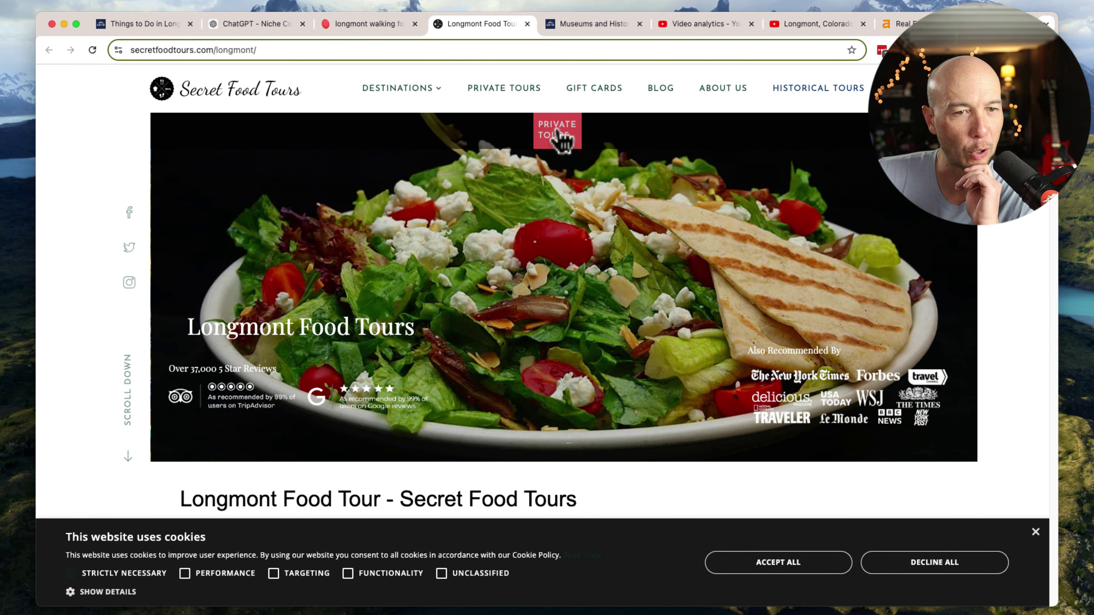
# - Open the site's Group & Private Tours page, examine its tour options and booking details, and return to the Longmont food tour page
pyautogui.click(560, 138)
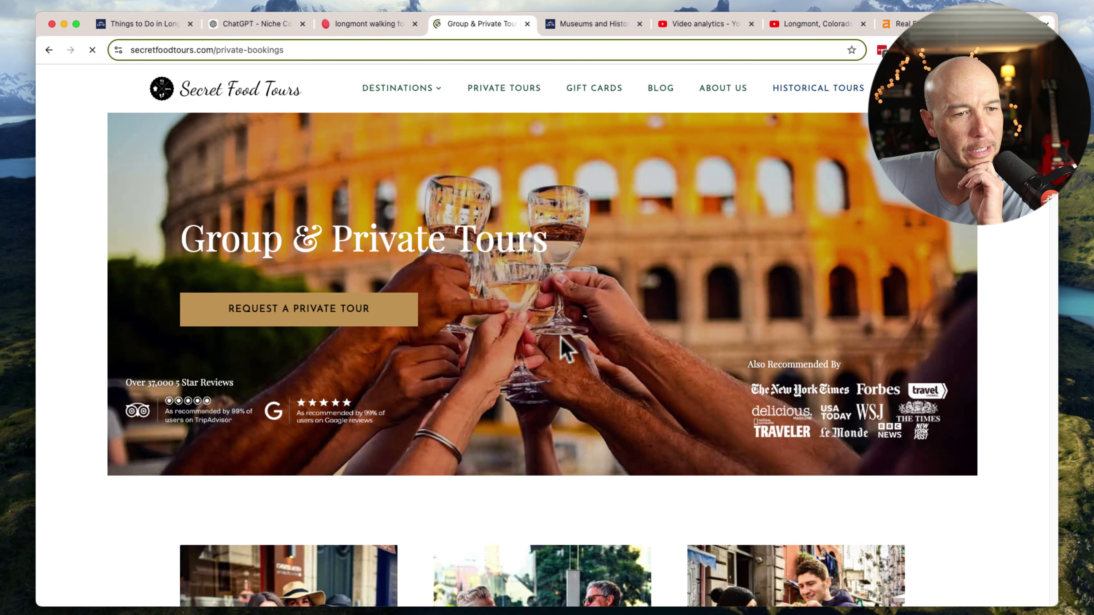
pyautogui.scroll(-8, 592, 364)
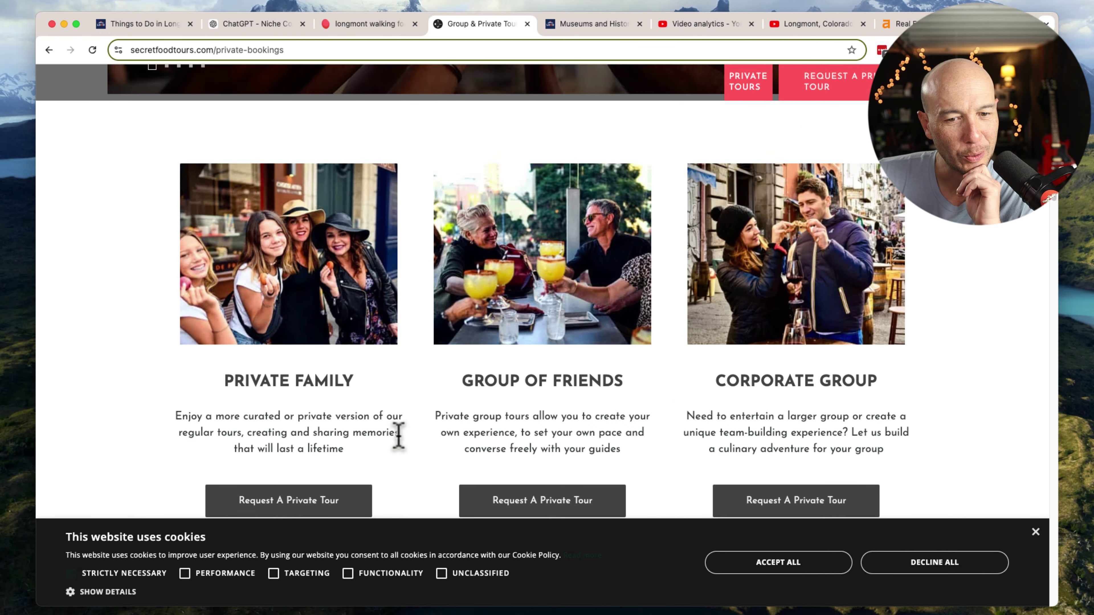
pyautogui.scroll(-9, 412, 448)
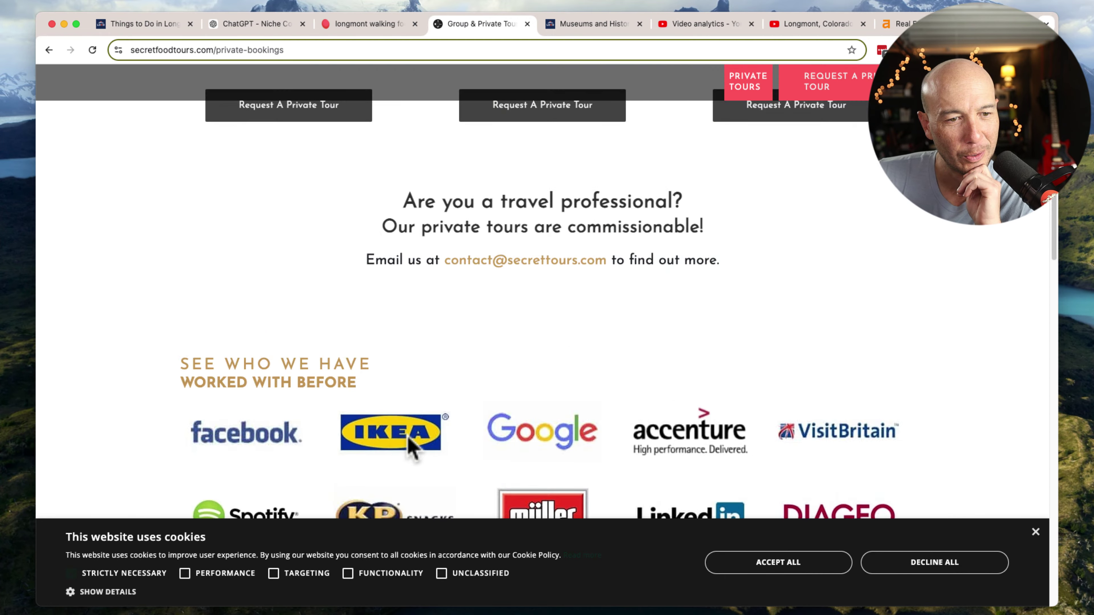
pyautogui.scroll(-8, 412, 448)
pyautogui.scroll(-10, 459, 442)
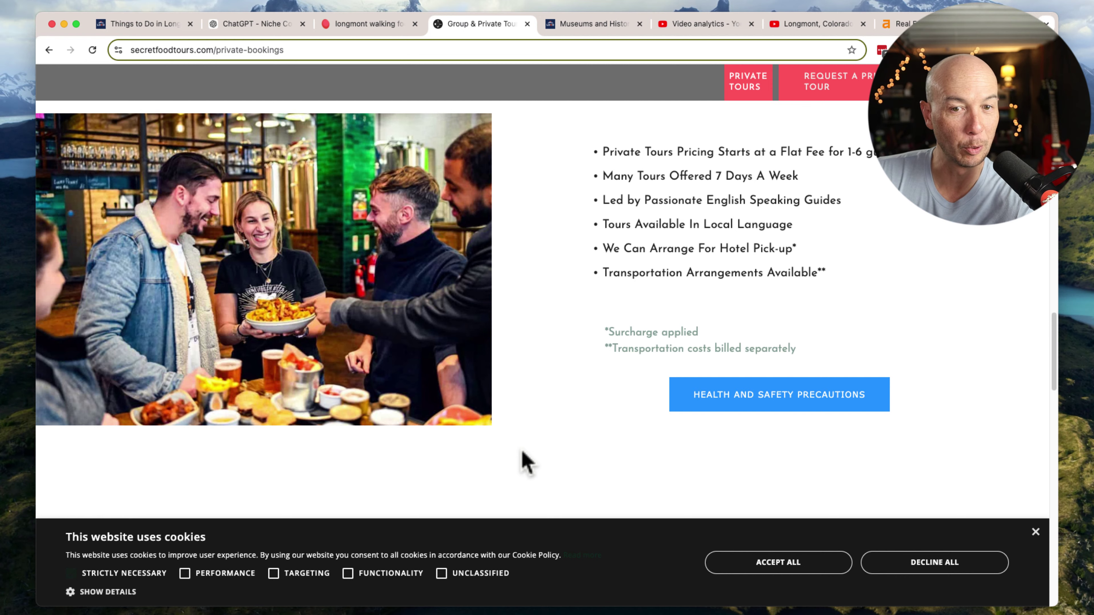
pyautogui.scroll(6, 526, 462)
pyautogui.scroll(-8, 526, 462)
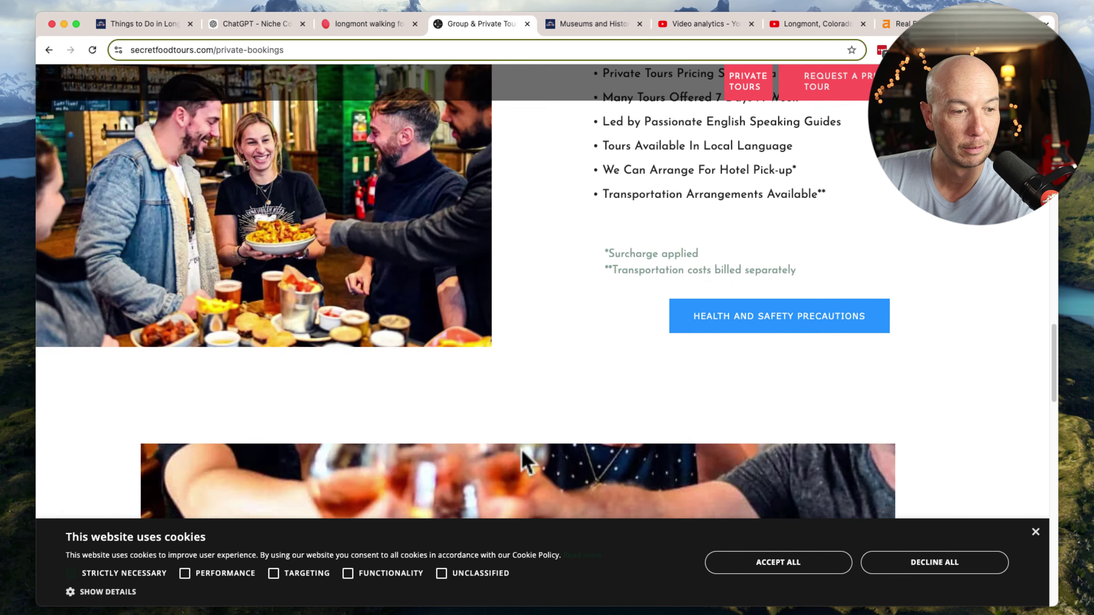
pyautogui.scroll(3, 527, 462)
pyautogui.scroll(-10, 526, 462)
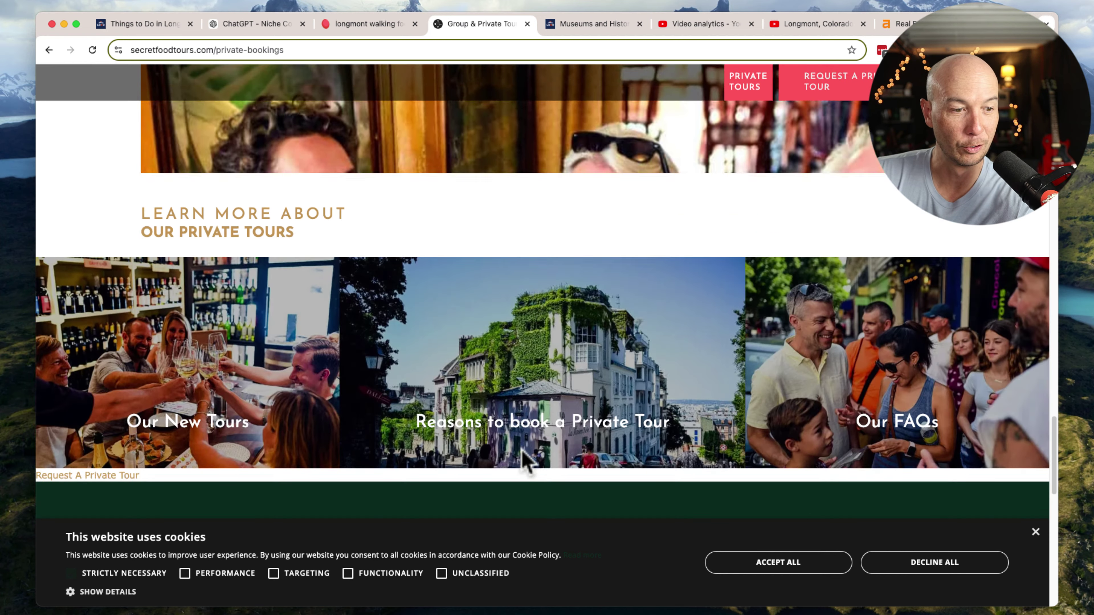
pyautogui.scroll(-2, 527, 463)
pyautogui.scroll(10, 524, 458)
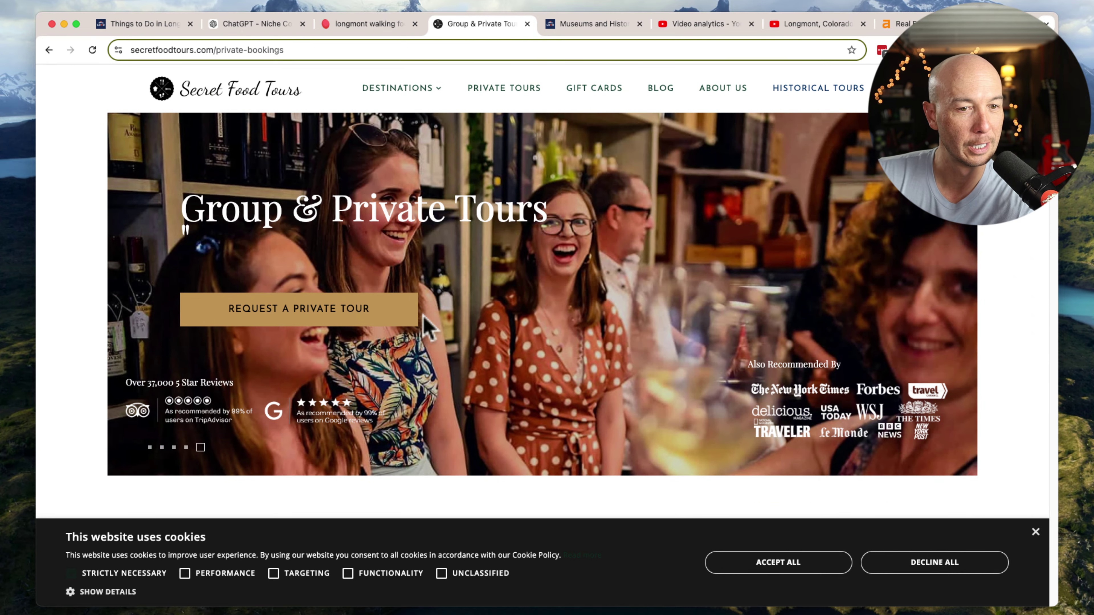
pyautogui.press('super+bracketleft')
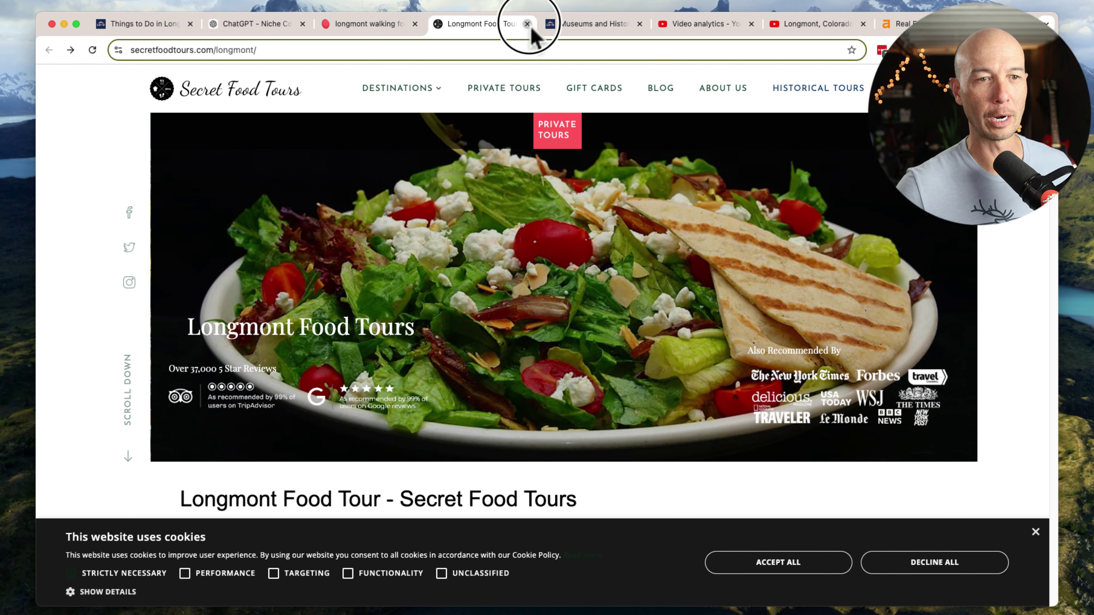
# - Close the food tour page, open the longmontleader.com result from the SERP overview, and examine the Downtown Walking Food Tour event details
pyautogui.click(527, 24)
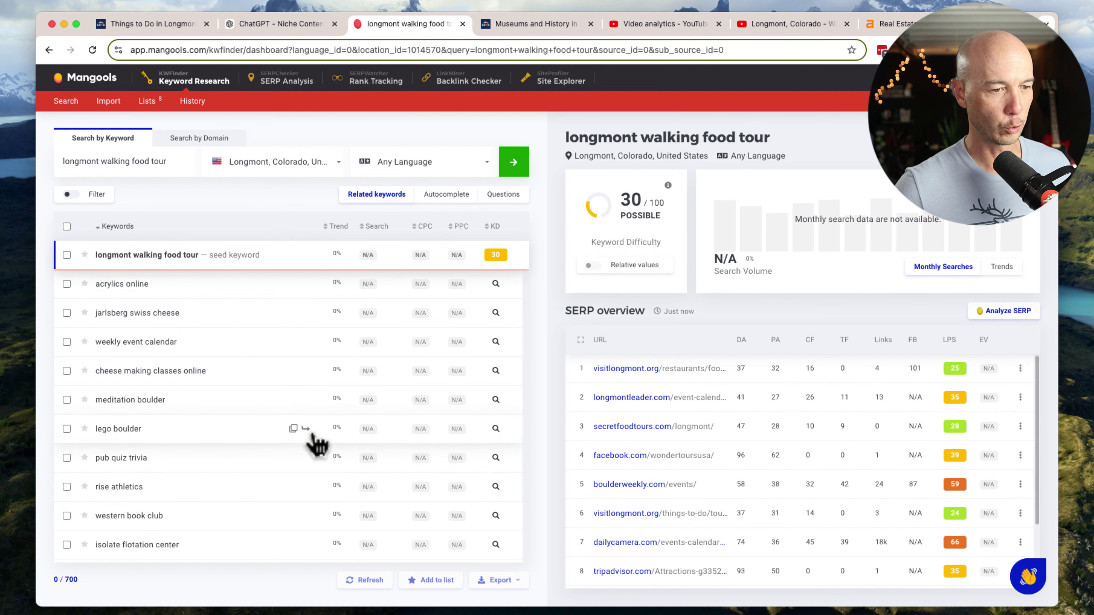
pyautogui.click(636, 398)
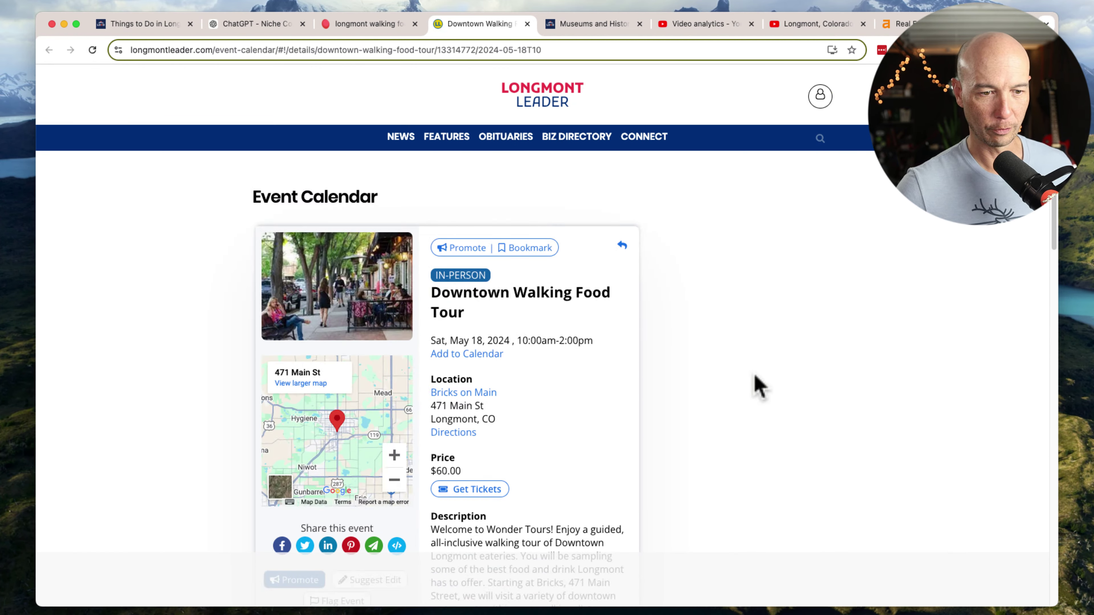
pyautogui.scroll(-3, 575, 414)
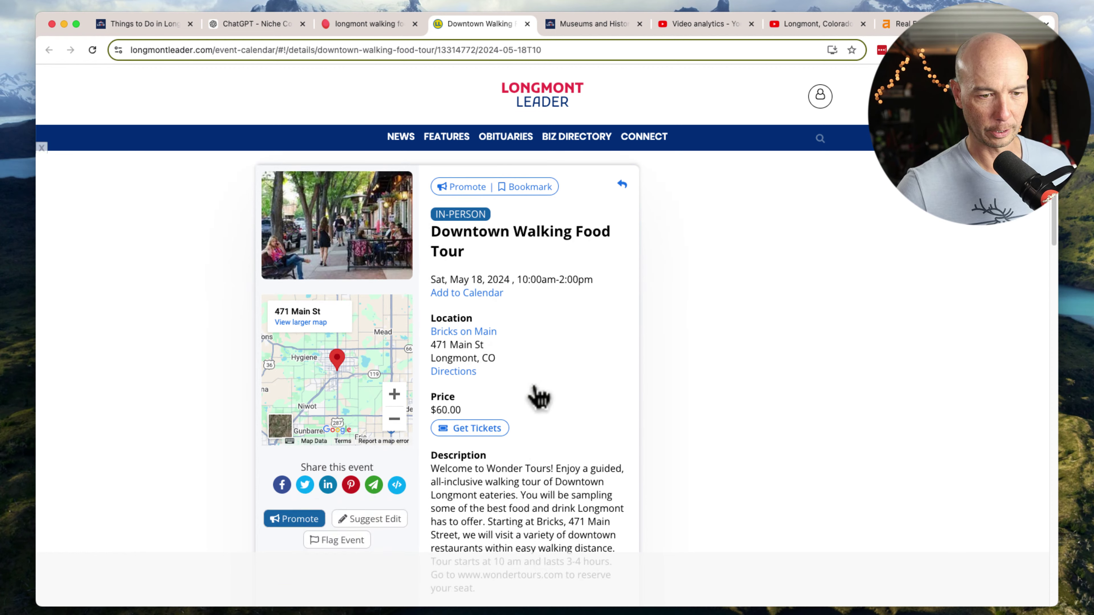
pyautogui.scroll(-5, 539, 396)
pyautogui.scroll(-3, 520, 447)
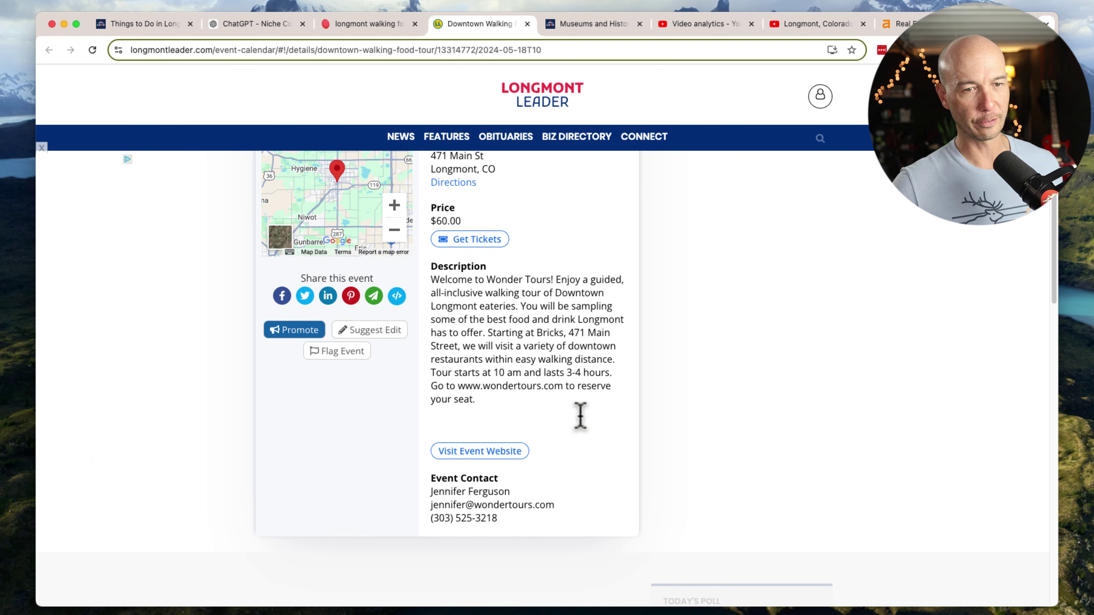
pyautogui.scroll(10, 580, 416)
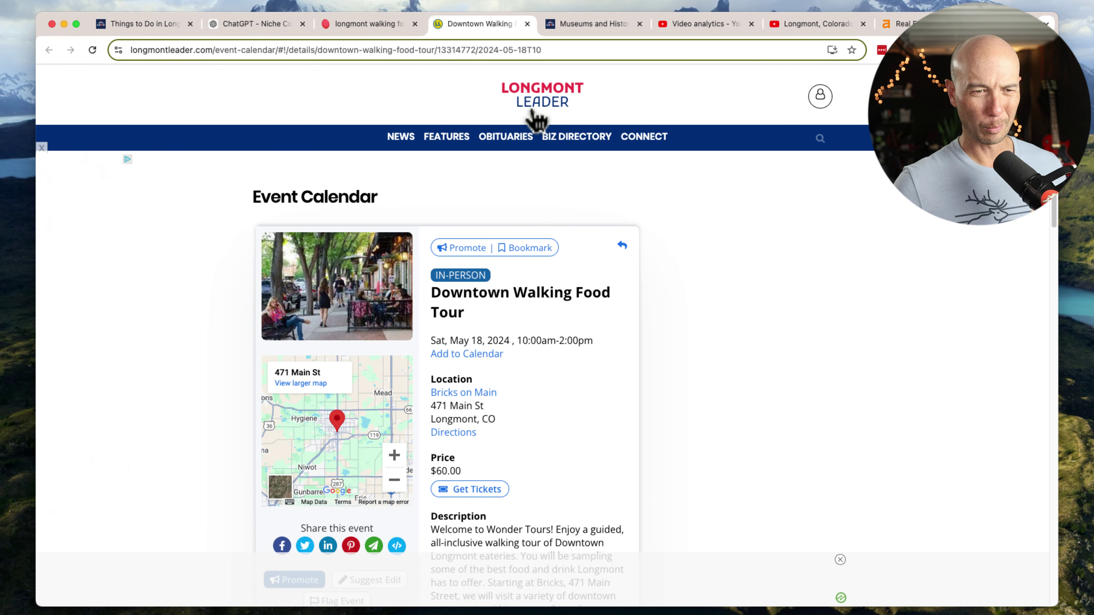
pyautogui.click(693, 379)
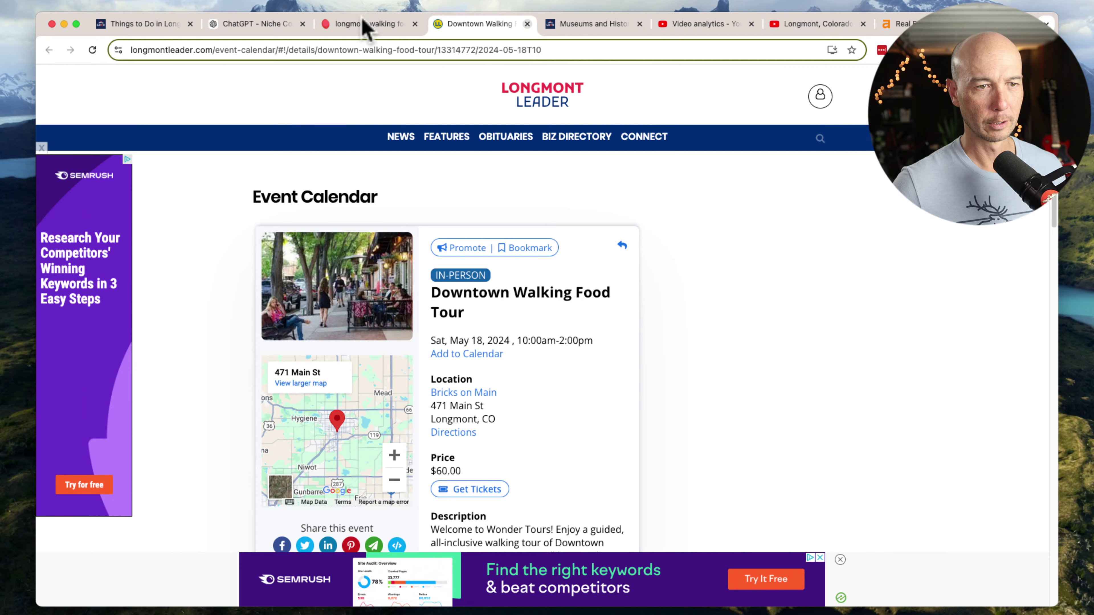
pyautogui.press('super+w')
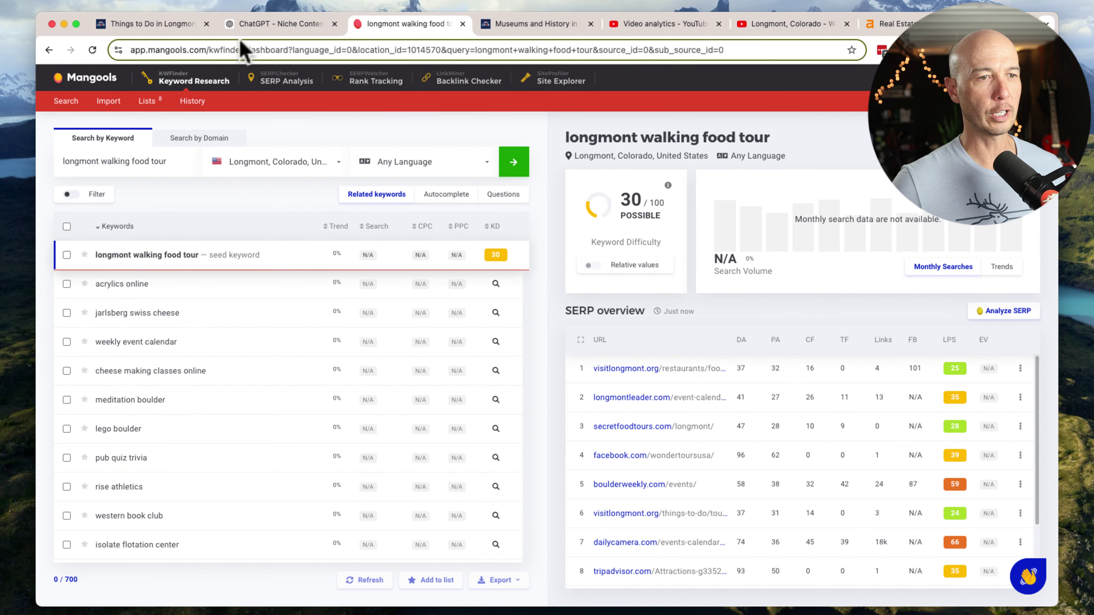
# - Review ChatGPT's local keyword list, examining the tourism, restaurant and food, and events and festivals ideas
pyautogui.click(259, 25)
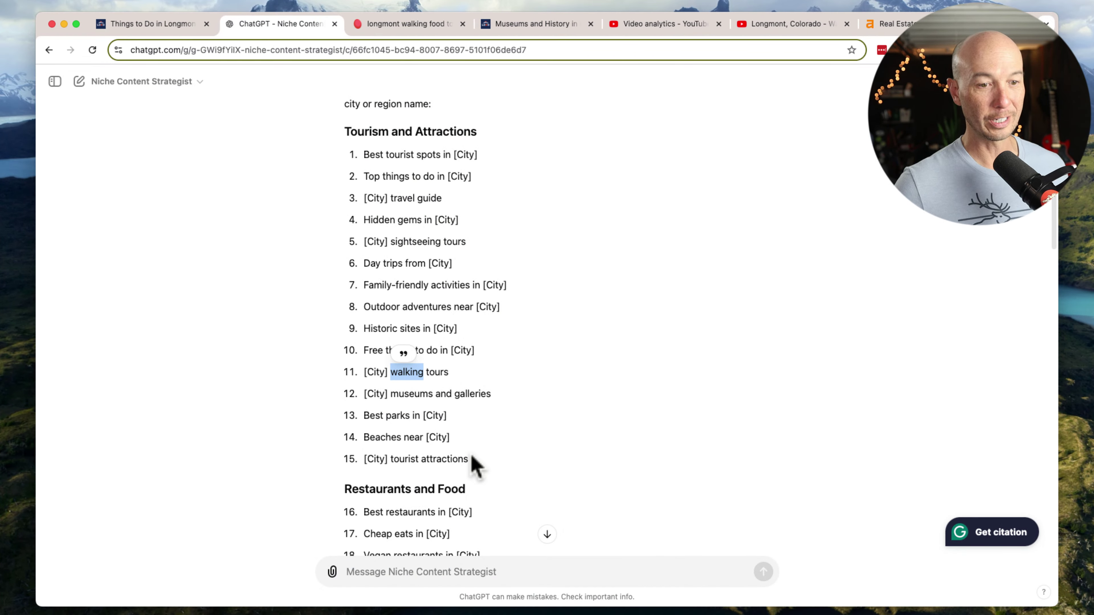
pyautogui.click(664, 322)
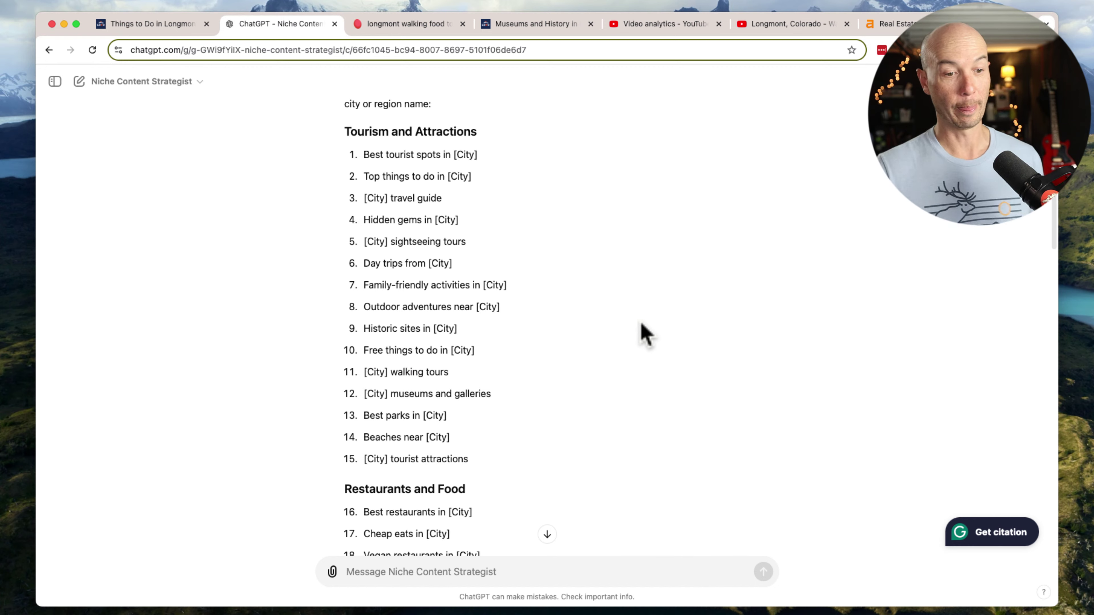
pyautogui.scroll(-10, 642, 333)
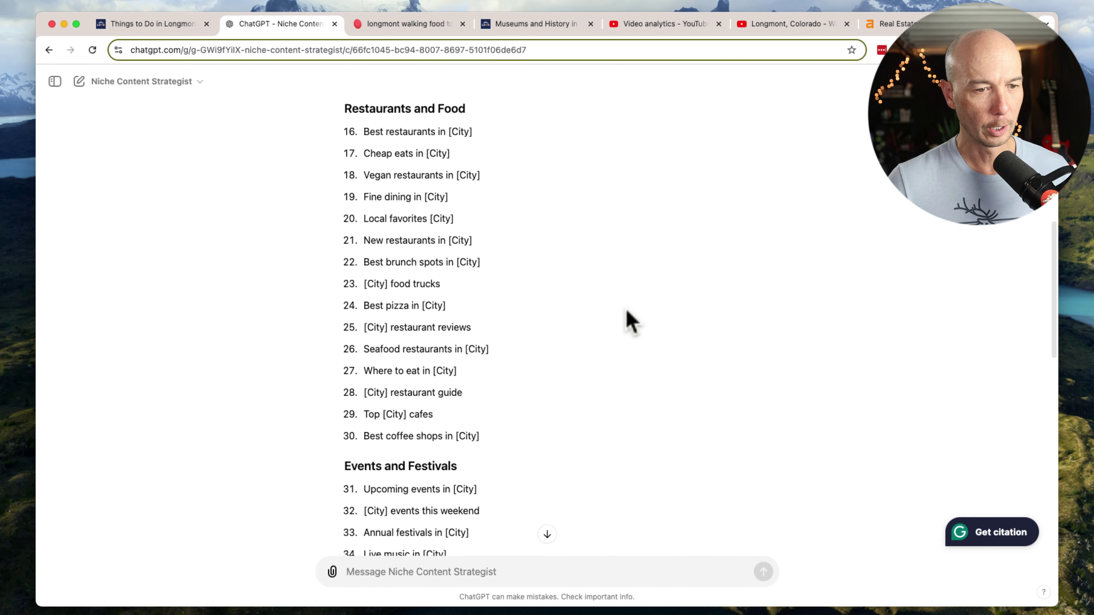
pyautogui.scroll(-3, 631, 322)
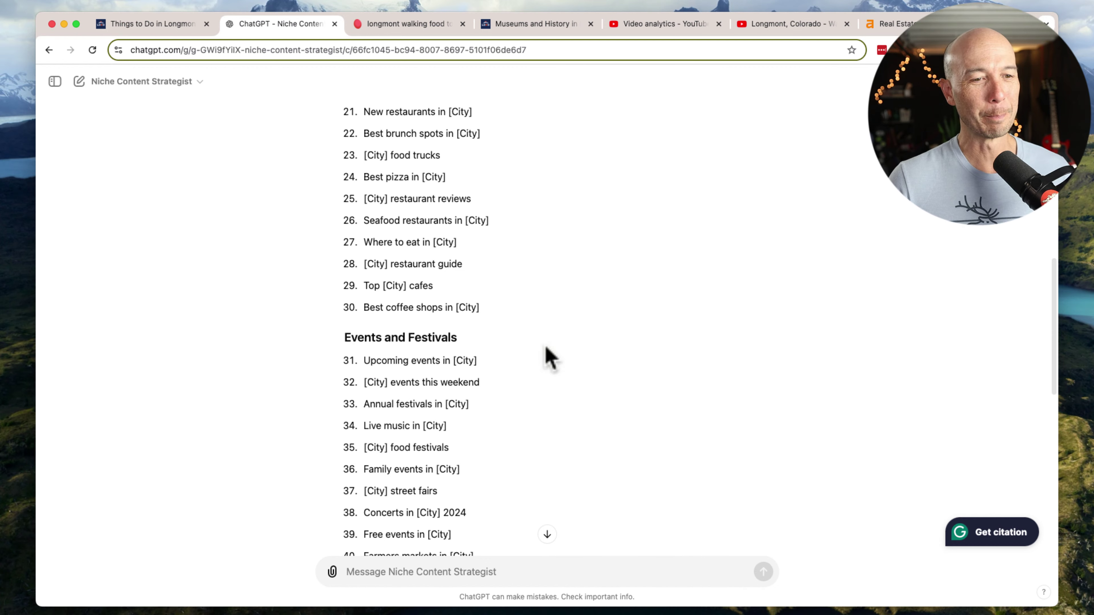
pyautogui.scroll(5, 533, 372)
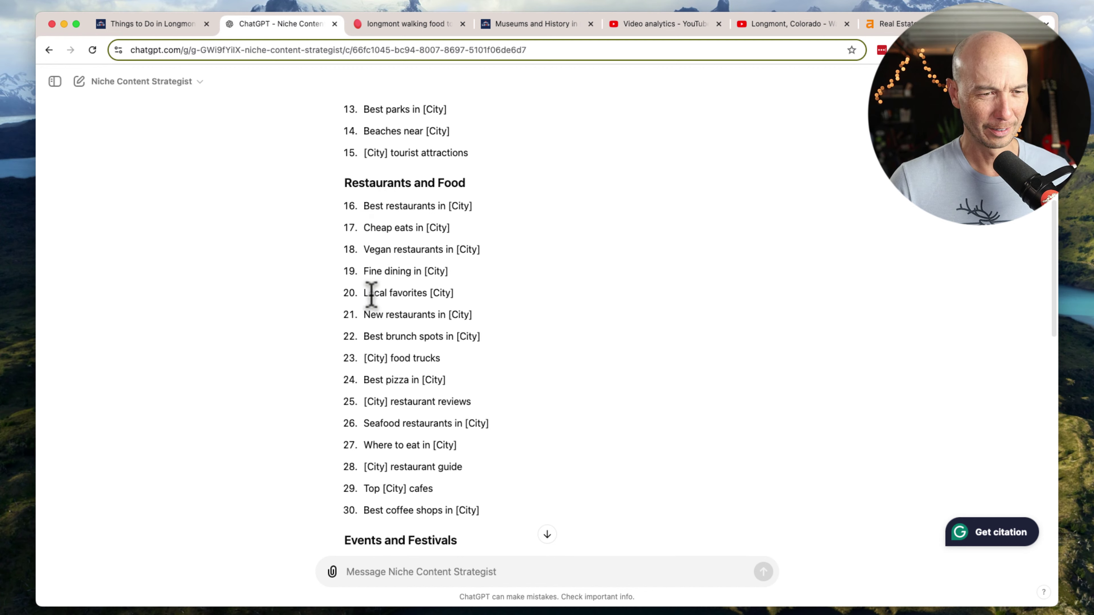
pyautogui.scroll(6, 379, 319)
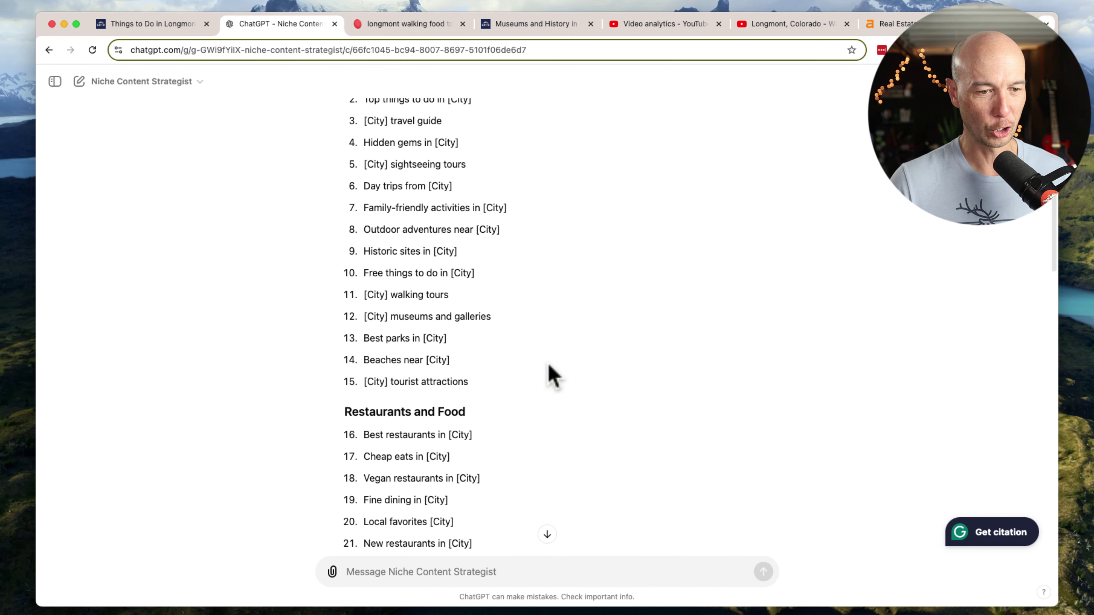
pyautogui.scroll(-10, 549, 373)
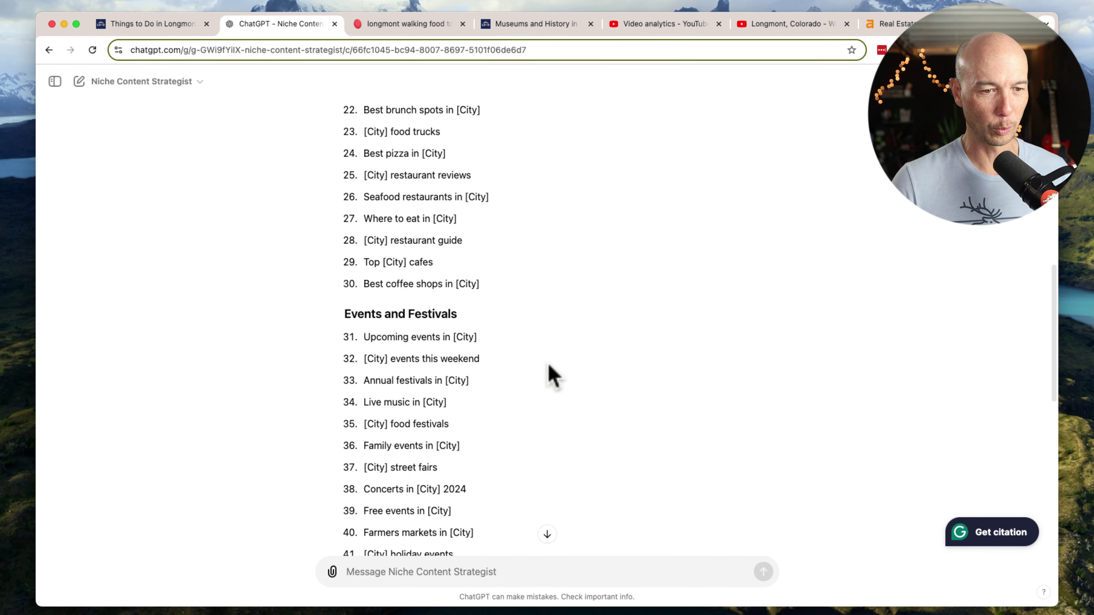
pyautogui.scroll(-3, 553, 375)
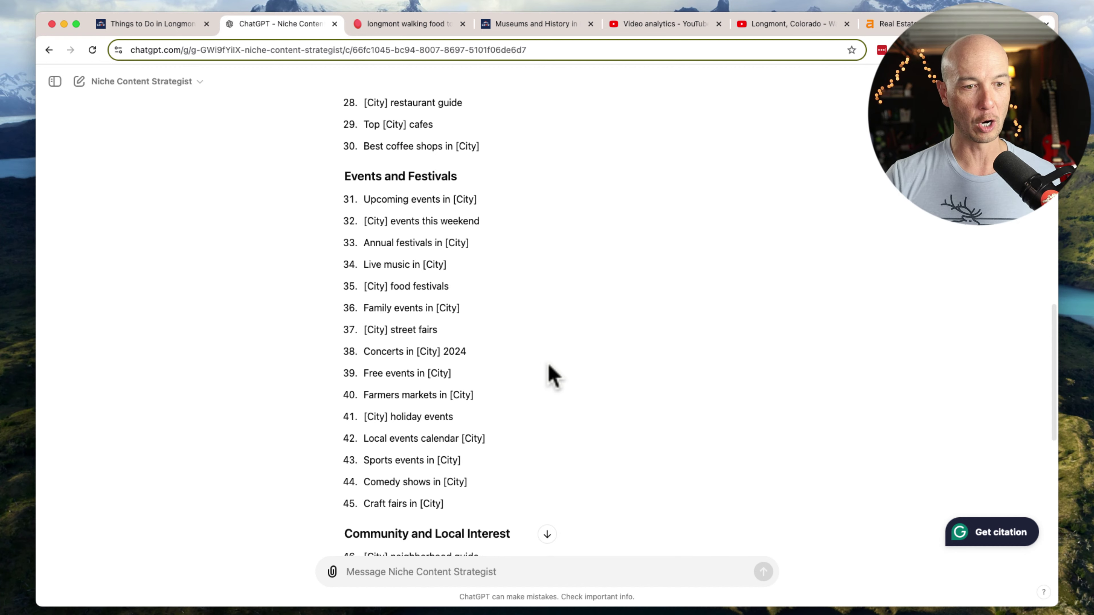
pyautogui.click(677, 359)
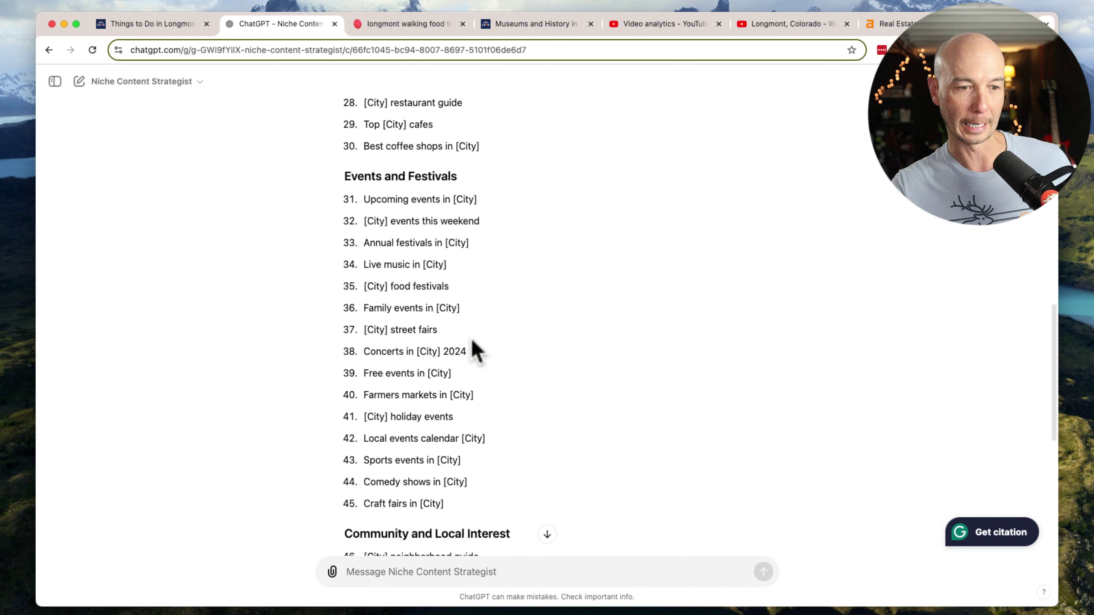
pyautogui.scroll(-1, 670, 329)
pyautogui.scroll(-2, 674, 338)
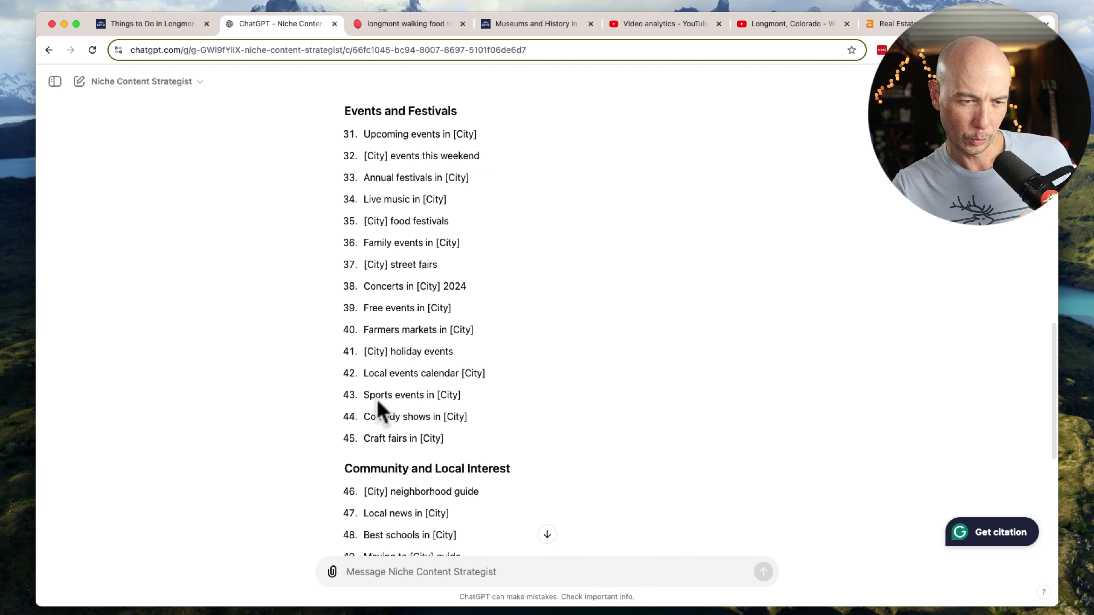
# - Take the "Comedy shows in" idea from the ChatGPT list and look up "comedy shows in longmont" in KWFinder
pyautogui.moveTo(364, 417); pyautogui.dragTo(439, 417)
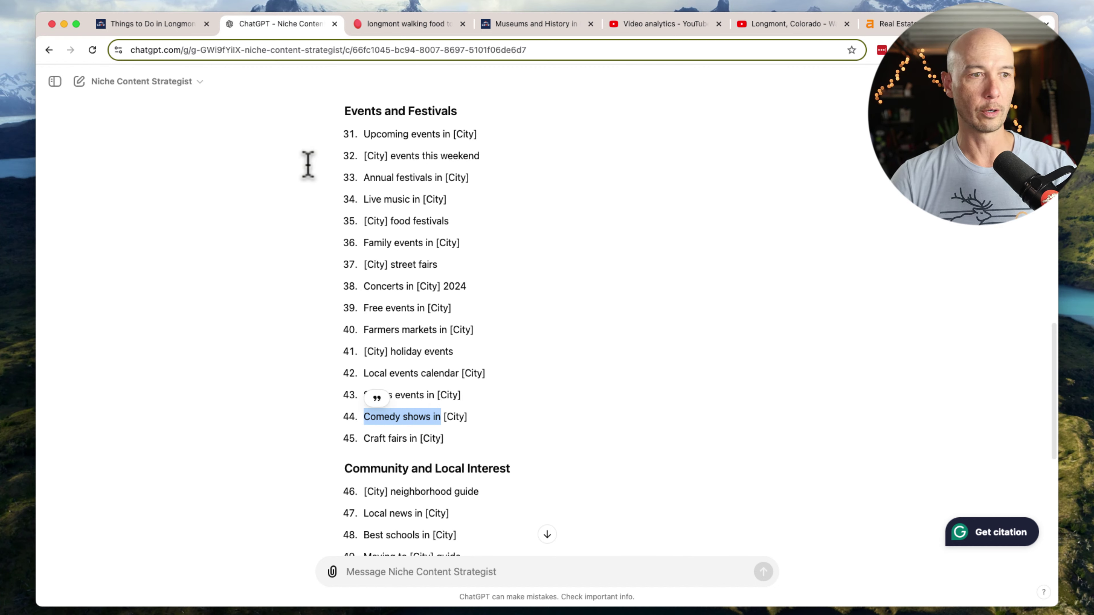
pyautogui.click(407, 27)
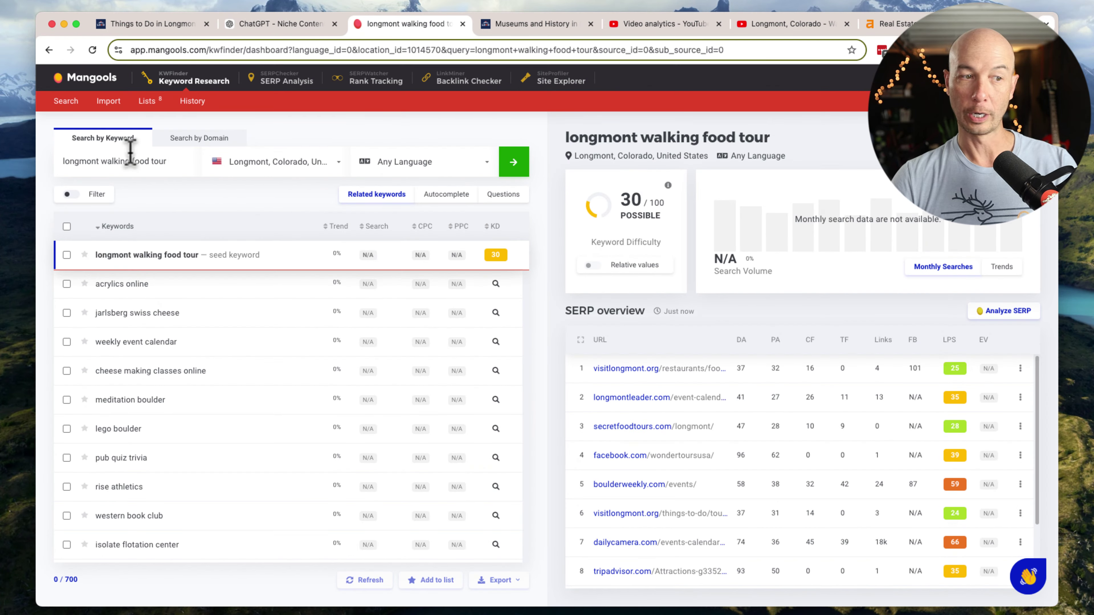
pyautogui.moveTo(103, 161); pyautogui.dragTo(175, 170)
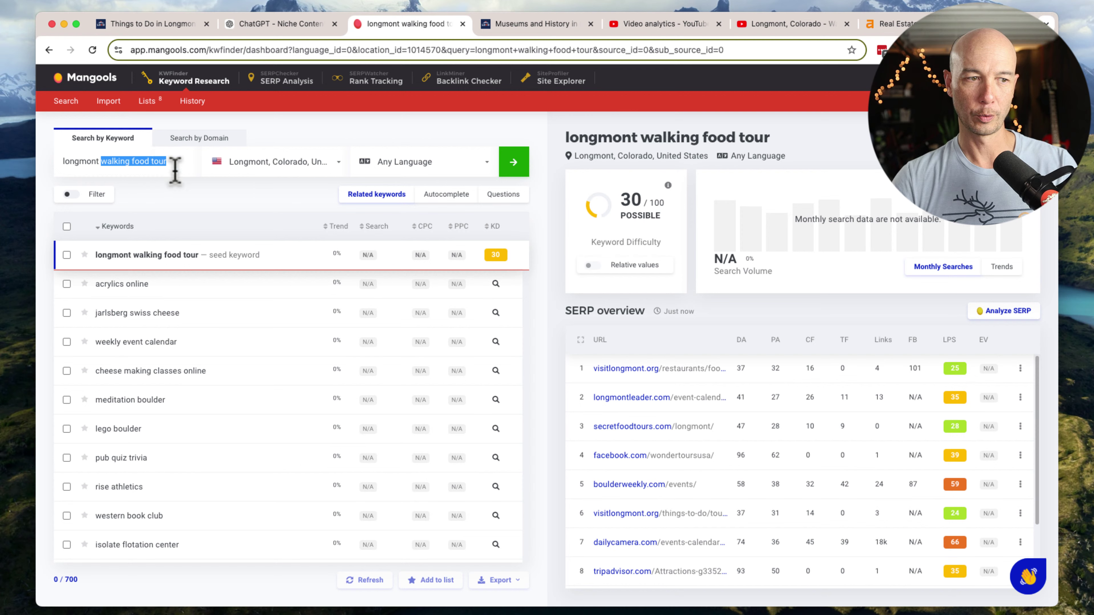
pyautogui.press('BackSpace')
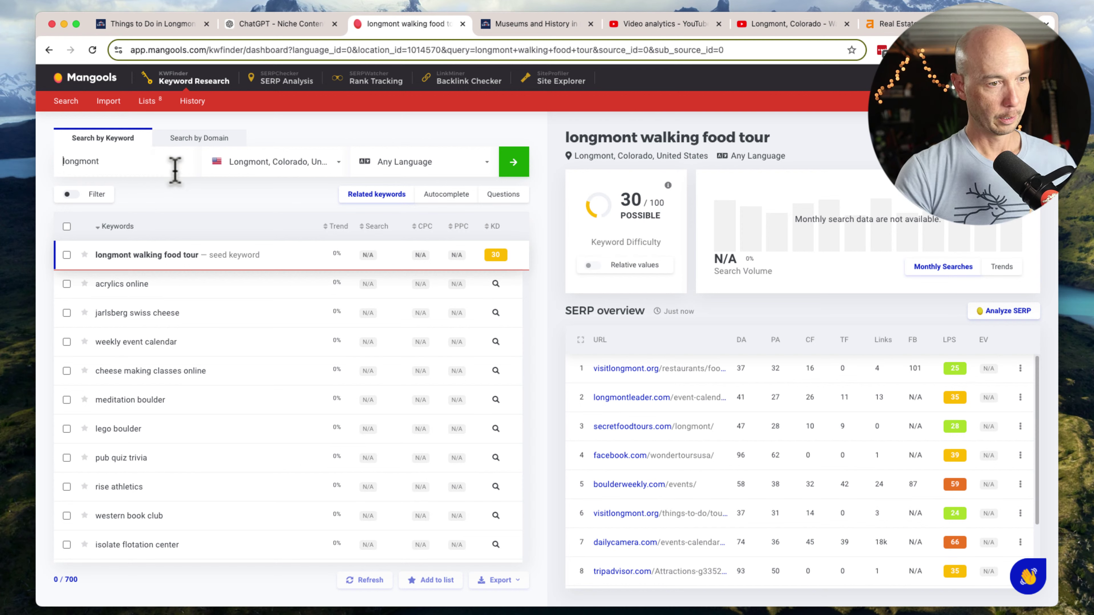
pyautogui.write('comedy shows in')
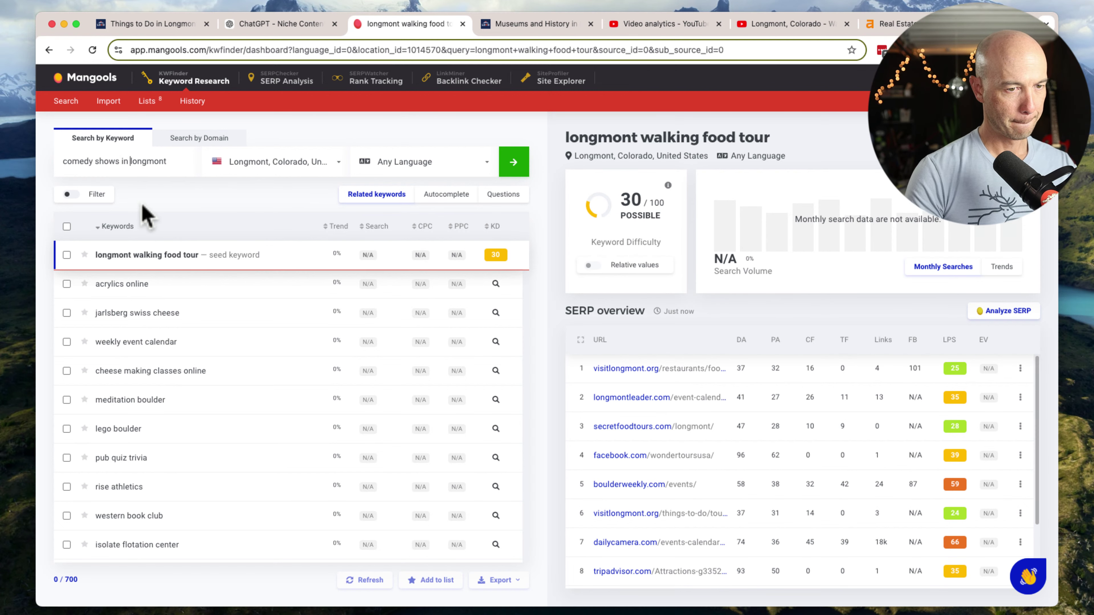
pyautogui.press('Return')
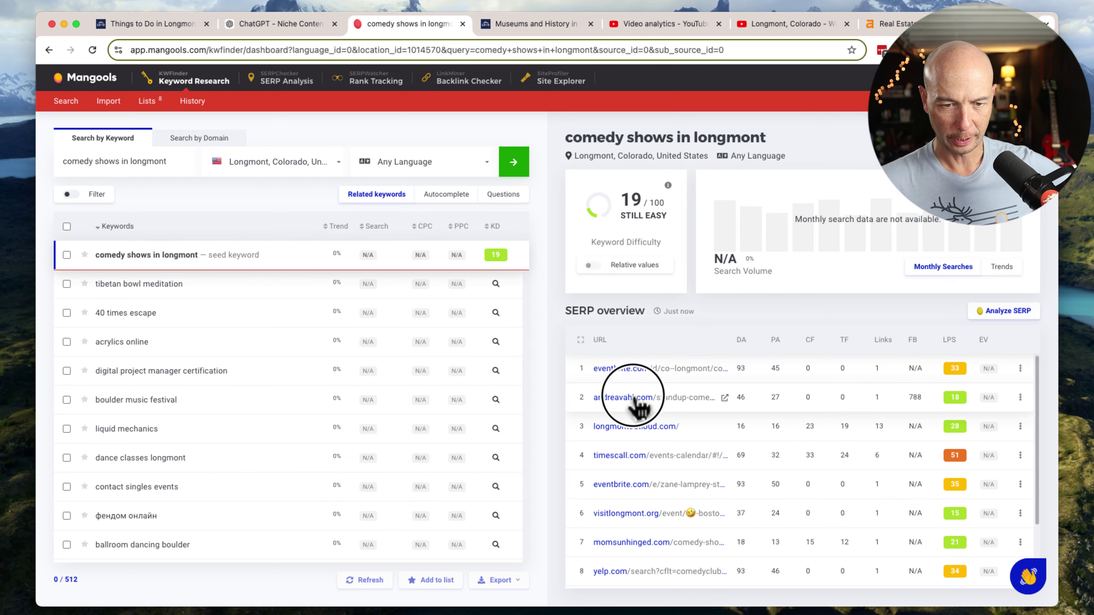
# - Open the second-ranked standup comedy show result and examine its event details, ticket information, video and performer section before returning to KWFinder
pyautogui.click(637, 398)
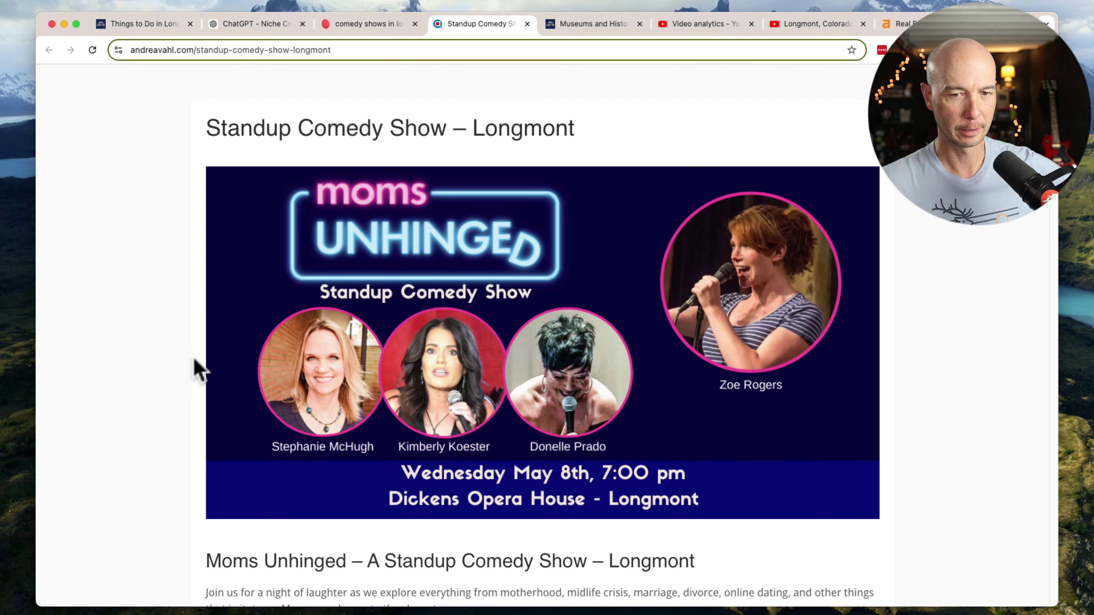
pyautogui.scroll(-5, 216, 386)
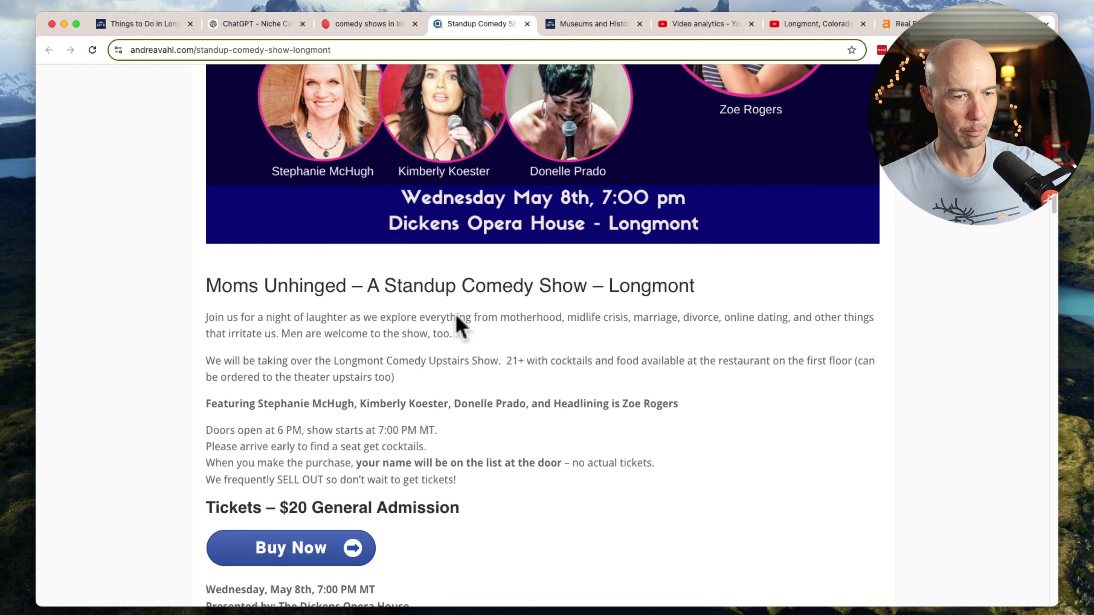
pyautogui.scroll(-5, 618, 313)
pyautogui.scroll(-3, 624, 315)
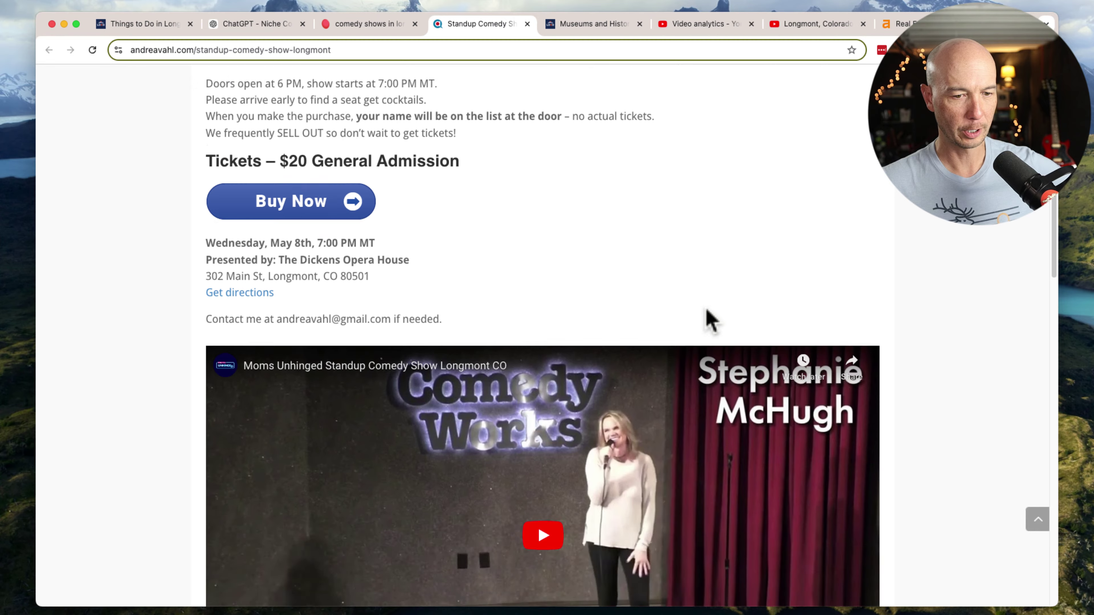
pyautogui.scroll(-5, 887, 352)
pyautogui.scroll(-3, 885, 356)
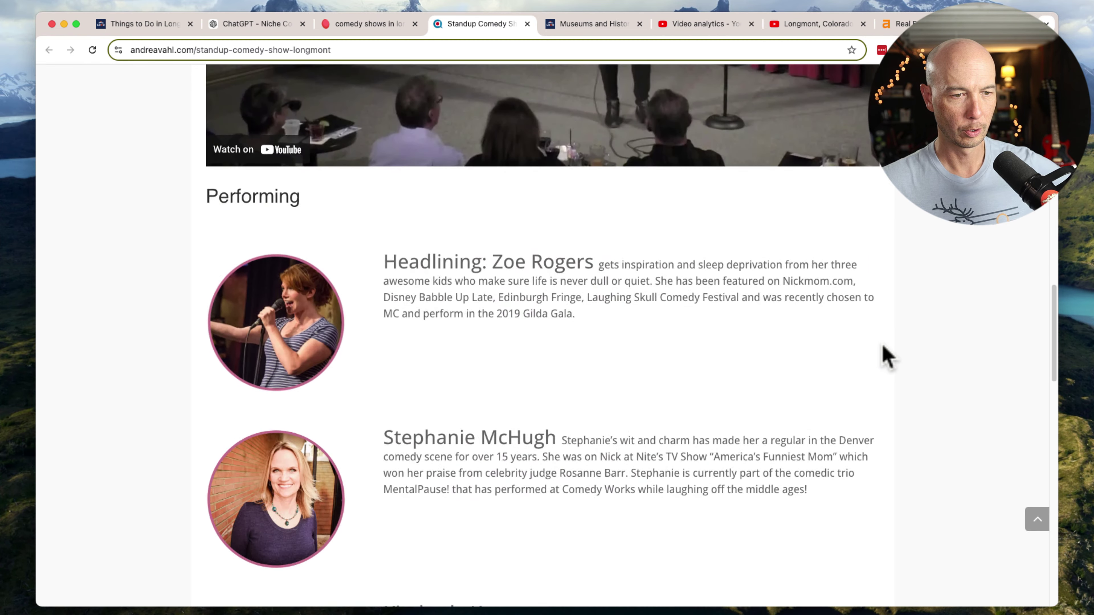
pyautogui.click(527, 24)
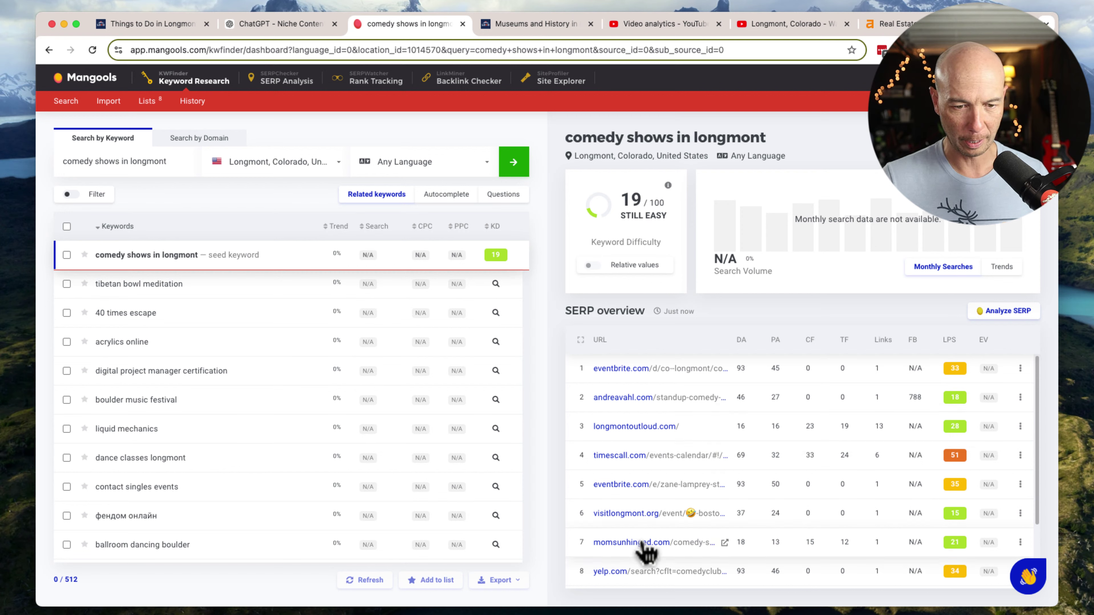
# - Open the longmontoutloud.com result, examine its homepage from show links to newsletter form, and return to the KWFinder results
pyautogui.click(627, 434)
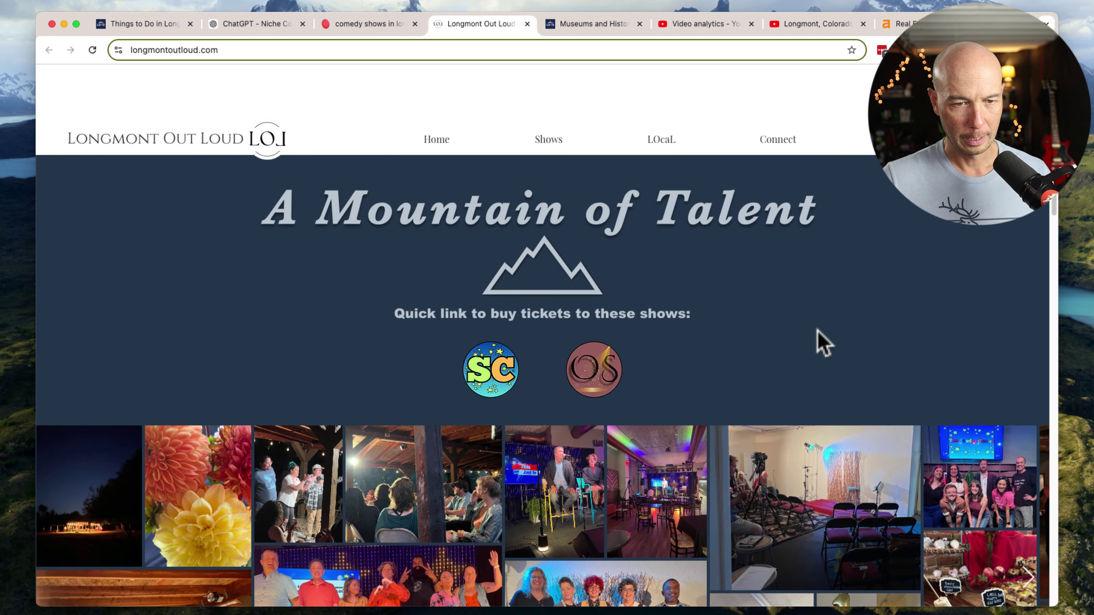
pyautogui.scroll(-6, 724, 345)
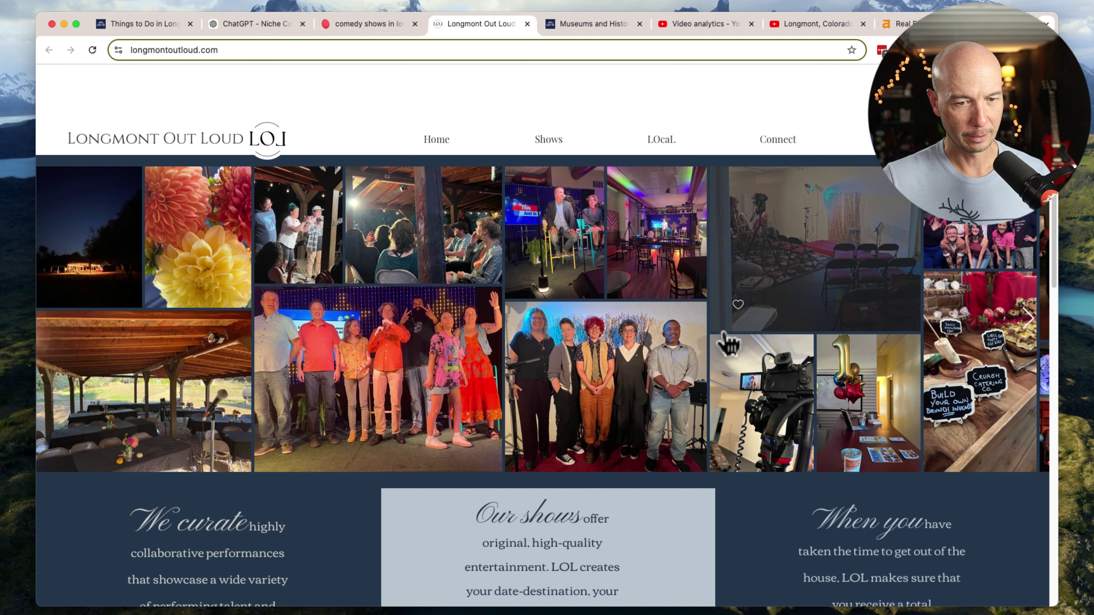
pyautogui.scroll(-4, 389, 552)
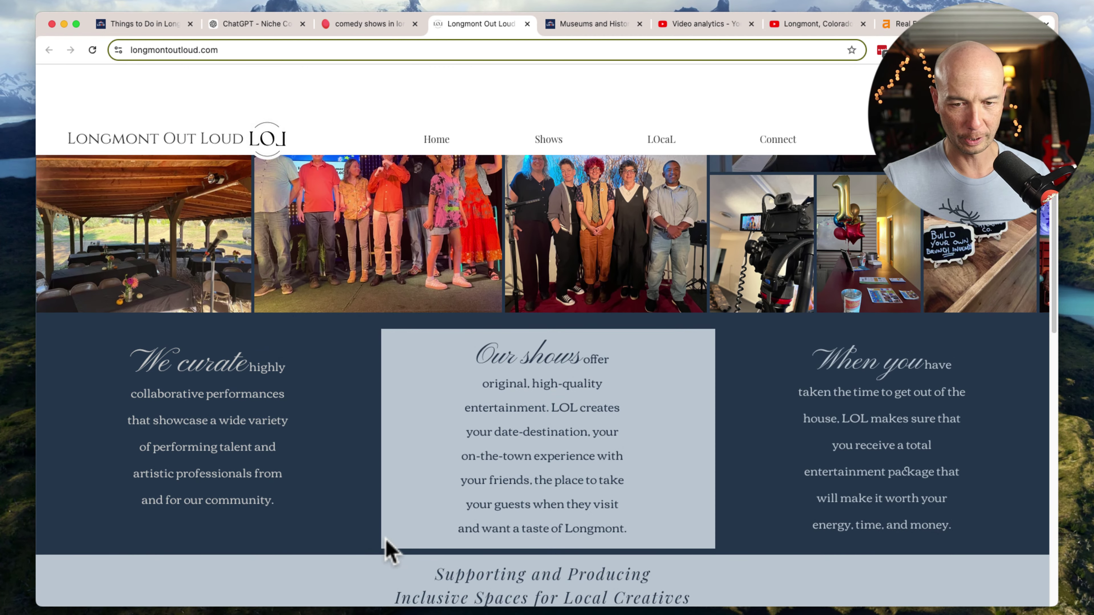
pyautogui.scroll(-15, 390, 552)
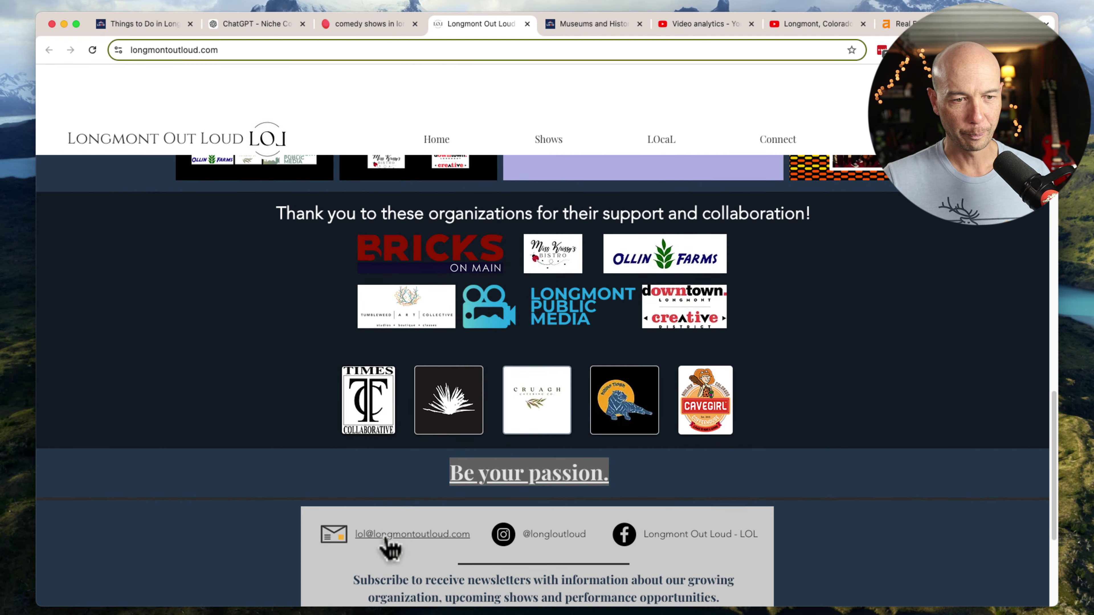
pyautogui.scroll(-5, 390, 547)
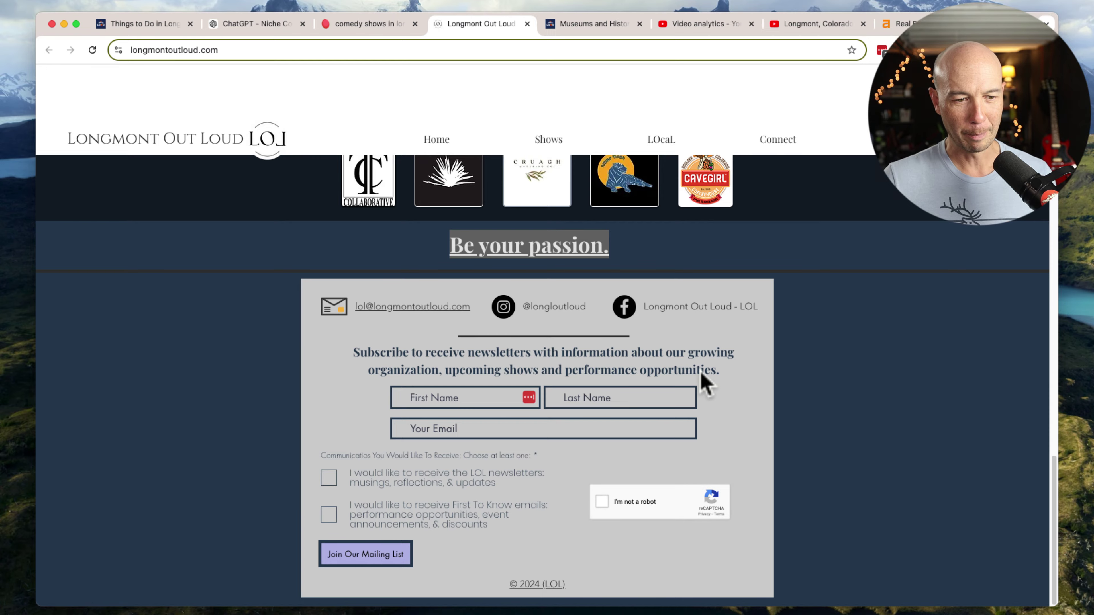
pyautogui.scroll(8, 706, 382)
pyautogui.scroll(8, 787, 368)
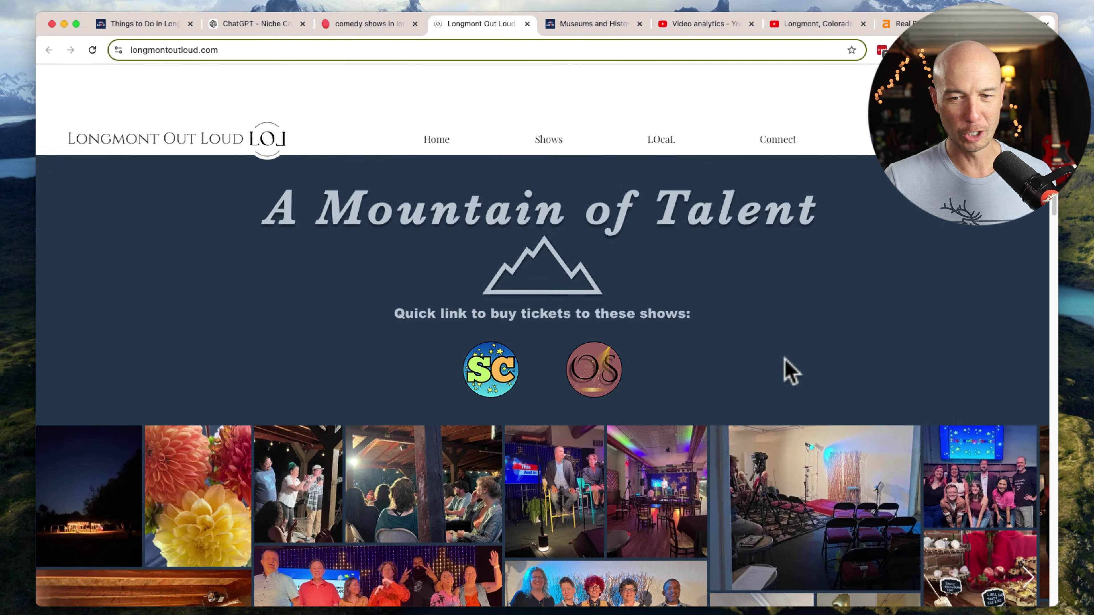
pyautogui.click(527, 24)
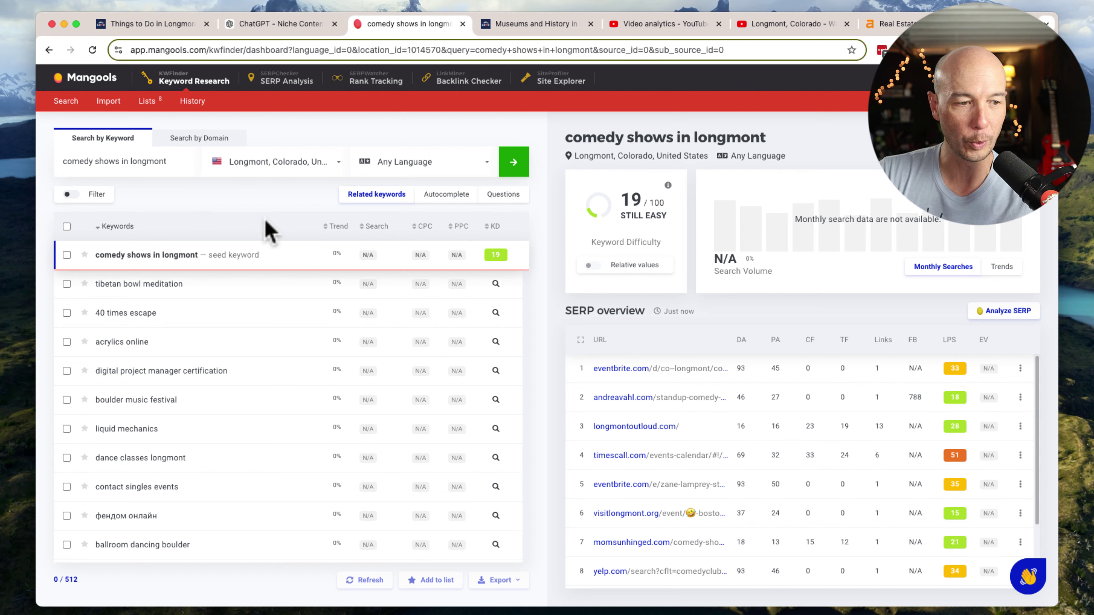
# - Return to the ChatGPT keyword list and review the original prompt, the community and local interest ideas, and the keyword strategy tips
pyautogui.click(278, 25)
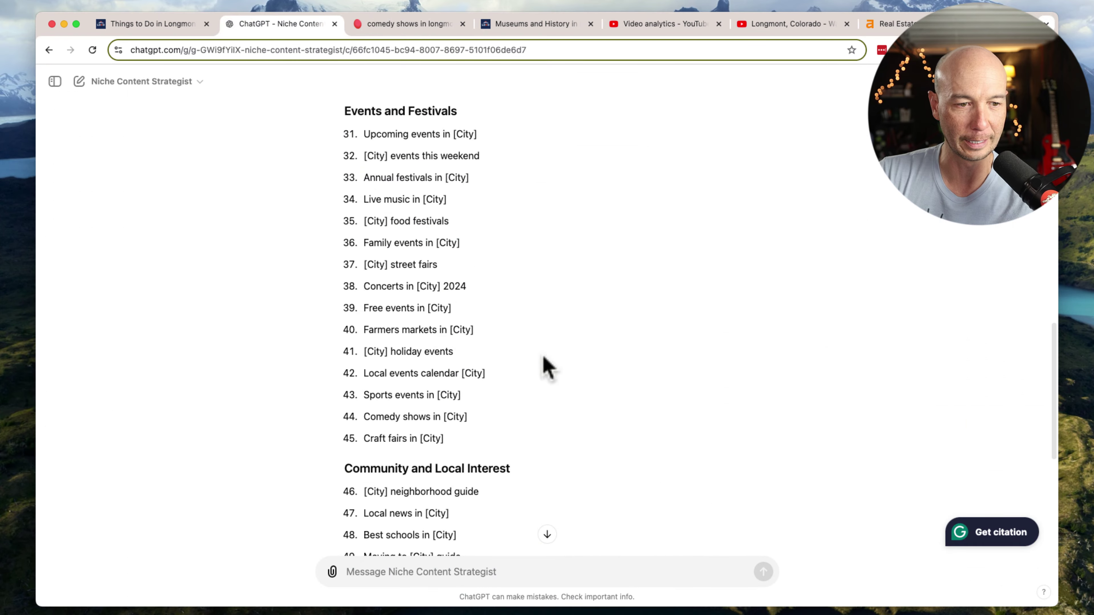
pyautogui.scroll(-7, 445, 386)
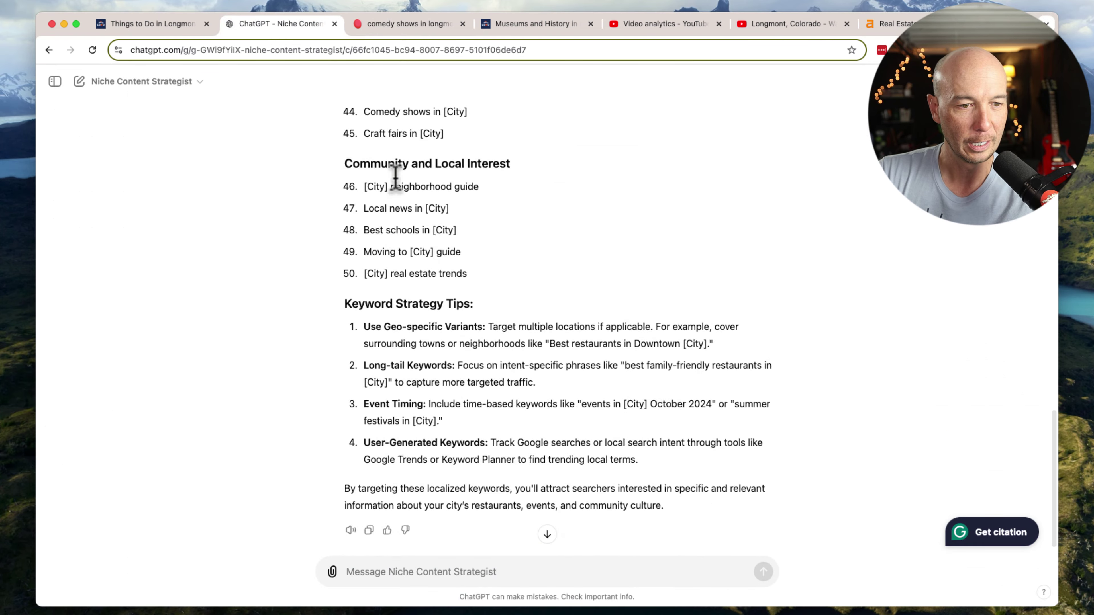
pyautogui.scroll(20, 474, 280)
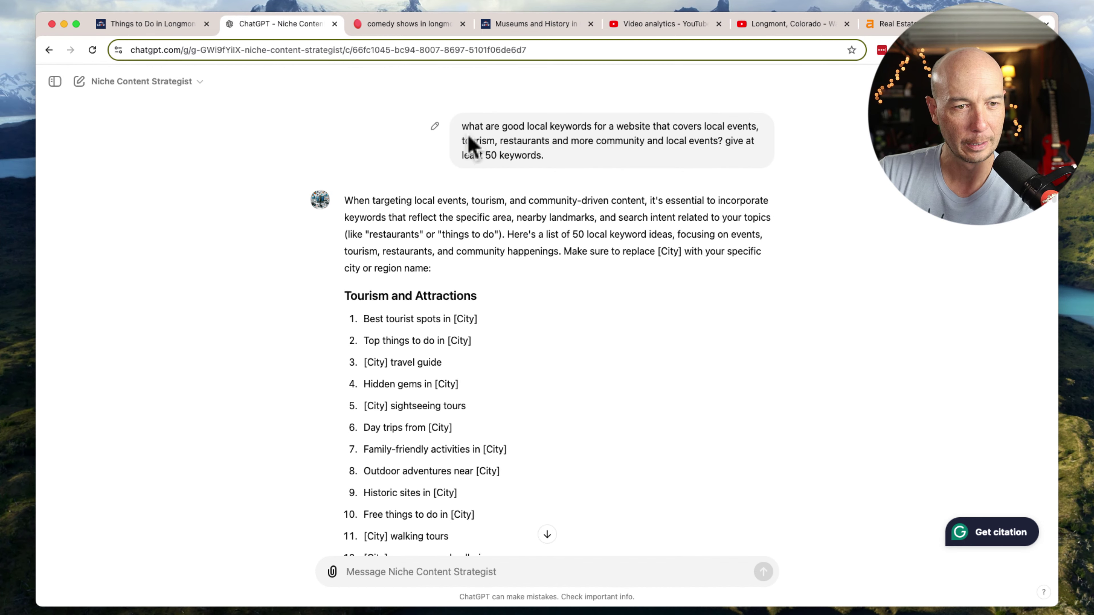
pyautogui.moveTo(463, 125); pyautogui.dragTo(581, 170)
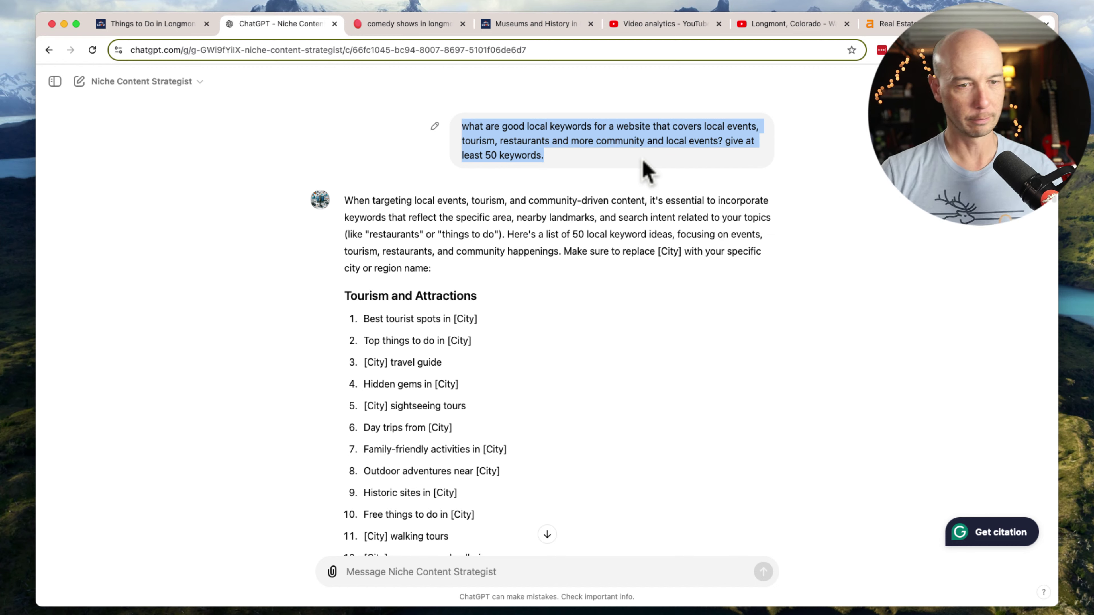
pyautogui.scroll(-20, 612, 216)
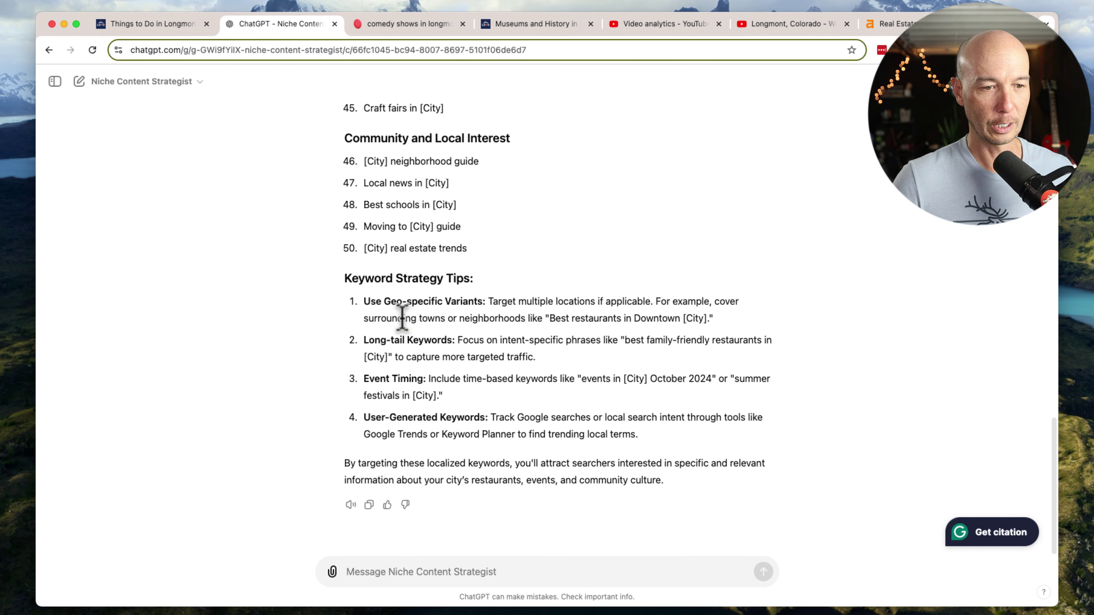
# - Ask ChatGPT "what are other keyword types should I look for? what am i missing"
pyautogui.click(621, 568)
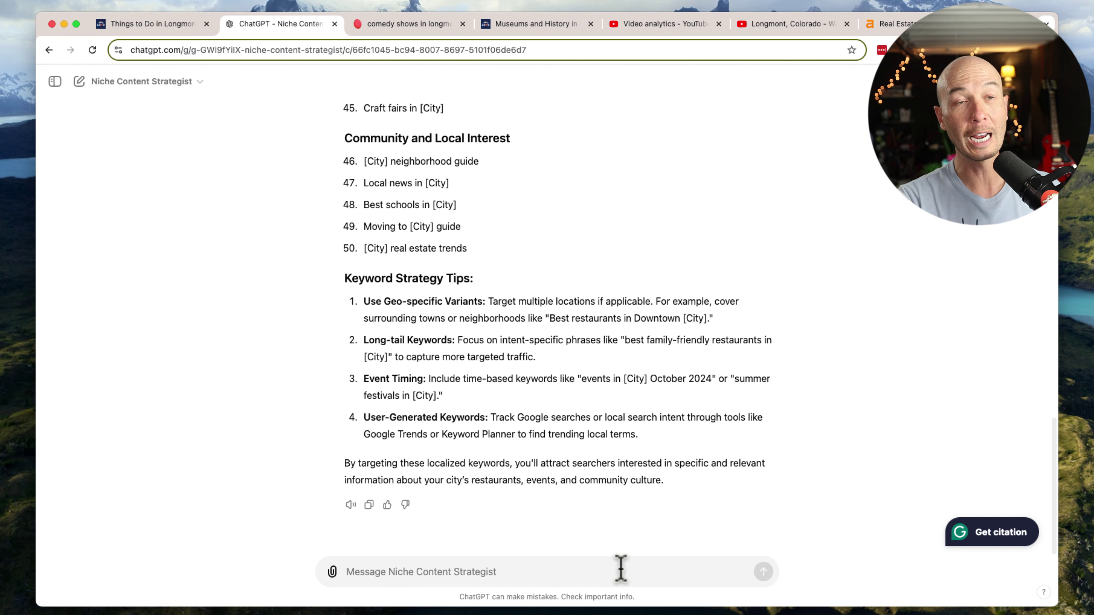
pyautogui.write('w')
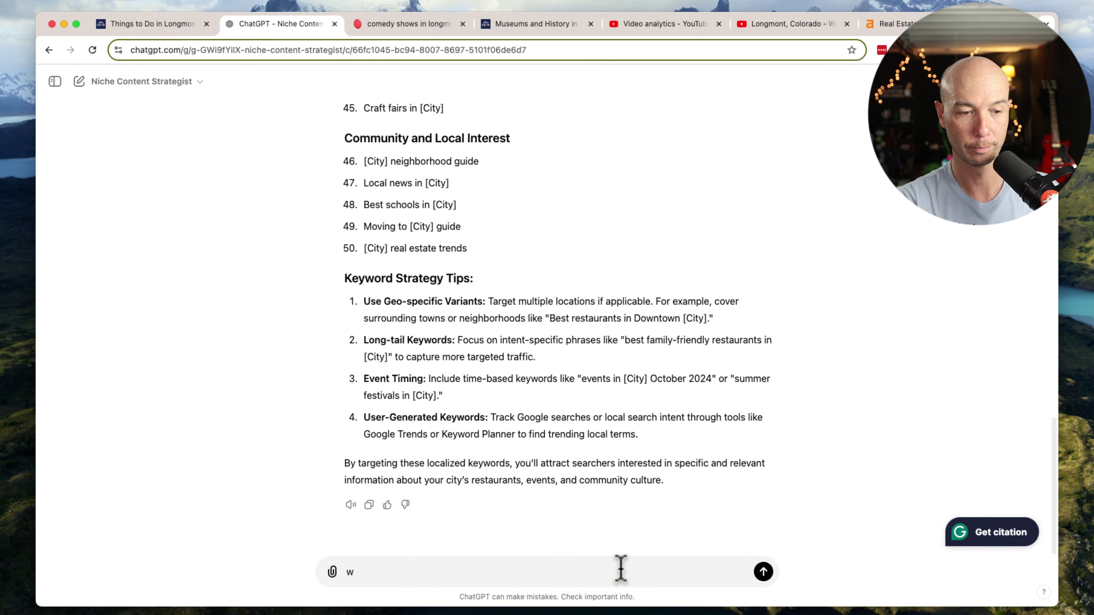
pyautogui.write('hat are oth')
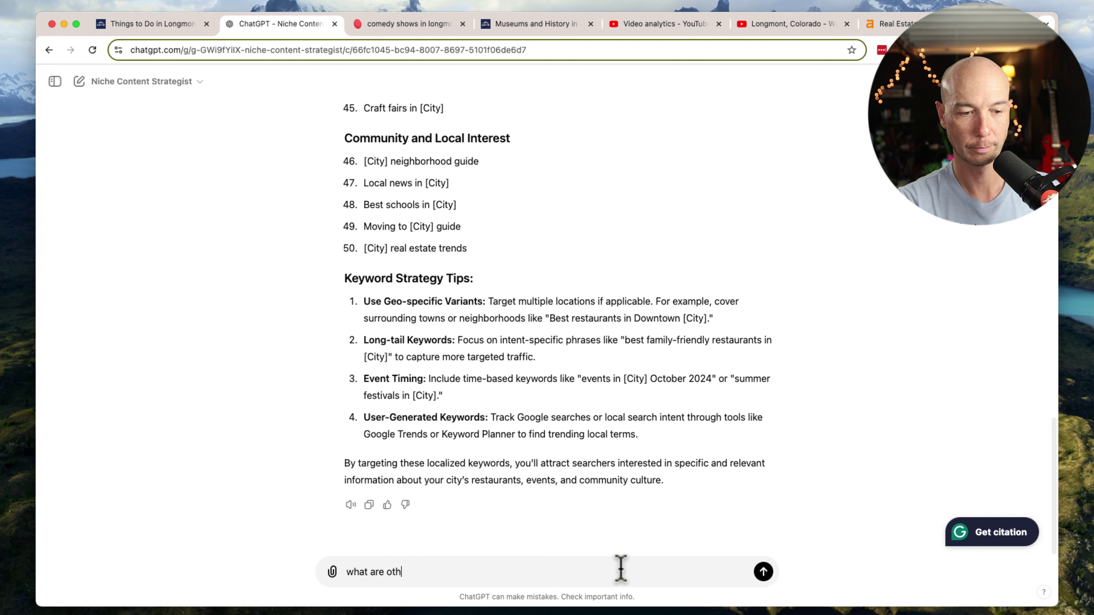
pyautogui.write('er keyword')
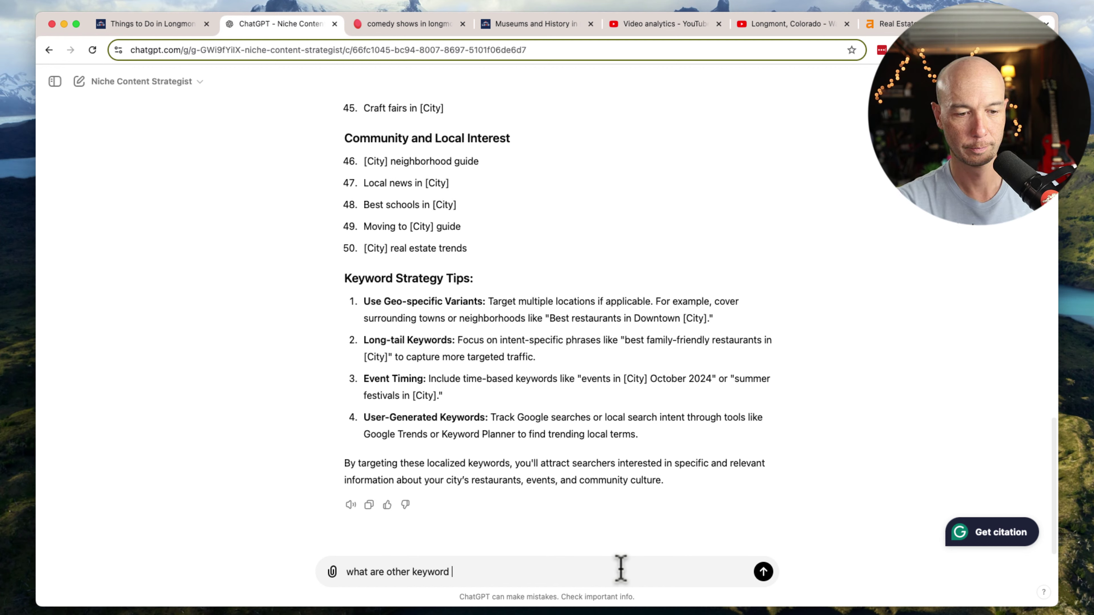
pyautogui.write('s e')
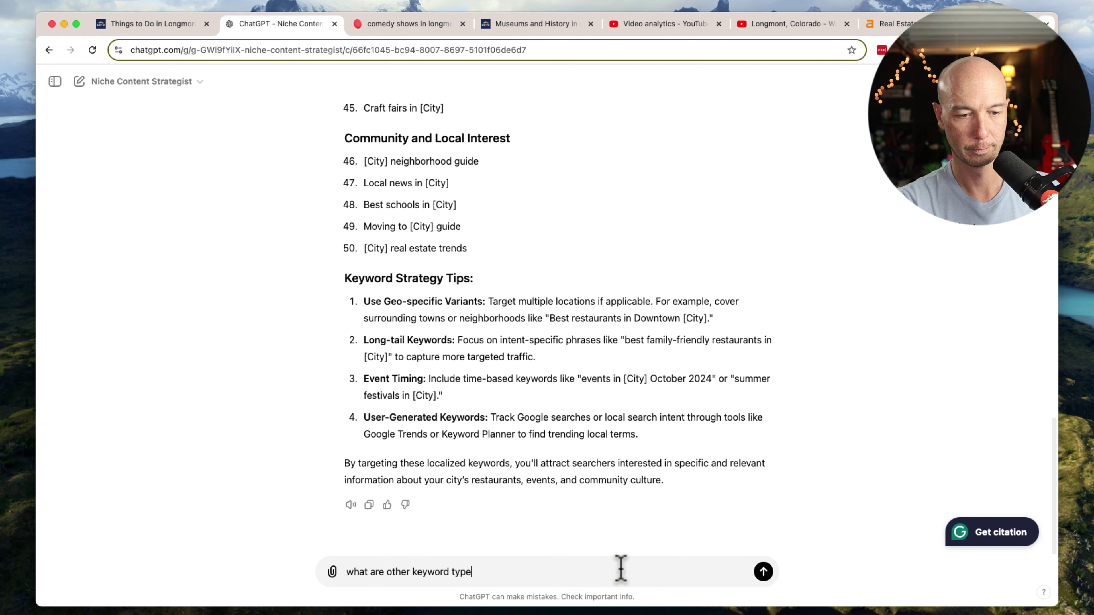
pyautogui.write('s should I')
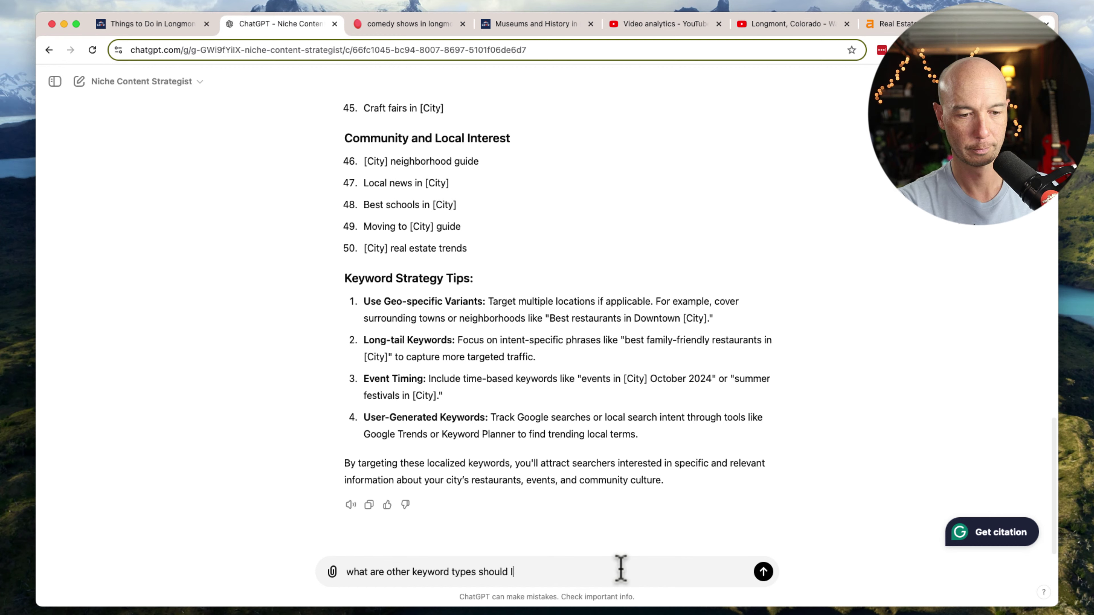
pyautogui.write(' look for? ')
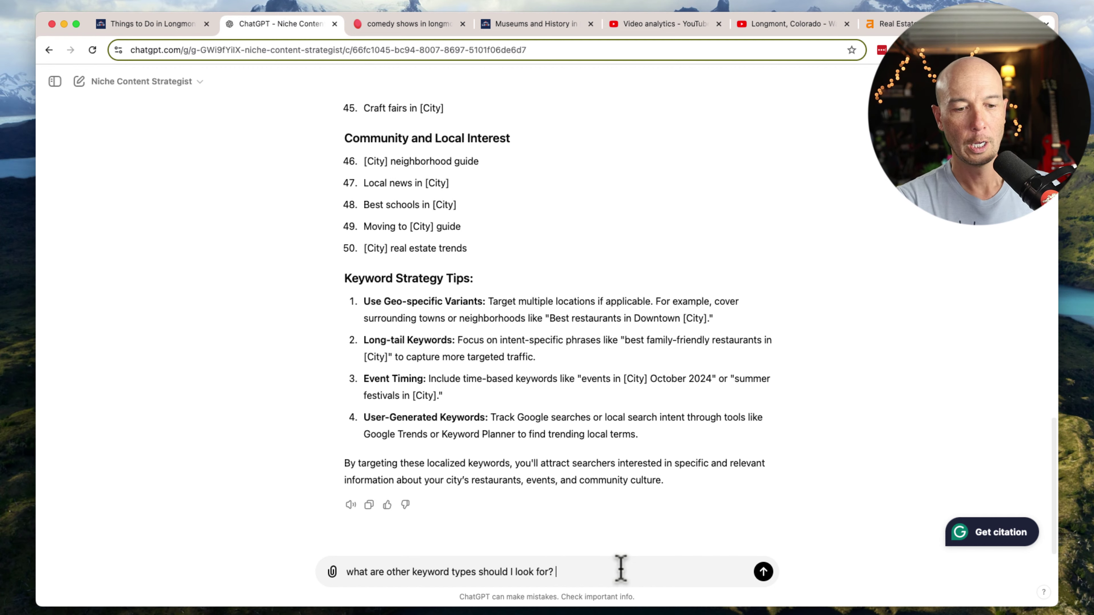
pyautogui.write('what ')
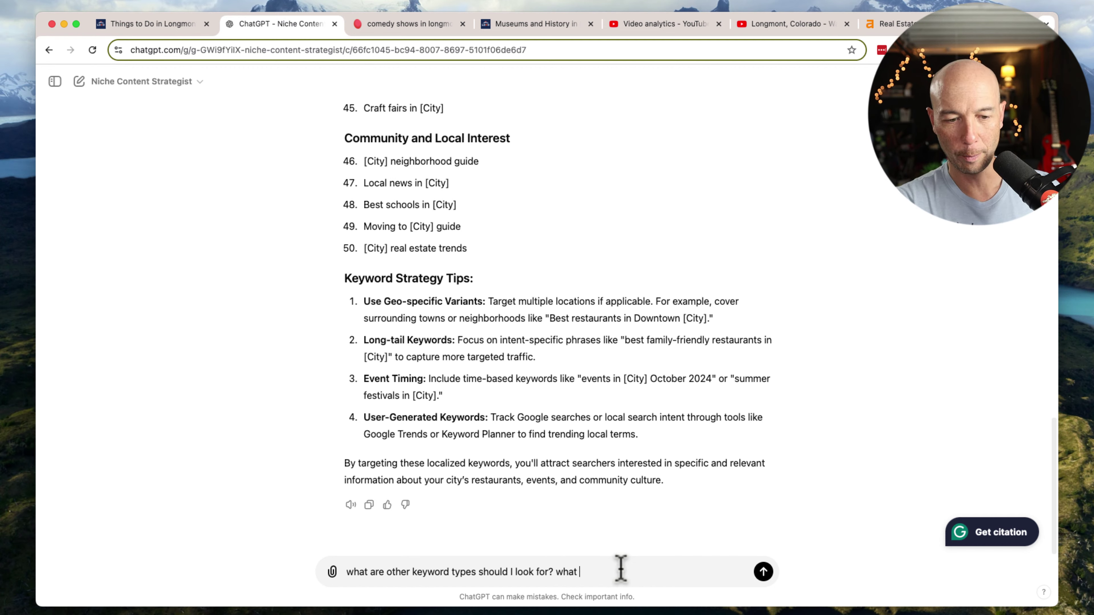
pyautogui.write('am i ')
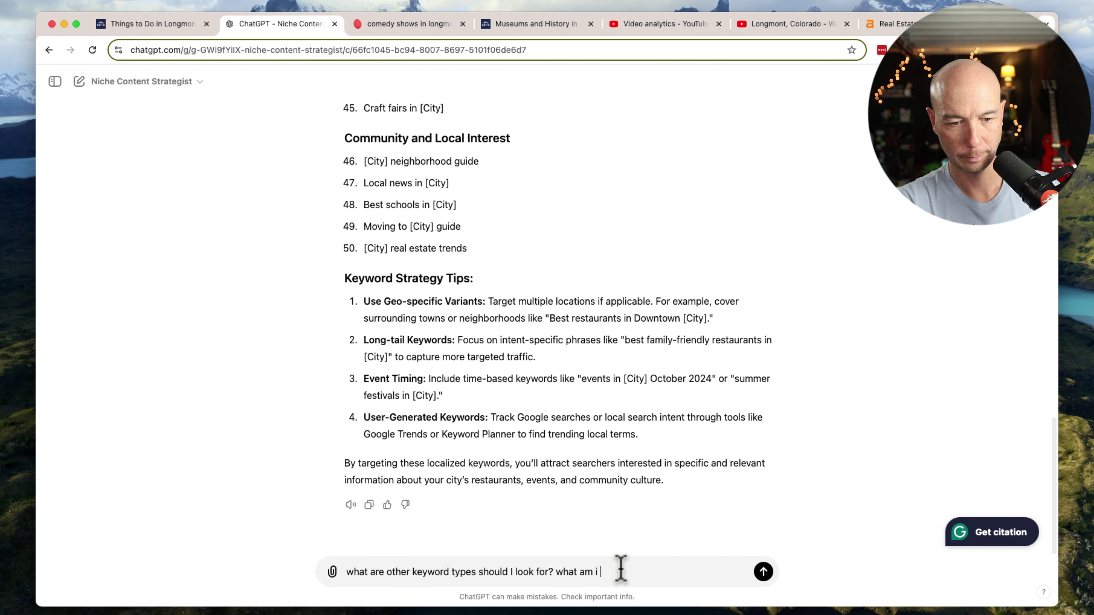
pyautogui.write('missing')
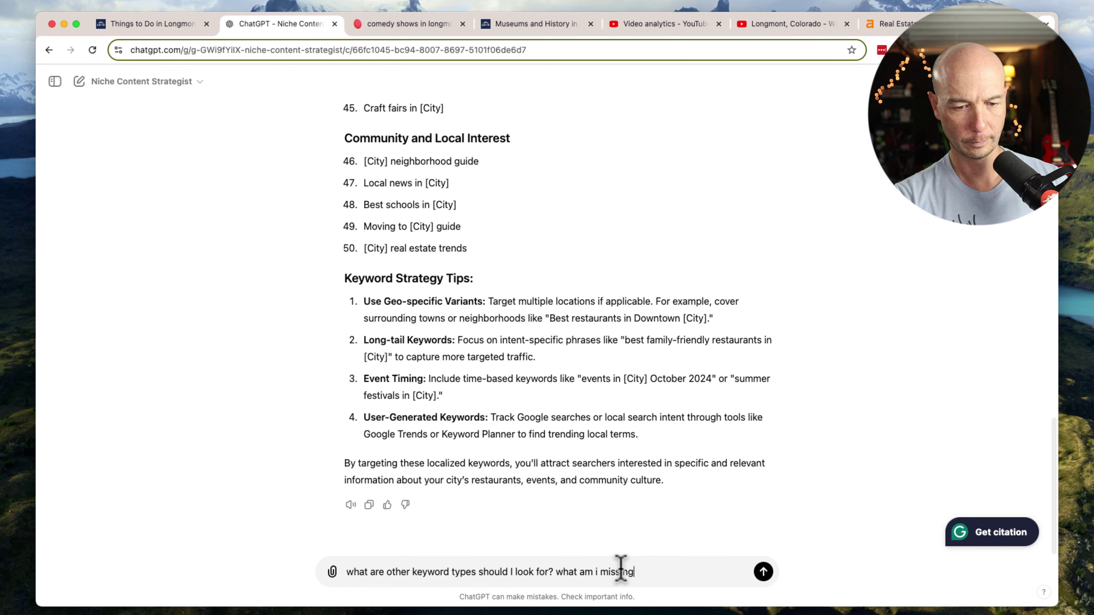
pyautogui.press('Return')
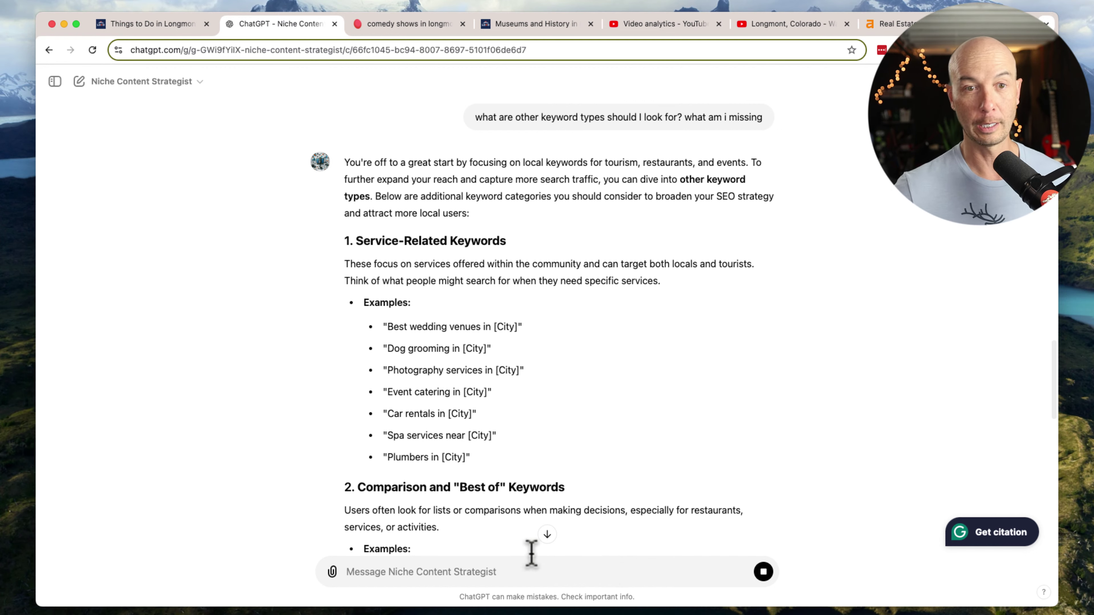
pyautogui.click(672, 25)
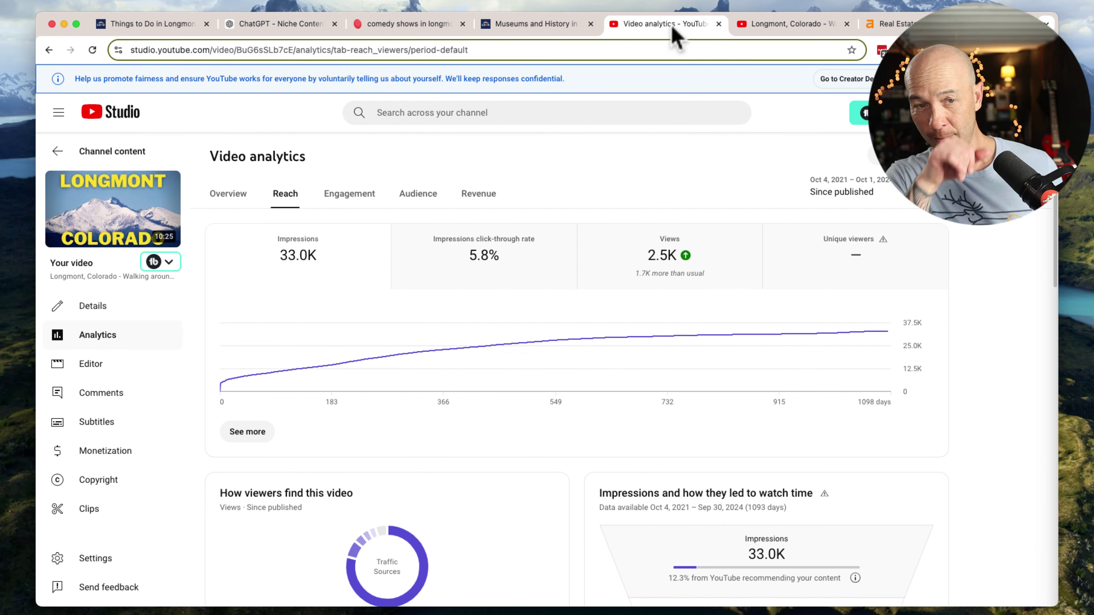
pyautogui.click(750, 30)
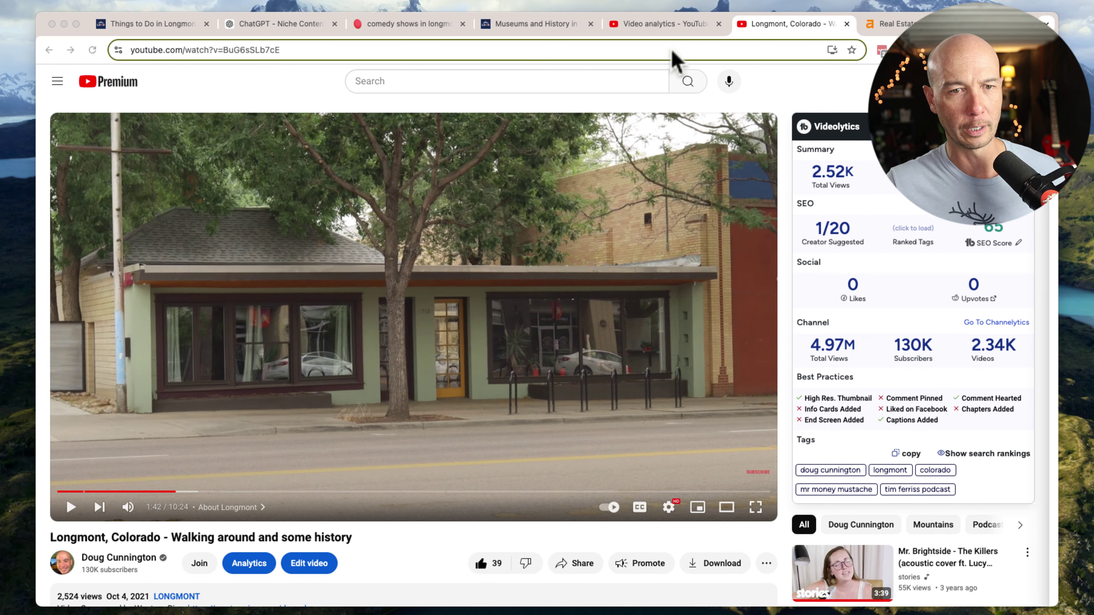
pyautogui.click(675, 33)
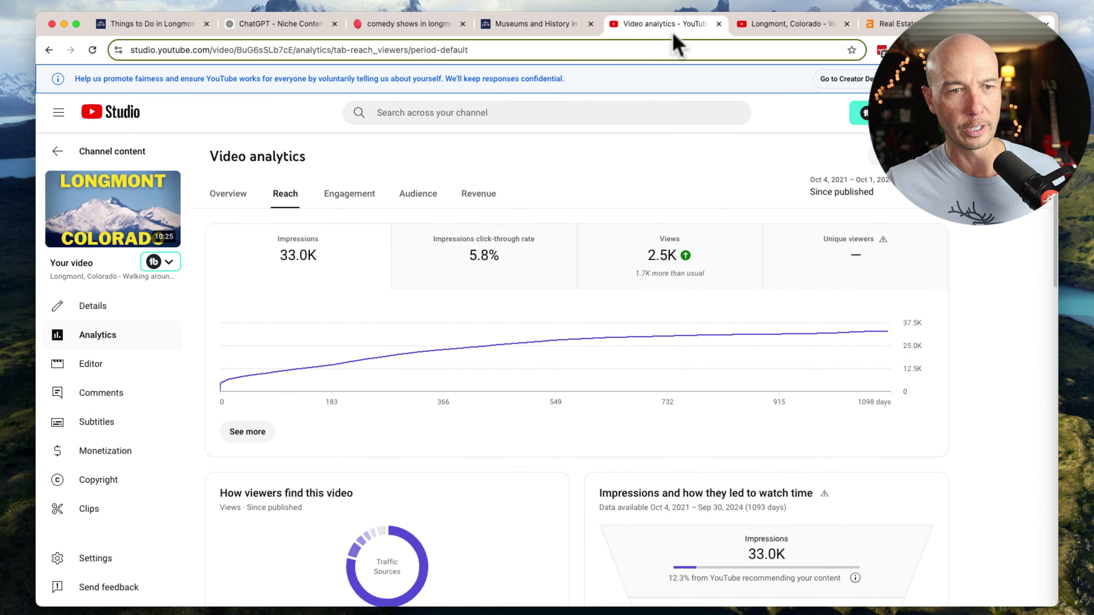
pyautogui.click(403, 29)
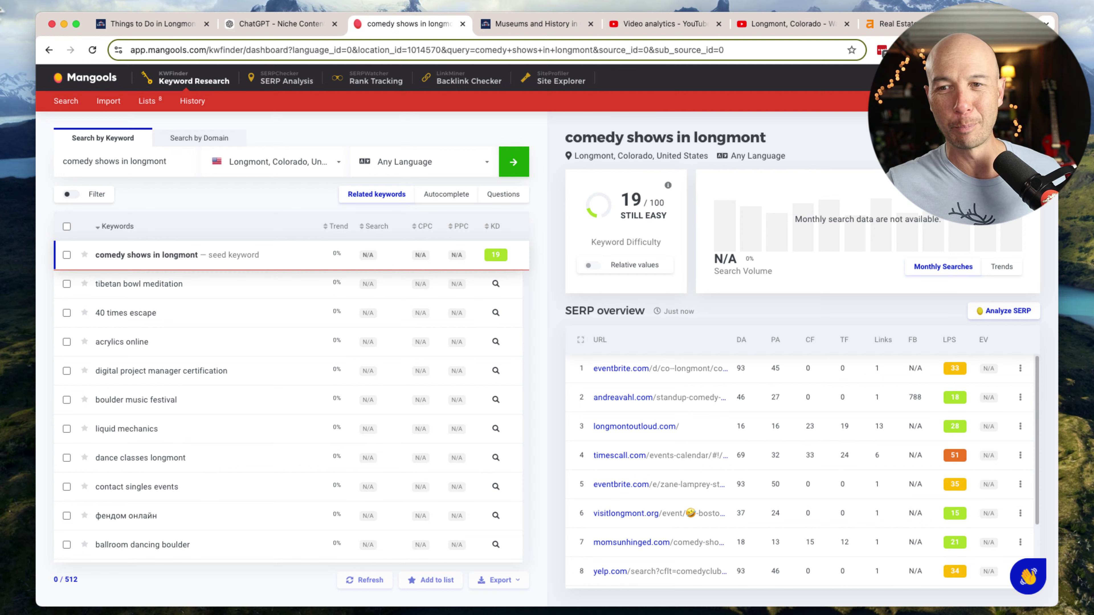
pyautogui.click(526, 28)
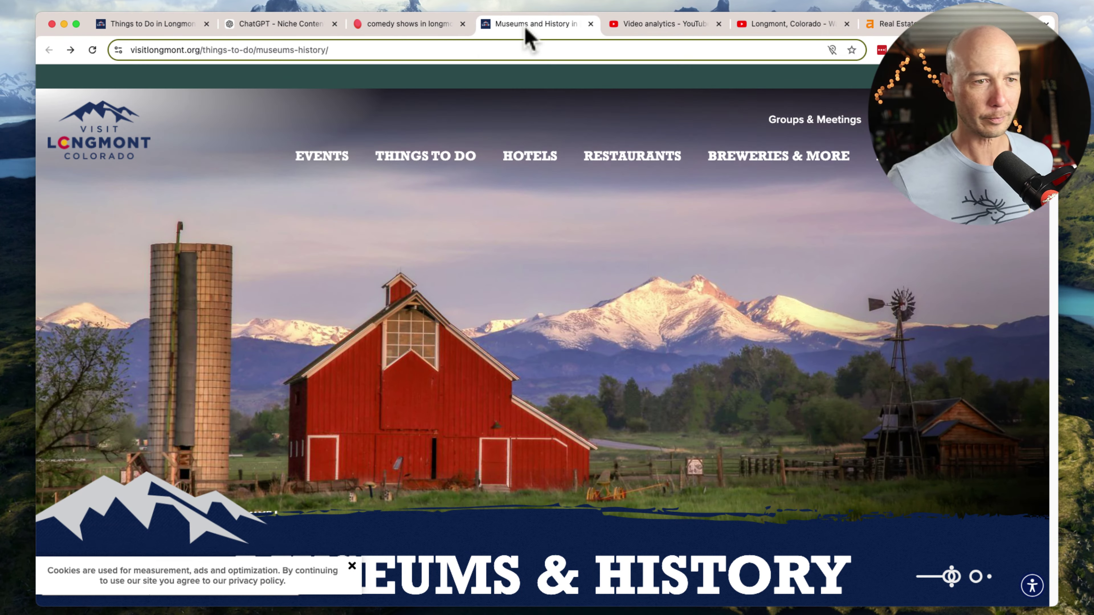
# - Go back to ChatGPT's answer and review the service-related and comparison keyword categories with their examples
pyautogui.click(276, 24)
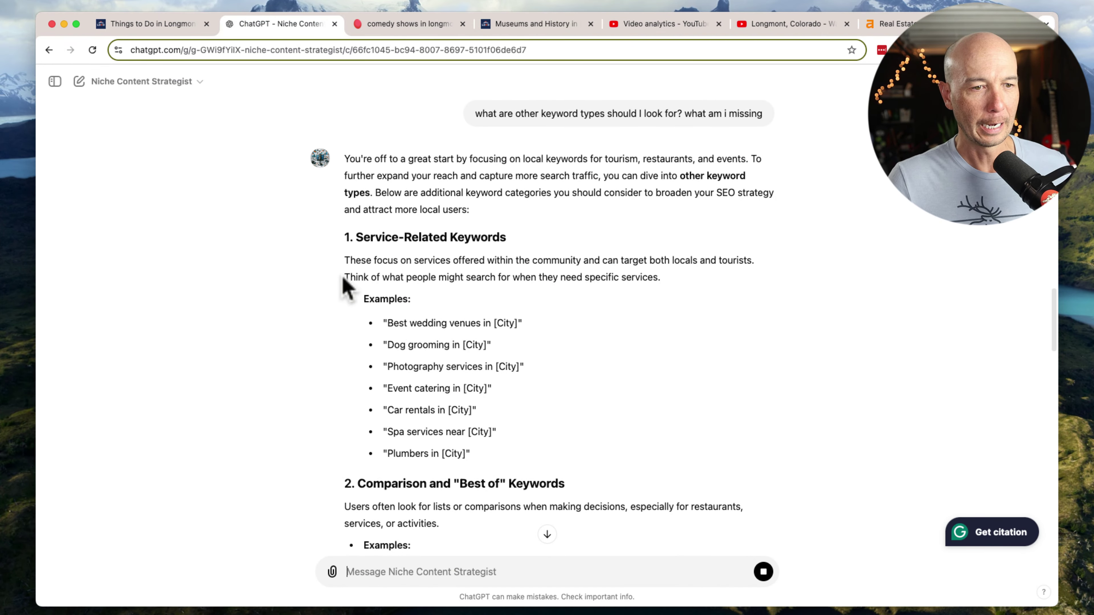
pyautogui.moveTo(509, 237); pyautogui.dragTo(326, 246)
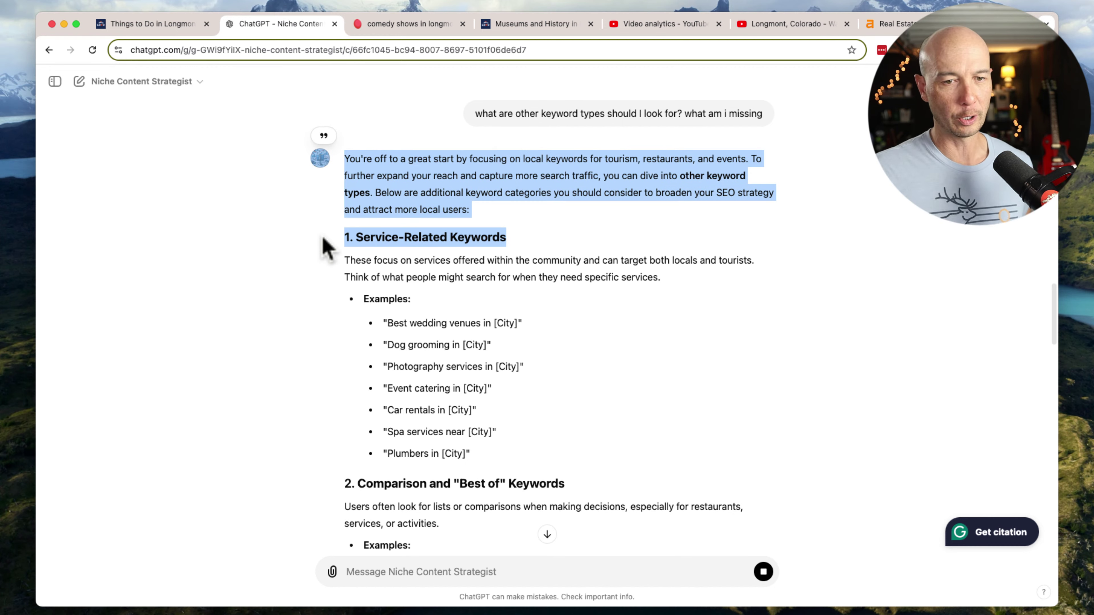
pyautogui.click(451, 237)
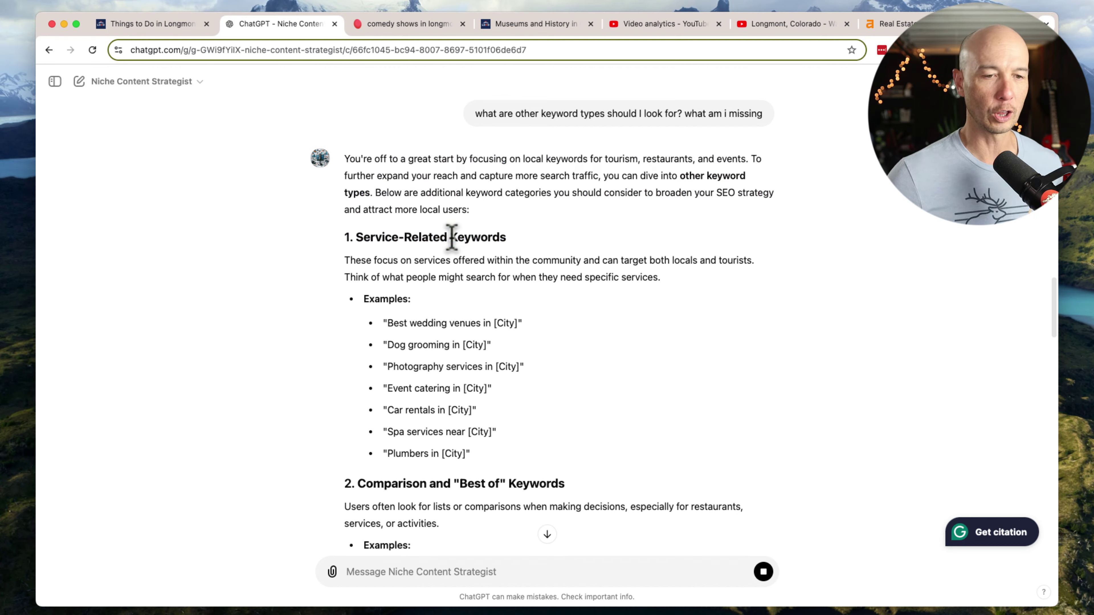
pyautogui.scroll(-3, 451, 237)
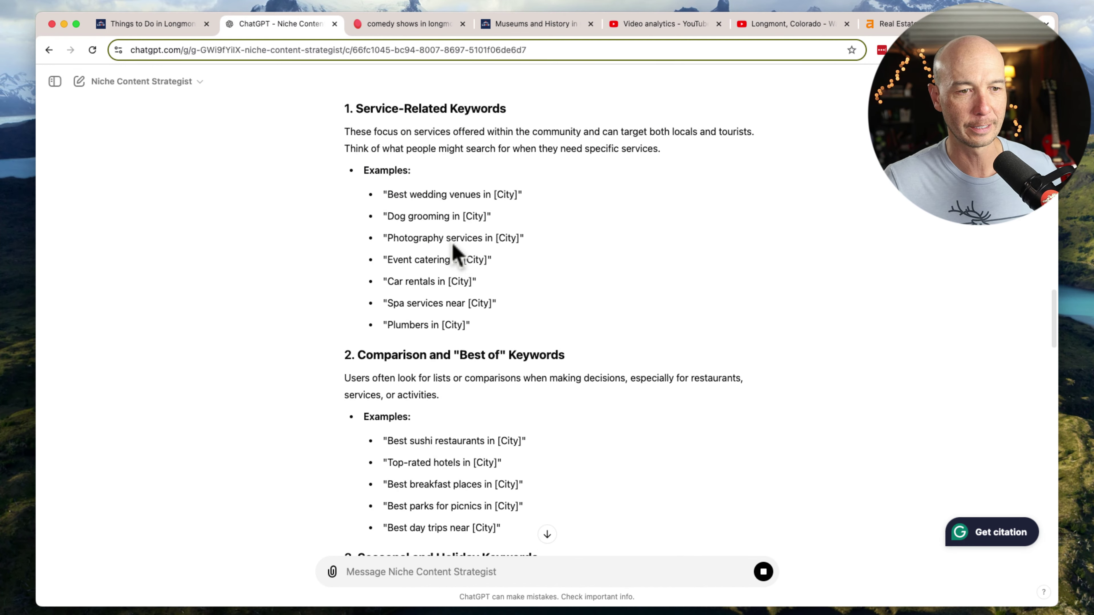
pyautogui.scroll(1, 452, 245)
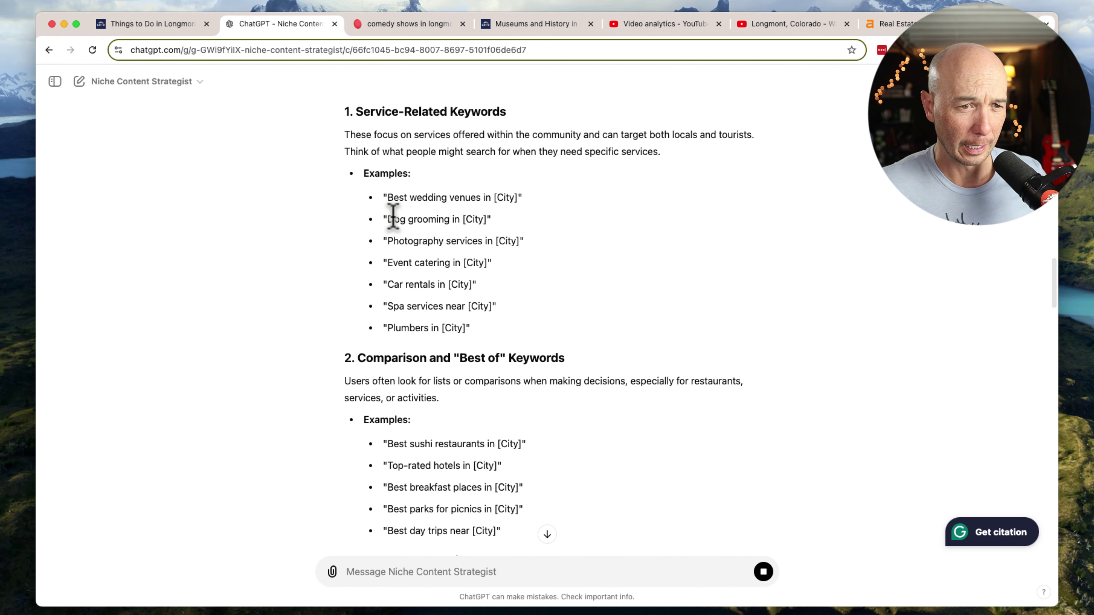
# - Take the "Dog grooming in" idea from the ChatGPT answer and look up "dog grooming in longmont" in KWFinder
pyautogui.moveTo(387, 219); pyautogui.dragTo(453, 221)
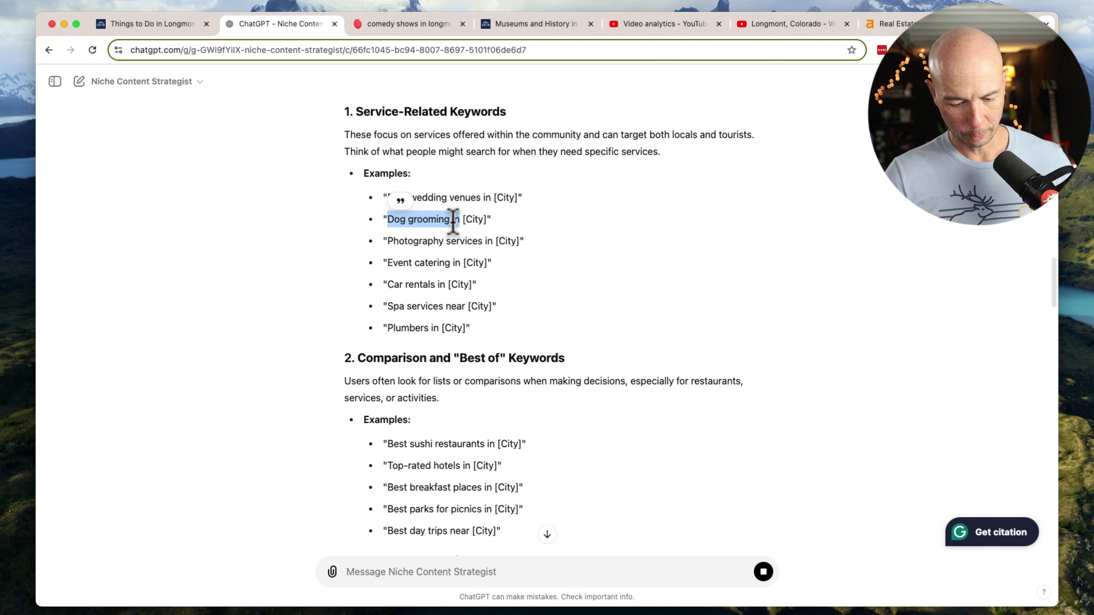
pyautogui.click(407, 24)
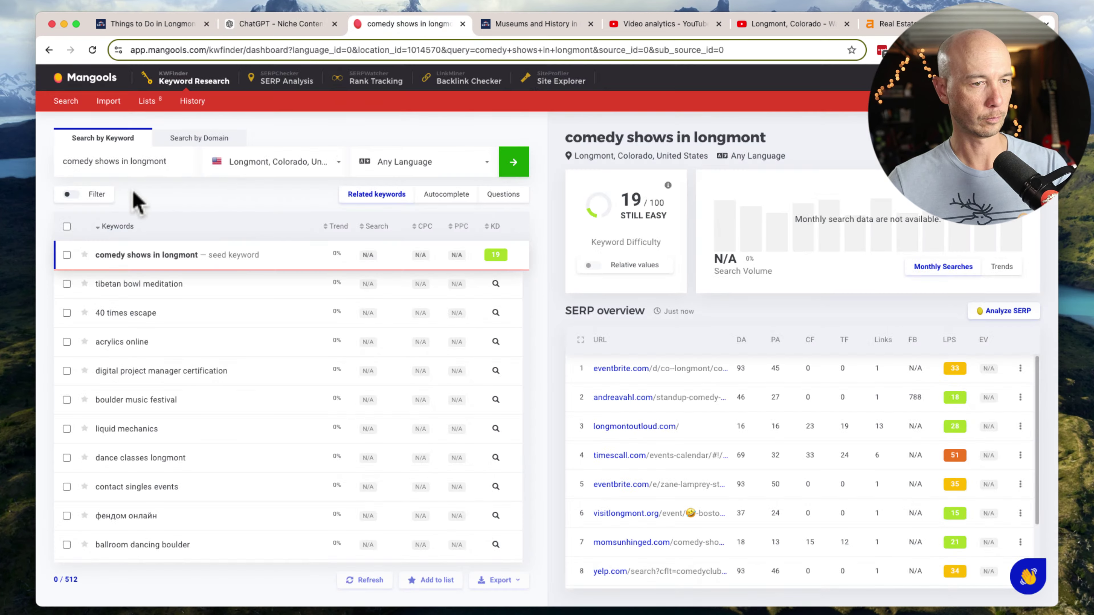
pyautogui.doubleClick(88, 164)
pyautogui.moveTo(91, 164); pyautogui.dragTo(103, 164)
pyautogui.write('dog grooming in')
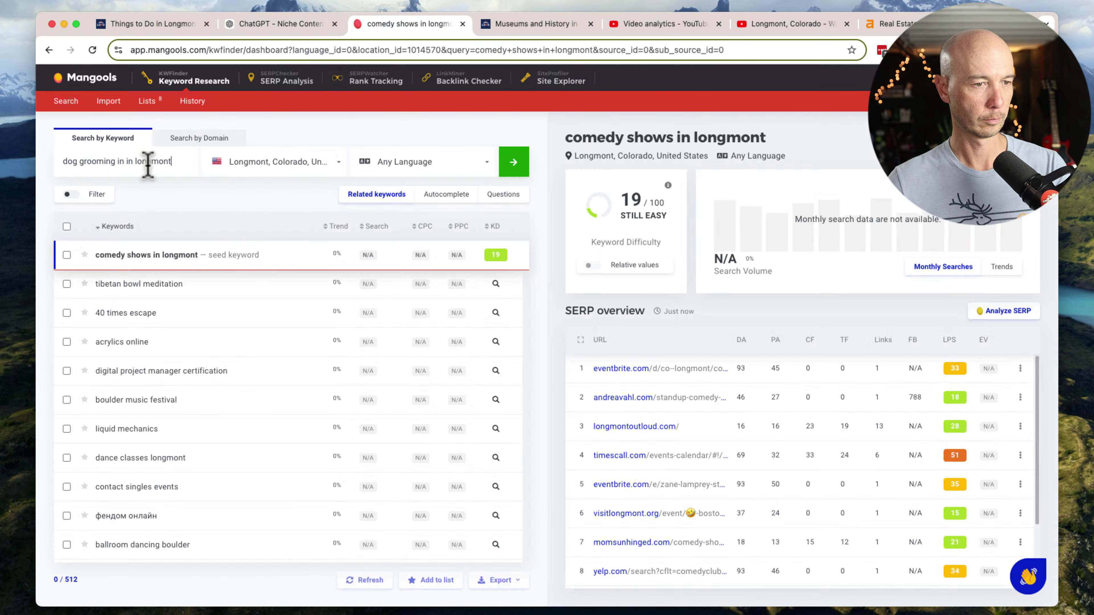
pyautogui.click(137, 164)
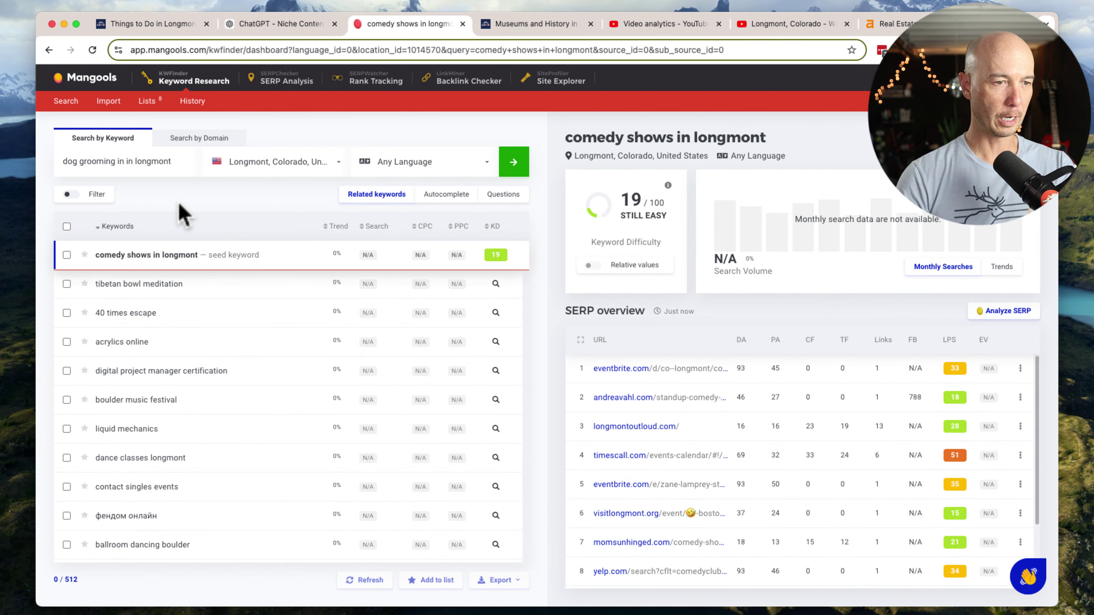
pyautogui.press('BackSpace')
pyautogui.press('Return')
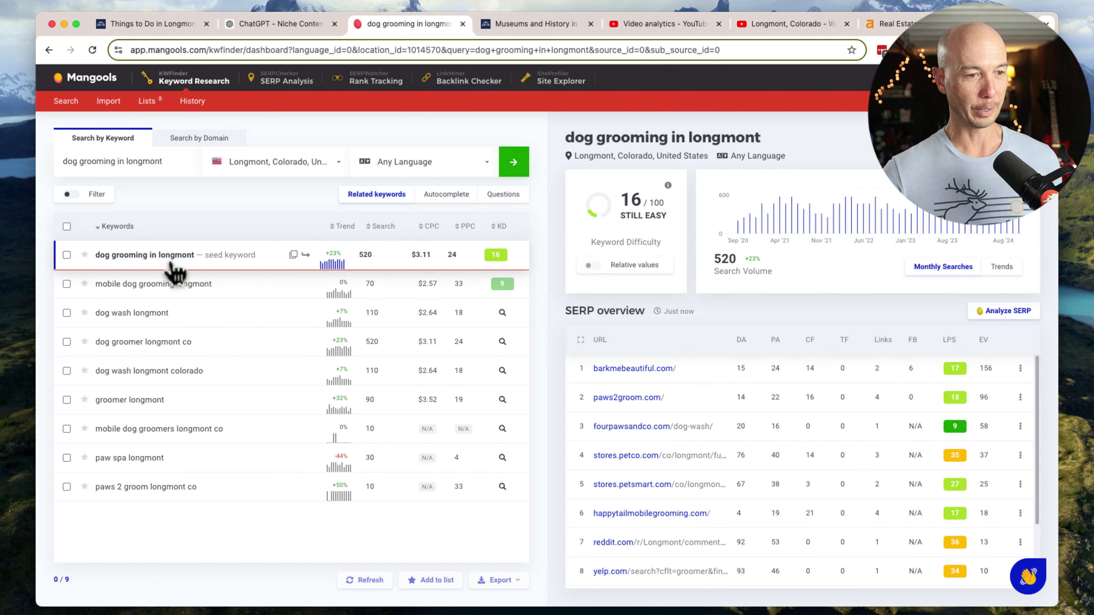
# - Compare the metrics of "mobile dog grooming longmont", the seed keyword and "dog wash longmont", and open the top-ranked dog wash result
pyautogui.click(153, 290)
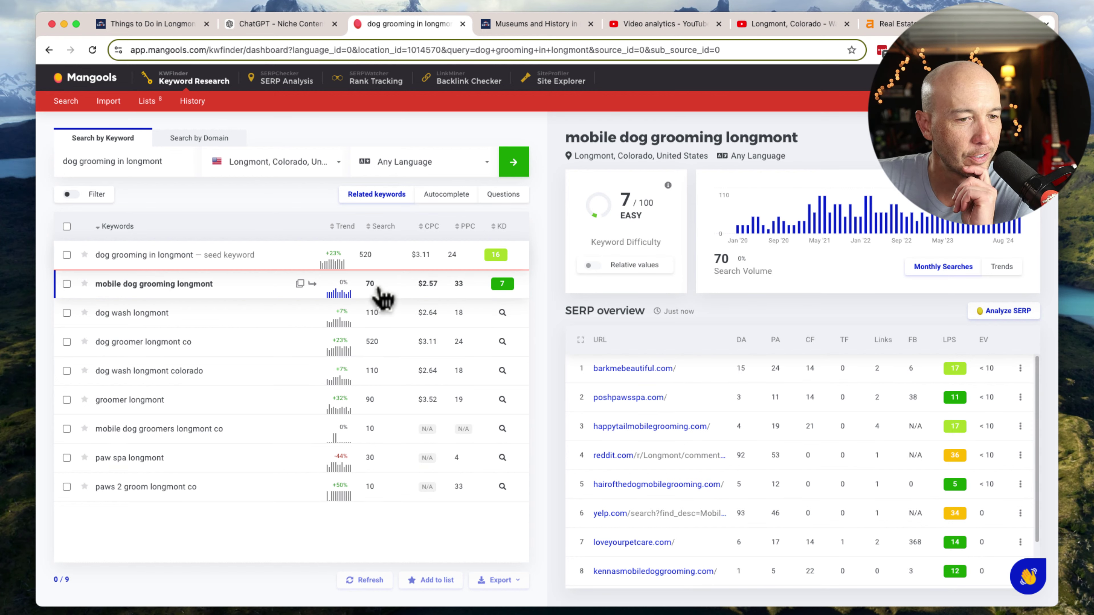
pyautogui.click(171, 267)
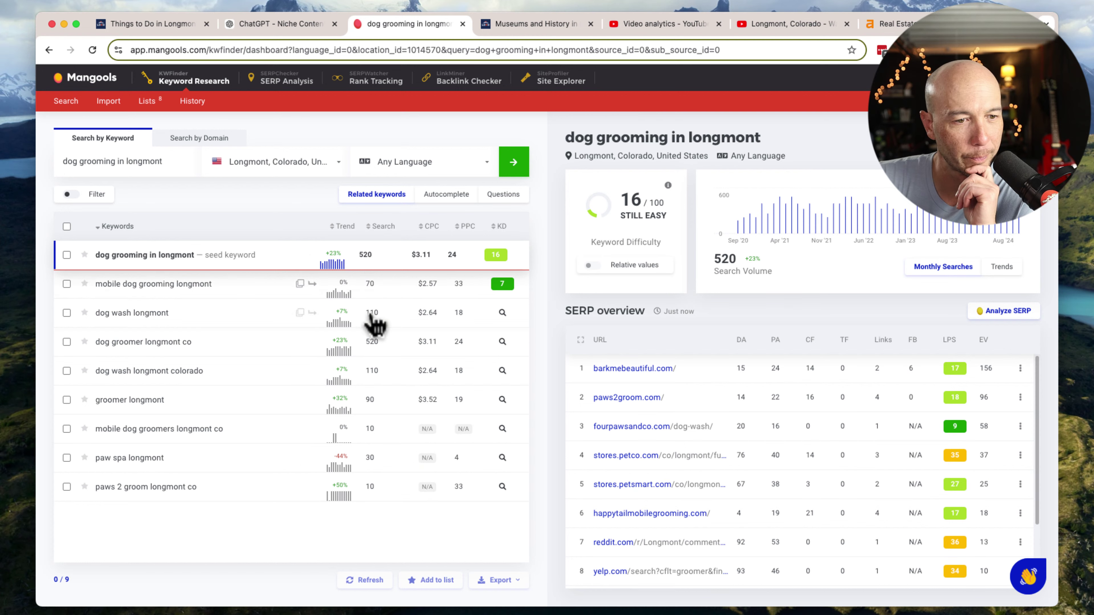
pyautogui.click(191, 316)
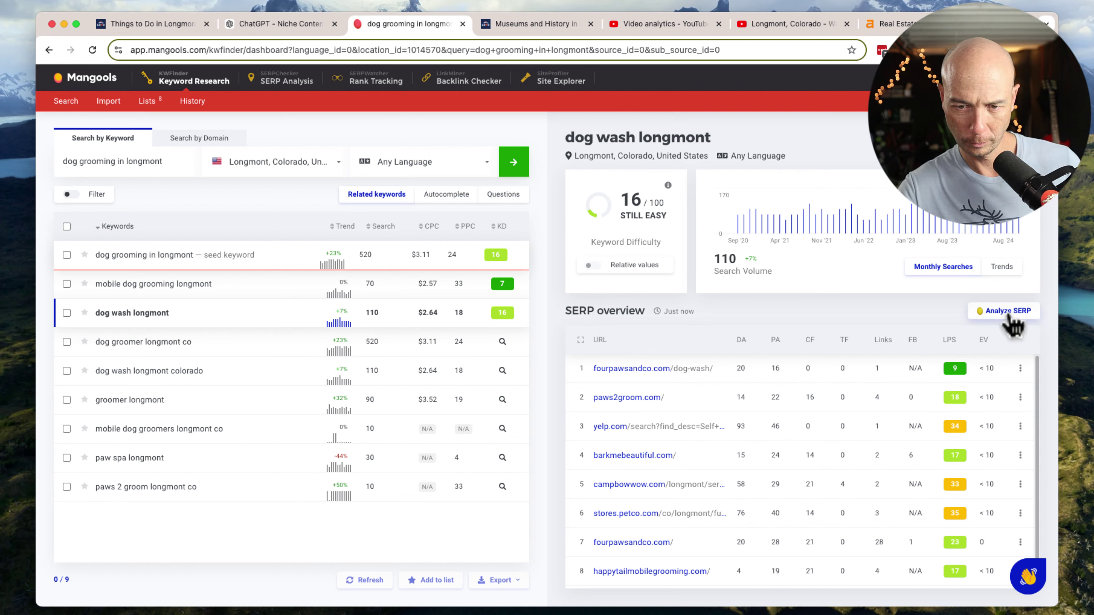
pyautogui.click(671, 371)
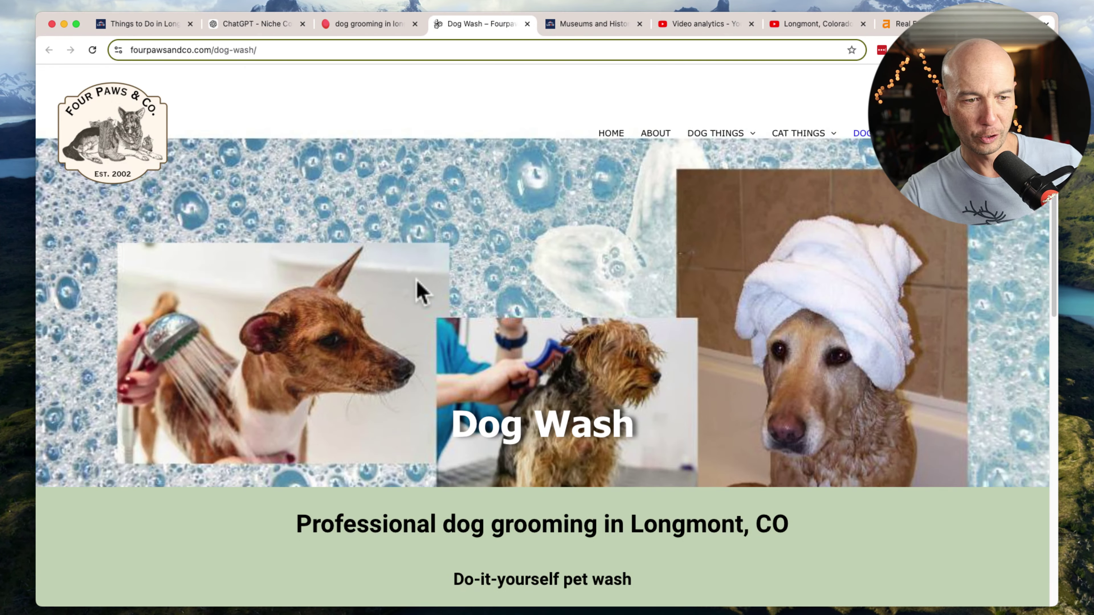
# - Review the top-ranked dog wash page for its self-serve wash and pet groomer content, and close it
pyautogui.scroll(-8, 417, 293)
pyautogui.scroll(-5, 379, 309)
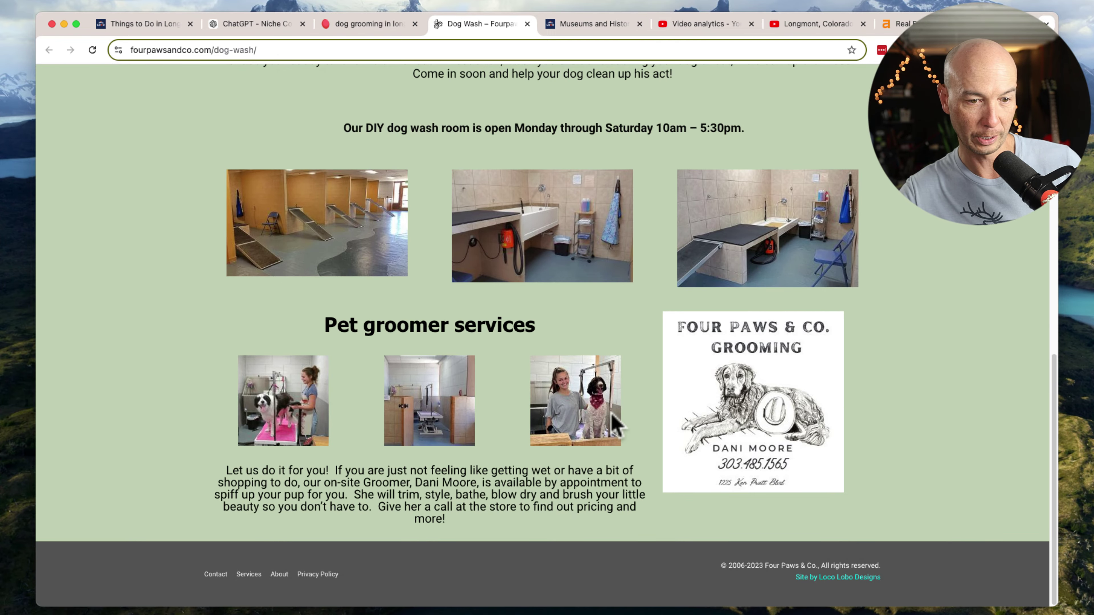
pyautogui.scroll(10, 563, 436)
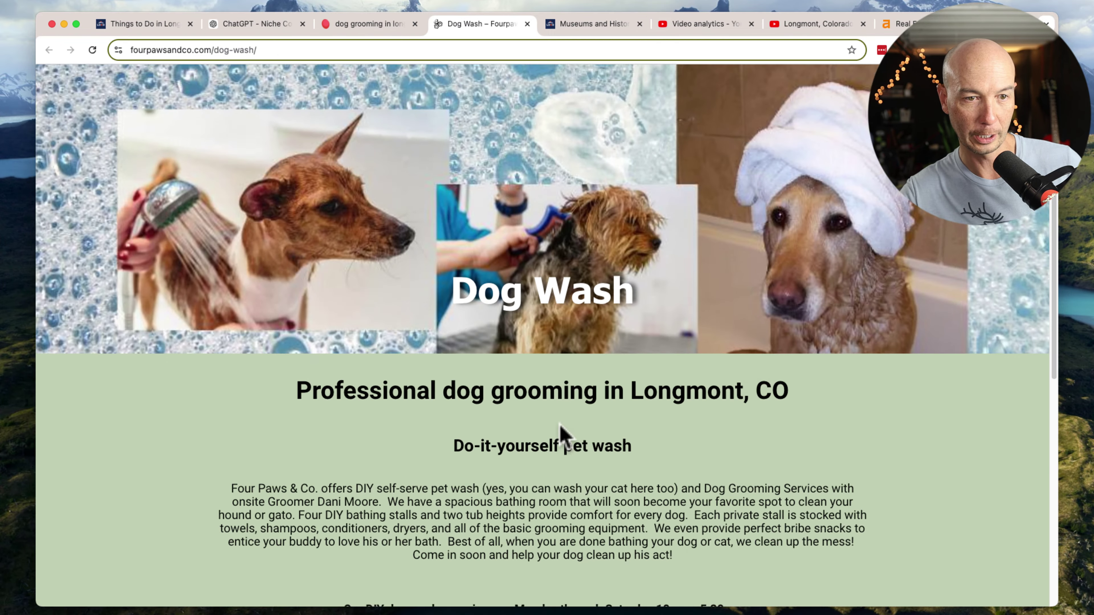
pyautogui.click(527, 24)
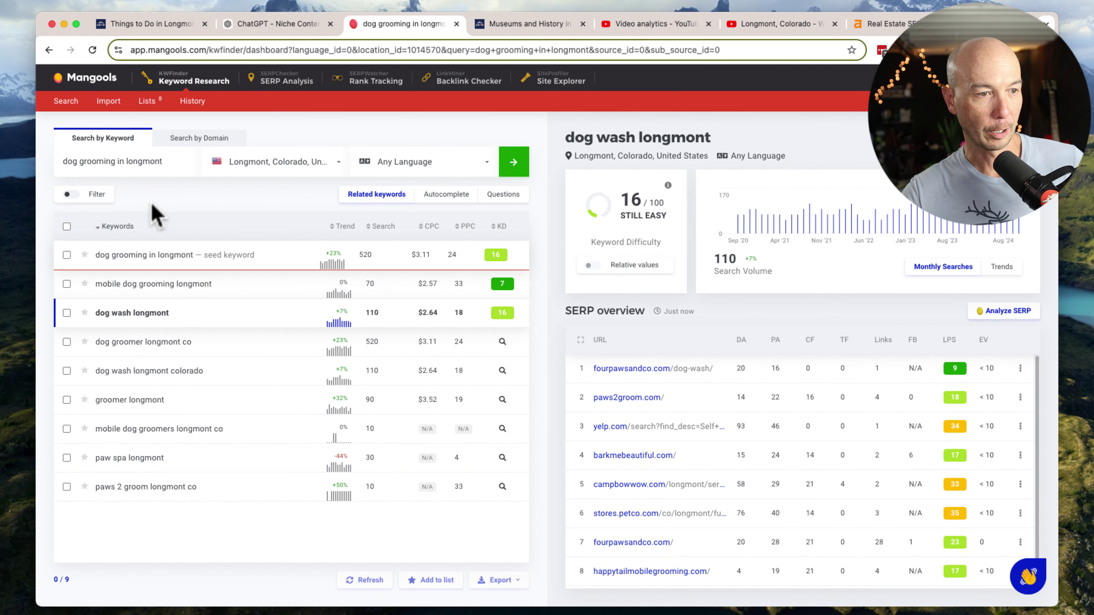
# - Take the "Photography services" idea from the ChatGPT answer and look up "photography services in longmont" in KWFinder
pyautogui.click(269, 25)
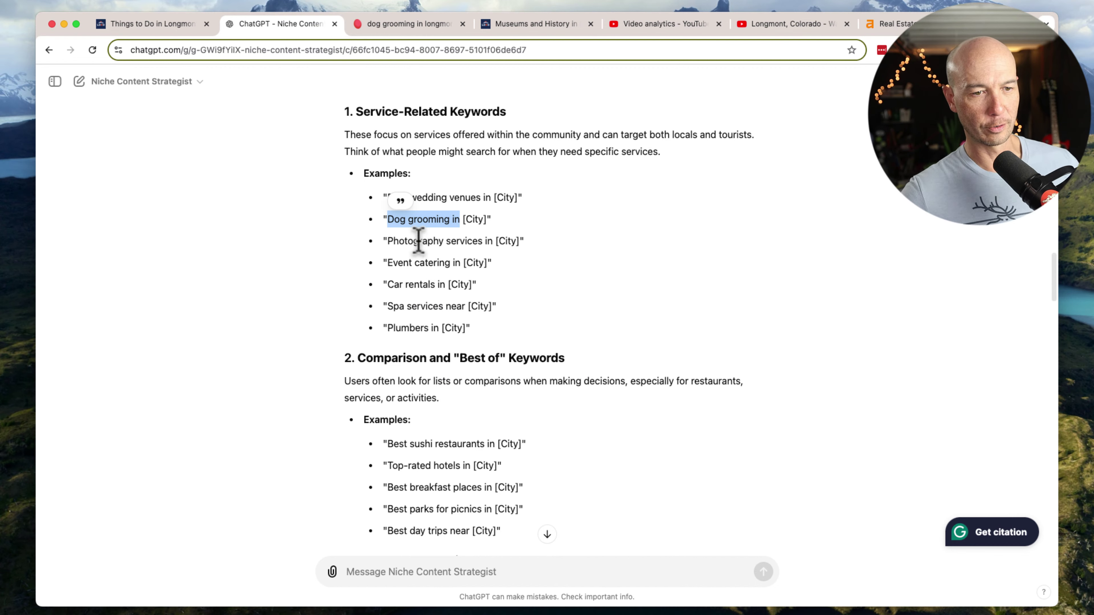
pyautogui.moveTo(387, 241); pyautogui.dragTo(483, 240)
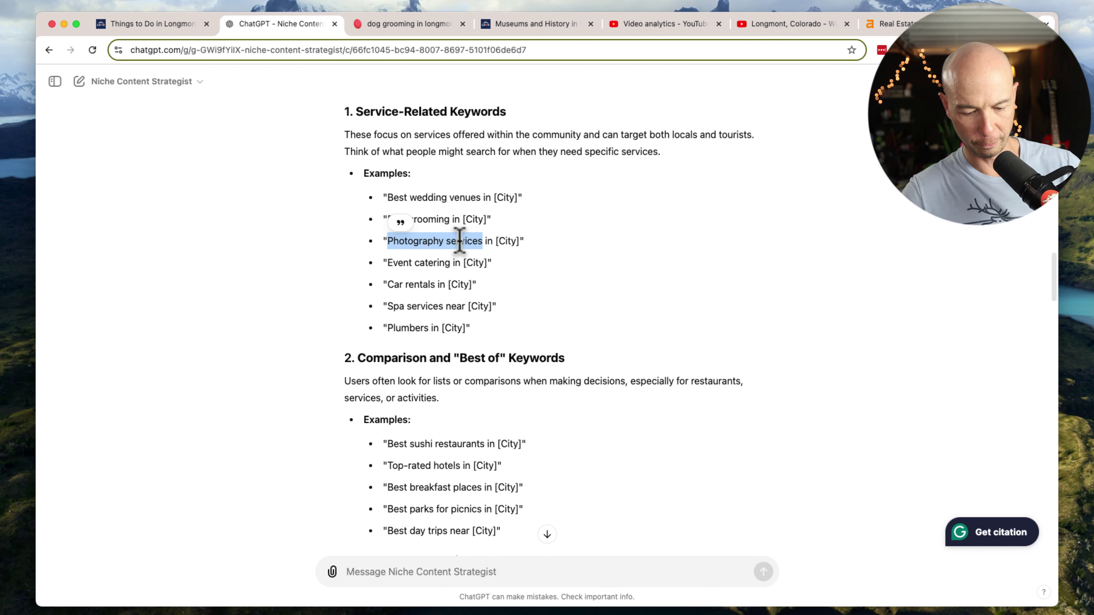
pyautogui.click(409, 24)
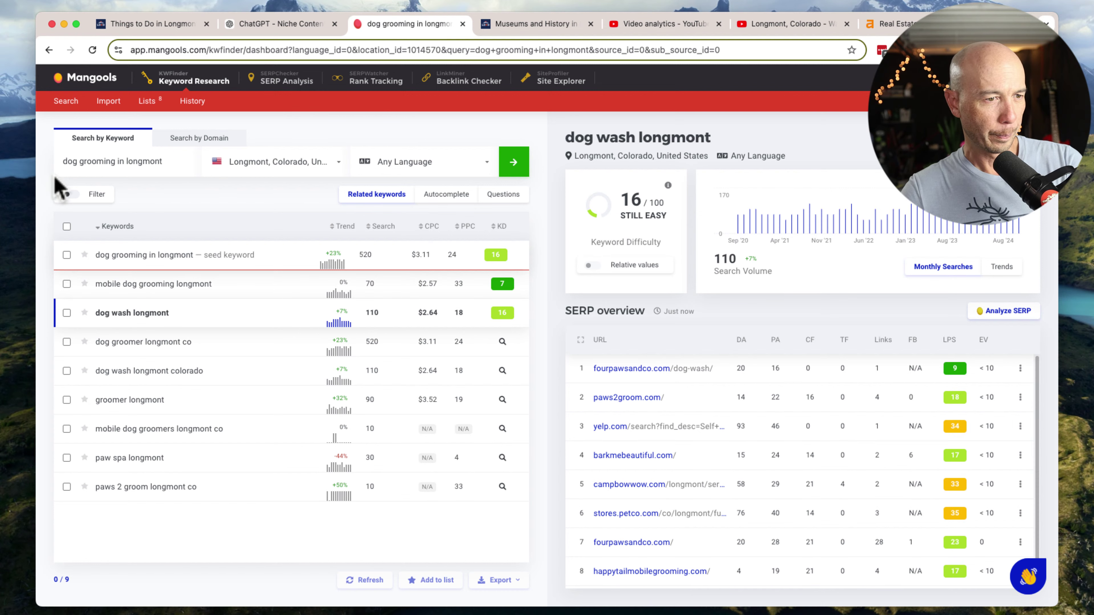
pyautogui.moveTo(63, 162); pyautogui.dragTo(120, 163)
pyautogui.write('photography services')
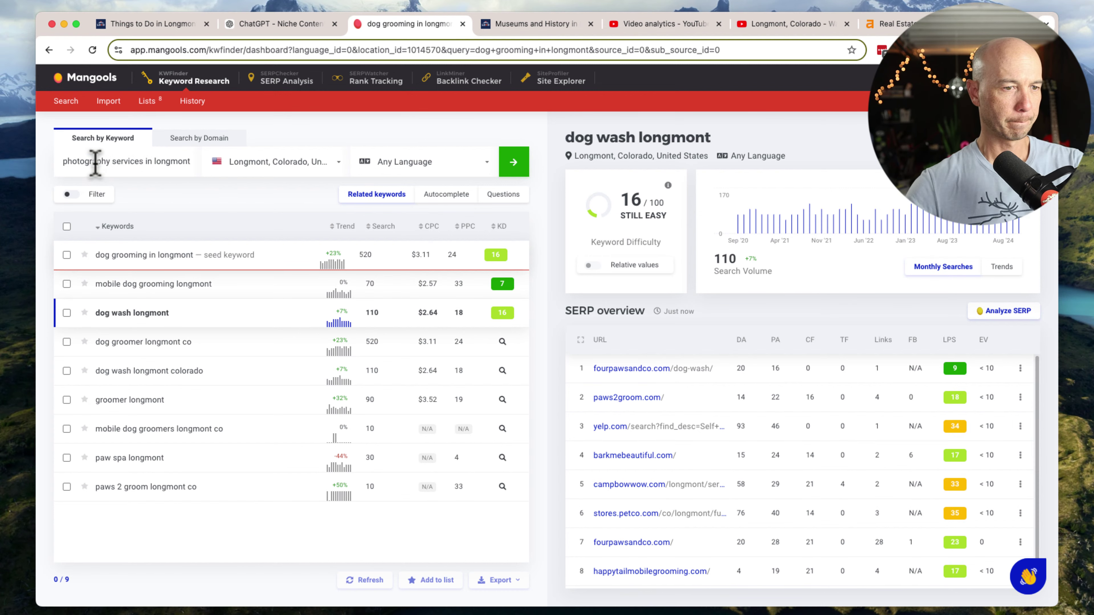
pyautogui.press('Return')
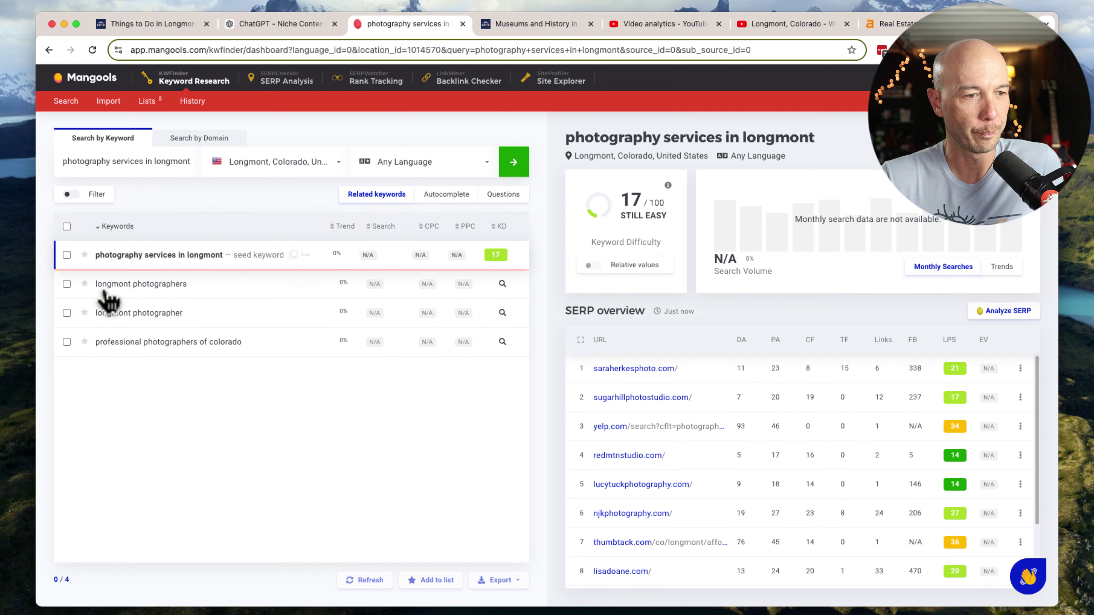
# - Compare the difficulty and search results of "longmont photographers" and "longmont photographer", and check the backlinks of the top-ranked sites
pyautogui.click(175, 285)
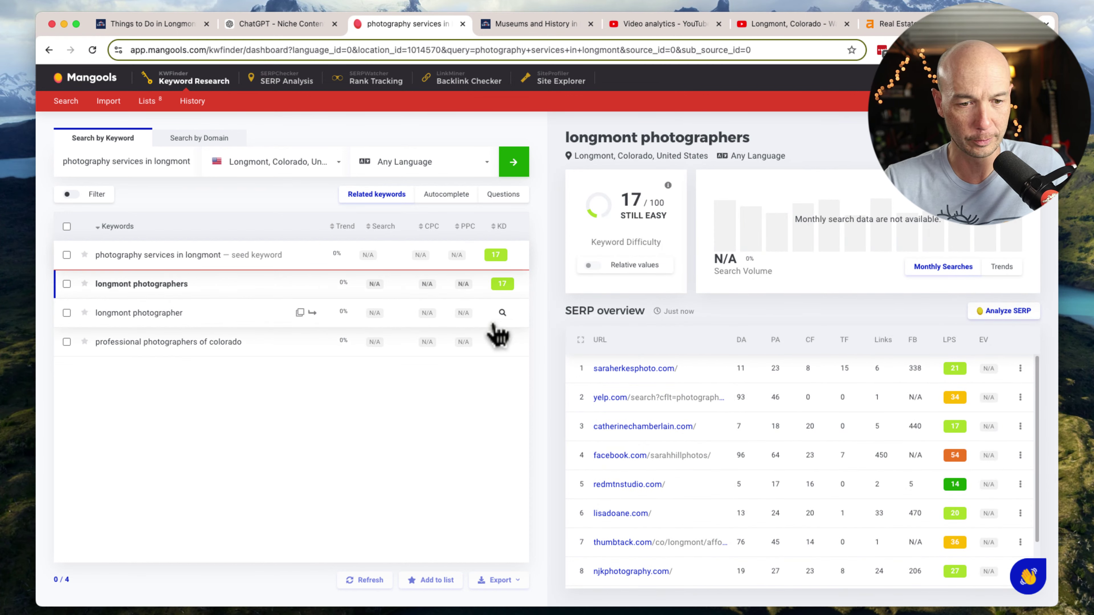
pyautogui.click(148, 320)
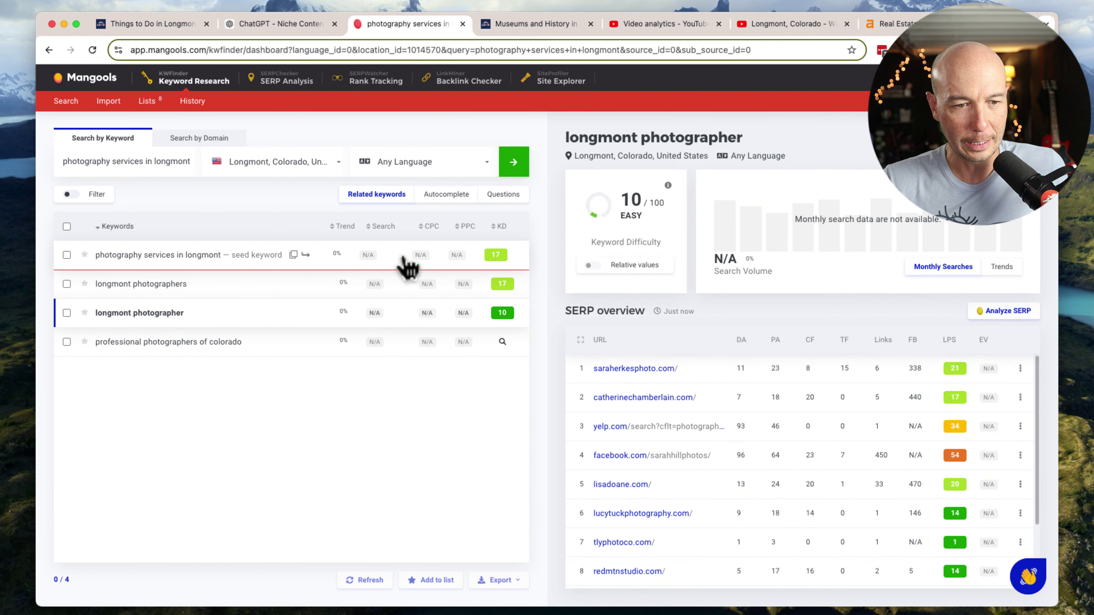
pyautogui.click(275, 290)
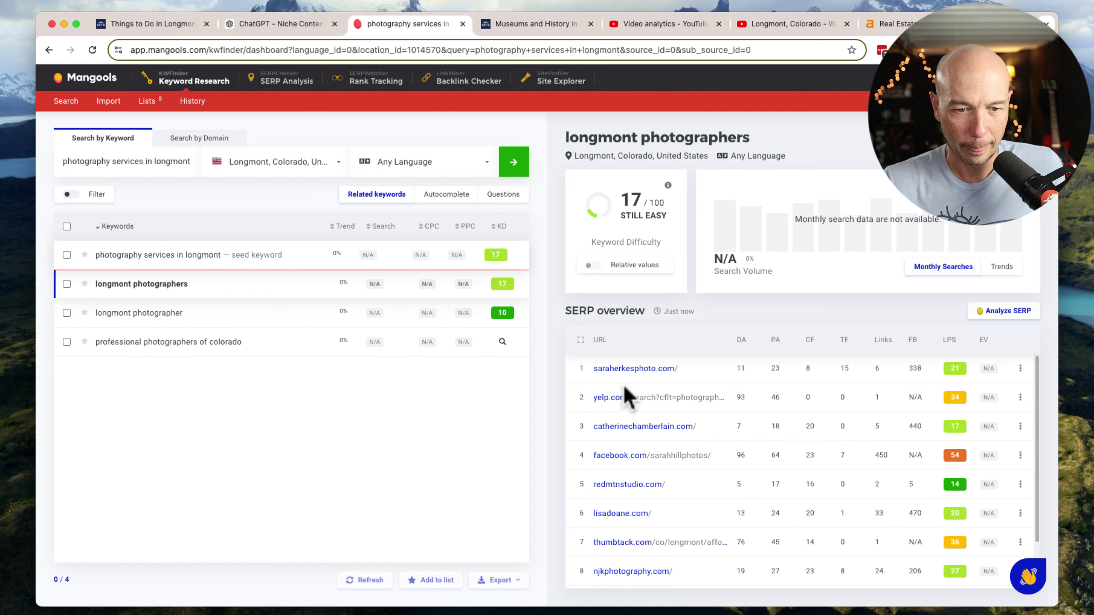
pyautogui.click(634, 370)
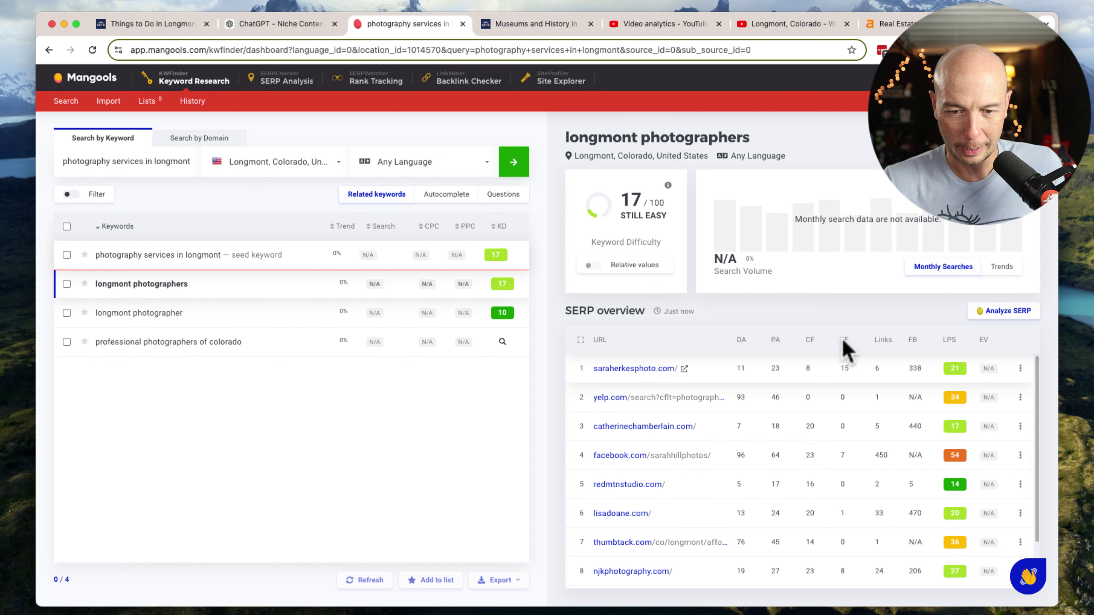
pyautogui.moveTo(881, 377)
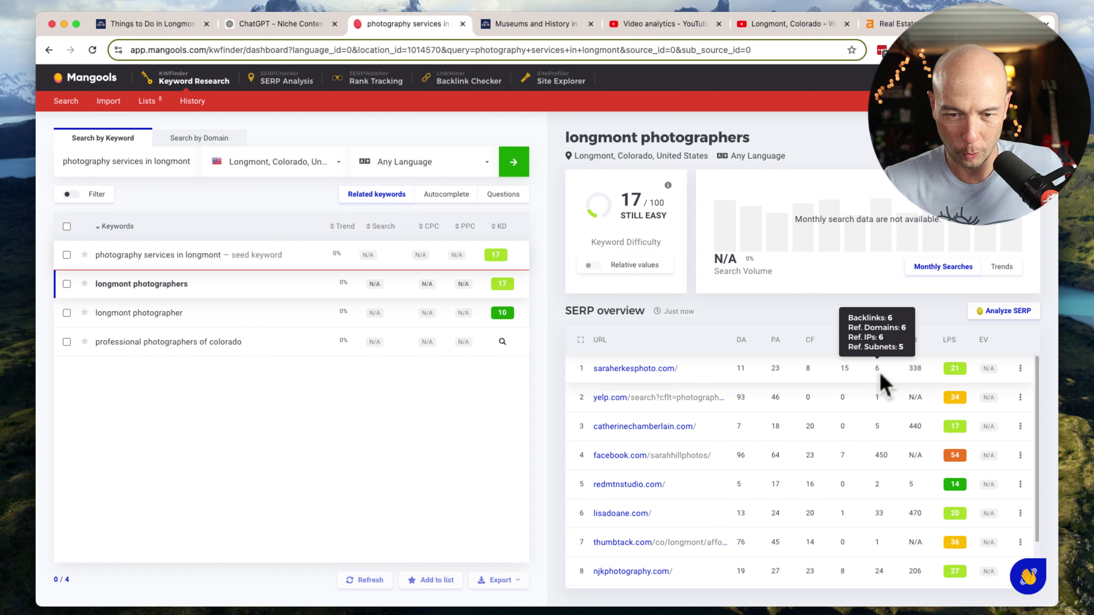
pyautogui.moveTo(881, 404)
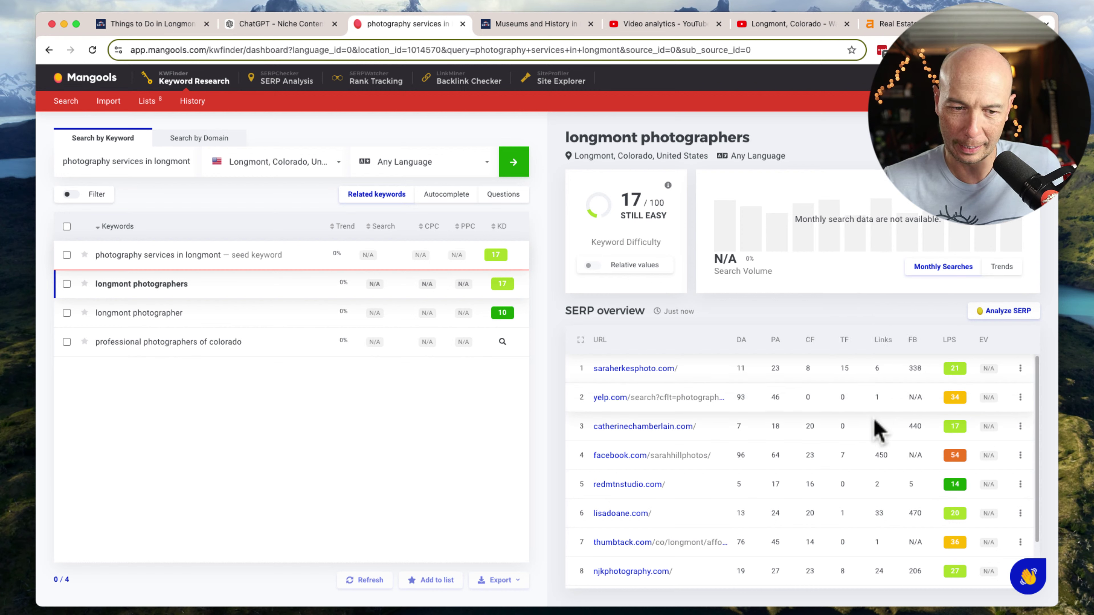
# - Open the first- and third-ranked "longmont photographers" sites separately, skim the third-ranked homepage and dismiss its VIP sign-up form
pyautogui.keyDown('super'); pyautogui.click(656, 430); pyautogui.keyUp('super')
pyautogui.keyDown('super'); pyautogui.click(652, 367); pyautogui.keyUp('super')
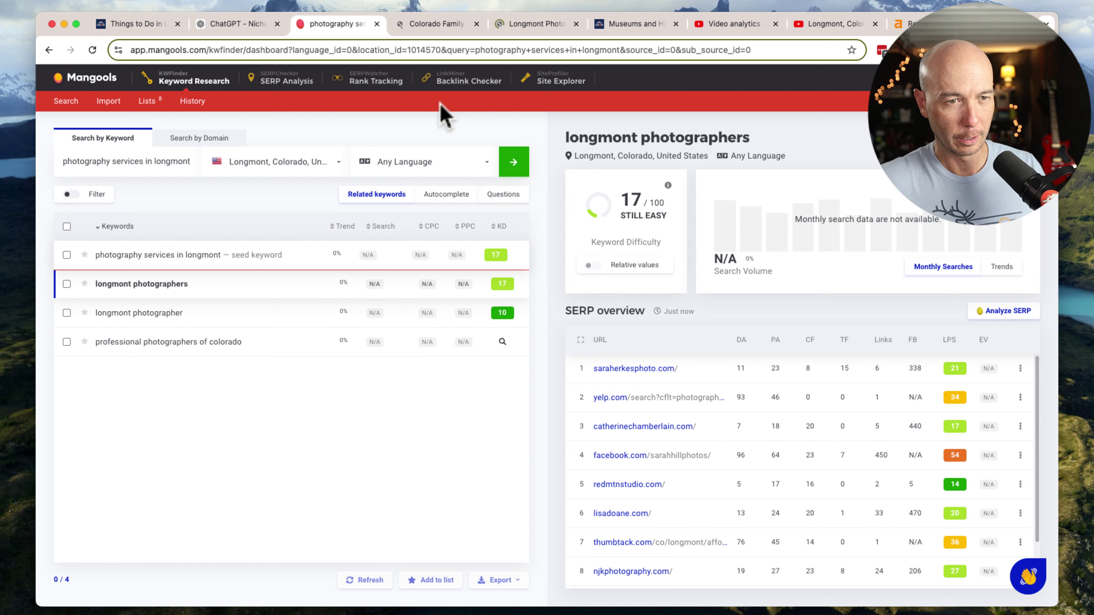
pyautogui.click(431, 27)
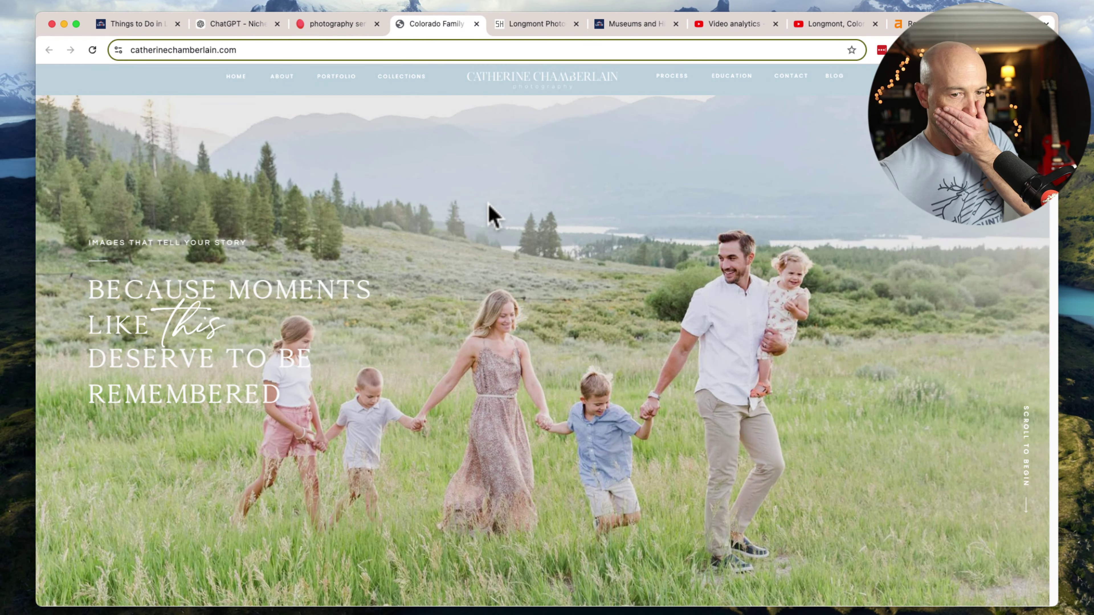
pyautogui.scroll(-5, 547, 318)
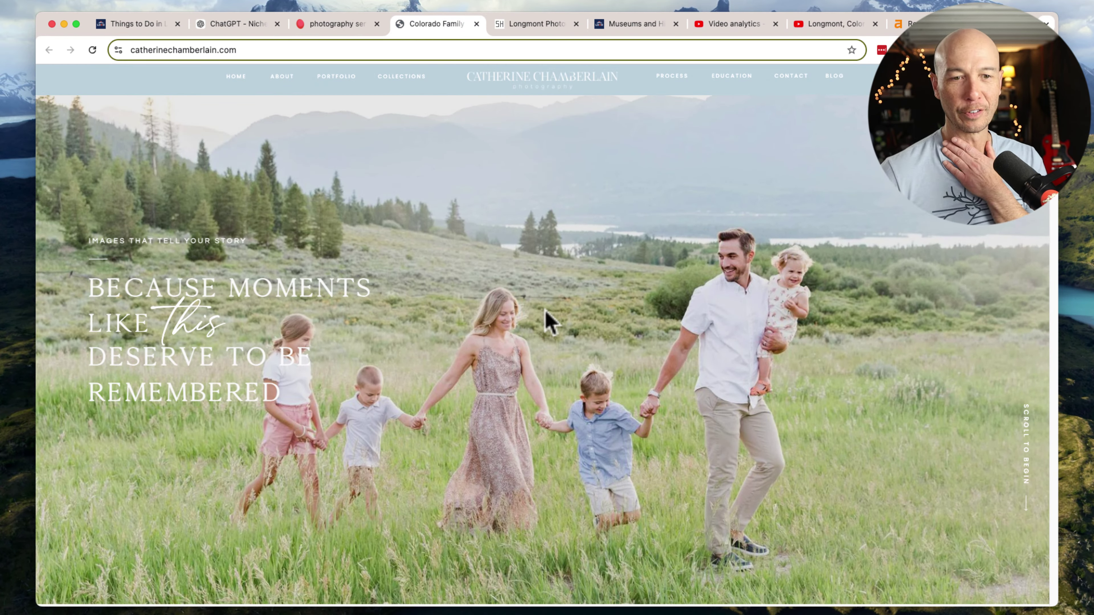
pyautogui.scroll(-10, 549, 321)
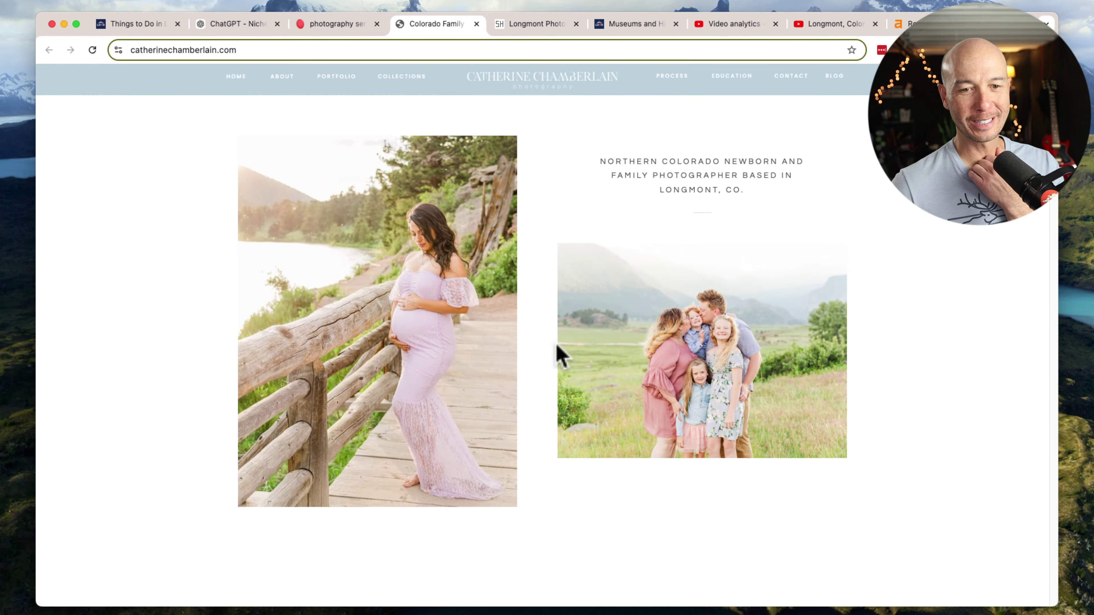
pyautogui.scroll(-10, 559, 368)
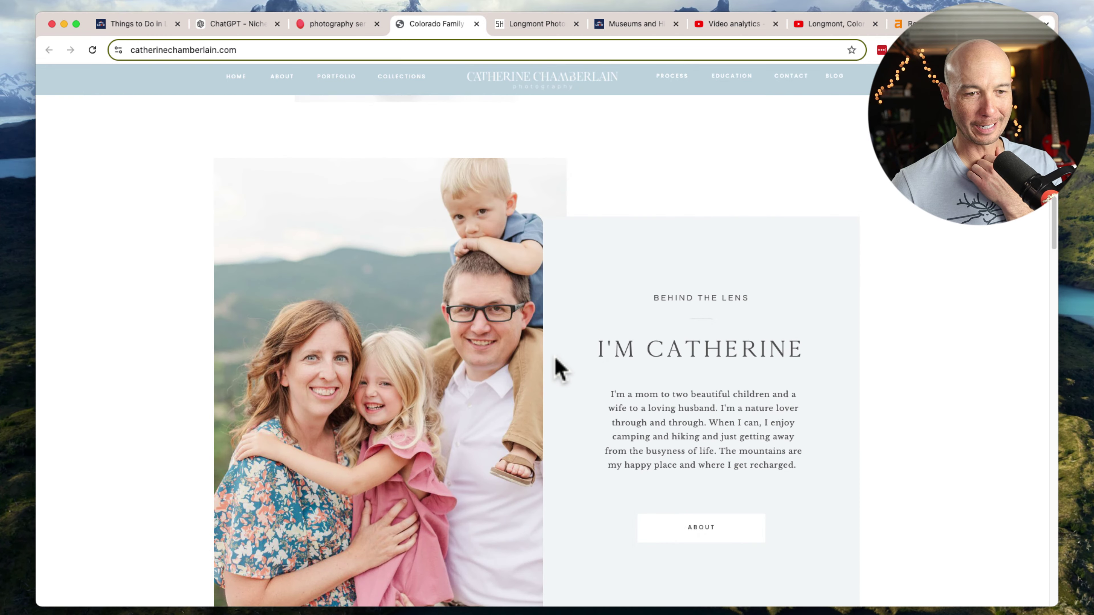
pyautogui.scroll(-4, 559, 367)
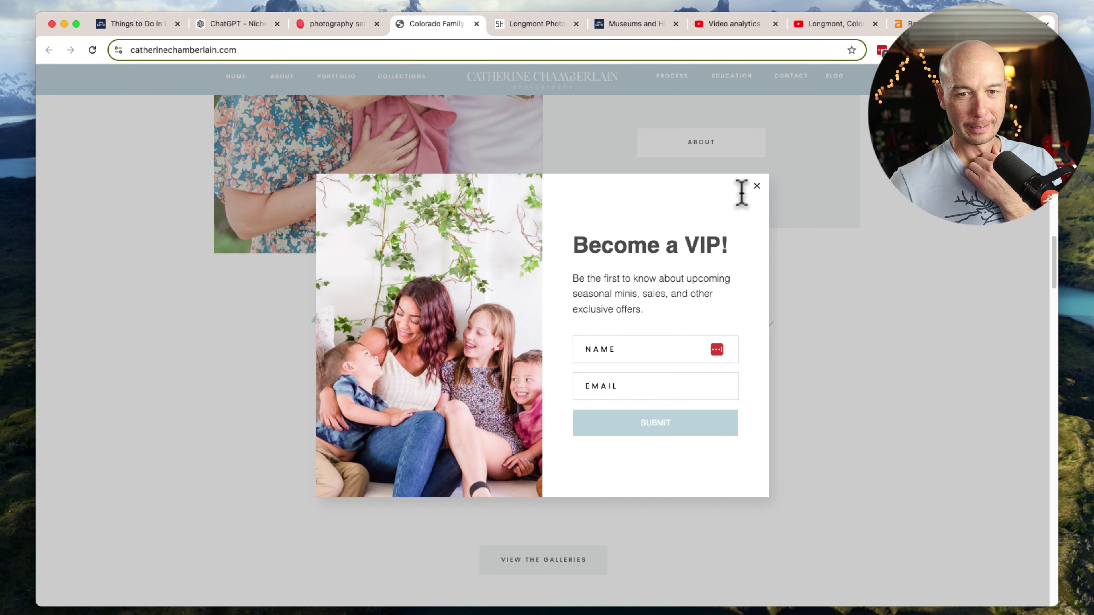
pyautogui.click(757, 185)
# - Read through the top-ranked Longmont photographer's homepage down to the client testimonials, and close both photographer sites
pyautogui.click(534, 24)
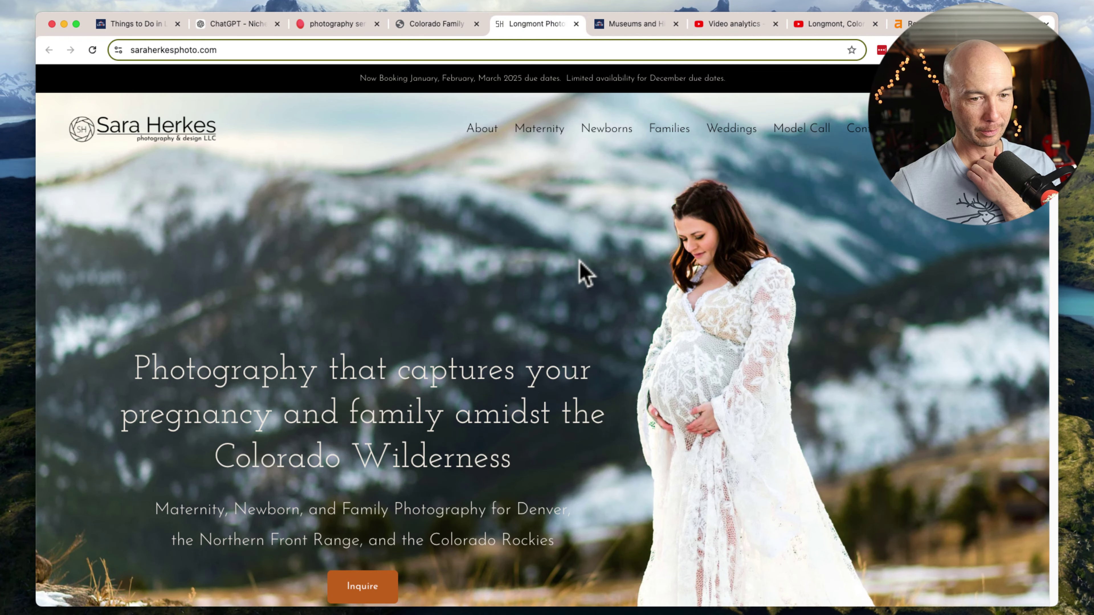
pyautogui.scroll(-15, 585, 274)
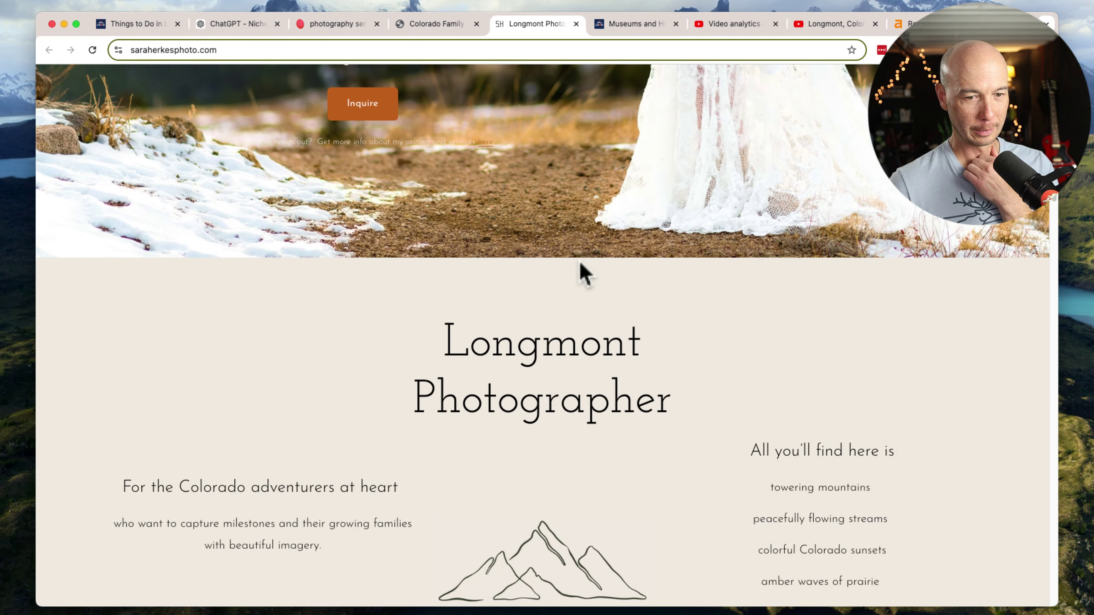
pyautogui.scroll(-12, 585, 274)
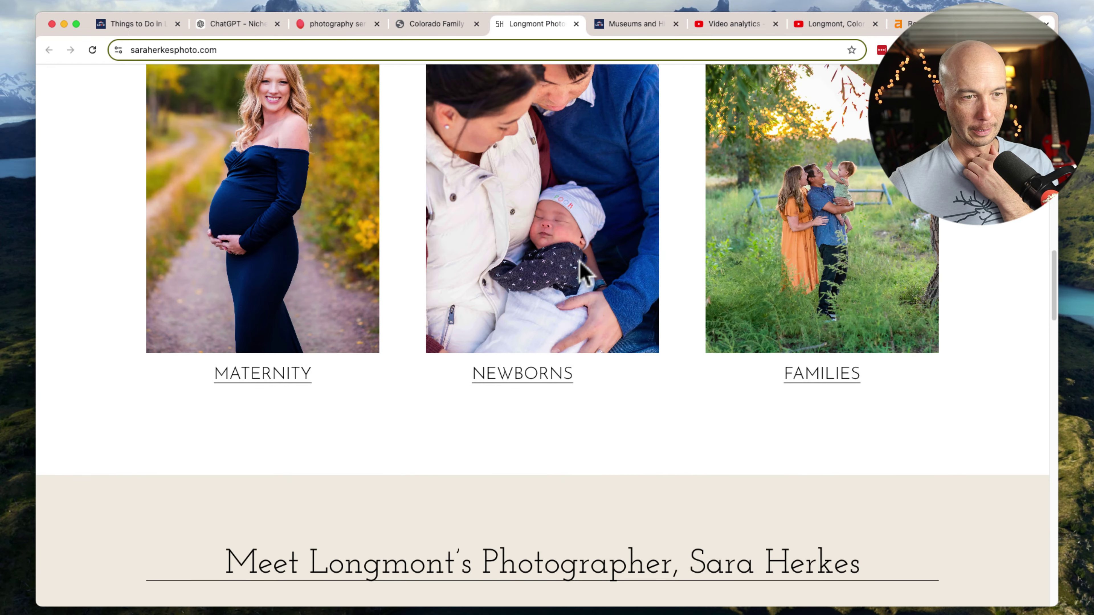
pyautogui.scroll(-12, 585, 271)
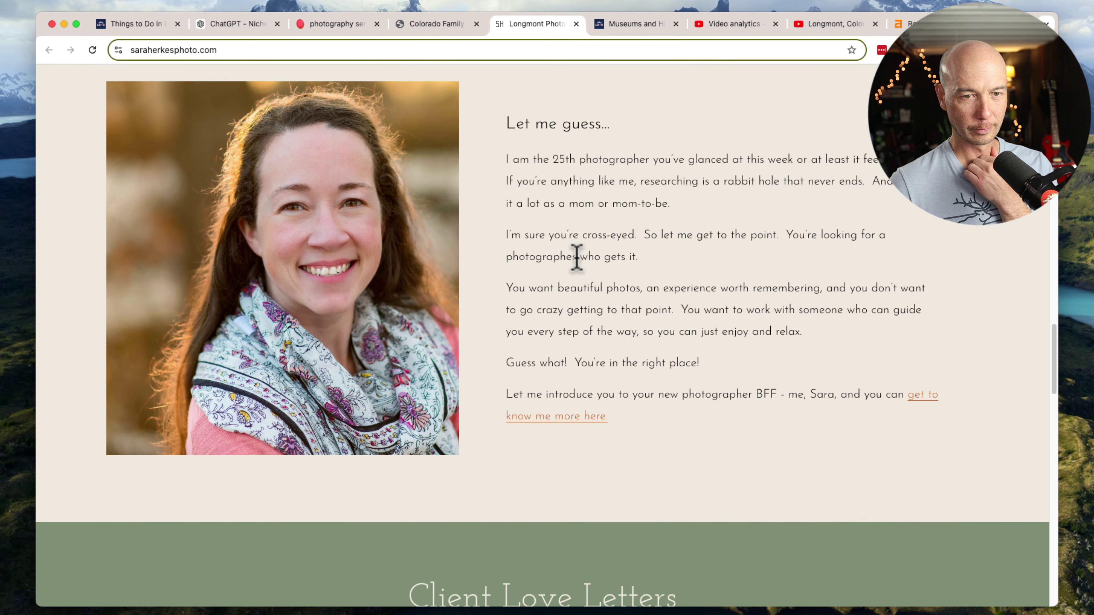
pyautogui.scroll(-8, 698, 313)
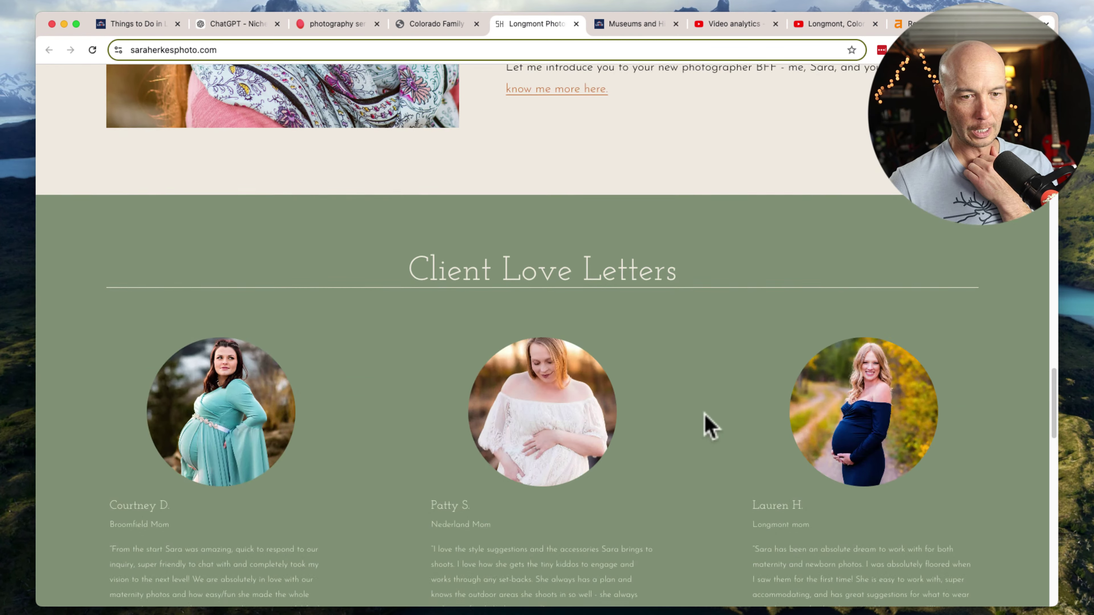
pyautogui.scroll(-8, 707, 421)
pyautogui.scroll(20, 710, 416)
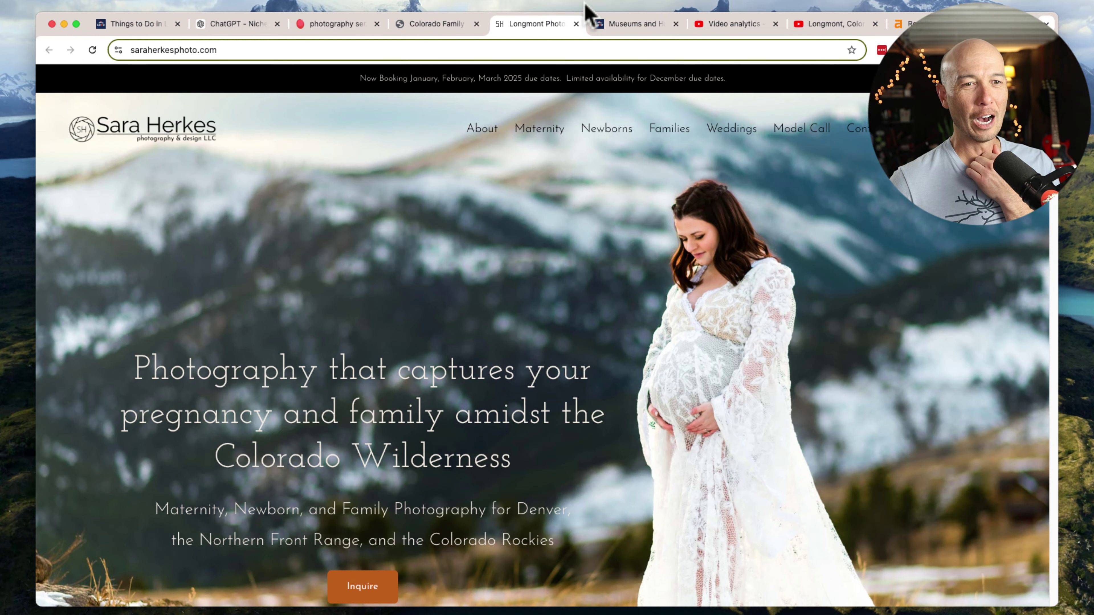
pyautogui.click(448, 24)
pyautogui.click(477, 23)
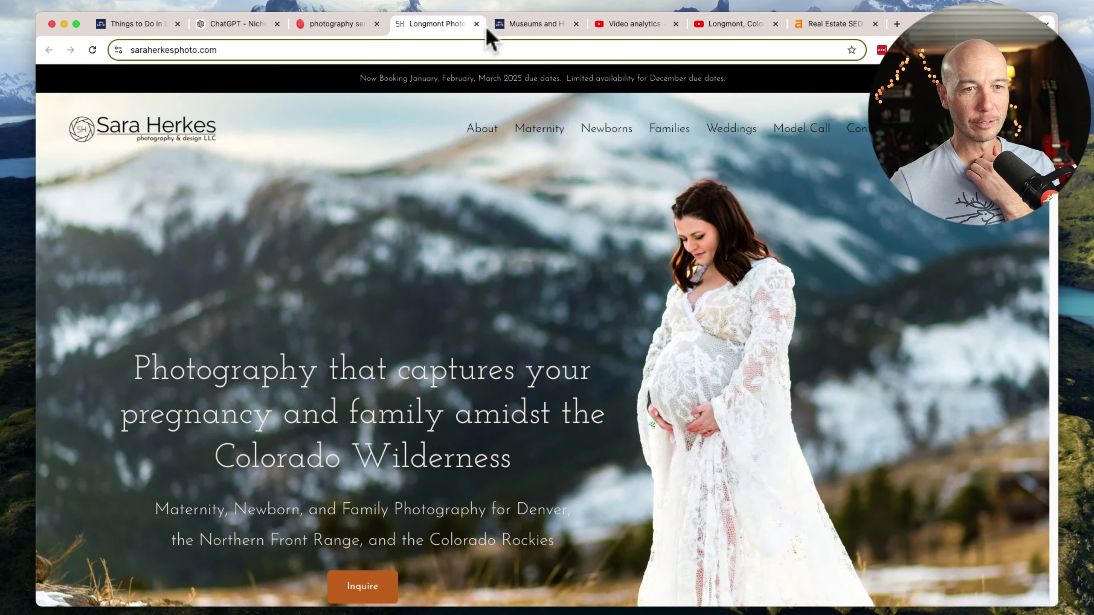
pyautogui.click(477, 24)
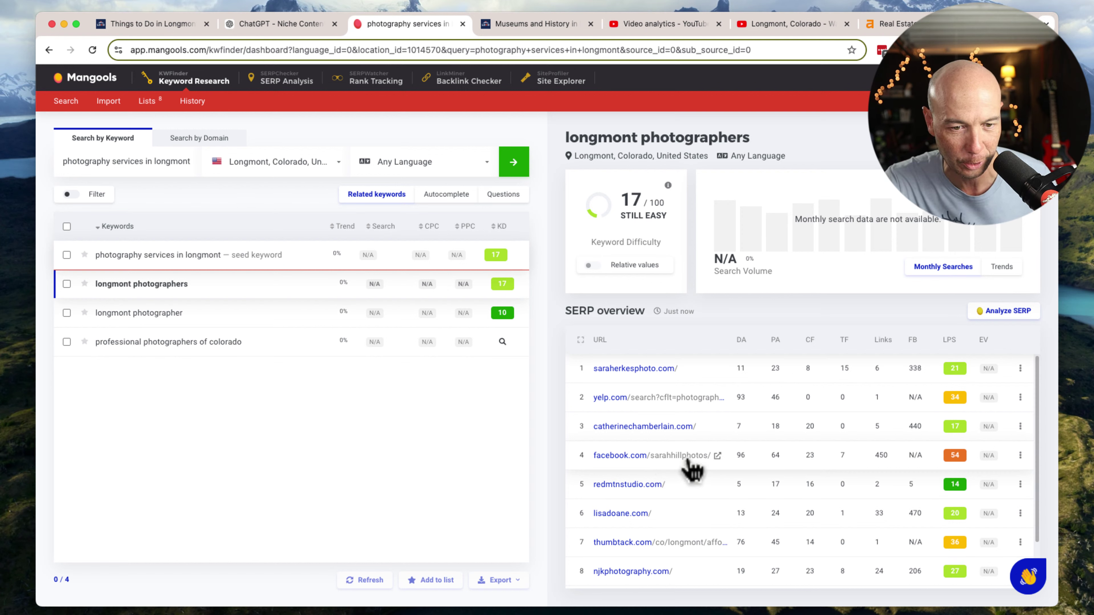
# - Open the fifth-ranked redmtnstudio.com result, compare it with the search results overview, and close the site
pyautogui.moveTo(881, 464)
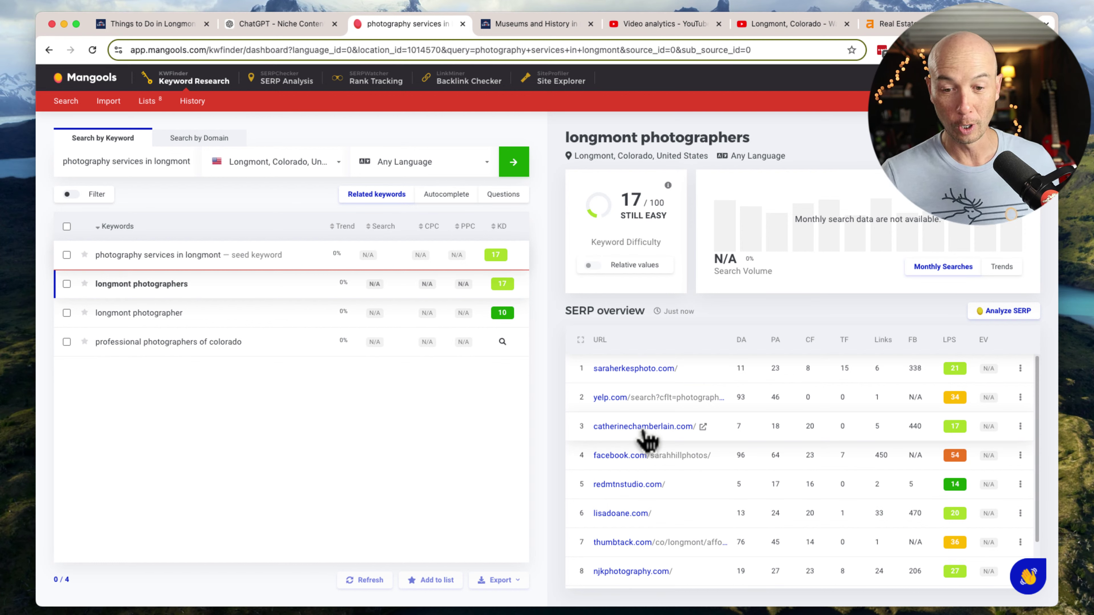
pyautogui.click(626, 487)
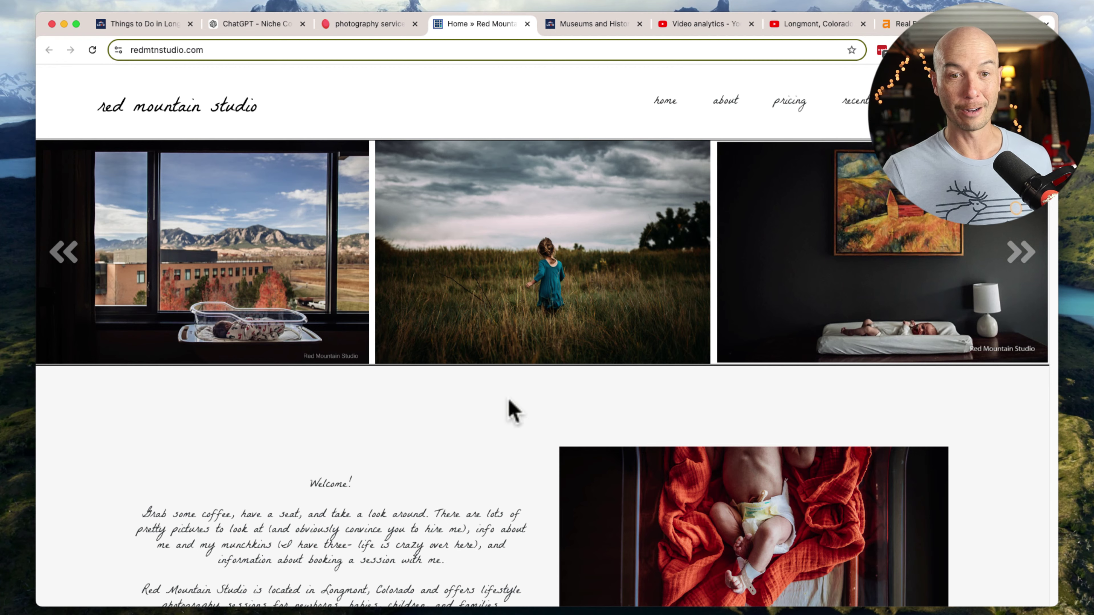
pyautogui.click(363, 27)
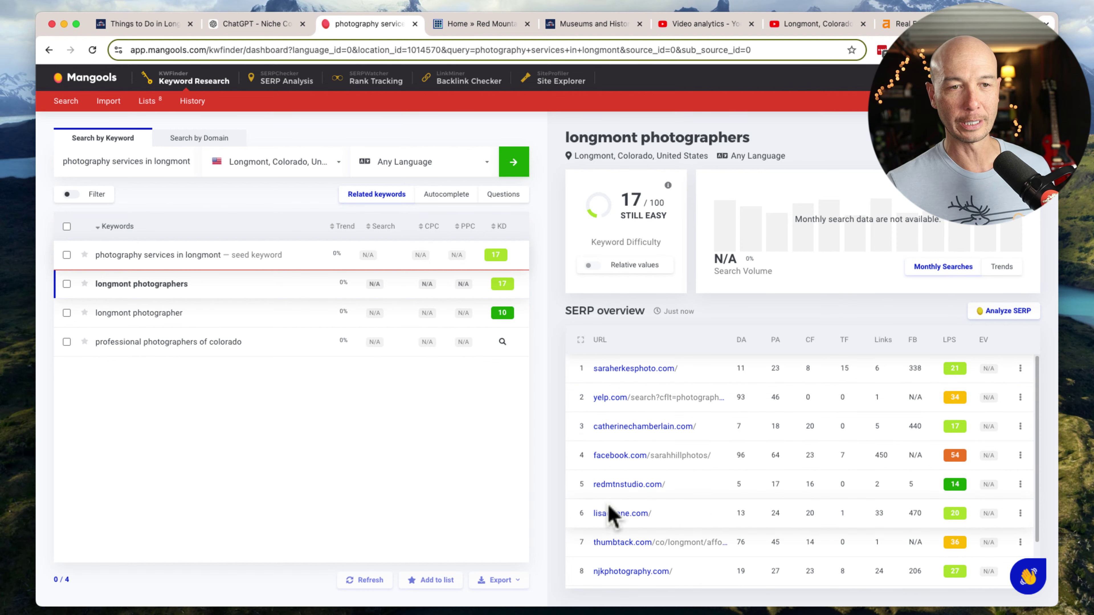
pyautogui.click(513, 26)
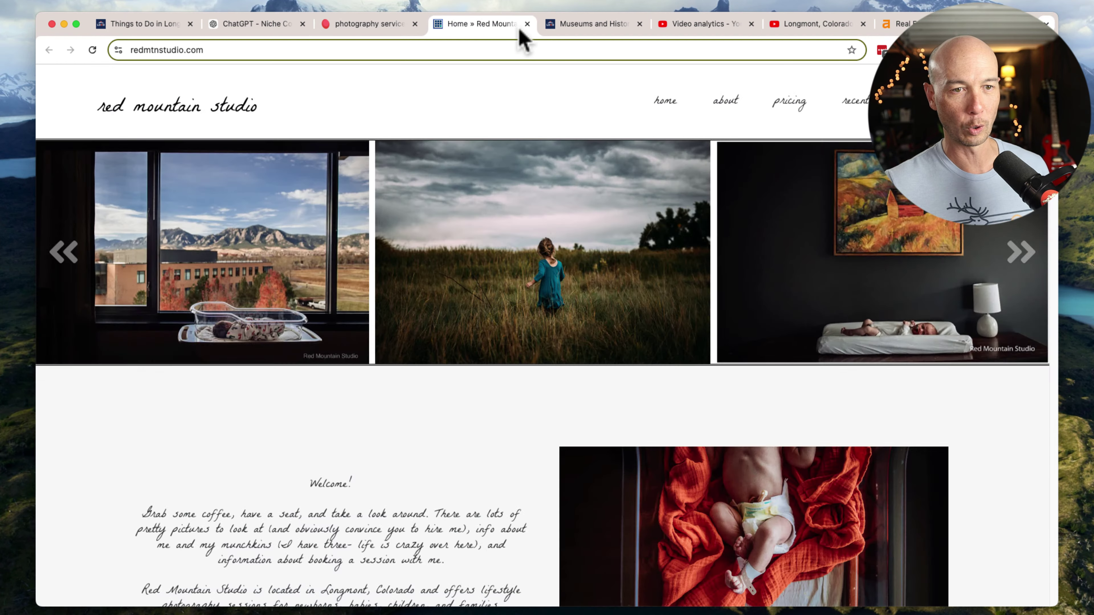
pyautogui.click(528, 24)
pyautogui.click(377, 26)
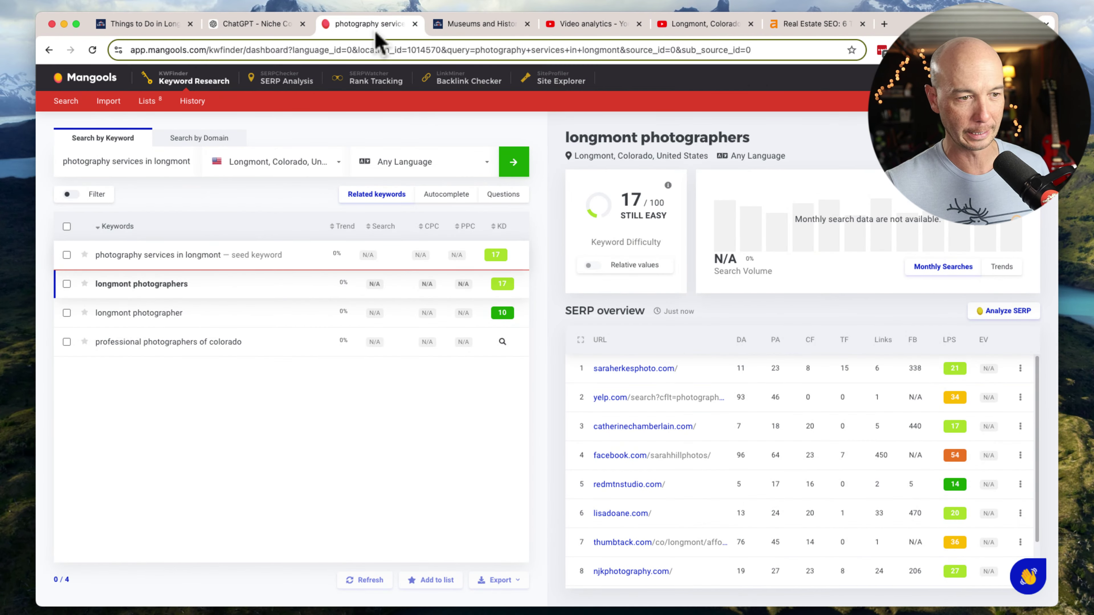
# - Take the "Event catering in [City]" idea from the ChatGPT keyword list and search KWFinder for "event catering in longmont"
pyautogui.click(298, 26)
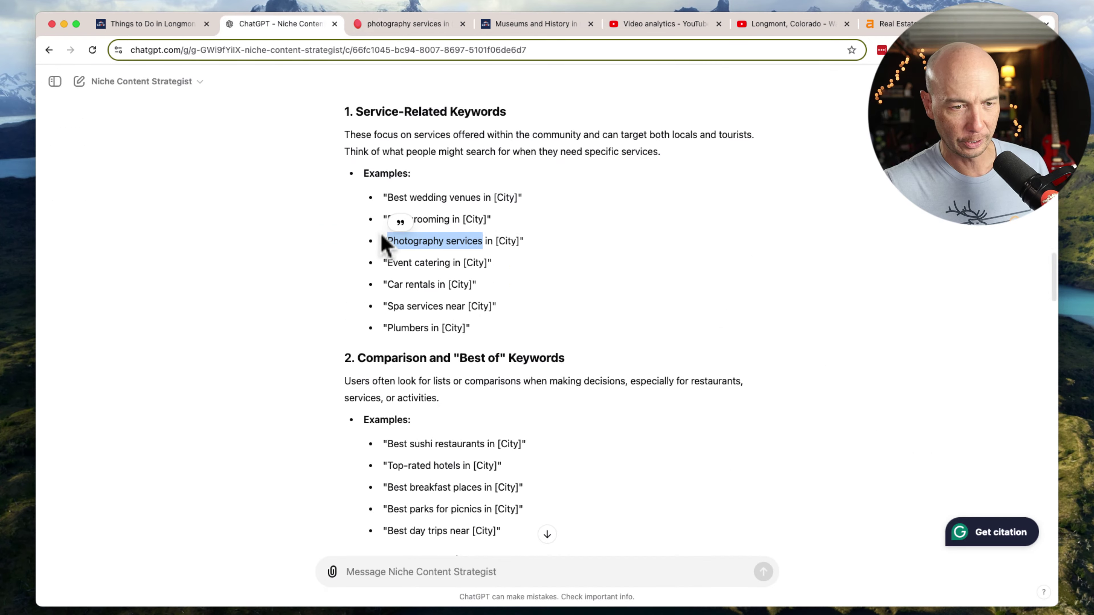
pyautogui.moveTo(387, 264); pyautogui.dragTo(461, 264)
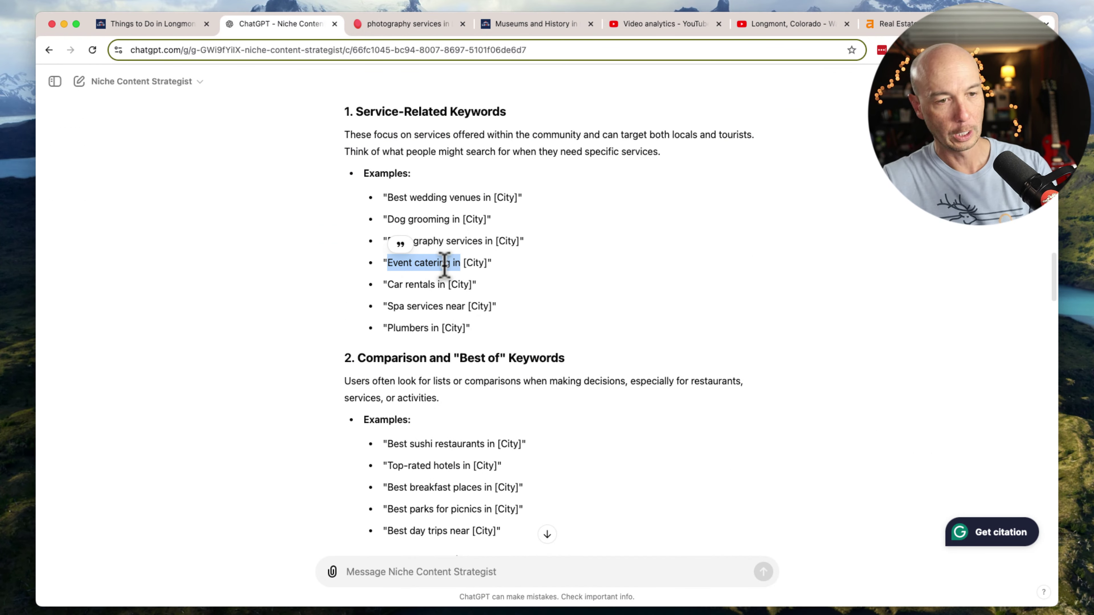
pyautogui.click(377, 27)
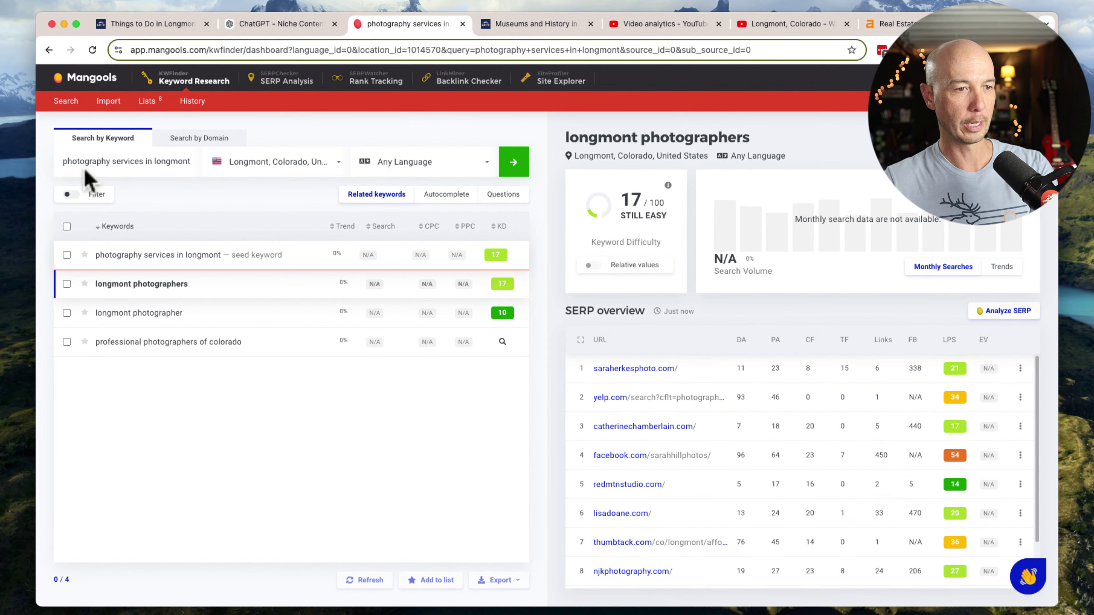
pyautogui.moveTo(88, 170); pyautogui.dragTo(143, 168)
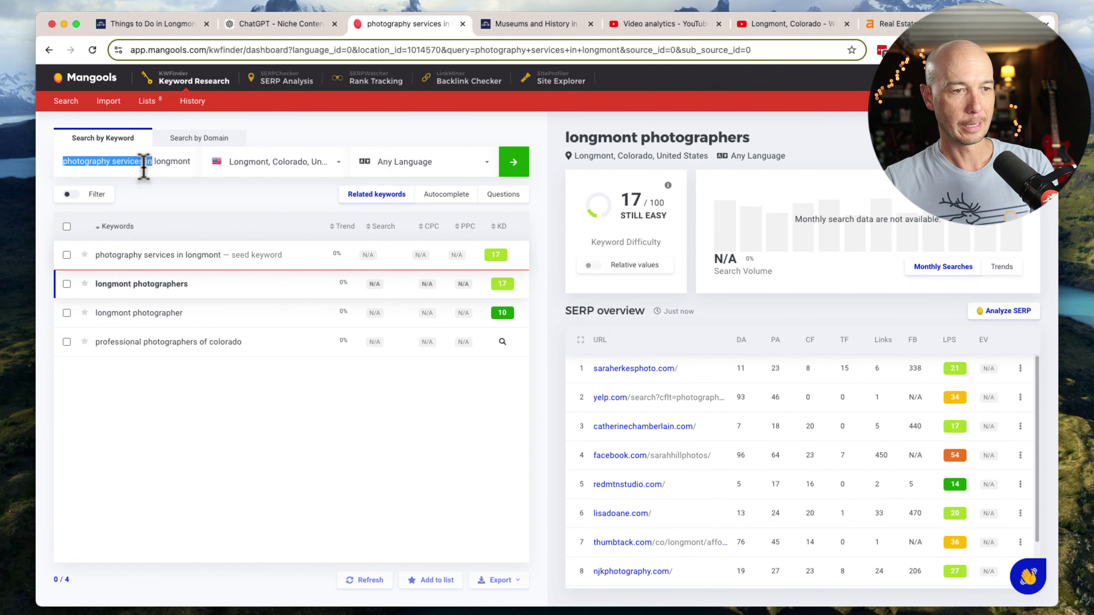
pyautogui.write('event catering in')
pyautogui.press('Return')
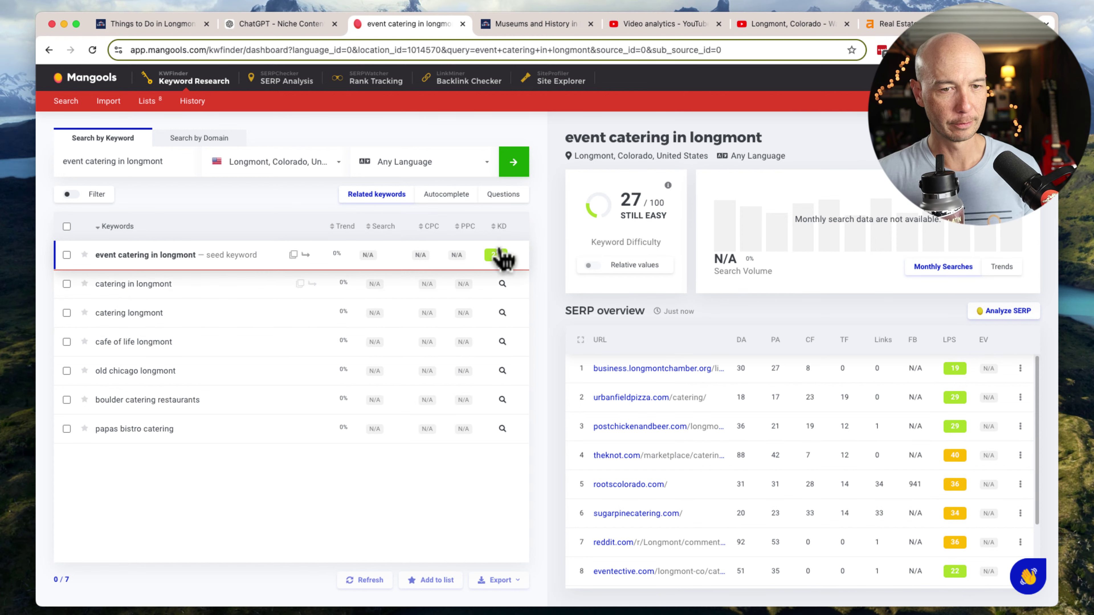
# - Check the difficulty of "catering in longmont", open the top-ranked Longmont chamber result and skim its whole caterers directory
pyautogui.click(156, 285)
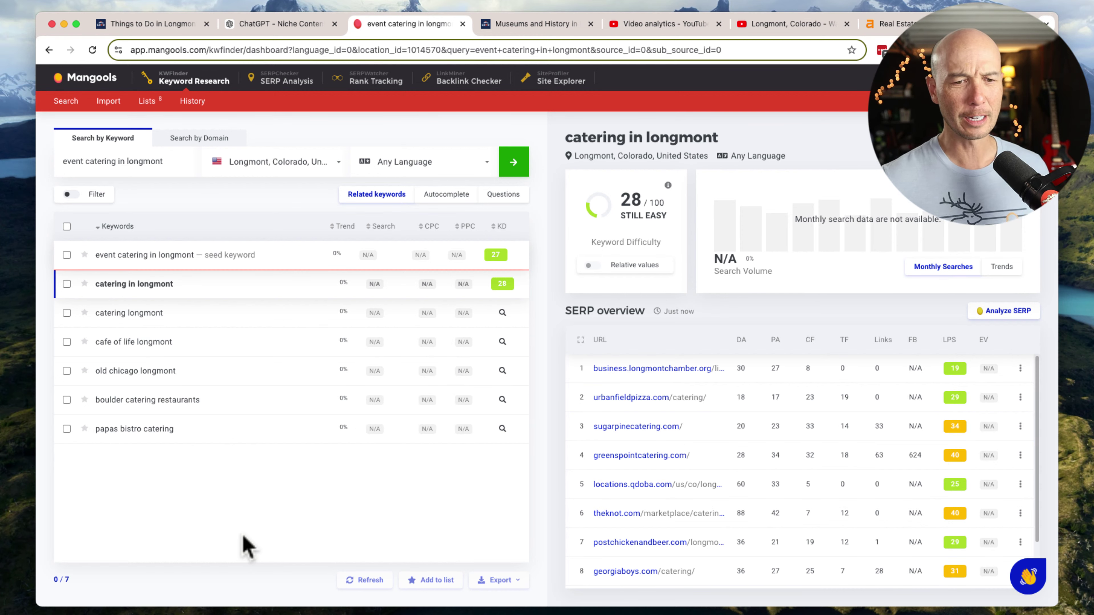
pyautogui.click(687, 369)
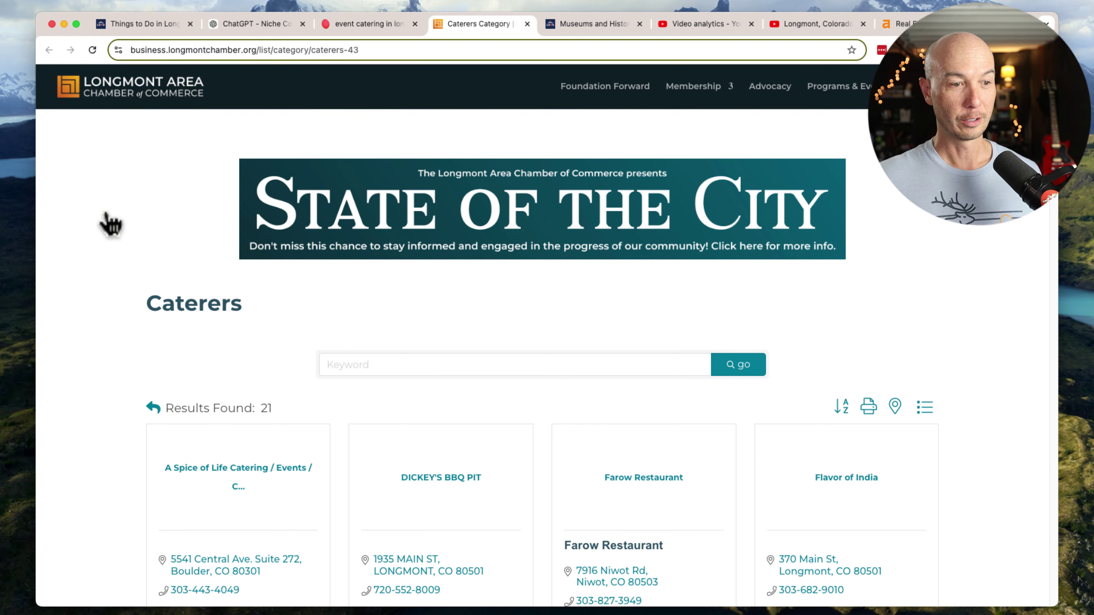
pyautogui.scroll(-10, 141, 294)
pyautogui.scroll(10, 271, 495)
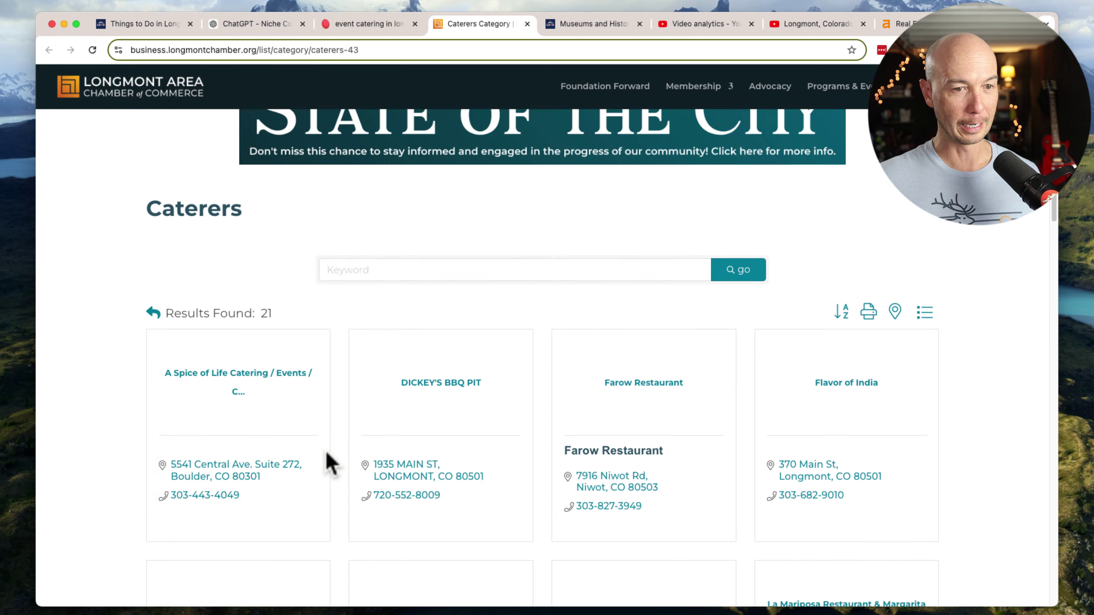
pyautogui.scroll(-10, 332, 463)
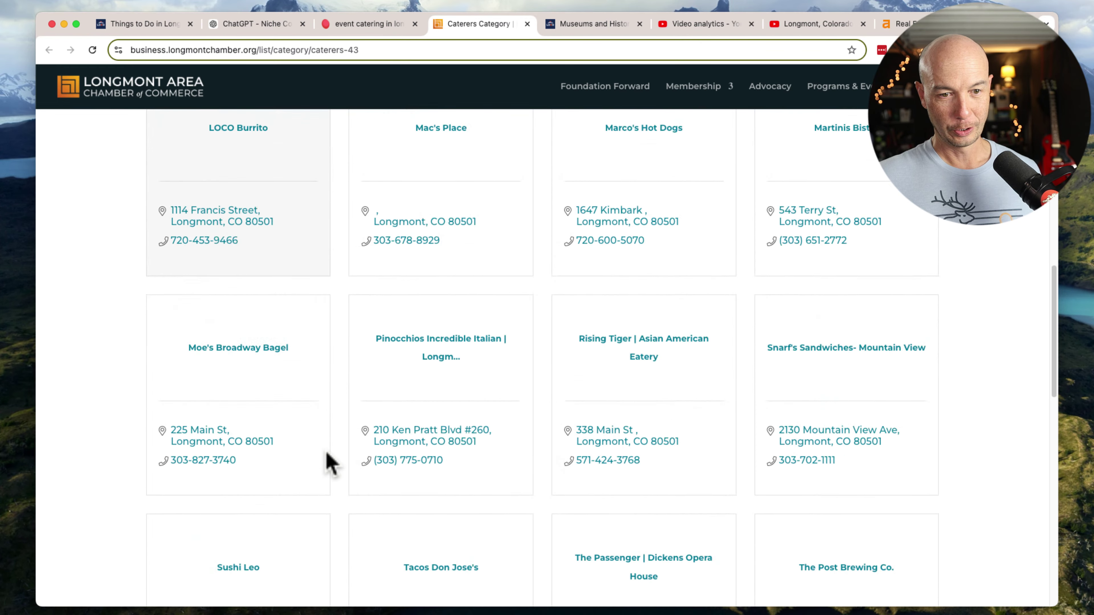
pyautogui.scroll(-5, 329, 461)
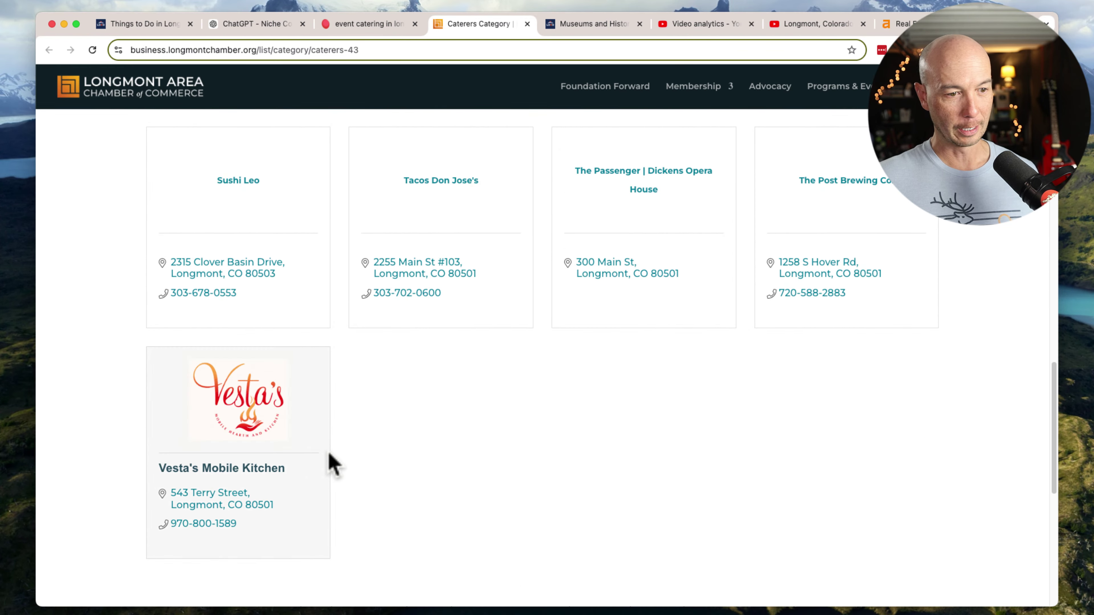
pyautogui.scroll(10, 336, 453)
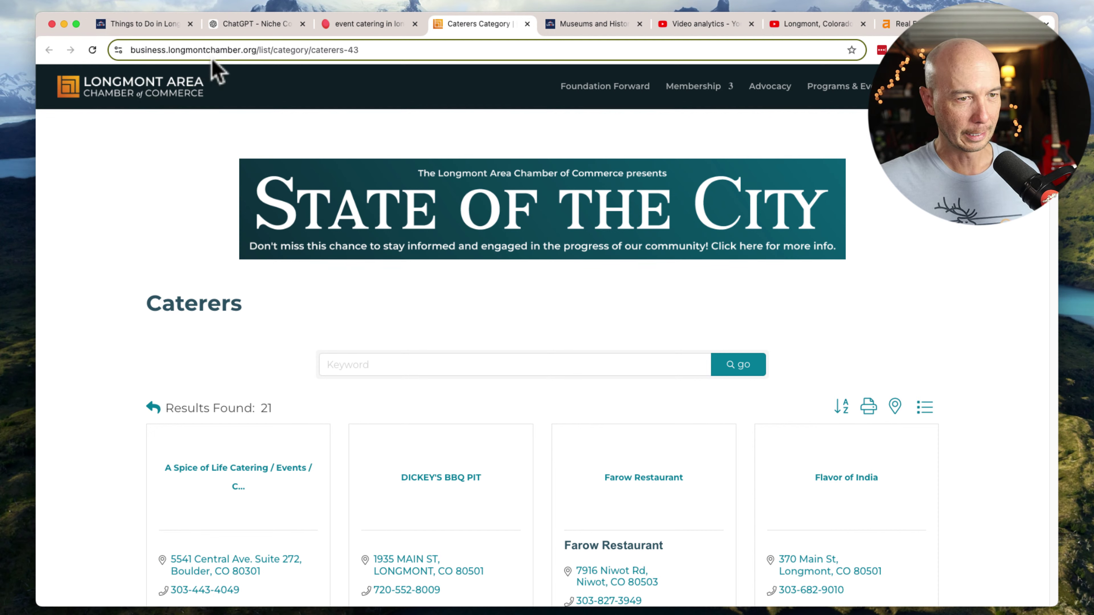
# - Inspect the caterers page's URL, then open the State of the City banner's page and skim it down to the event registration form
pyautogui.click(314, 50)
pyautogui.click(280, 50)
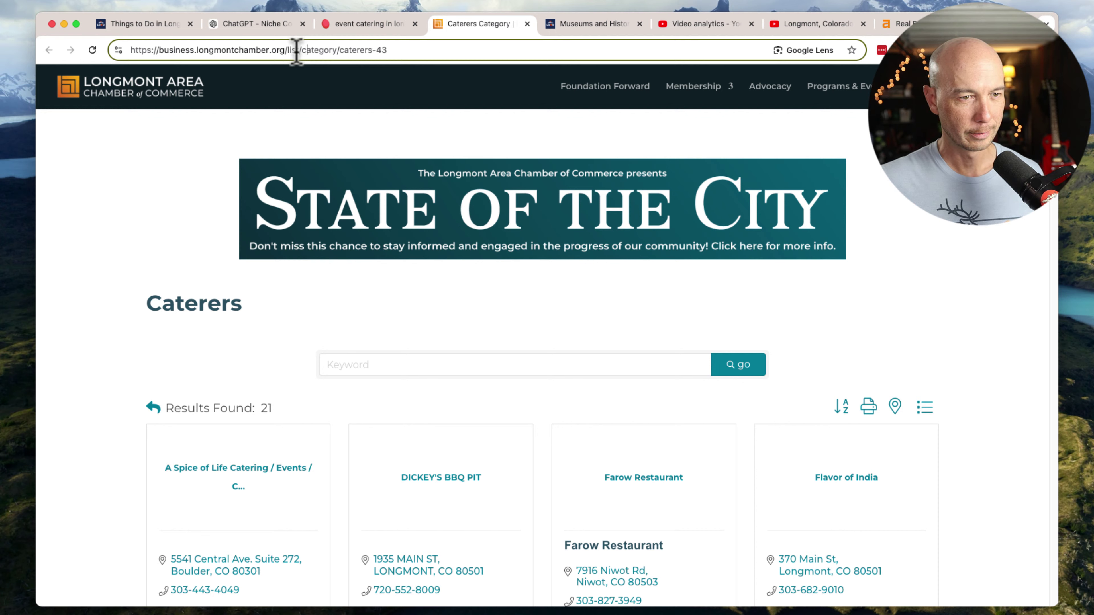
pyautogui.click(328, 193)
pyautogui.click(327, 189)
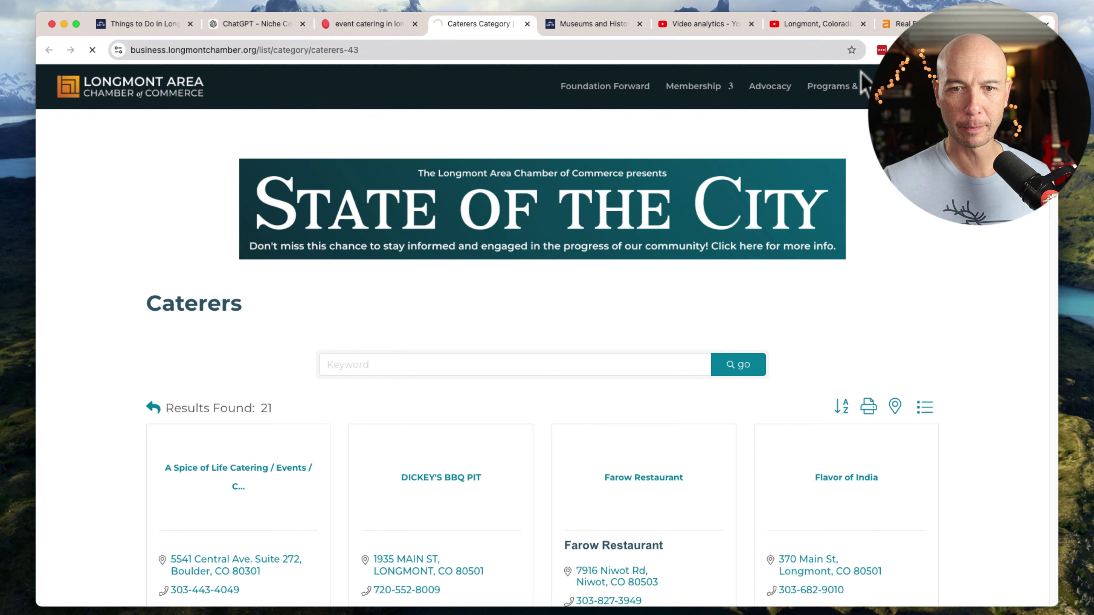
pyautogui.moveTo(857, 92)
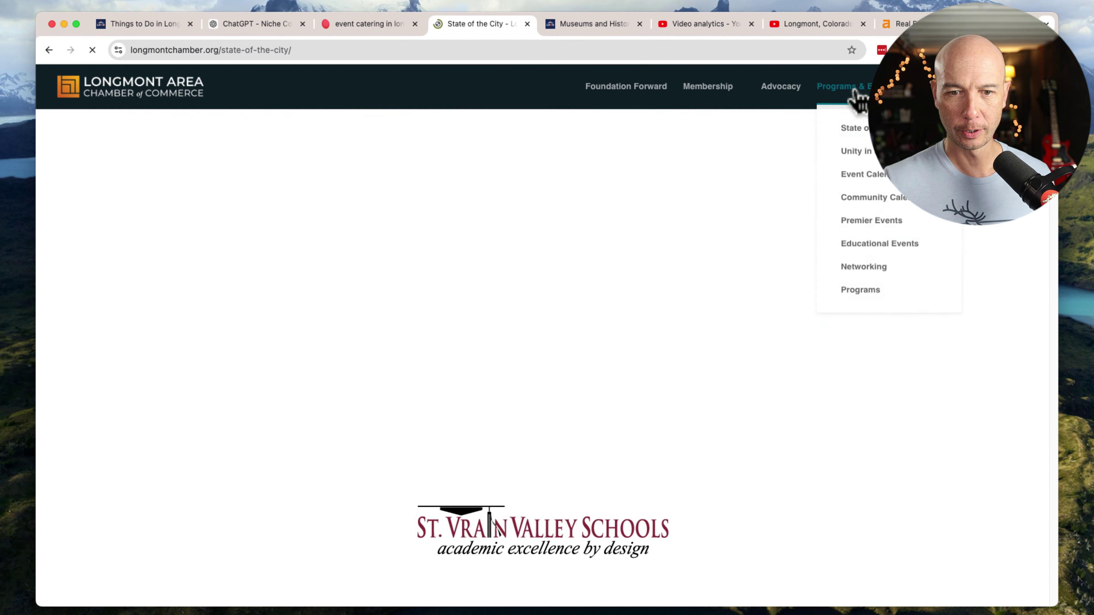
pyautogui.scroll(-5, 680, 347)
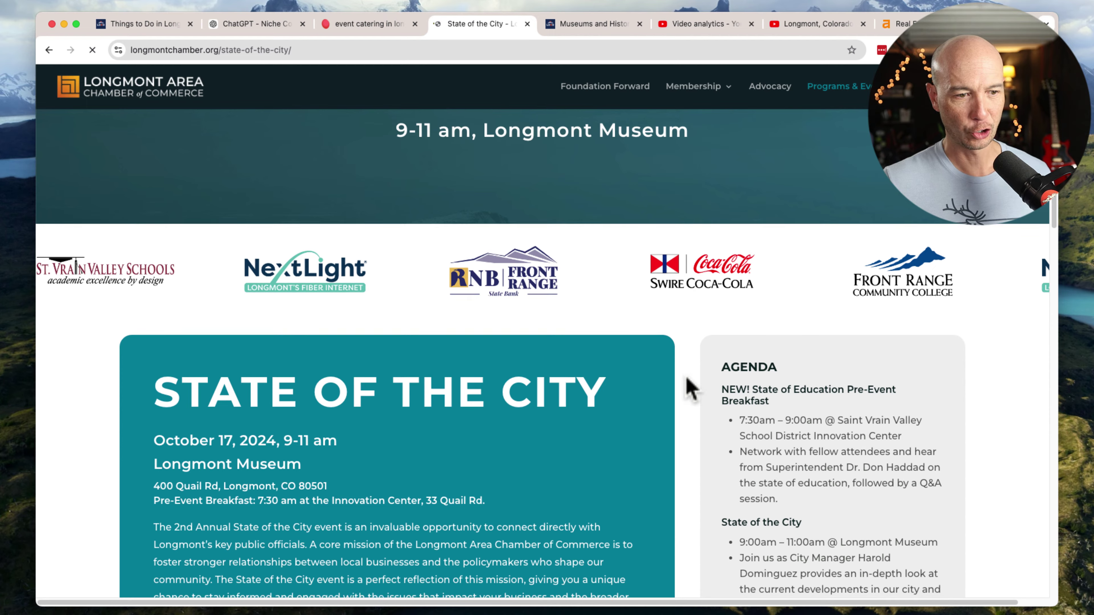
pyautogui.scroll(-5, 686, 379)
pyautogui.scroll(-14, 689, 387)
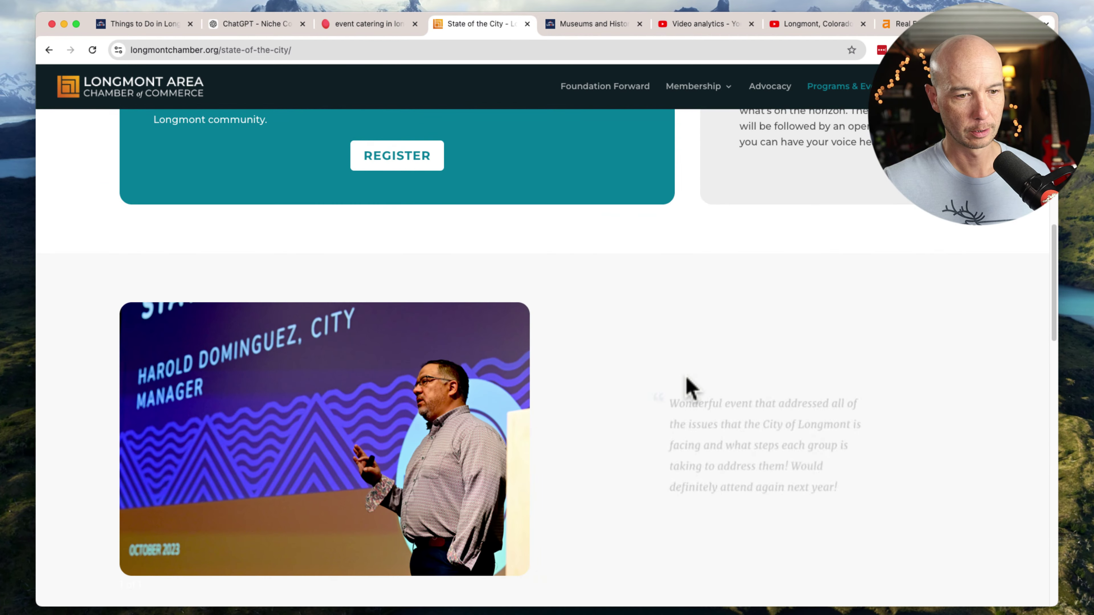
pyautogui.scroll(-5, 657, 405)
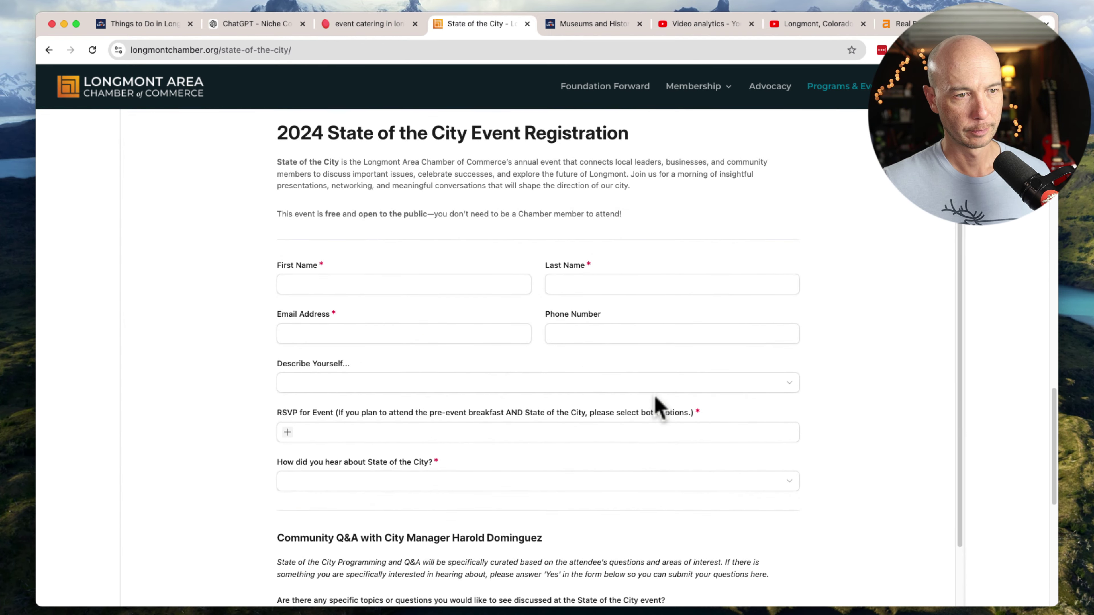
pyautogui.scroll(20, 655, 403)
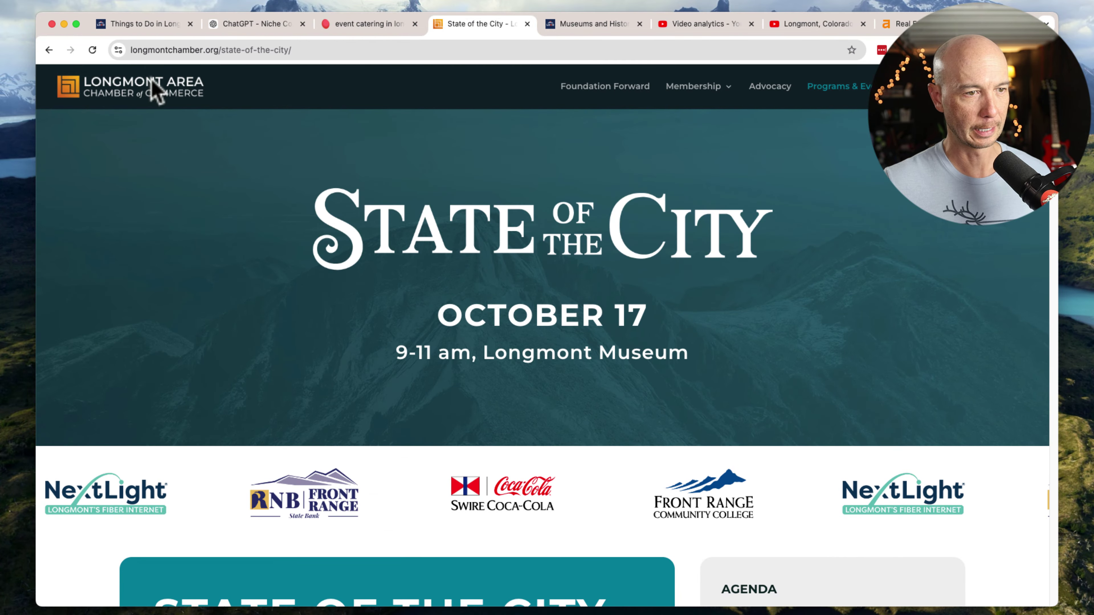
# - Open the chamber's homepage, read through it down to the footer, and look over the Programs & Events options
pyautogui.click(160, 96)
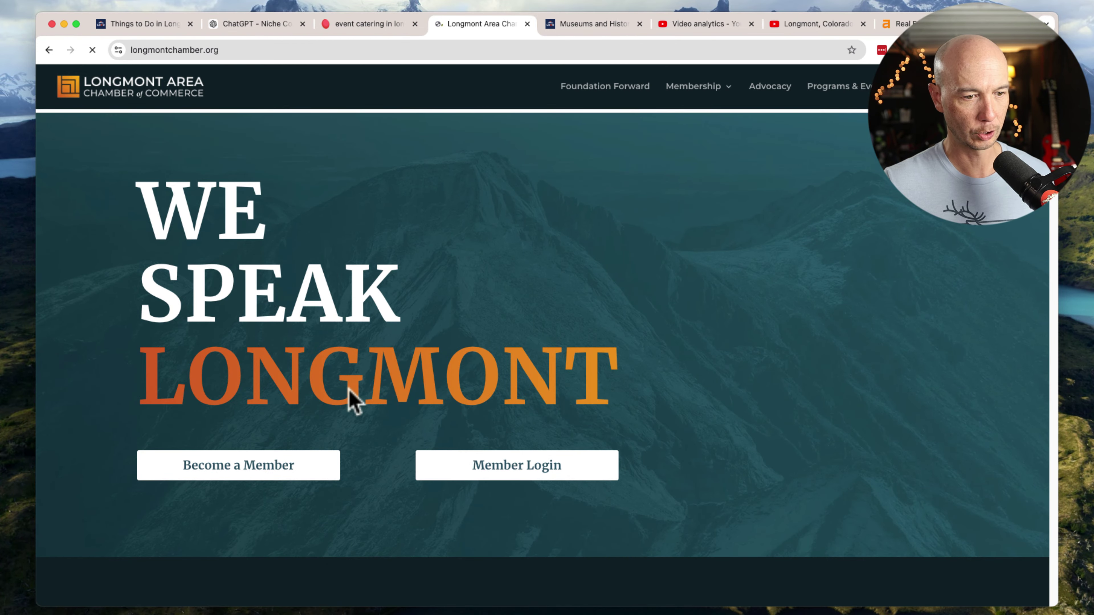
pyautogui.scroll(-15, 348, 386)
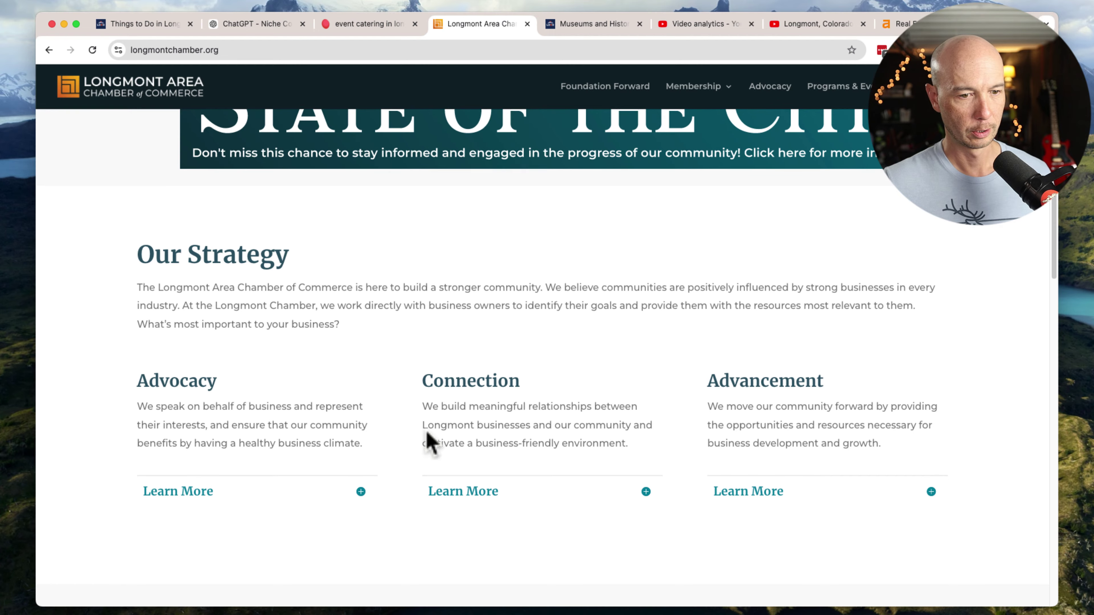
pyautogui.scroll(-5, 430, 440)
pyautogui.scroll(-15, 414, 427)
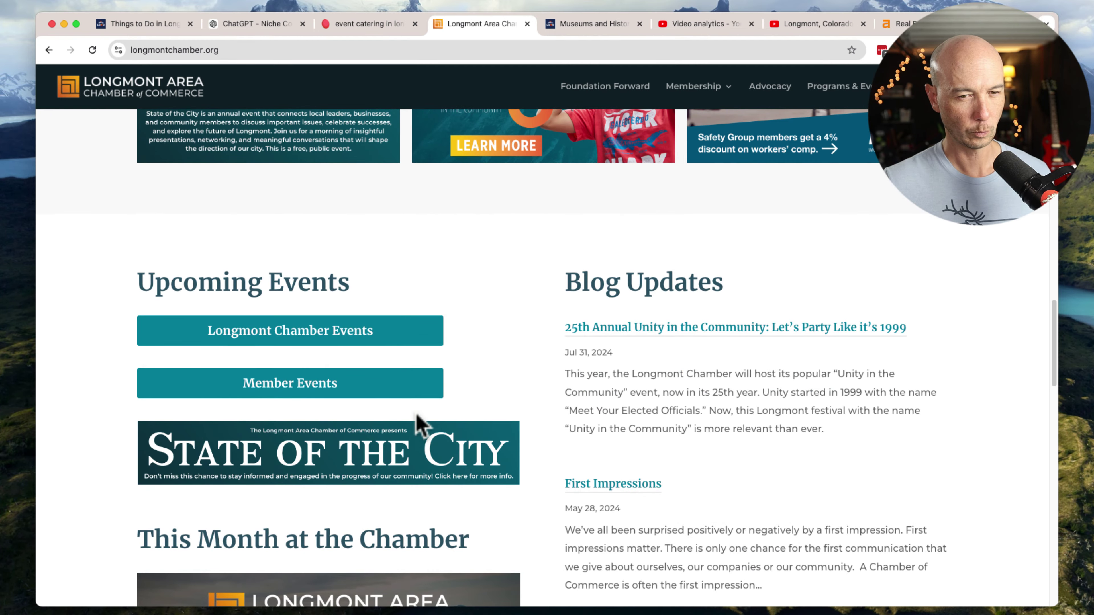
pyautogui.scroll(-8, 499, 401)
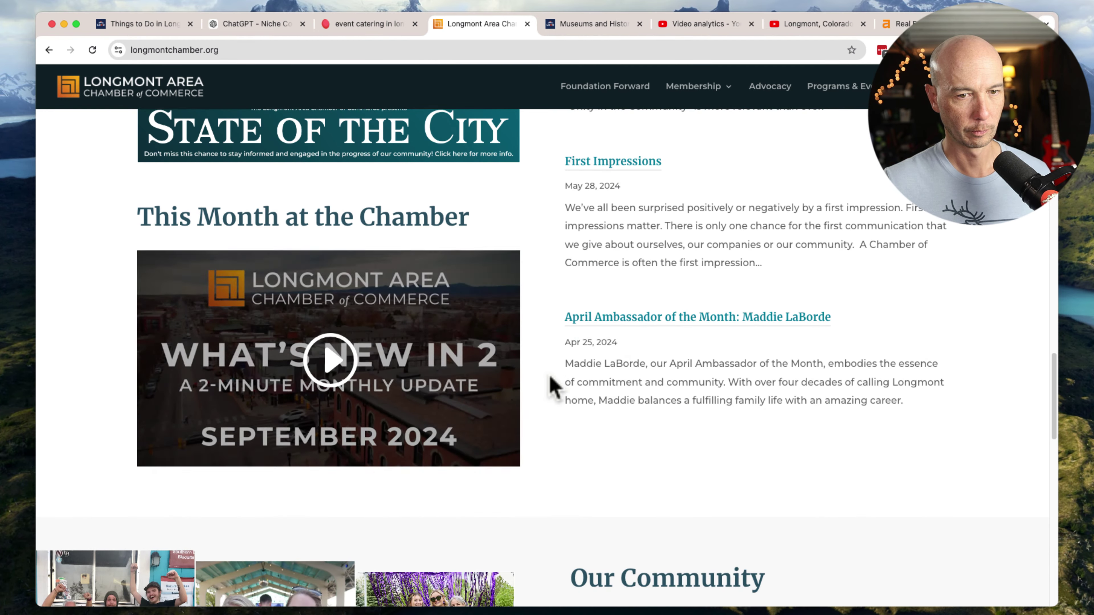
pyautogui.scroll(-15, 553, 385)
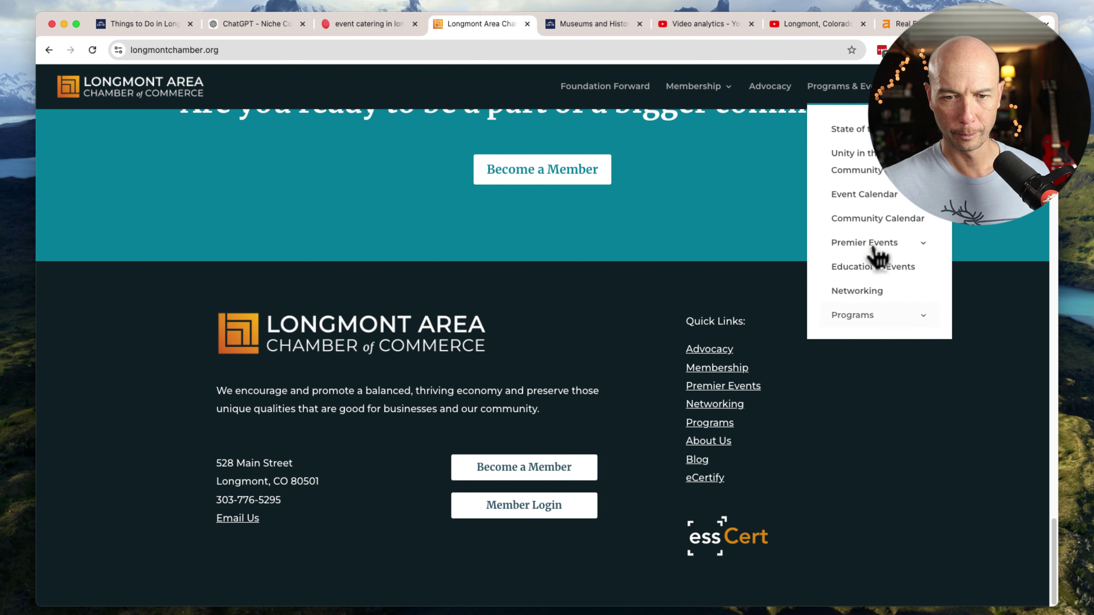
pyautogui.moveTo(860, 325)
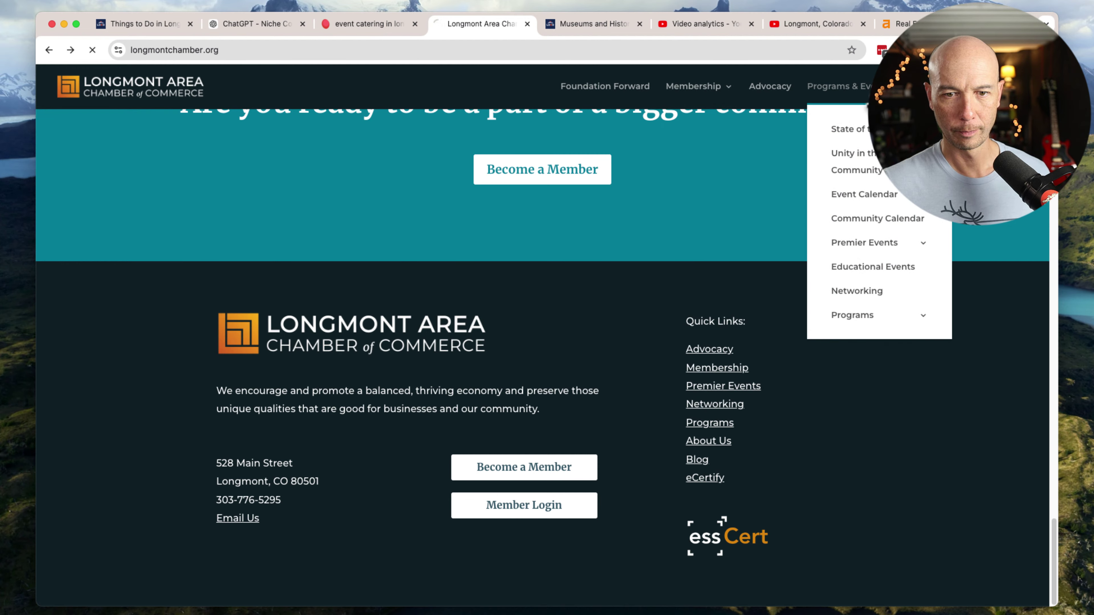
# - Return to the caterers directory, try loading its parent category page by removing "caterers-43" from the URL, and close the chamber site
pyautogui.press('super+bracketleft')
pyautogui.press('super+bracketleft')
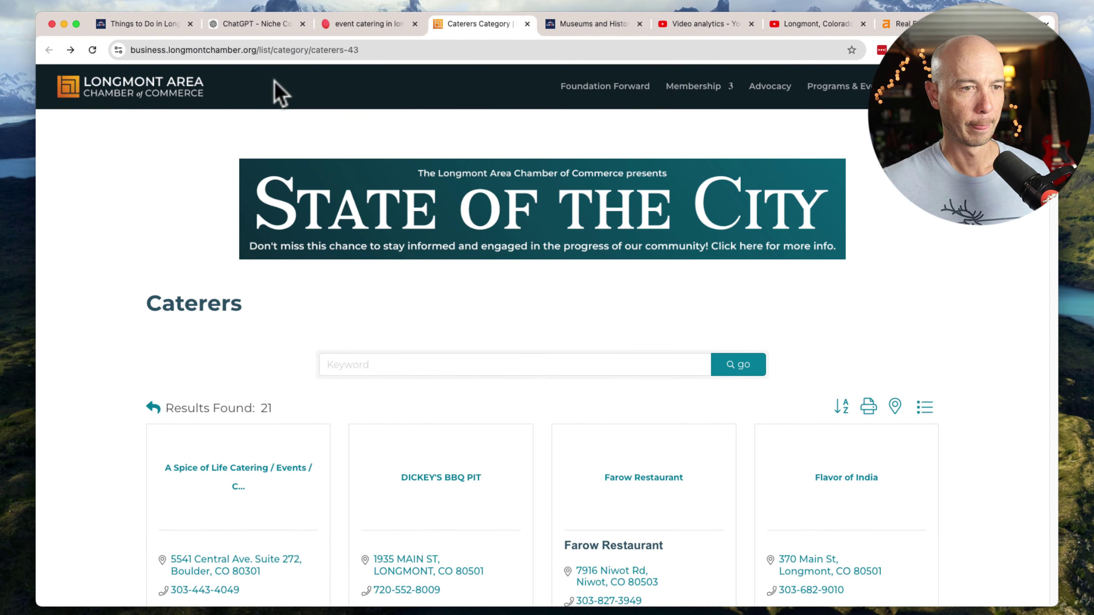
pyautogui.click(293, 49)
pyautogui.click(310, 49)
pyautogui.doubleClick(350, 50)
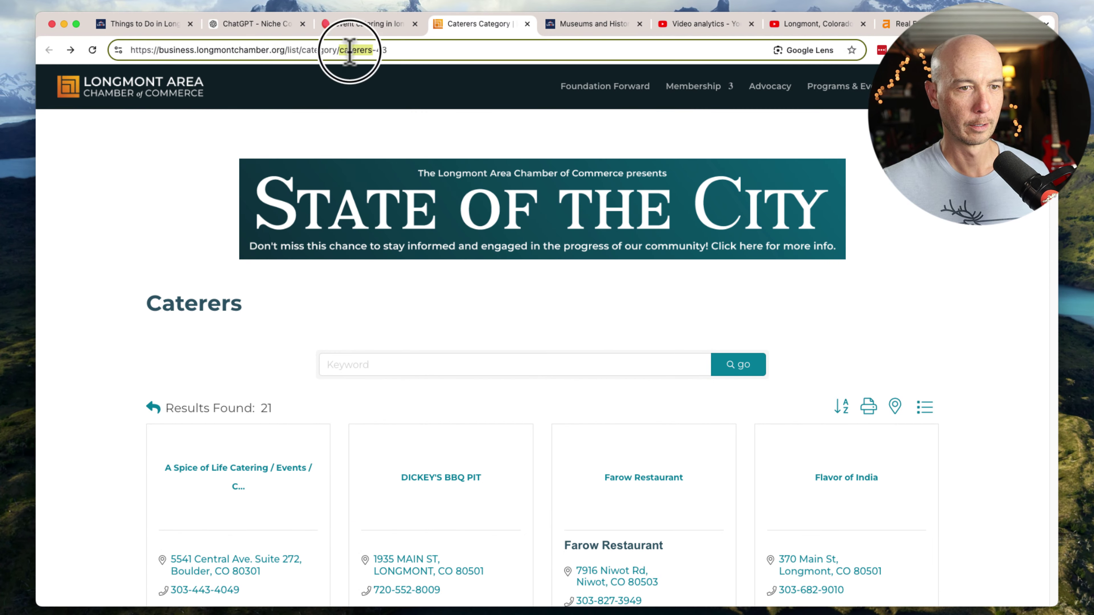
pyautogui.moveTo(350, 50); pyautogui.dragTo(418, 49)
pyautogui.press('BackSpace')
pyautogui.press('Return')
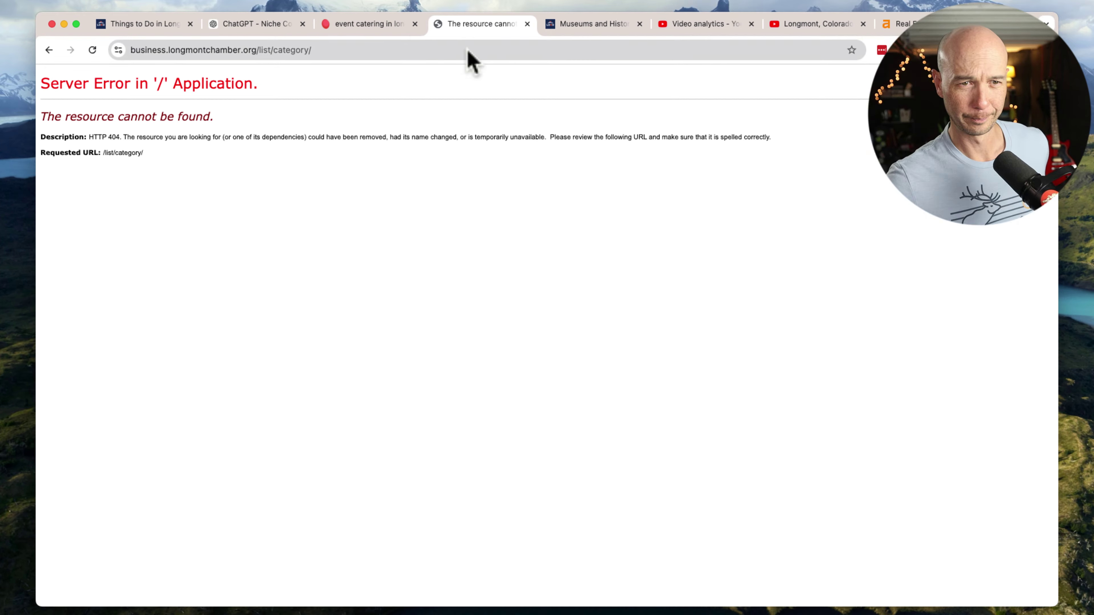
pyautogui.click(527, 23)
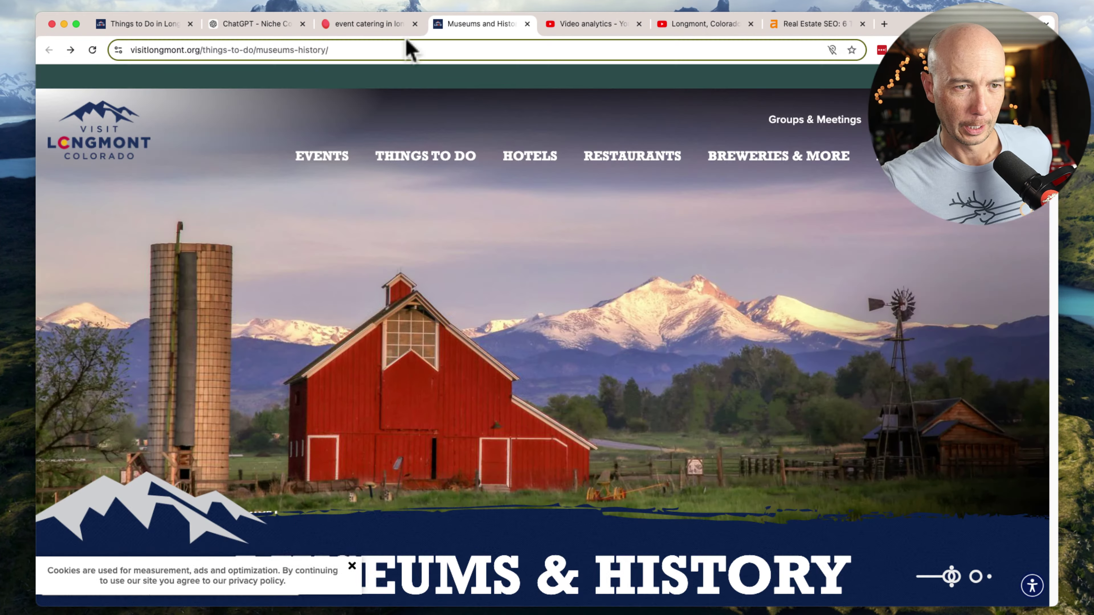
# - Return to the ChatGPT keyword list and review the examples under Comparison and "Best of" Keywords and Seasonal and Holiday Keywords
pyautogui.click(390, 25)
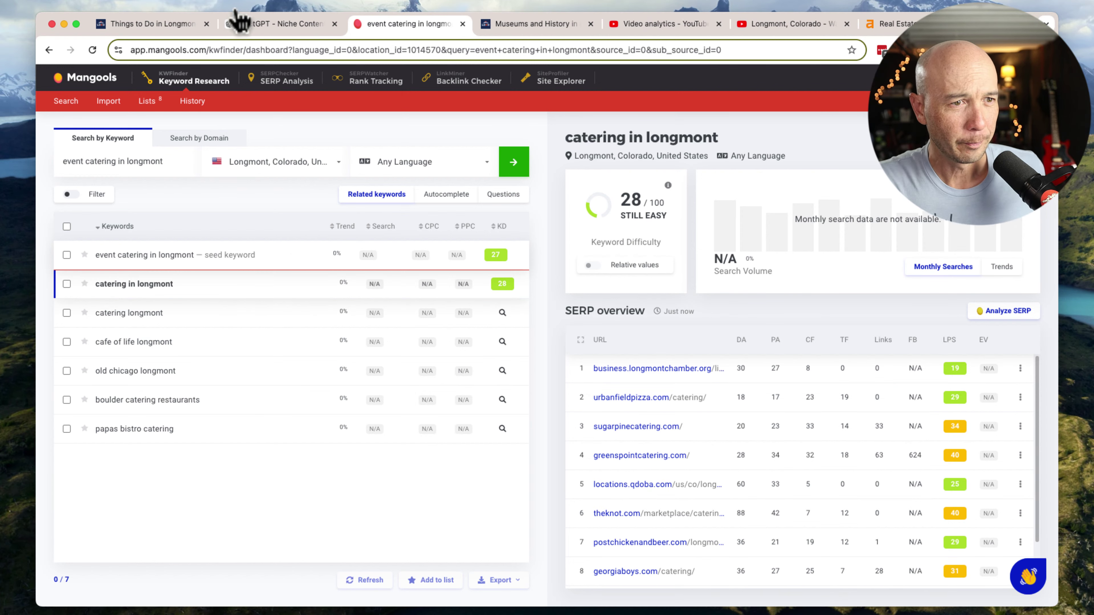
pyautogui.click(262, 26)
pyautogui.scroll(-5, 428, 362)
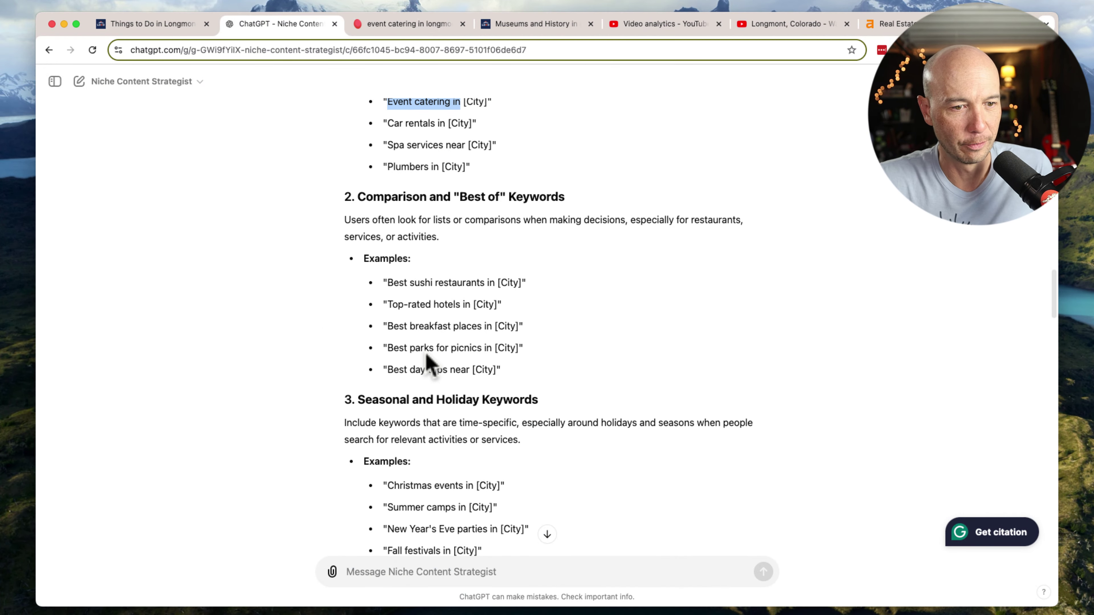
pyautogui.scroll(3, 545, 329)
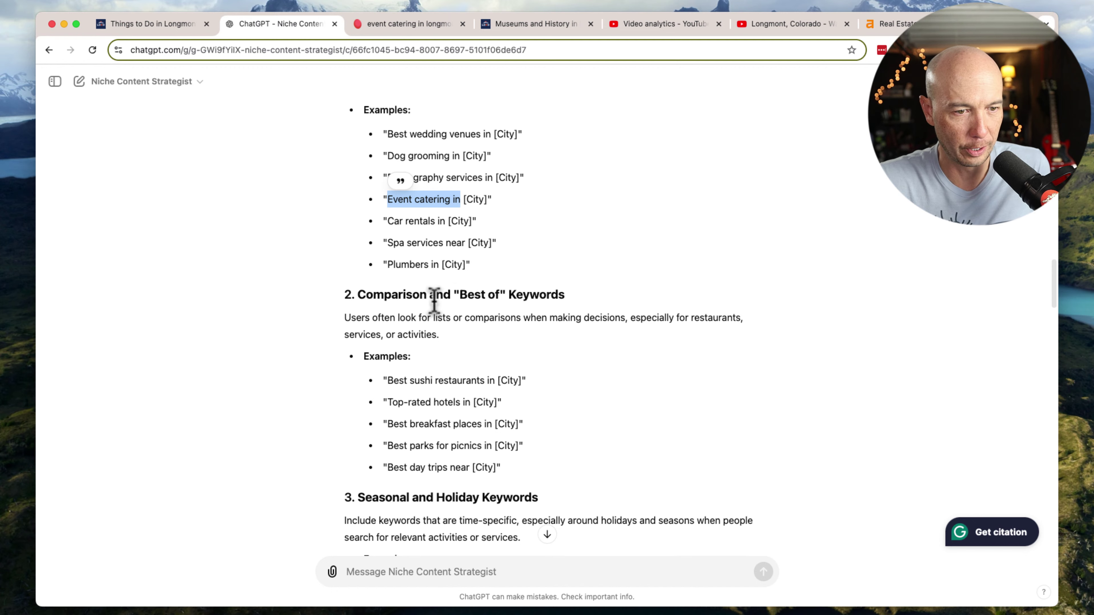
pyautogui.scroll(-2, 454, 318)
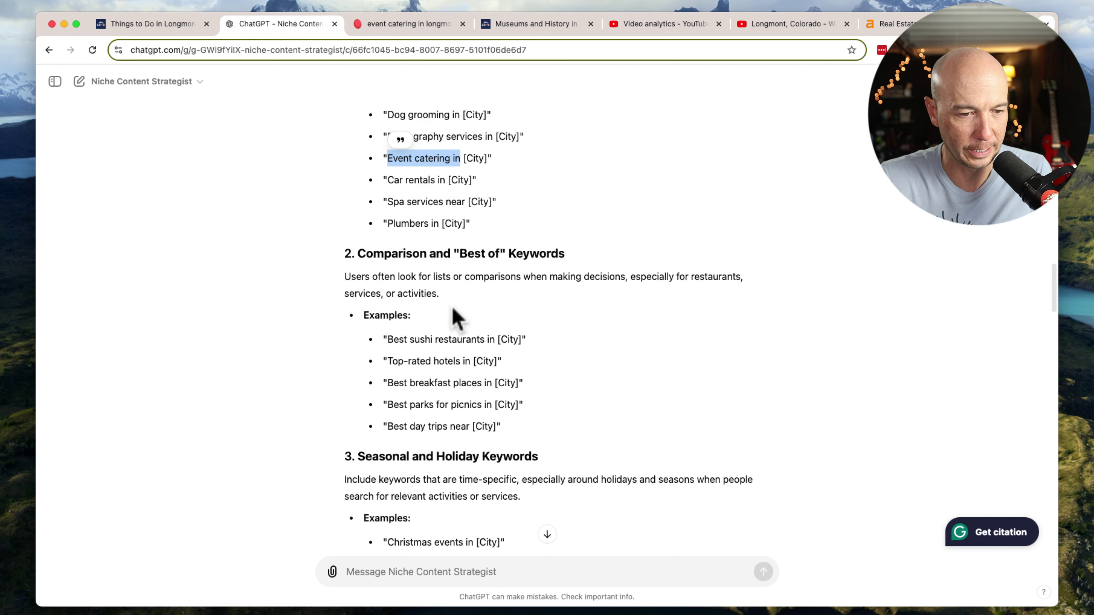
pyautogui.scroll(-3, 500, 276)
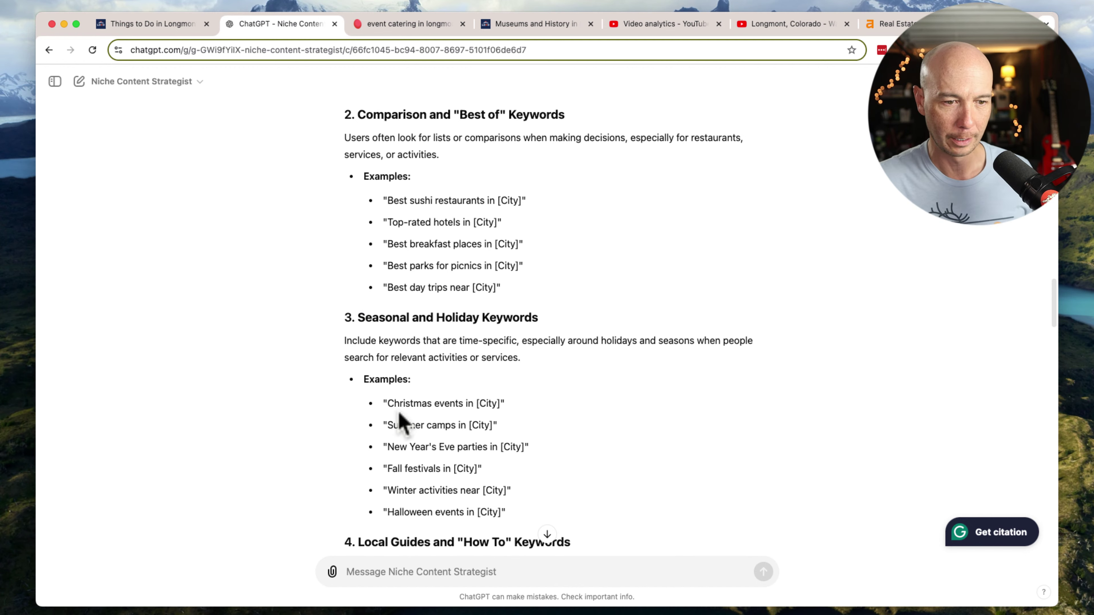
pyautogui.scroll(-3, 388, 406)
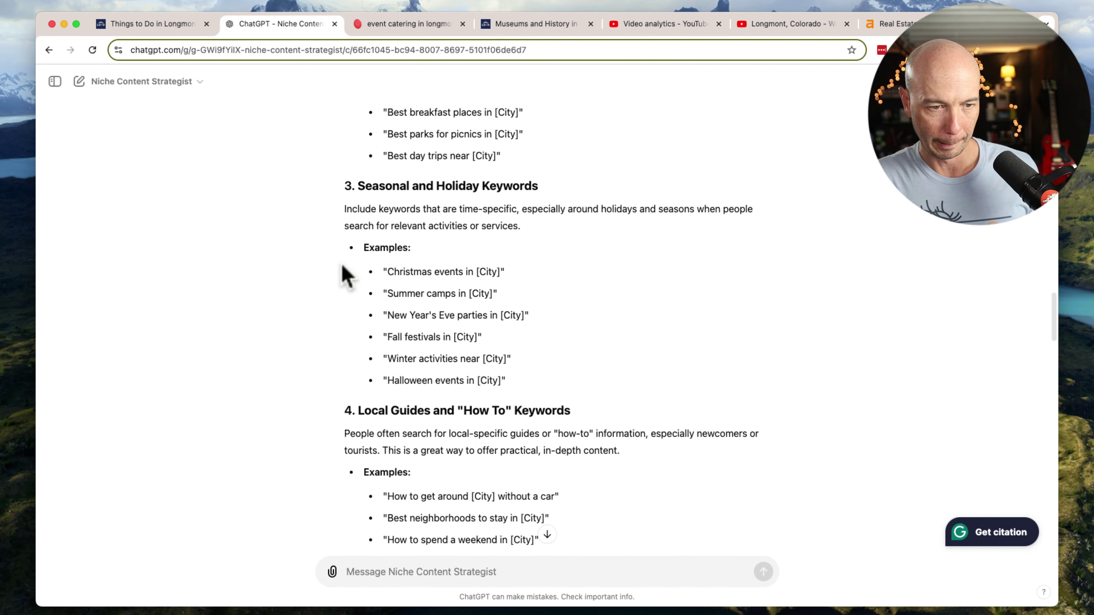
pyautogui.scroll(2, 399, 181)
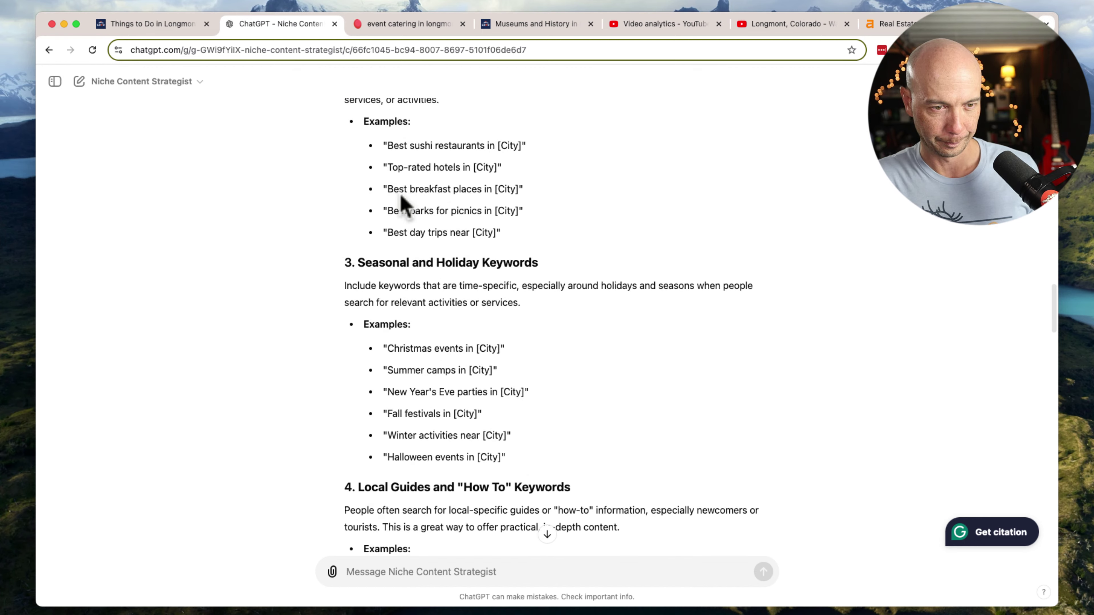
# - Take "Best breakfast places in" from the keyword list and search KWFinder for "best breakfast places in longmont"
pyautogui.moveTo(387, 189); pyautogui.dragTo(486, 190)
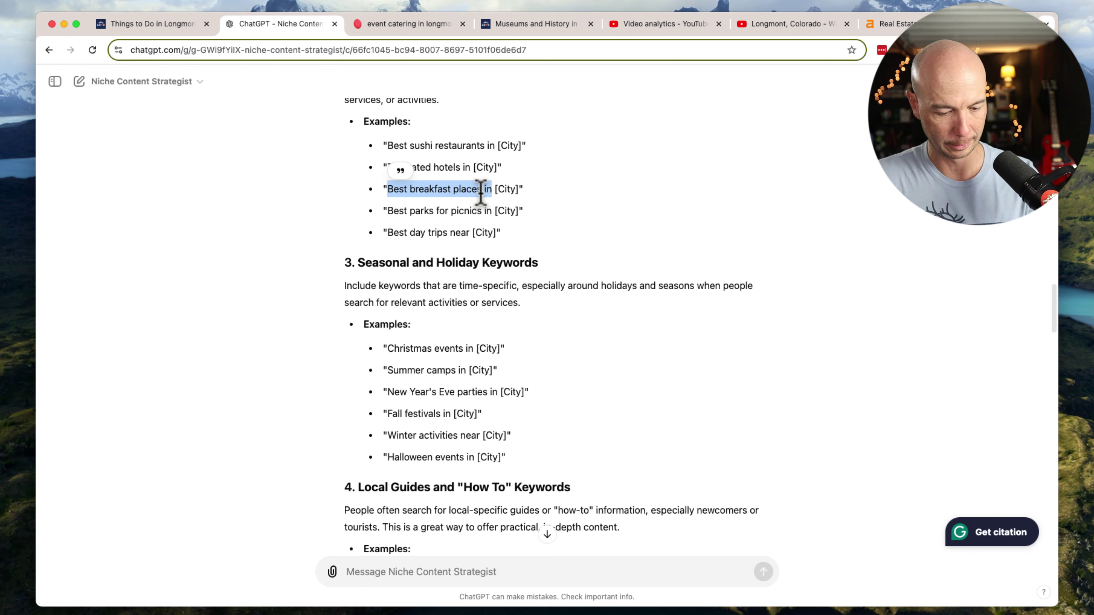
pyautogui.click(418, 24)
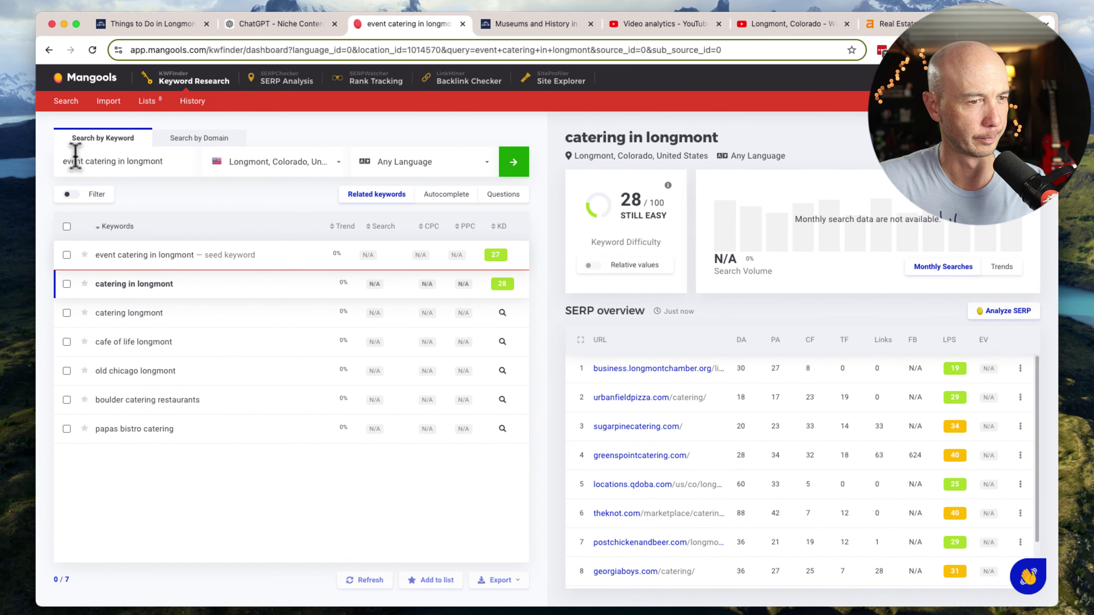
pyautogui.doubleClick(75, 158)
pyautogui.moveTo(75, 158); pyautogui.dragTo(117, 161)
pyautogui.write('best breakfast places in')
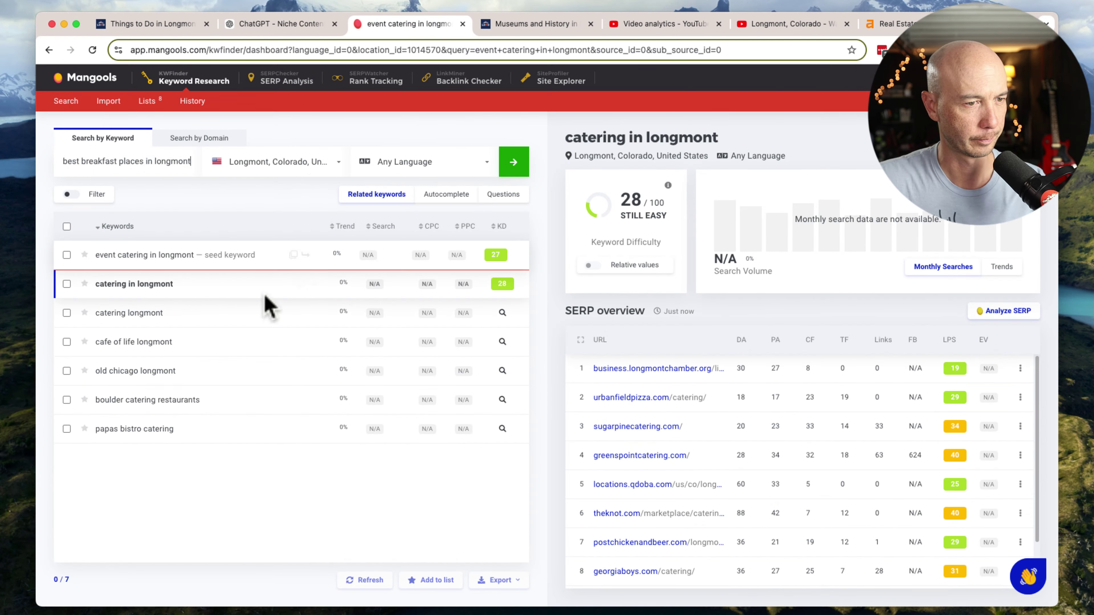
pyautogui.press('Return')
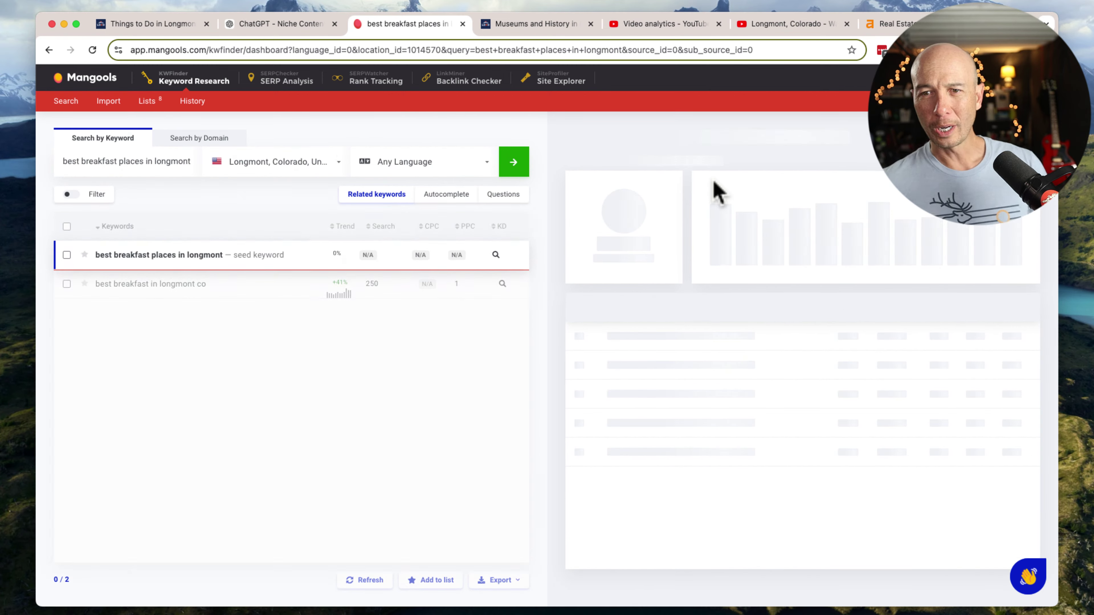
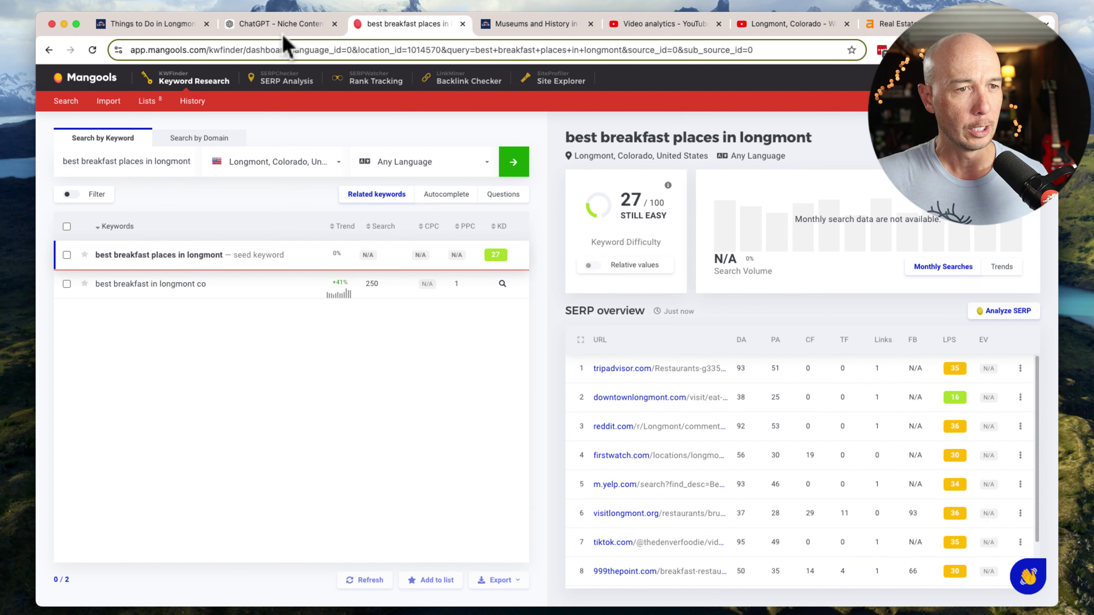
# - Return to the ChatGPT keyword list, pick "Best parks for picnics", and look up "best parks for picnics in longmont" in KWFinder
pyautogui.click(280, 24)
pyautogui.scroll(-2, 400, 484)
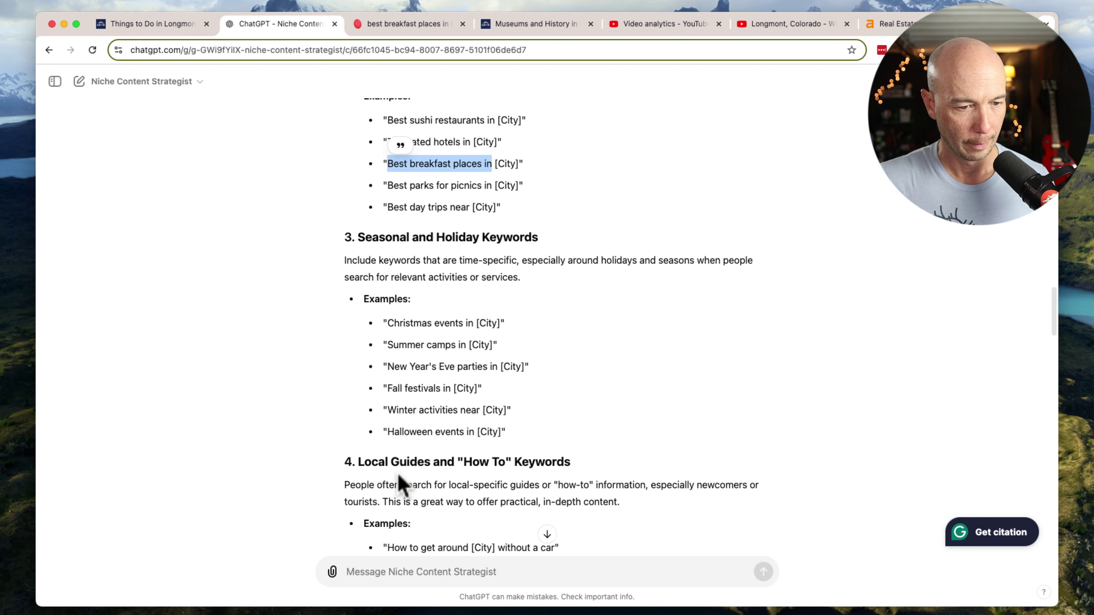
pyautogui.scroll(-4, 342, 237)
pyautogui.scroll(3, 361, 320)
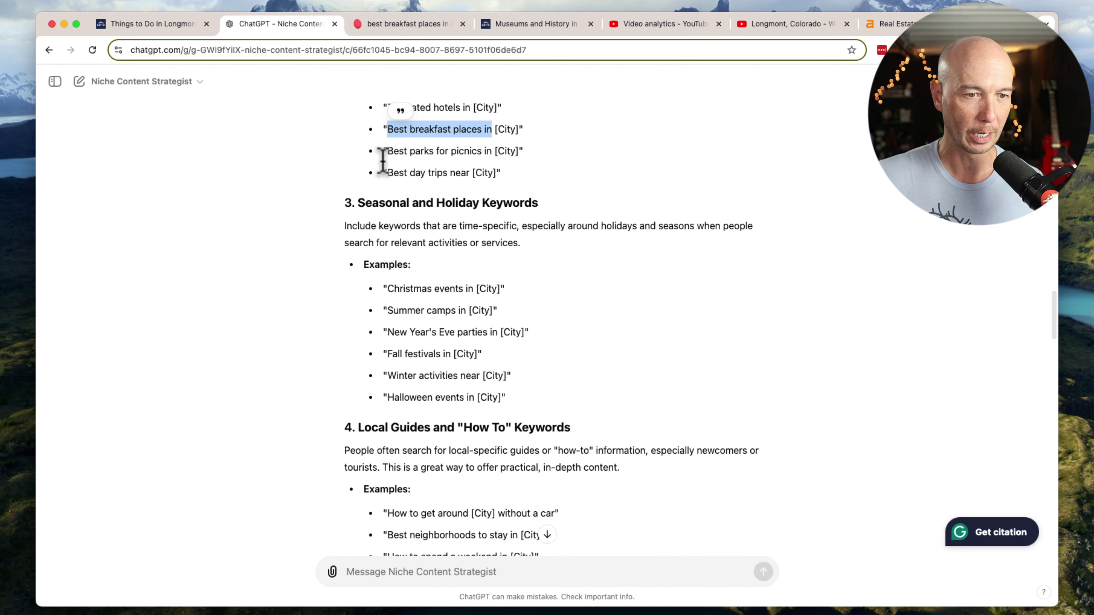
pyautogui.moveTo(387, 151); pyautogui.dragTo(468, 151)
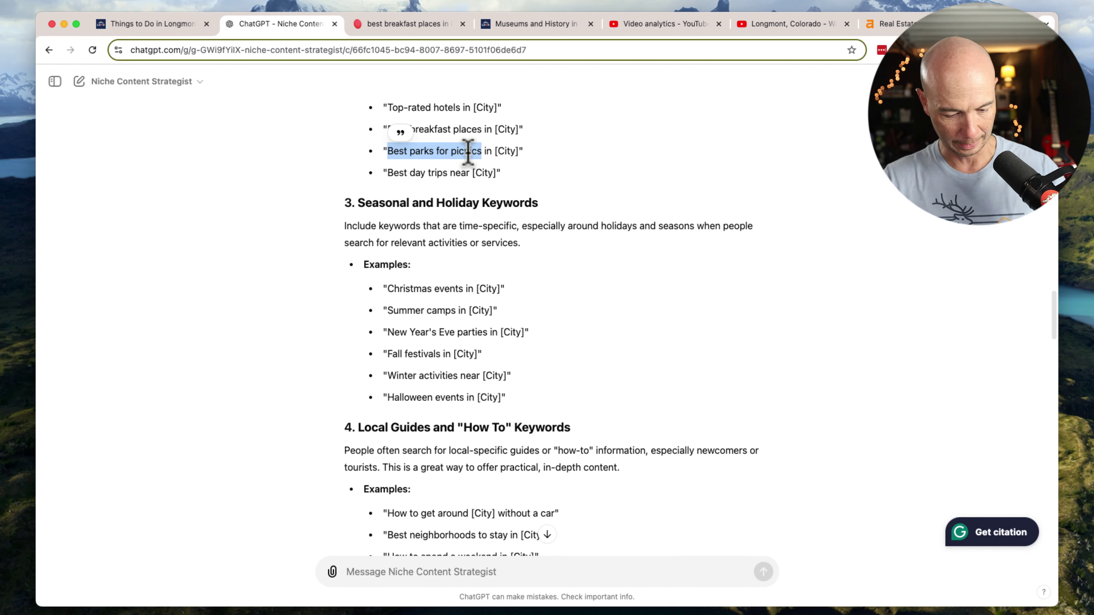
pyautogui.click(370, 24)
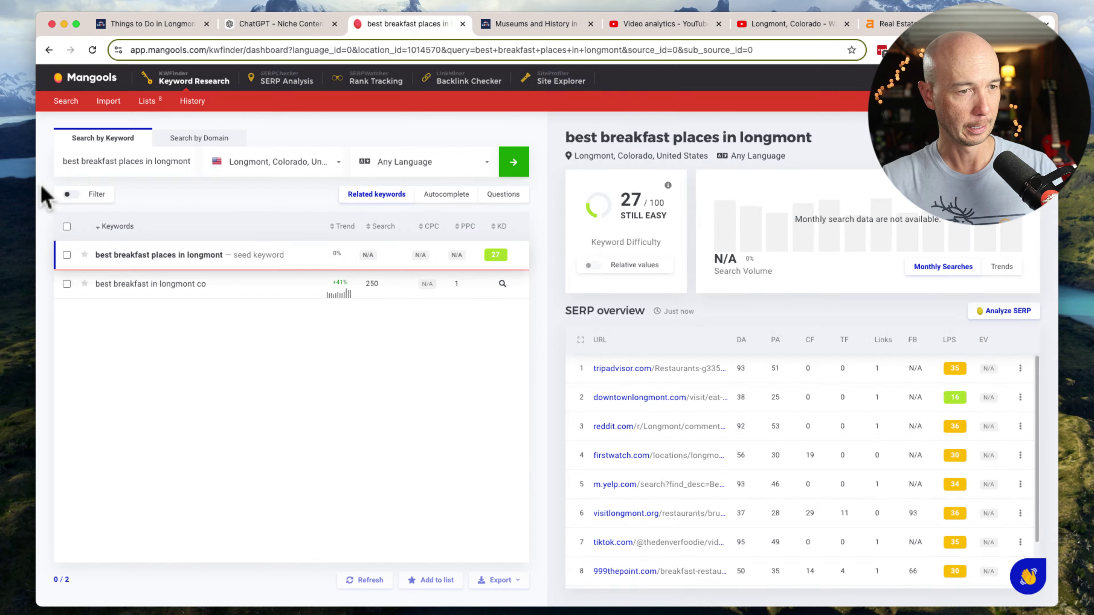
pyautogui.tripleClick(69, 160)
pyautogui.write('best parks for picnics in longmont')
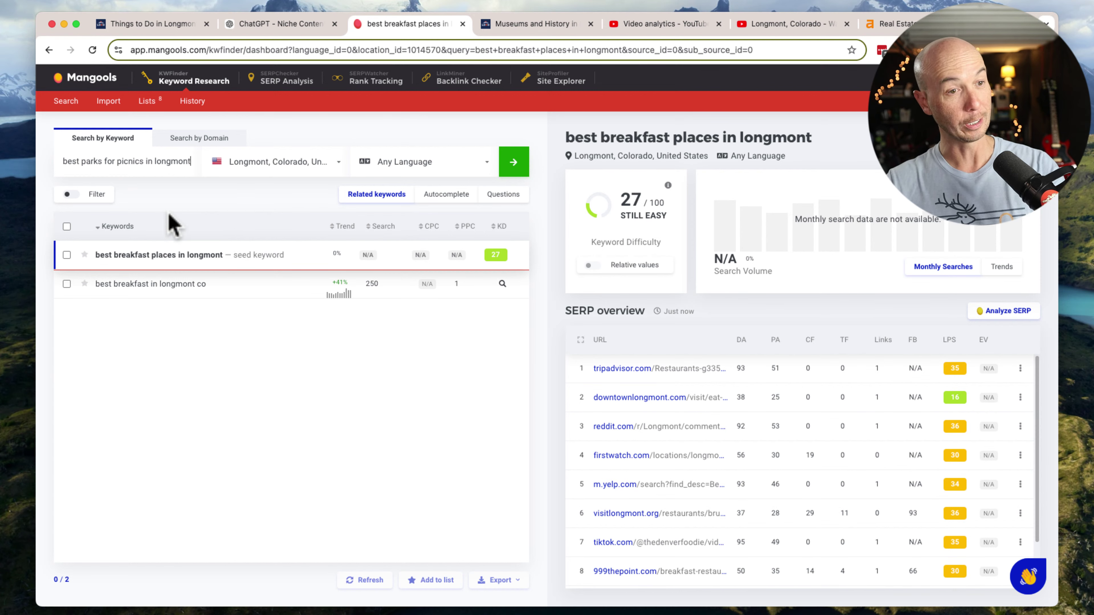
pyautogui.press('Return')
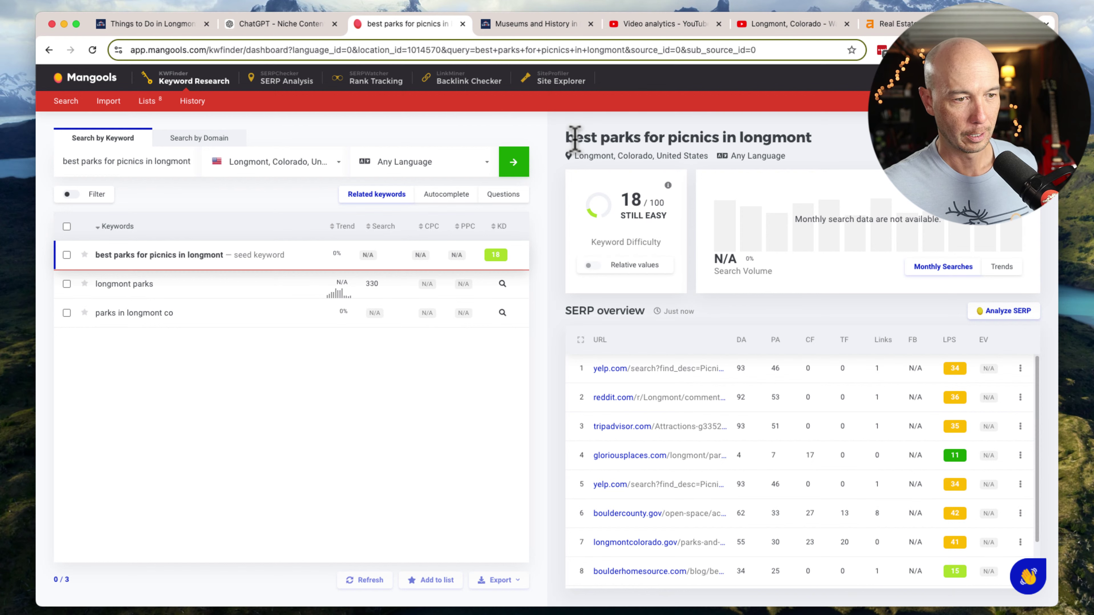
# - Go back to ChatGPT and review the remaining keyword categories, from Local Guides and "How To" Keywords through Review-Based Keywords and Key Takeaways
pyautogui.click(276, 27)
pyautogui.scroll(-6, 402, 375)
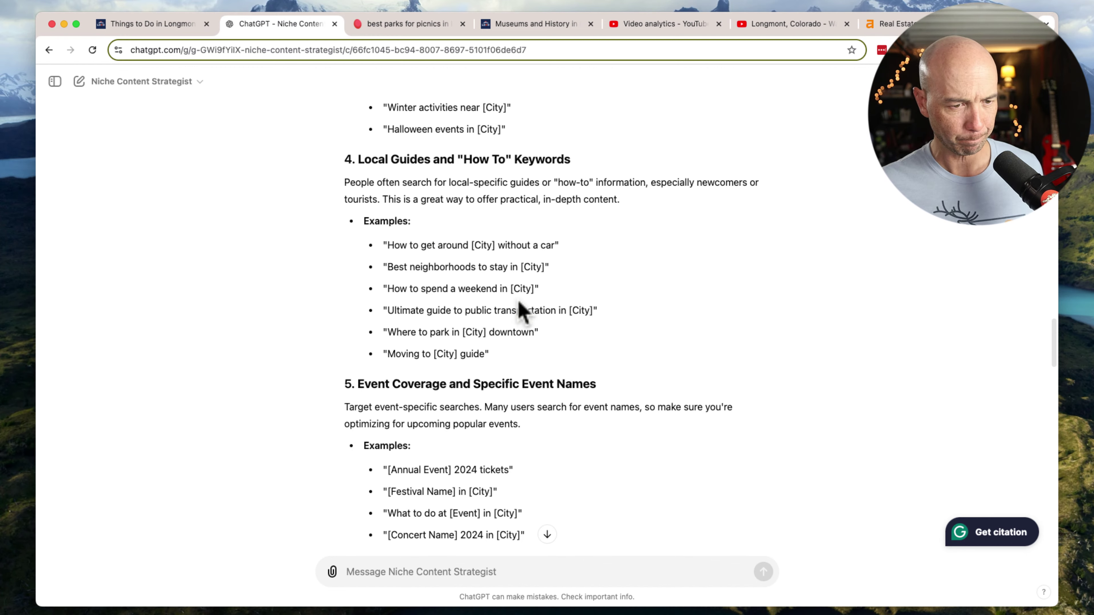
pyautogui.scroll(-3, 521, 310)
pyautogui.scroll(-3, 521, 311)
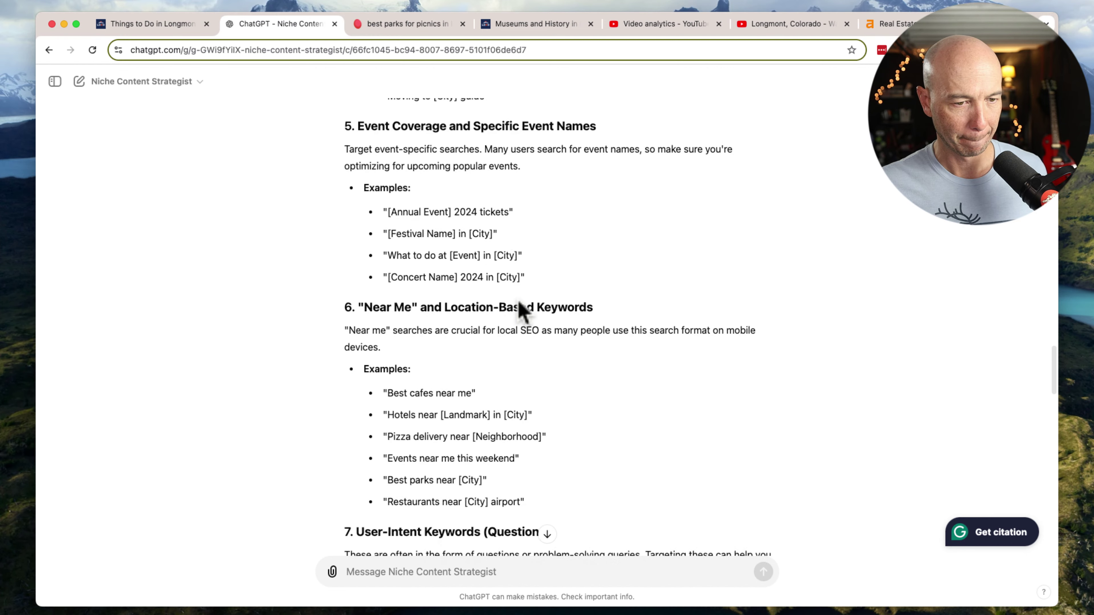
pyautogui.scroll(-3, 647, 435)
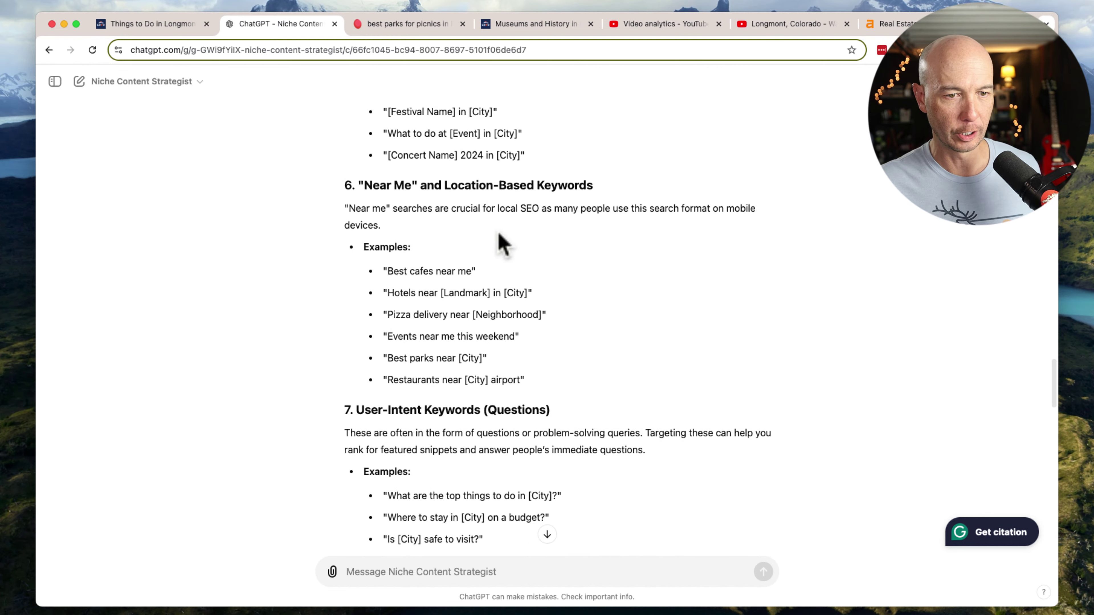
pyautogui.scroll(-4, 496, 235)
pyautogui.scroll(-6, 666, 290)
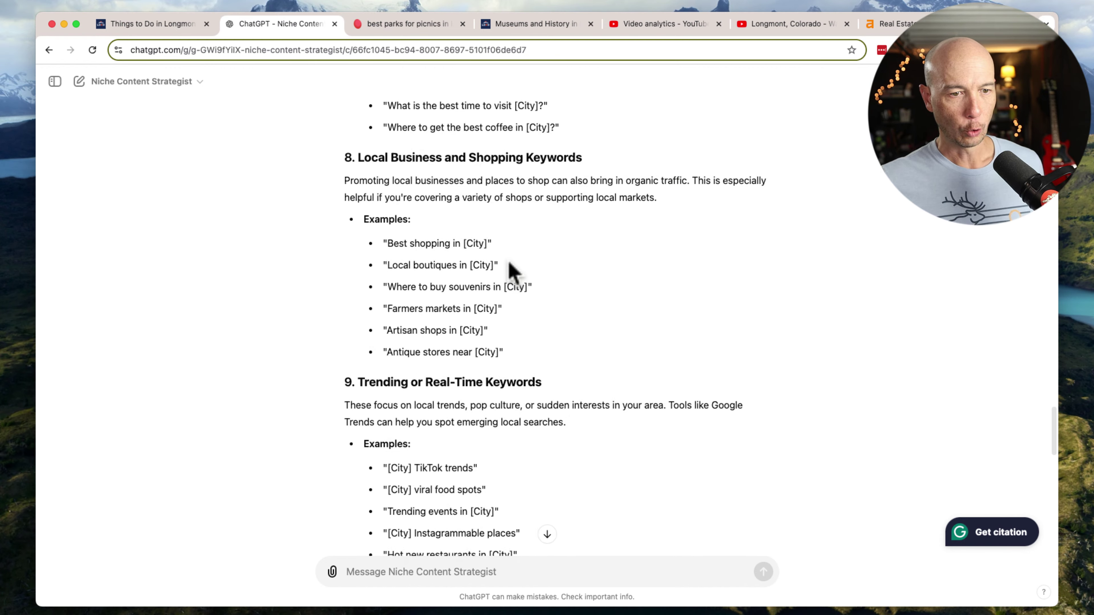
pyautogui.scroll(-5, 568, 257)
pyautogui.scroll(-5, 562, 259)
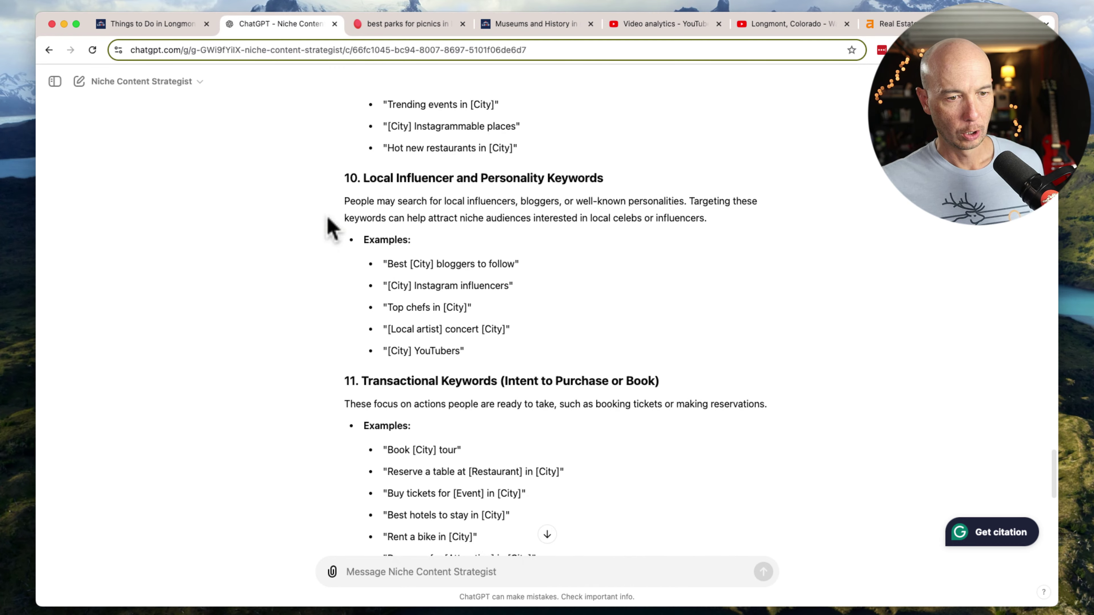
pyautogui.scroll(-4, 512, 192)
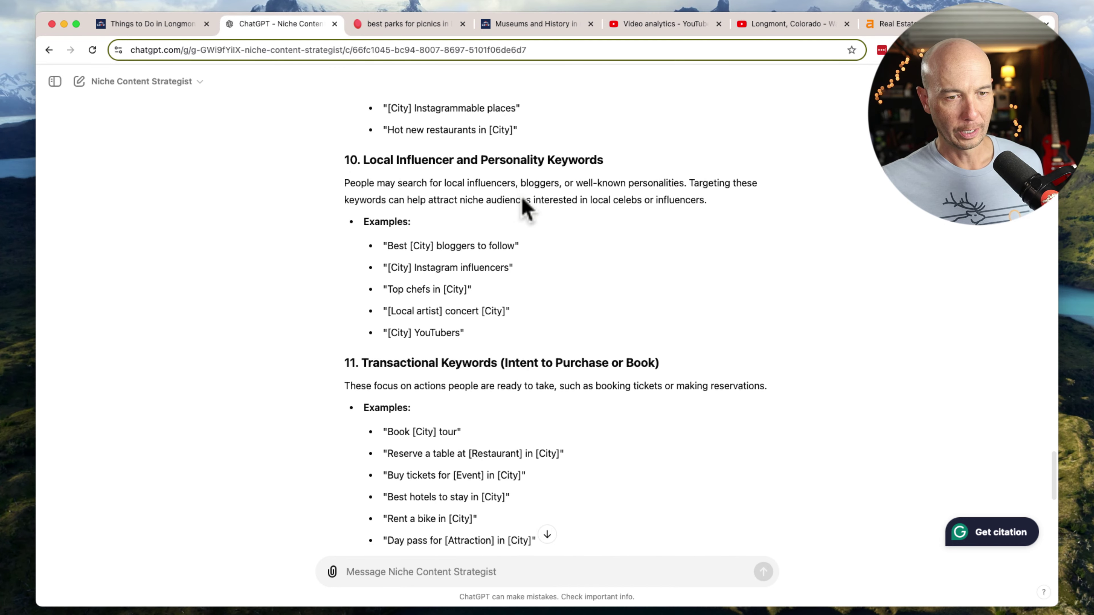
pyautogui.scroll(-5, 642, 276)
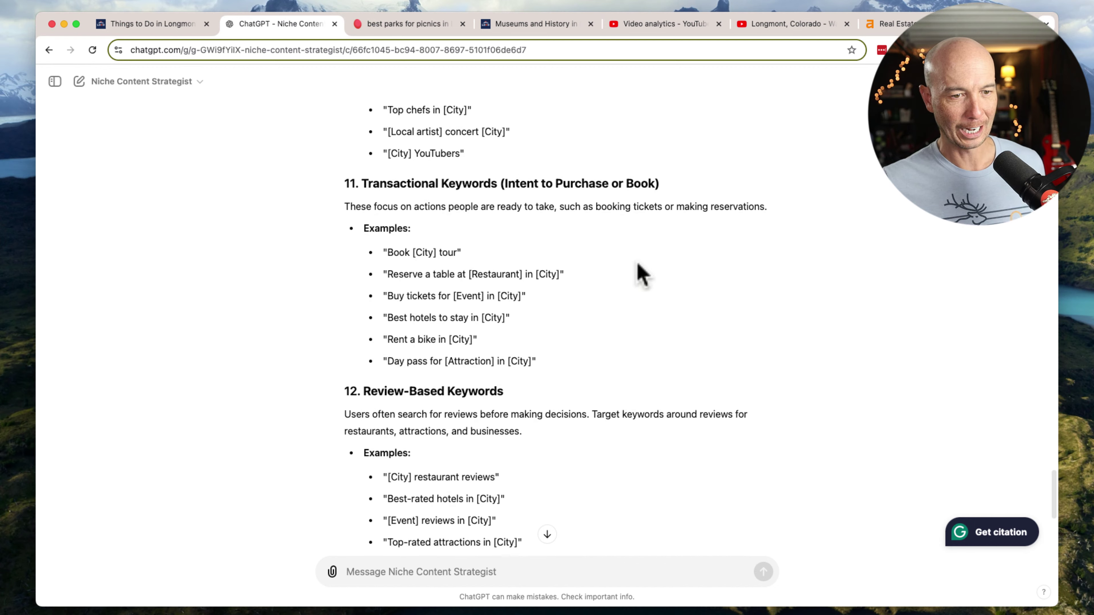
pyautogui.scroll(-4, 642, 276)
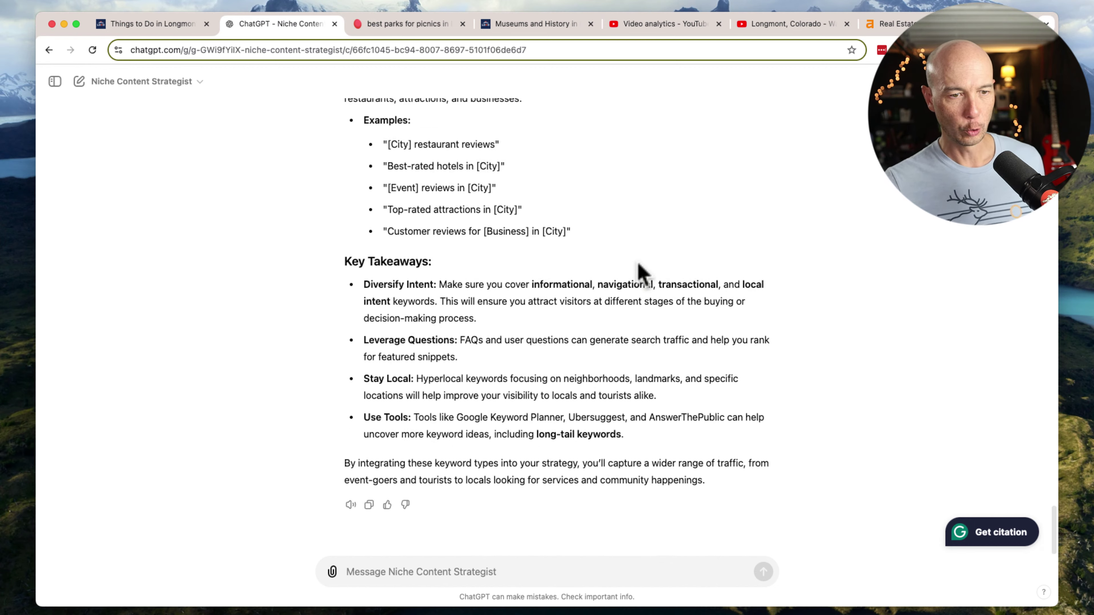
# - Revisit the Service-Related Keywords section and ask ChatGPT to "give 25 more service related keywords"
pyautogui.scroll(20, 637, 278)
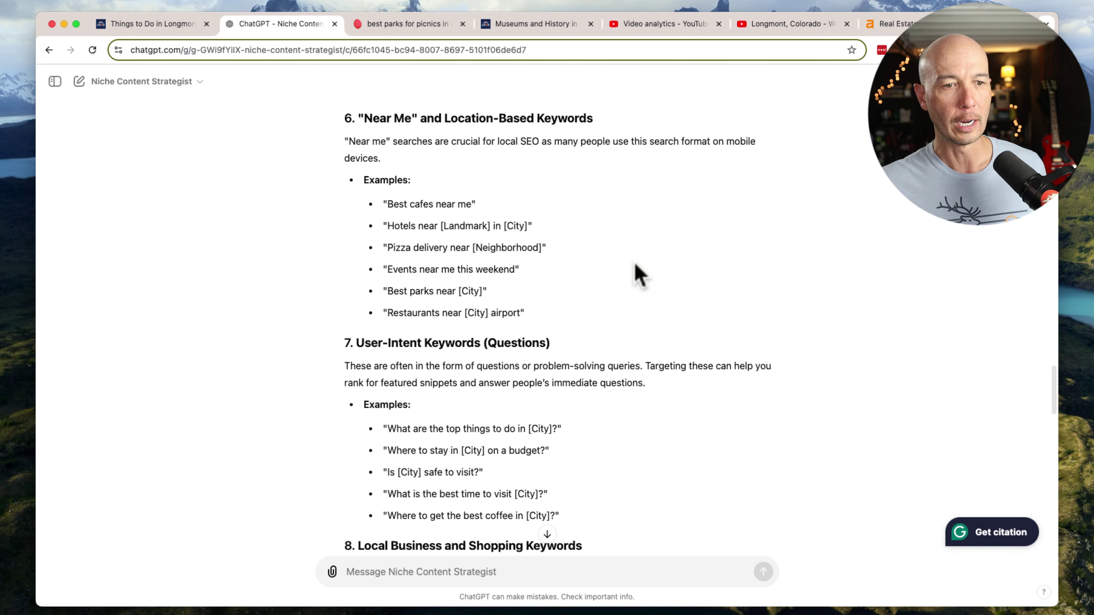
pyautogui.scroll(15, 470, 315)
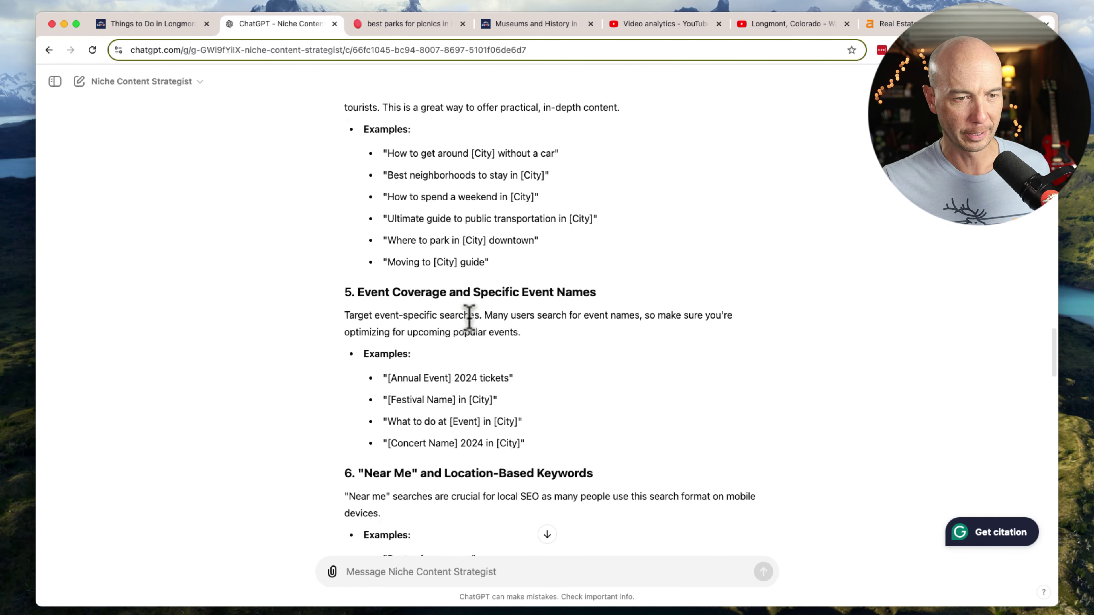
pyautogui.scroll(9, 468, 308)
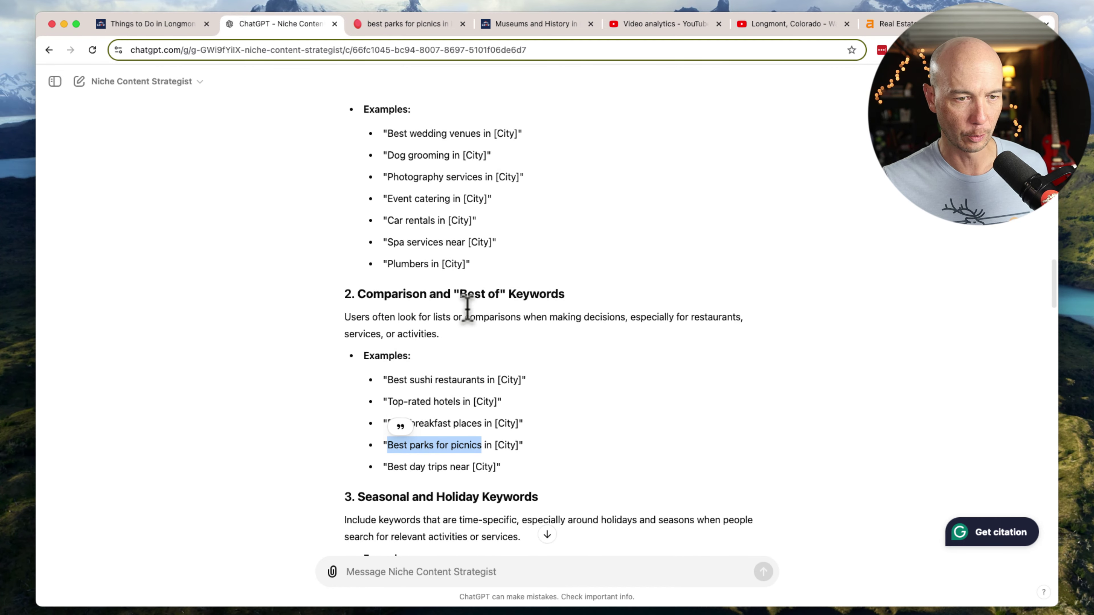
pyautogui.scroll(3, 467, 309)
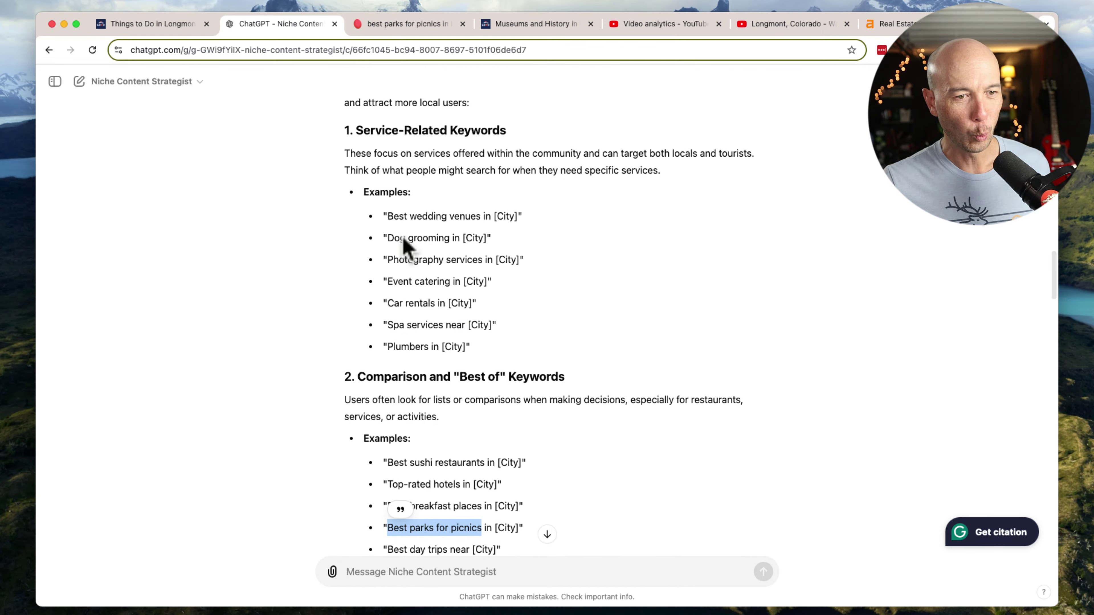
pyautogui.click(378, 161)
pyautogui.moveTo(357, 133); pyautogui.dragTo(536, 340)
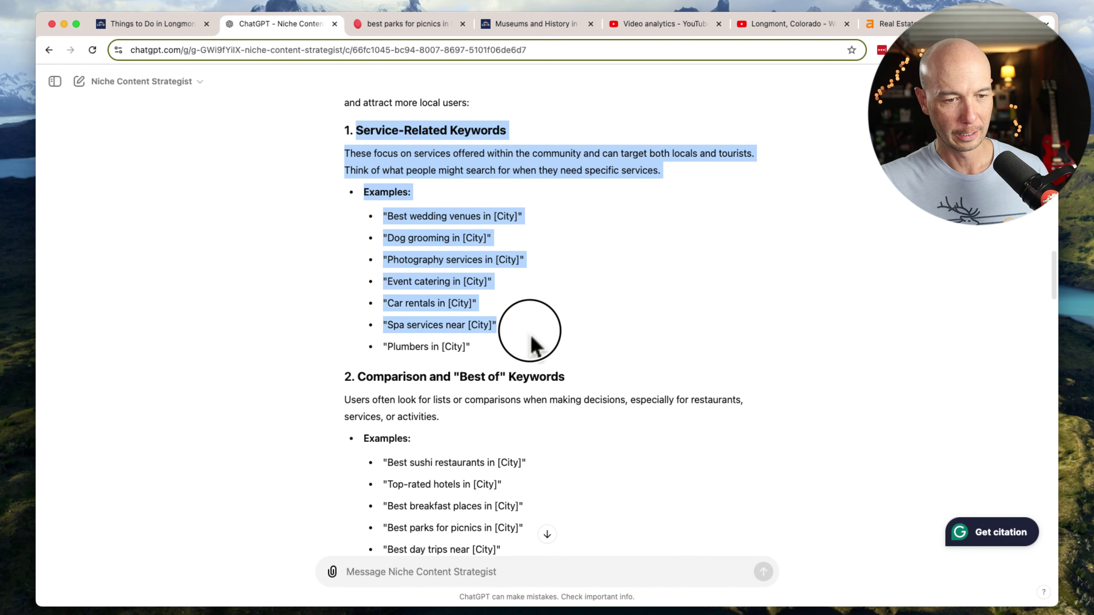
pyautogui.click(542, 585)
pyautogui.write('g')
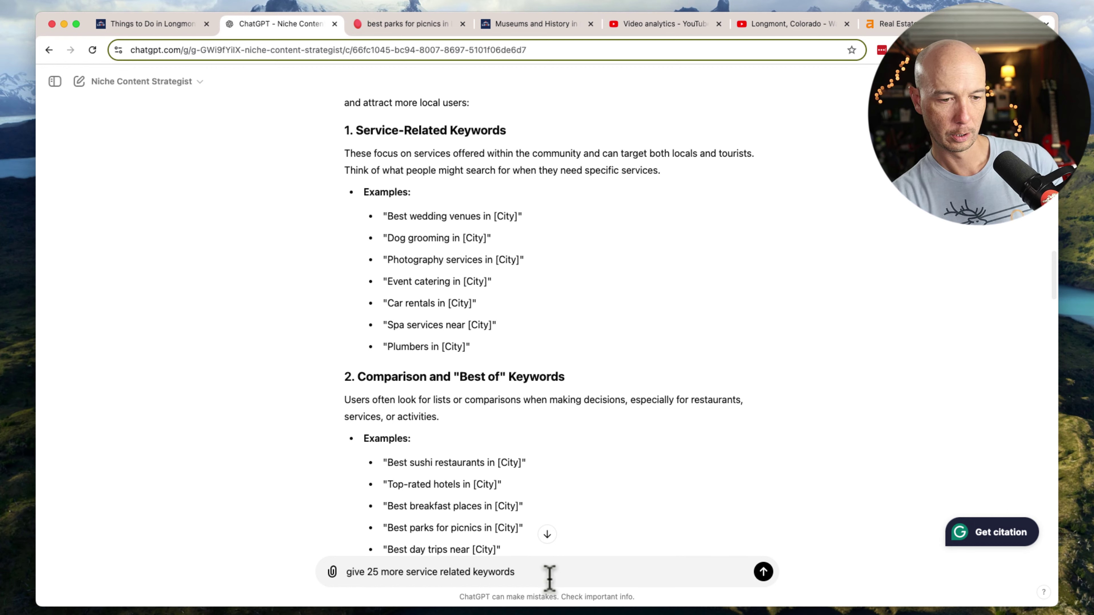
pyautogui.press('Return')
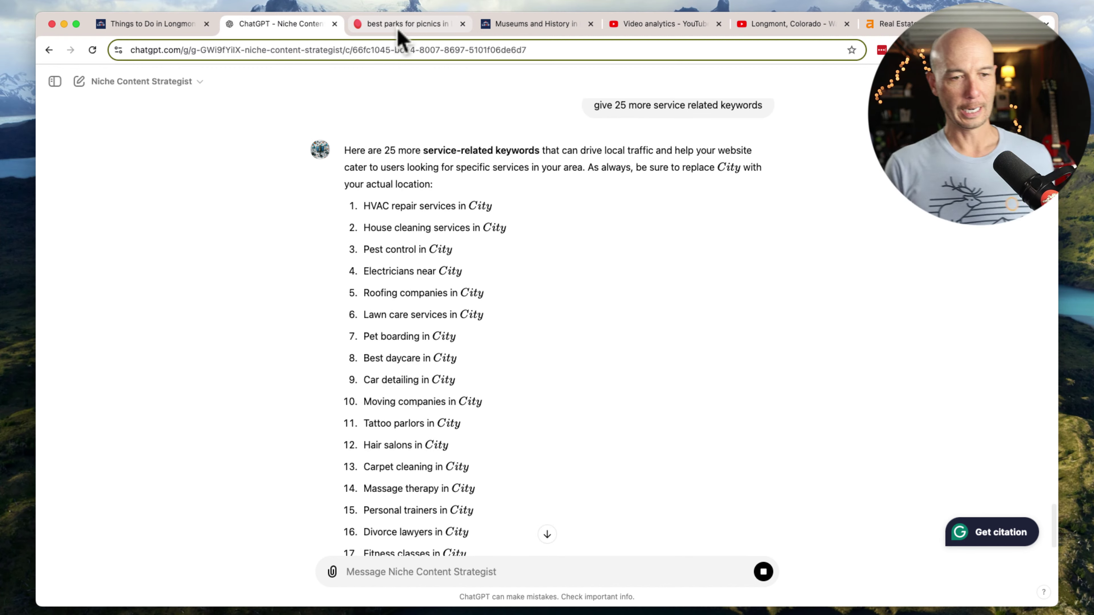
# - Search KWFinder for "car detailing in longmont" and check the competition for "auto detailing longmont" and "car detailing longmont co"
pyautogui.click(398, 25)
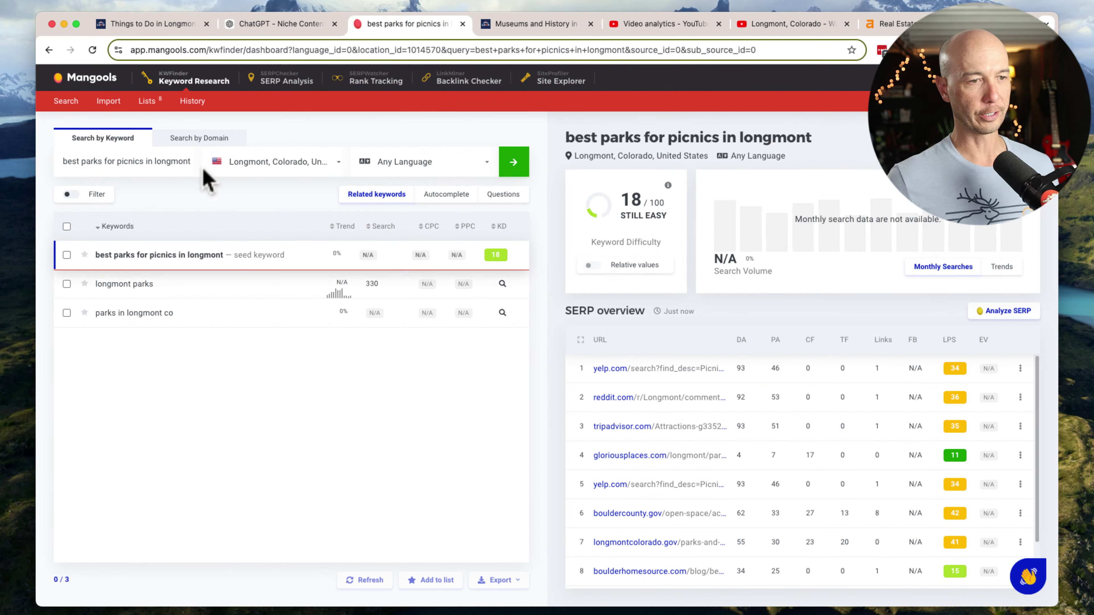
pyautogui.moveTo(68, 162); pyautogui.dragTo(127, 161)
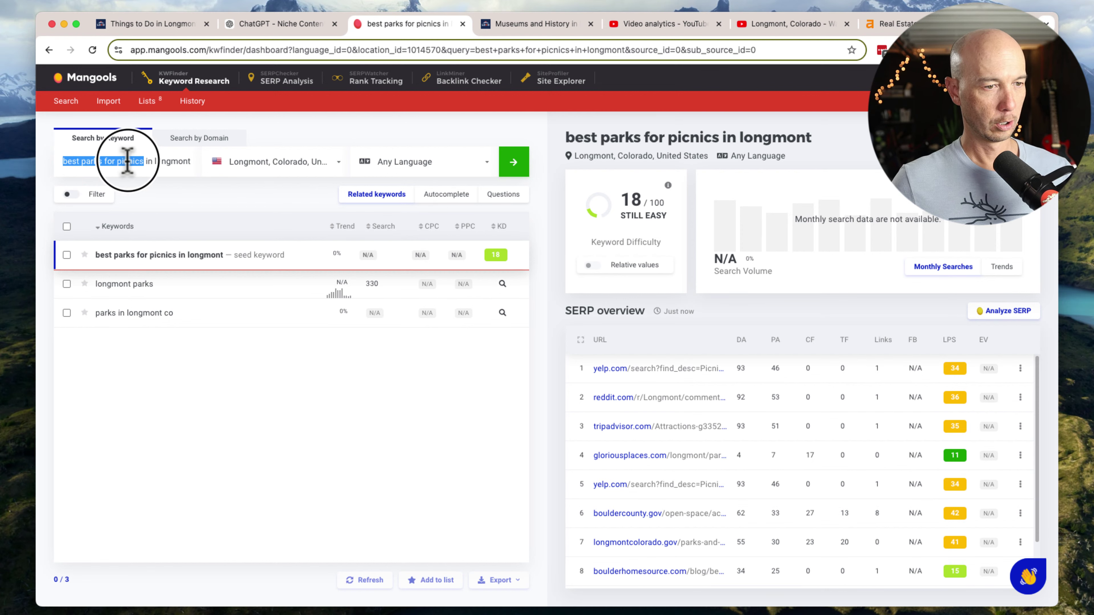
pyautogui.write('c')
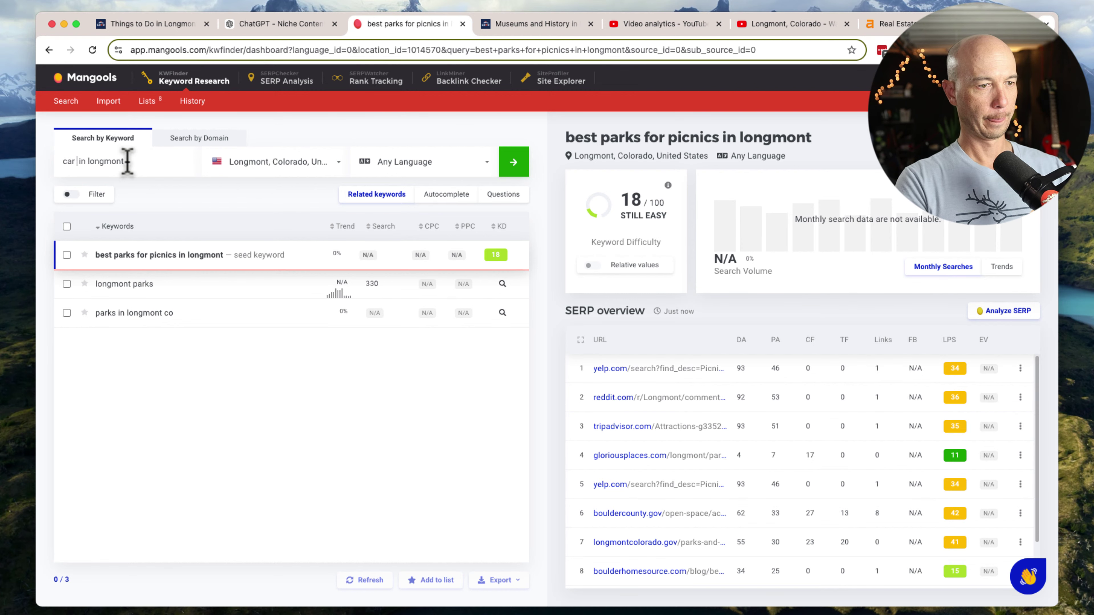
pyautogui.press('Return')
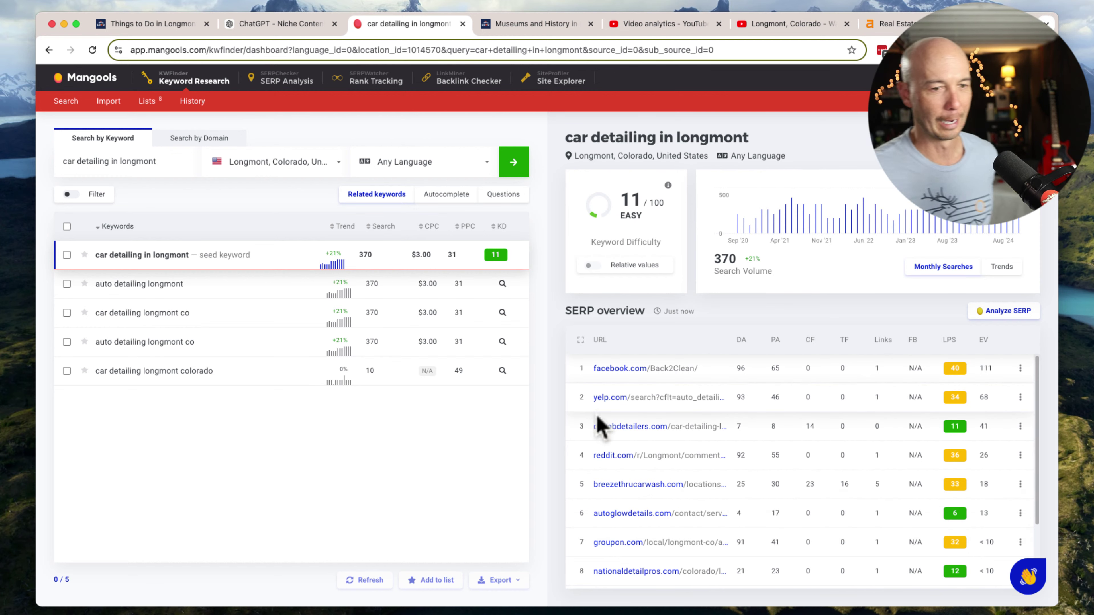
pyautogui.click(184, 297)
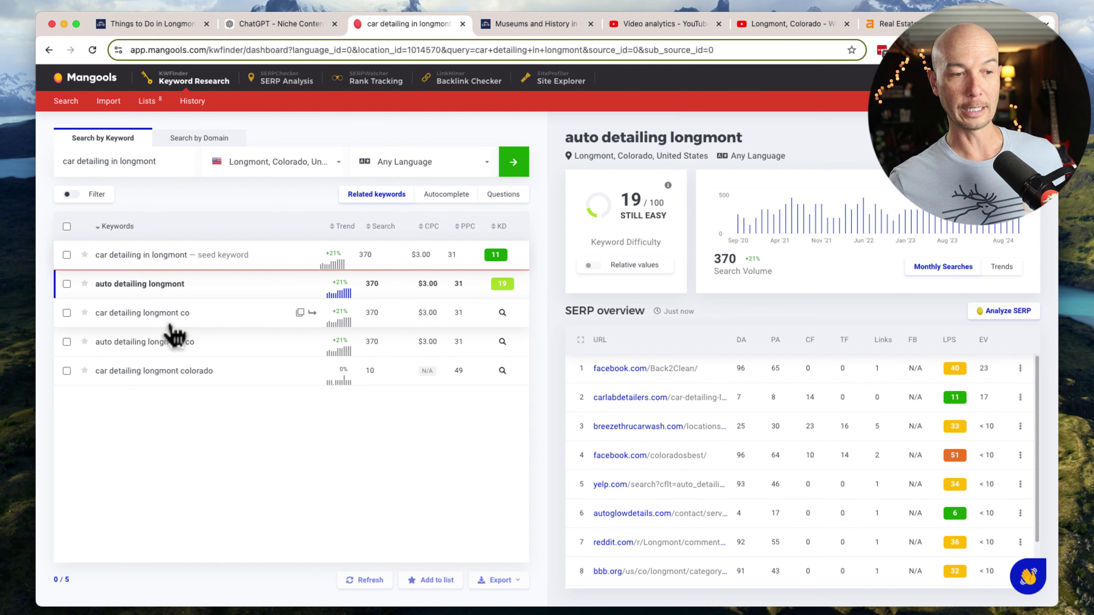
pyautogui.click(210, 323)
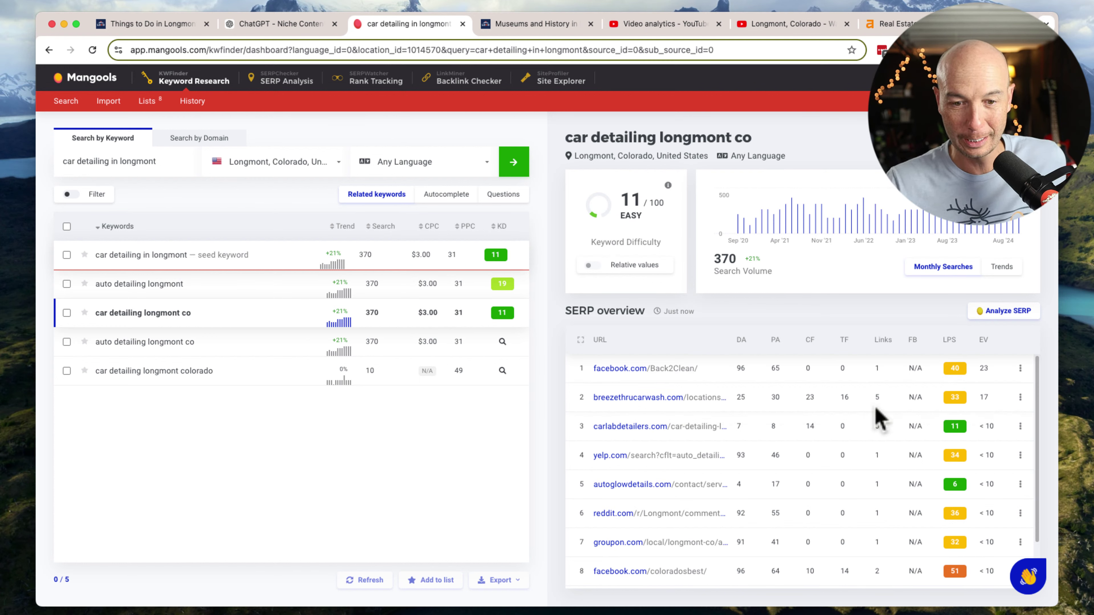
# - Open the breezethrucarwash.com result for "car detailing longmont co" and skim its Longmont location page, including the wash packages
pyautogui.click(685, 399)
pyautogui.scroll(-15, 546, 286)
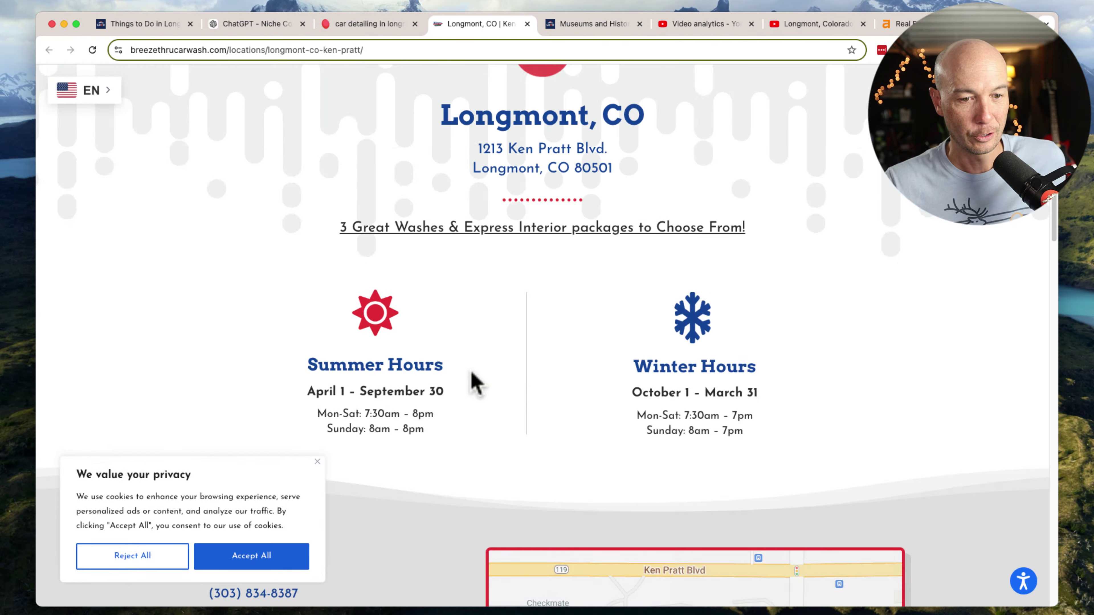
pyautogui.scroll(-15, 511, 362)
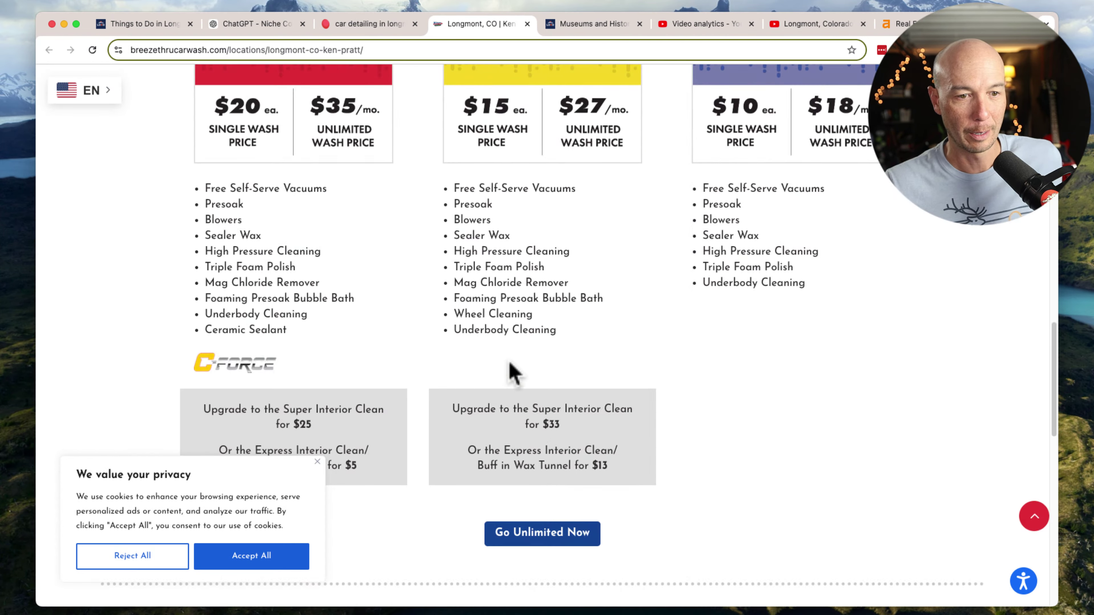
pyautogui.scroll(15, 510, 371)
pyautogui.scroll(20, 510, 370)
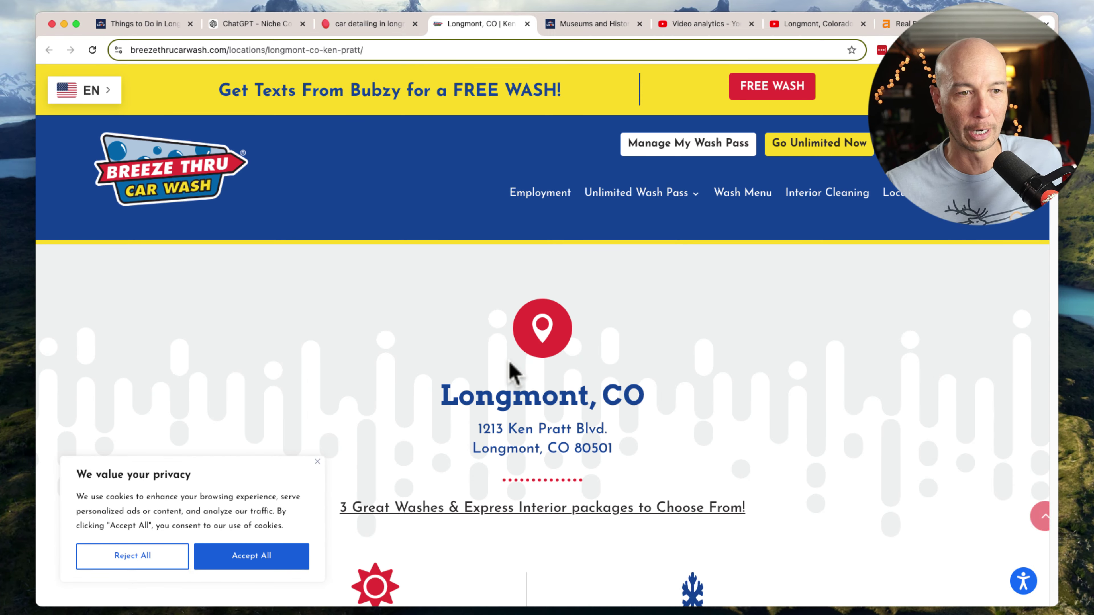
# - Close the car wash page, copy "Lawn care services" from ChatGPT's keyword list and search KWFinder for "lawn care services in longmont"
pyautogui.click(527, 23)
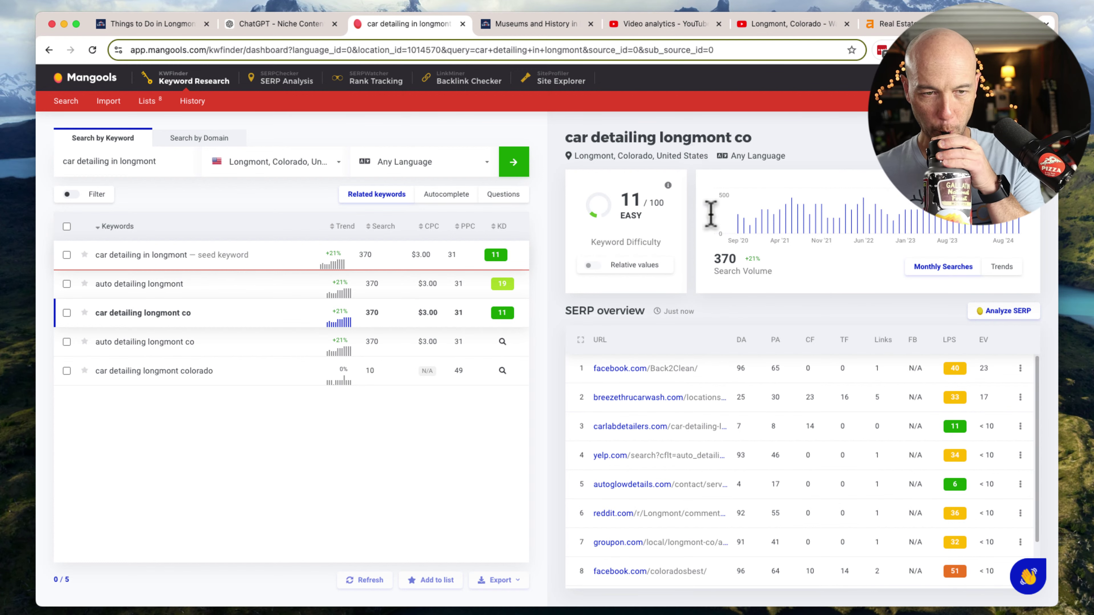
pyautogui.click(277, 28)
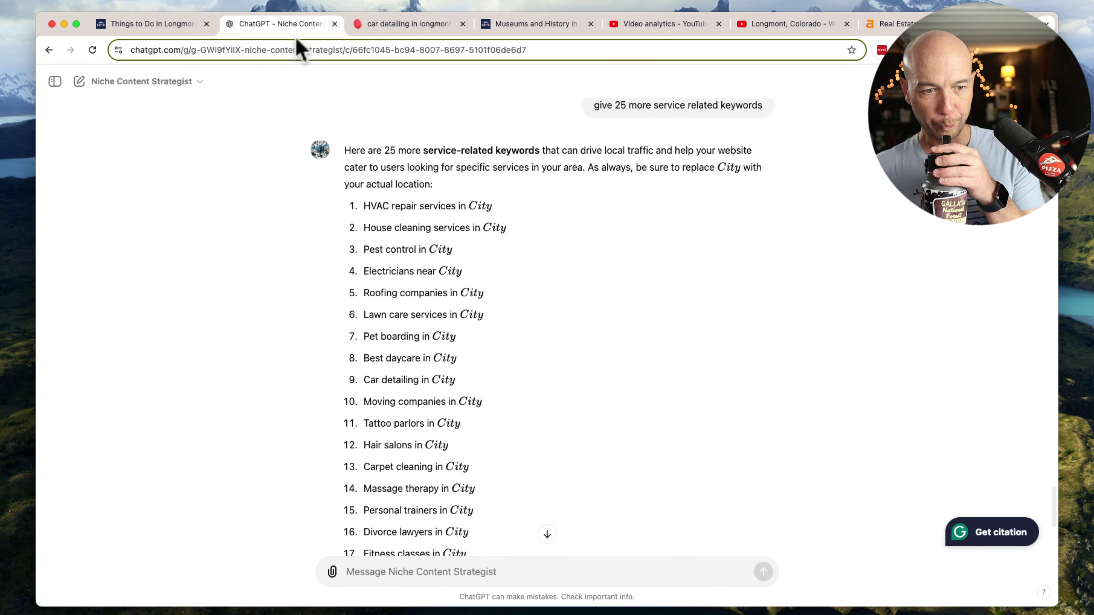
pyautogui.scroll(-1, 647, 269)
pyautogui.scroll(-4, 543, 239)
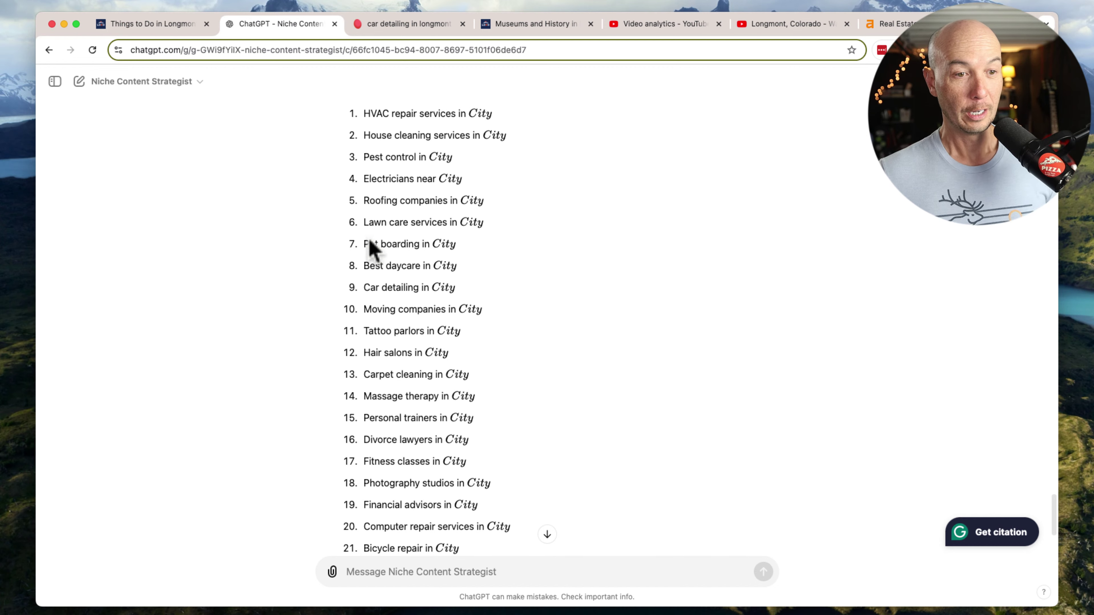
pyautogui.moveTo(365, 223); pyautogui.dragTo(414, 225)
pyautogui.press('super+c')
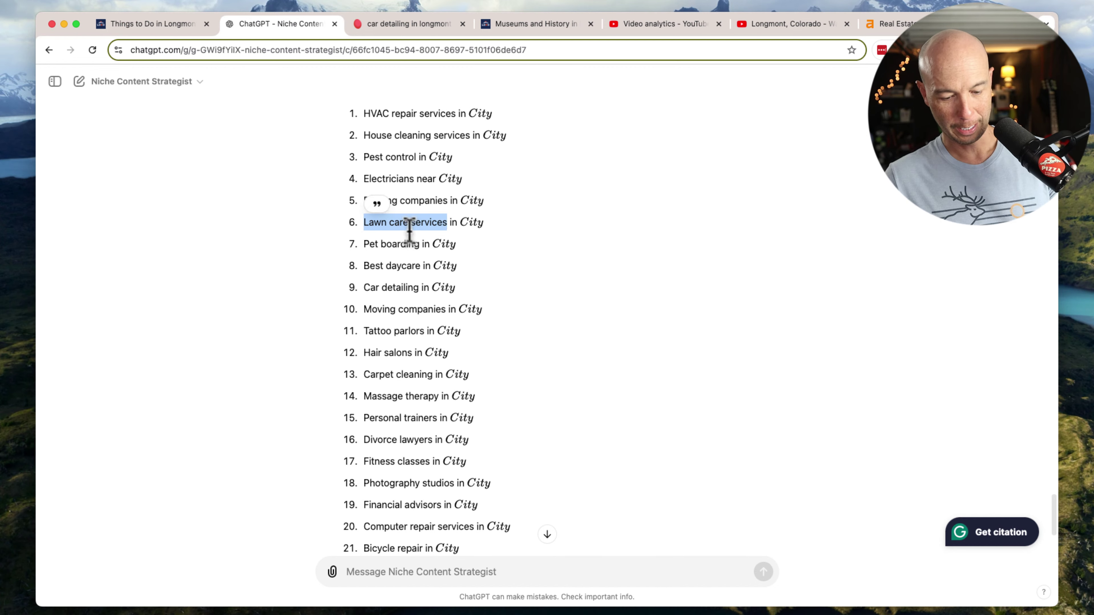
pyautogui.click(403, 24)
pyautogui.moveTo(64, 162); pyautogui.dragTo(92, 161)
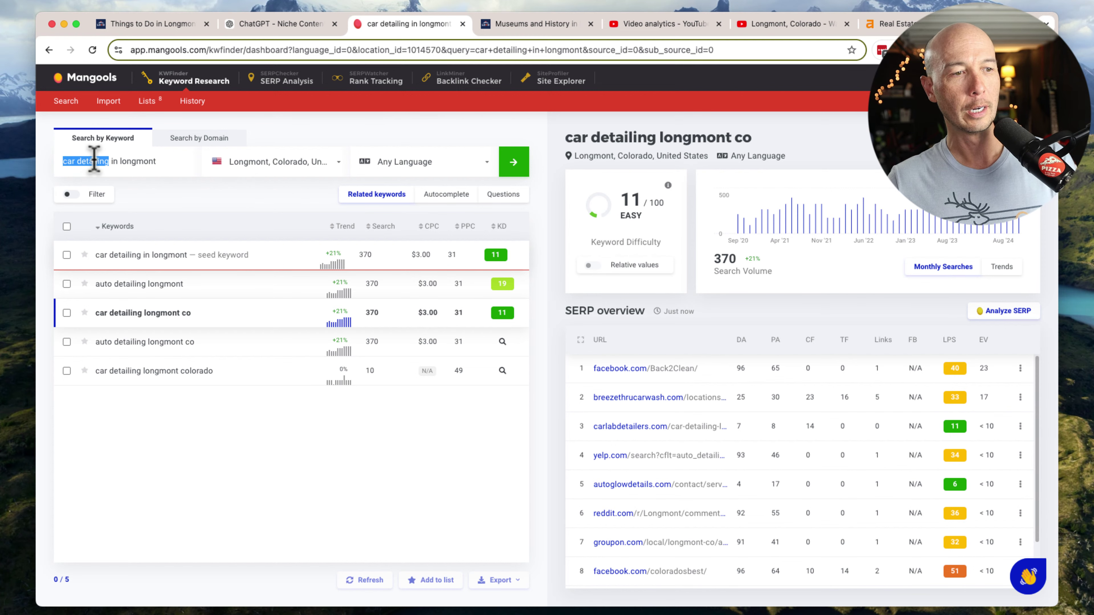
pyautogui.press('super+v')
pyautogui.press('Return')
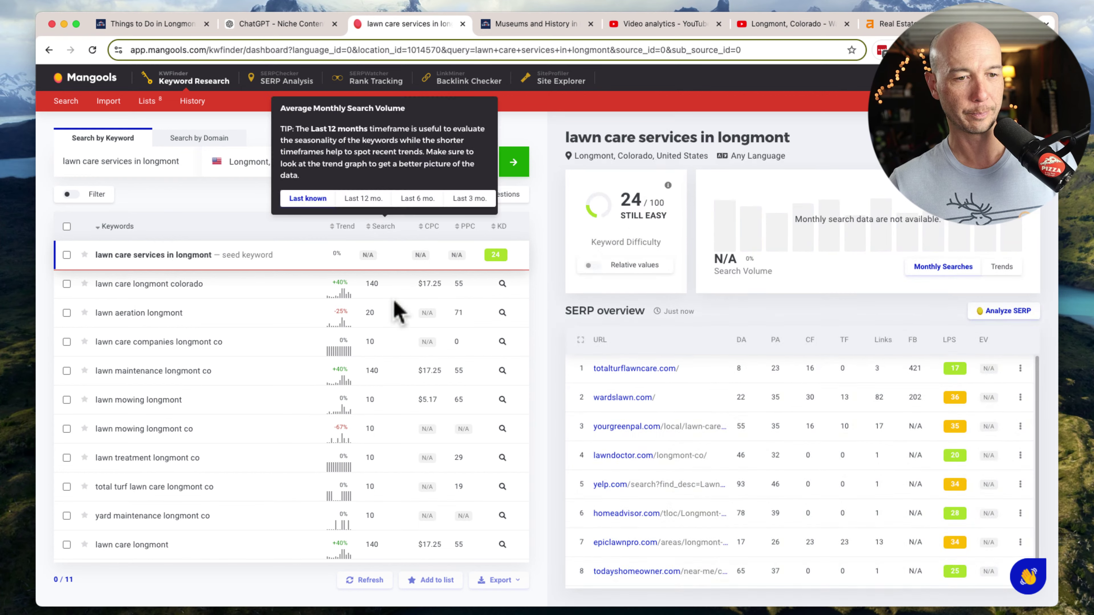
# - Check the keyword difficulty and ranking sites for "lawn care longmont colorado" and "lawn aeration longmont"
pyautogui.click(196, 293)
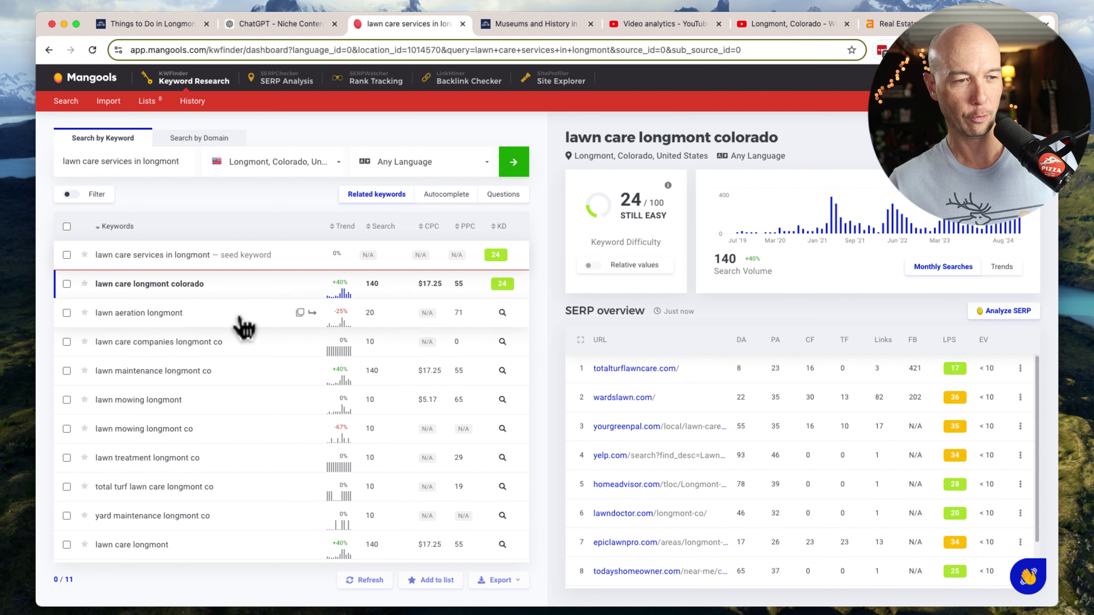
pyautogui.click(164, 317)
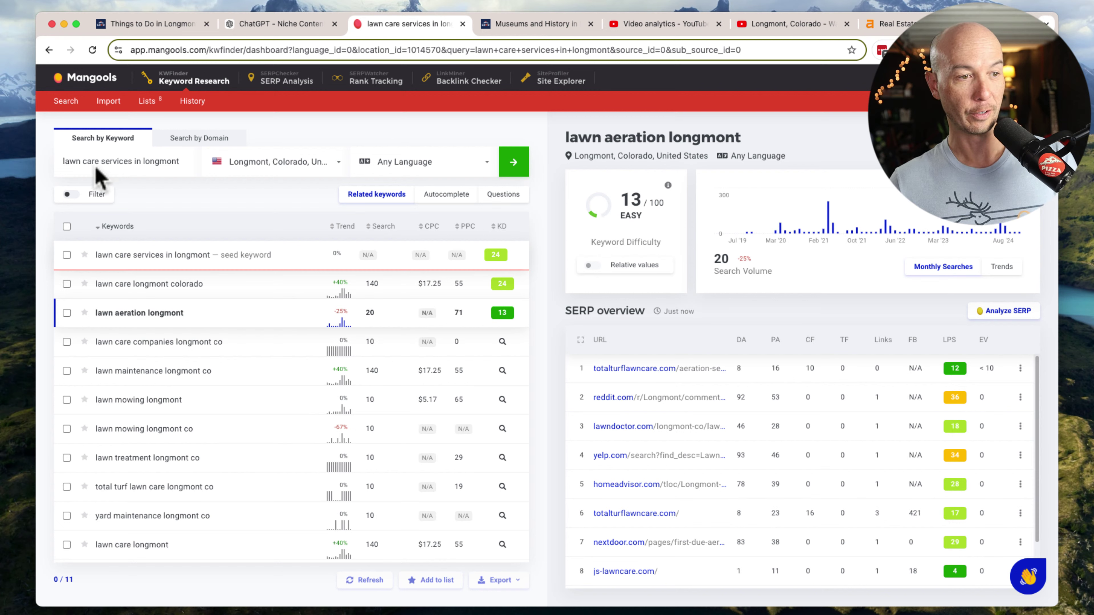
pyautogui.click(131, 313)
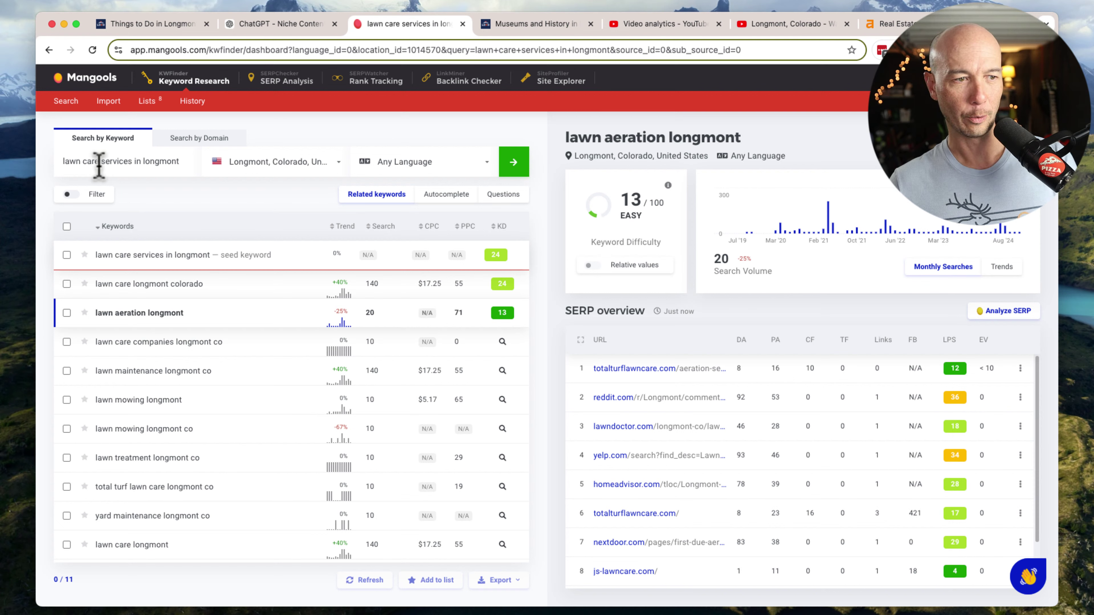
# - Take "Moving companies" from ChatGPT's service keyword list and search KWFinder for "moving companies in longmont"
pyautogui.click(274, 25)
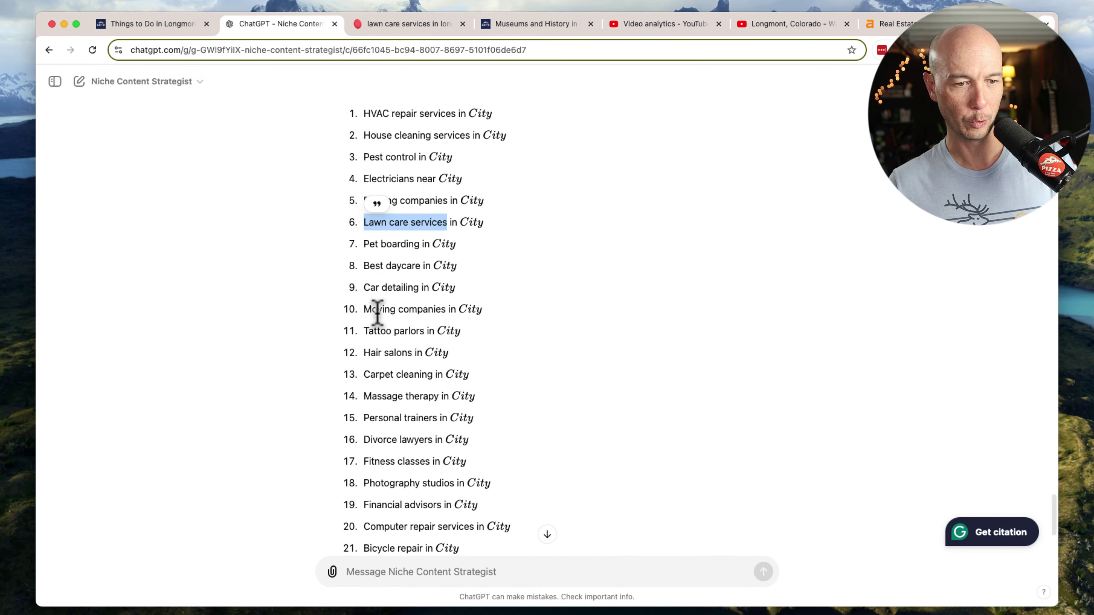
pyautogui.moveTo(364, 310); pyautogui.dragTo(445, 310)
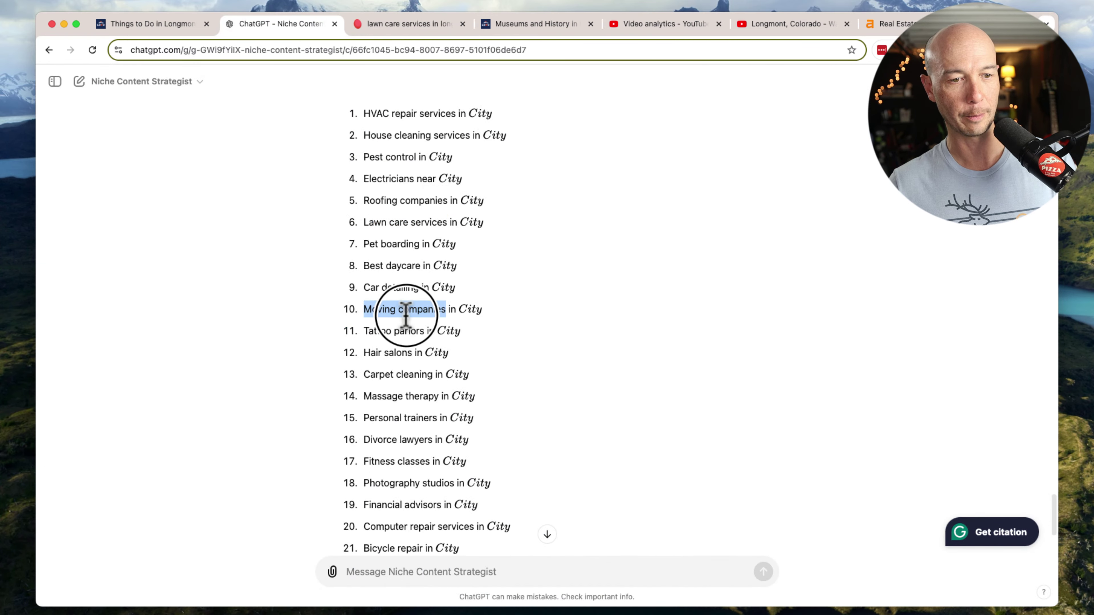
pyautogui.click(408, 27)
pyautogui.moveTo(63, 162); pyautogui.dragTo(133, 161)
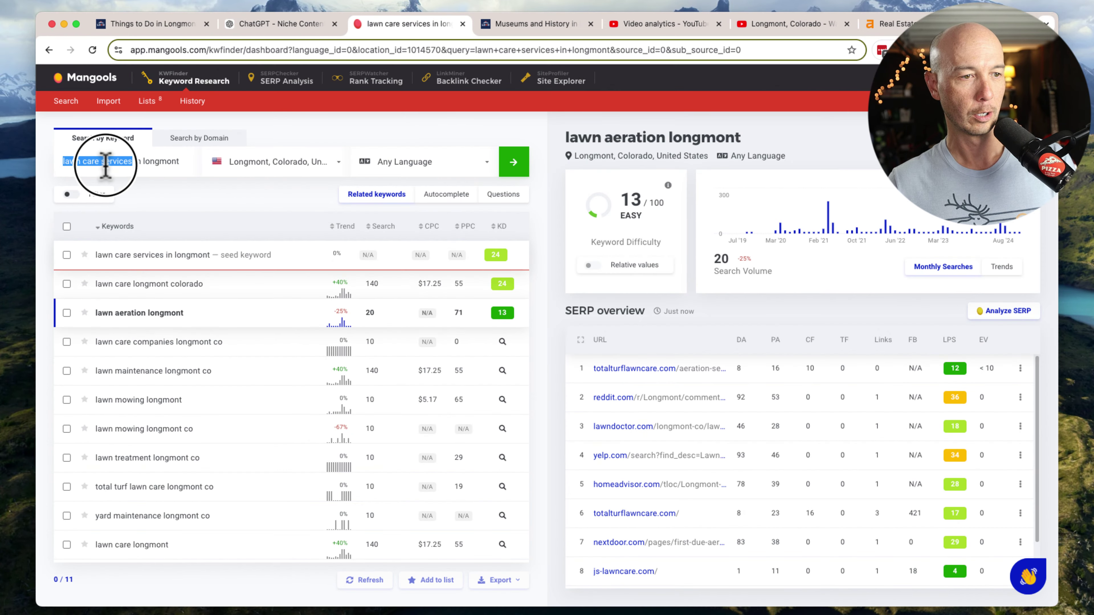
pyautogui.write('moving companies')
pyautogui.press('Return')
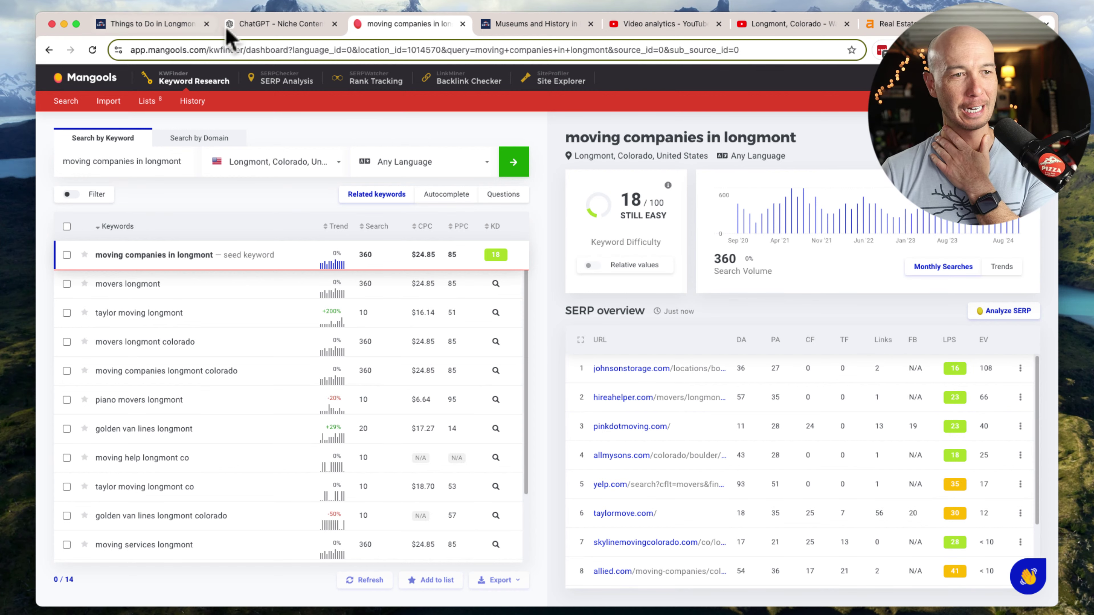
# - Take "Photography studios" from ChatGPT's list, search KWFinder for "photography studios in longmont" and check the competition for "photo studio hire"
pyautogui.click(262, 30)
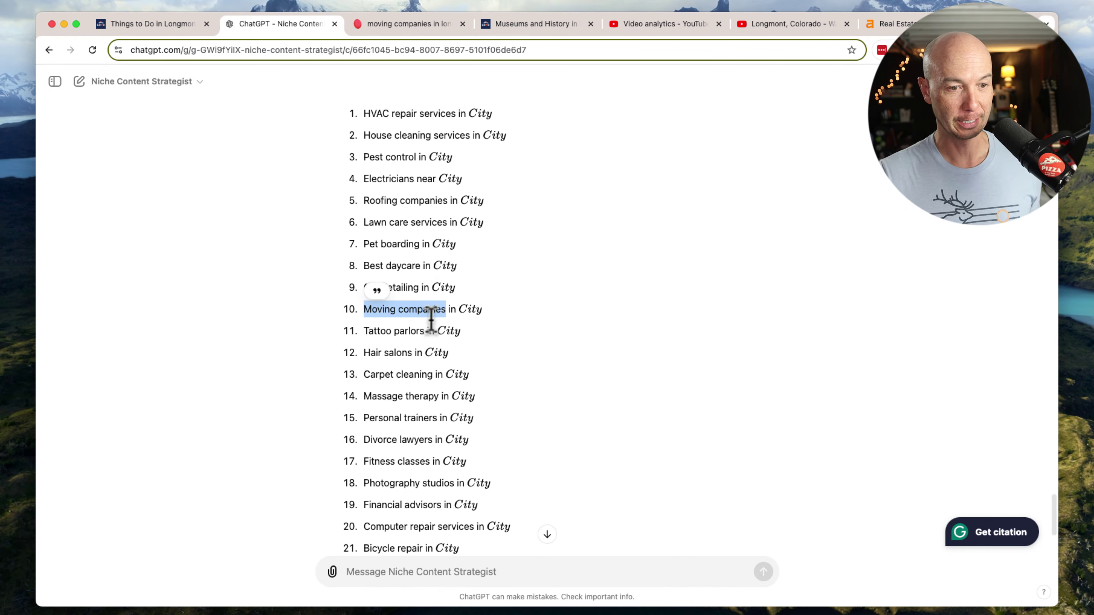
pyautogui.scroll(-5, 426, 350)
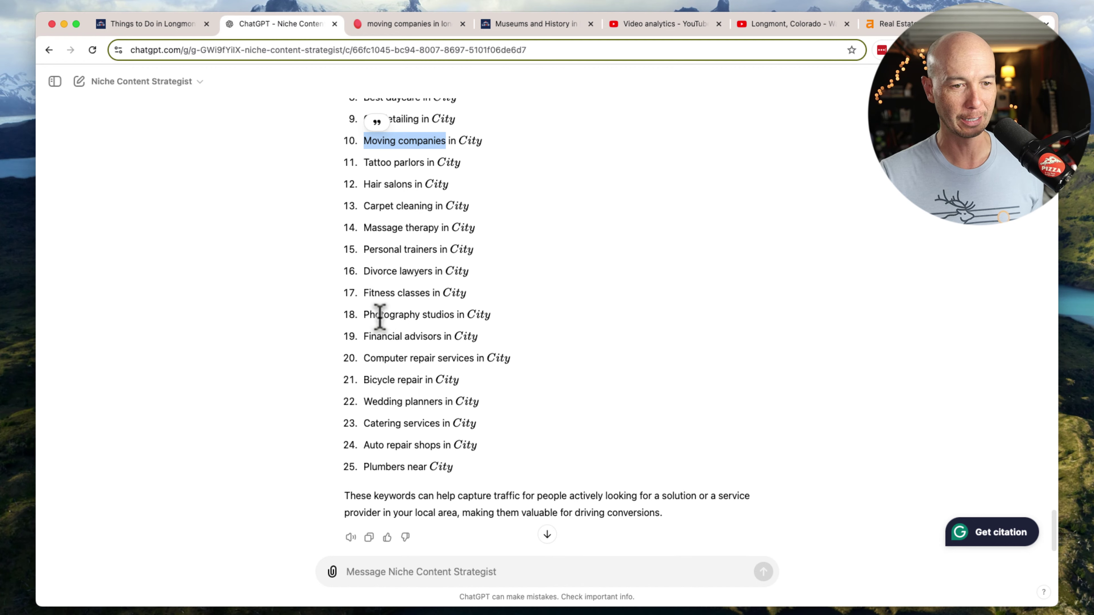
pyautogui.doubleClick(404, 316)
pyautogui.moveTo(404, 318); pyautogui.dragTo(429, 319)
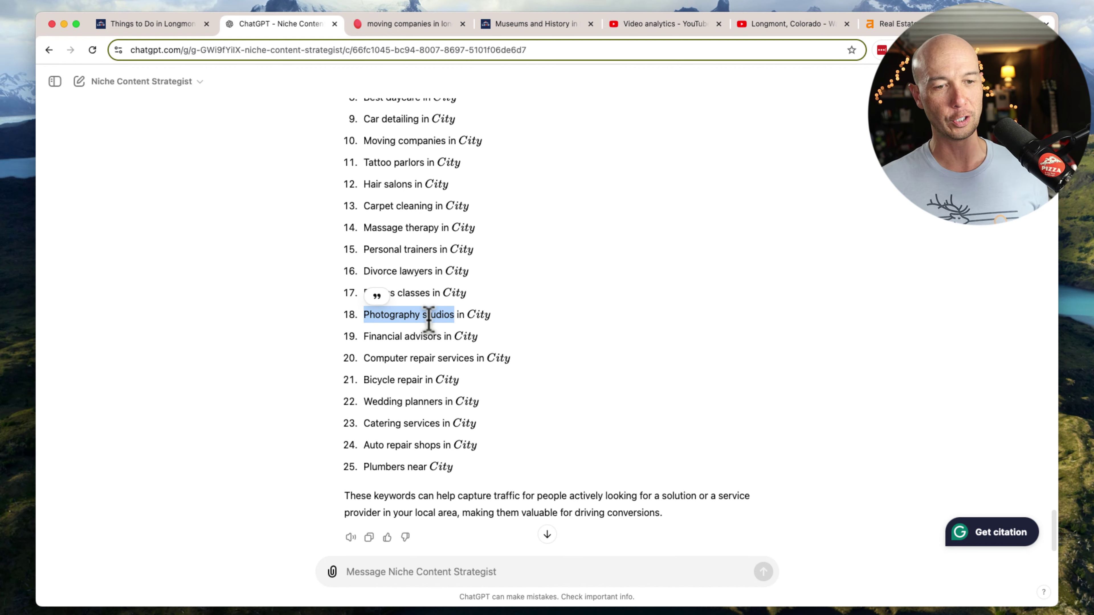
pyautogui.click(431, 23)
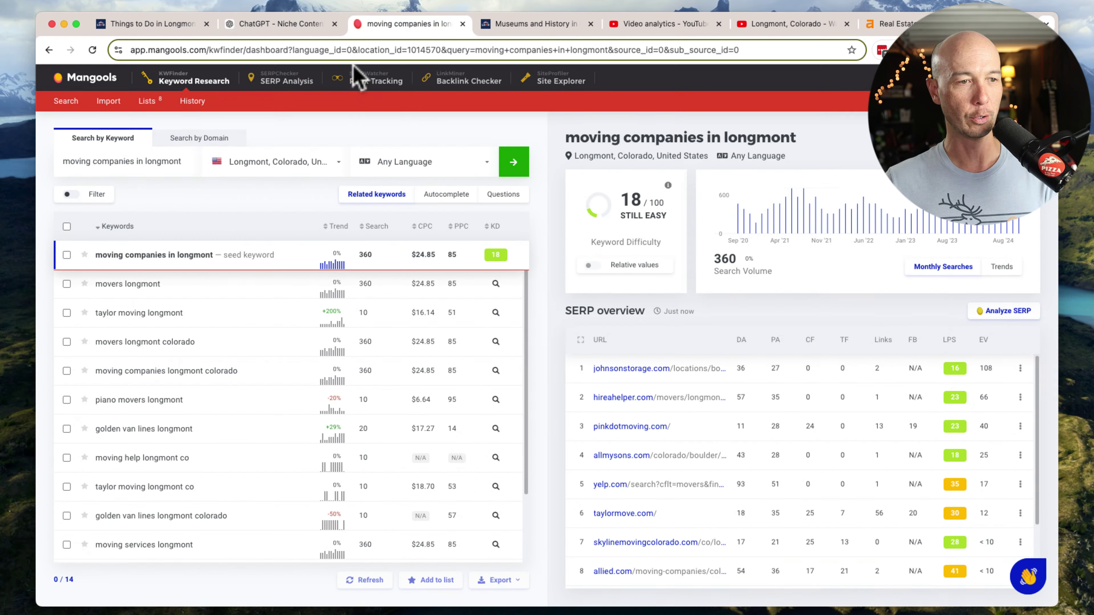
pyautogui.doubleClick(79, 162)
pyautogui.moveTo(79, 163); pyautogui.dragTo(115, 163)
pyautogui.write('photography studios')
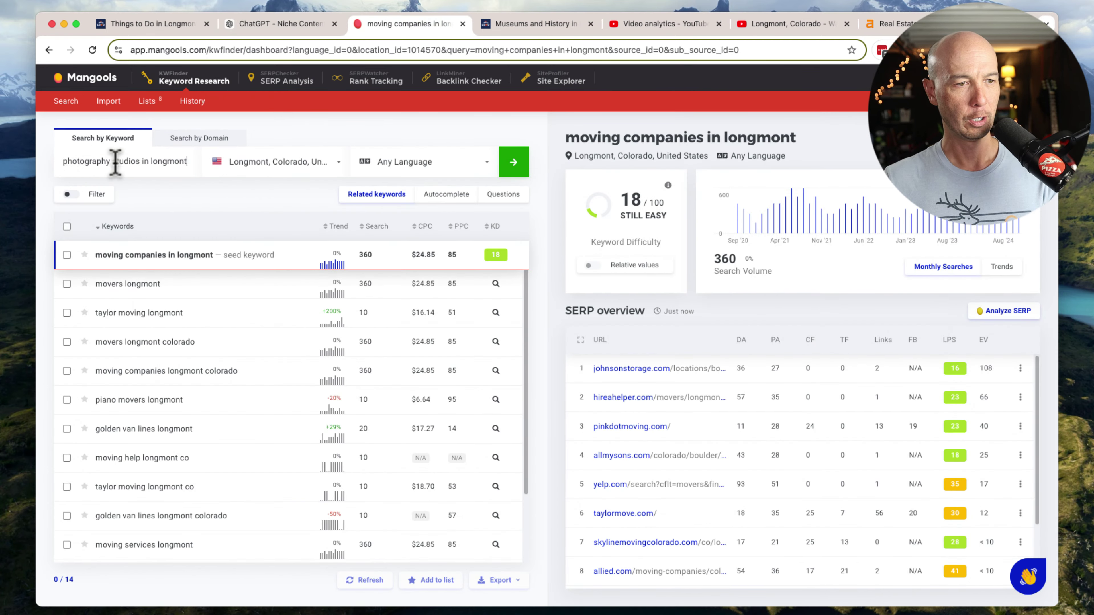
pyautogui.press('Return')
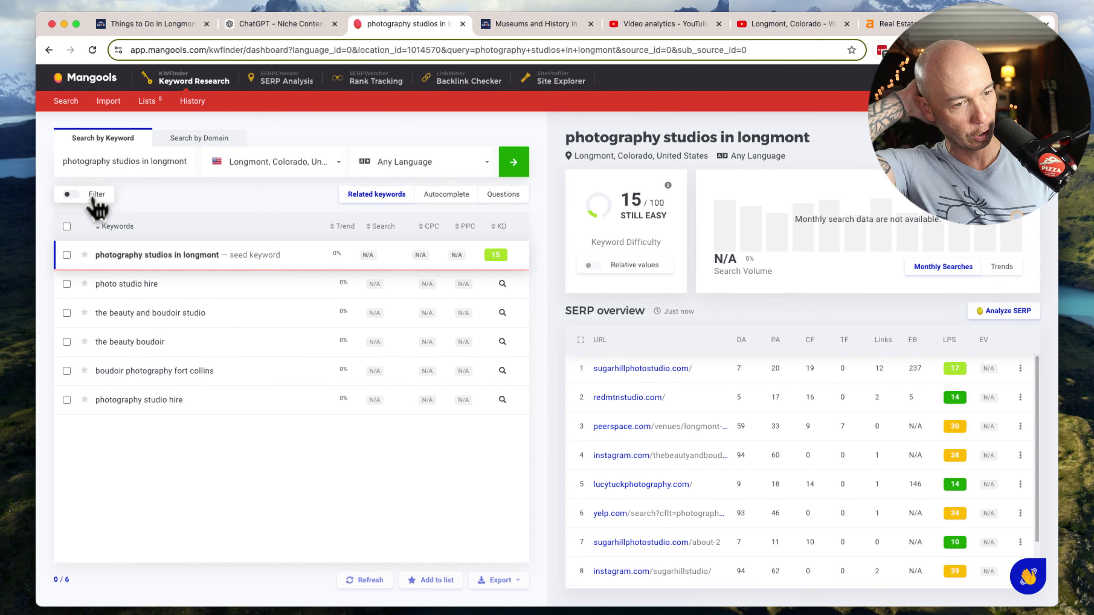
pyautogui.click(116, 286)
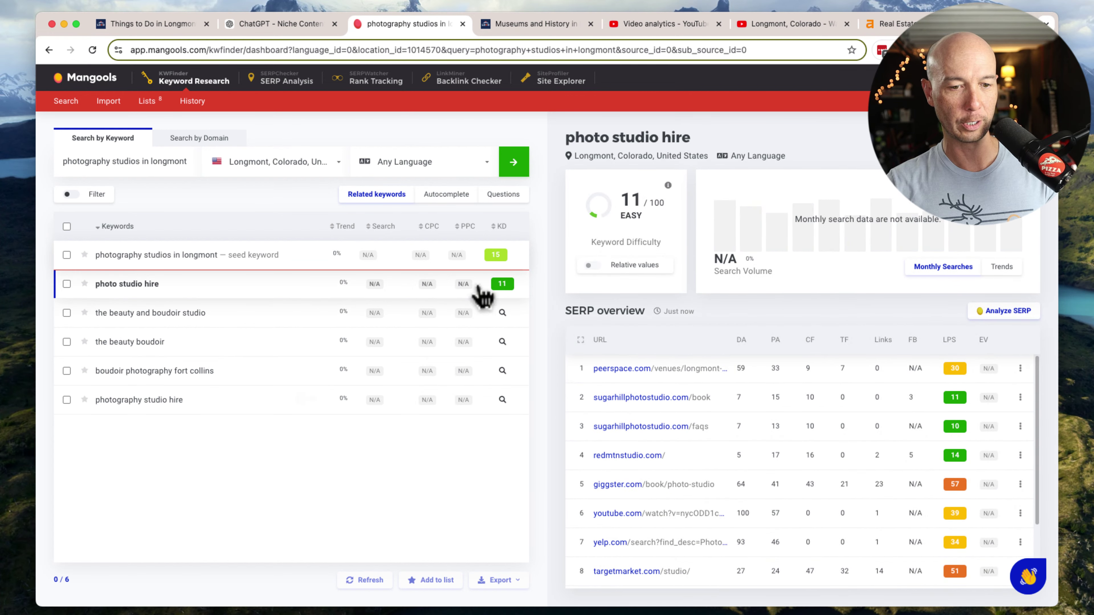
# - Copy "Computer repair services" from ChatGPT's list and search KWFinder for "computer repair services in longmont"
pyautogui.click(278, 25)
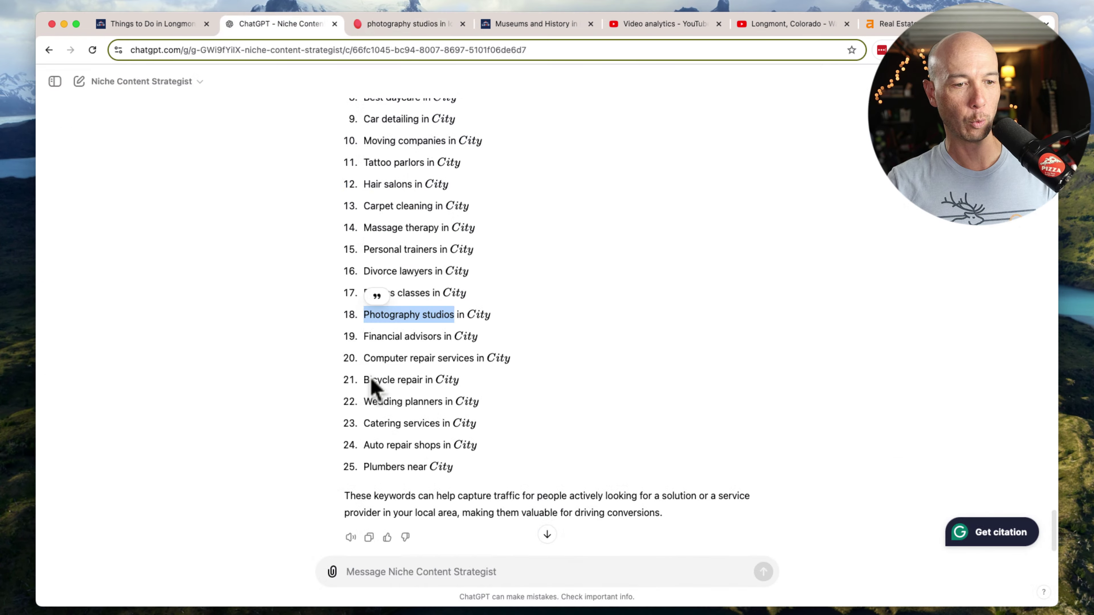
pyautogui.click(391, 366)
pyautogui.tripleClick(389, 359)
pyautogui.click(442, 362)
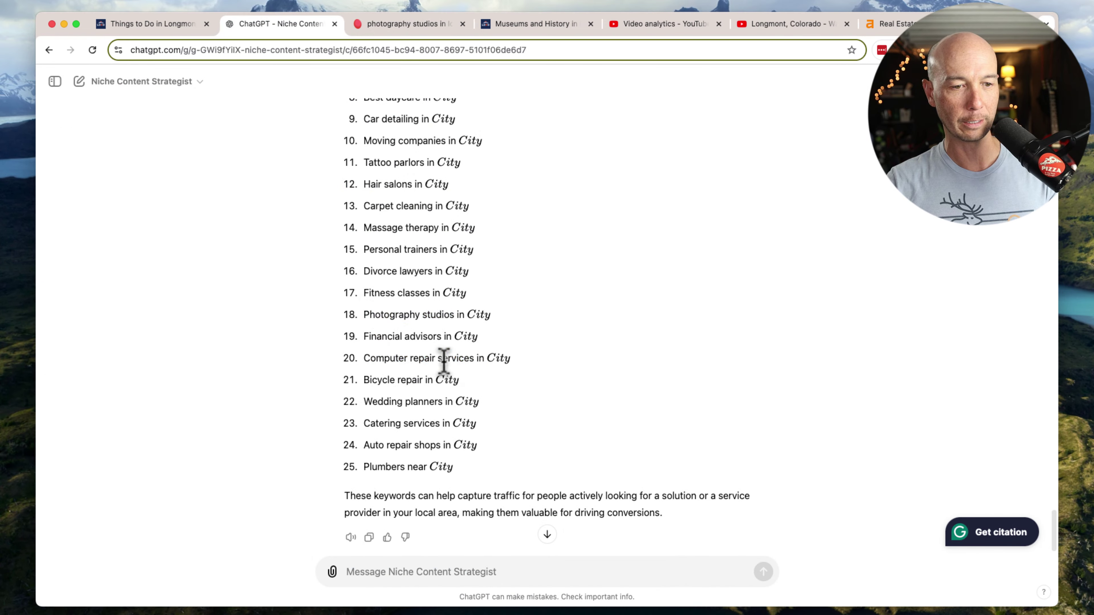
pyautogui.moveTo(365, 358); pyautogui.dragTo(474, 358)
pyautogui.press('super+c')
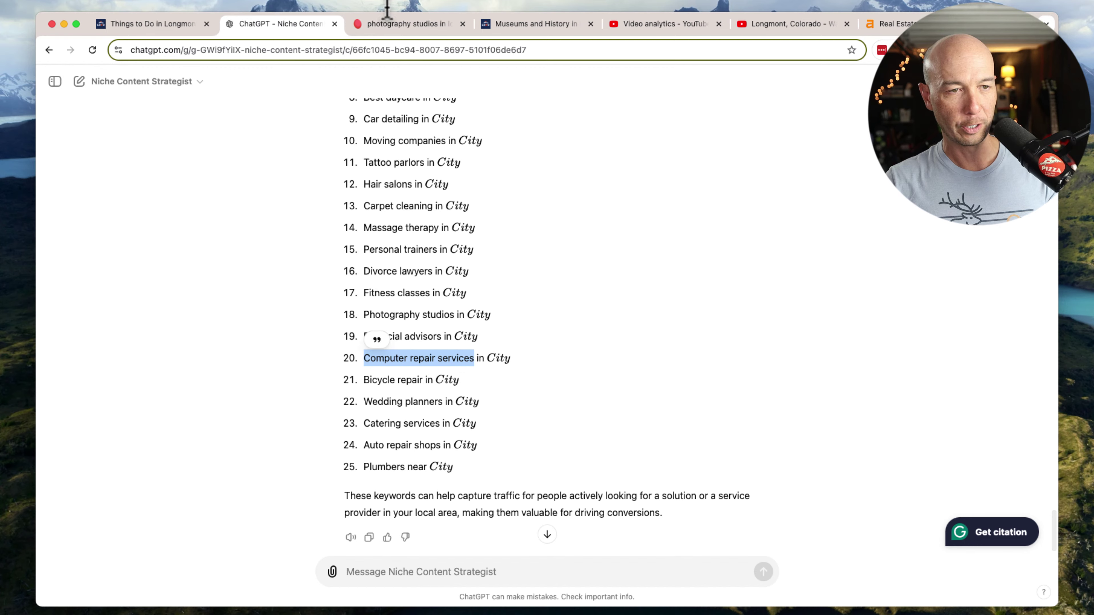
pyautogui.click(394, 25)
pyautogui.moveTo(86, 161); pyautogui.dragTo(123, 164)
pyautogui.press('super+v')
pyautogui.click(517, 163)
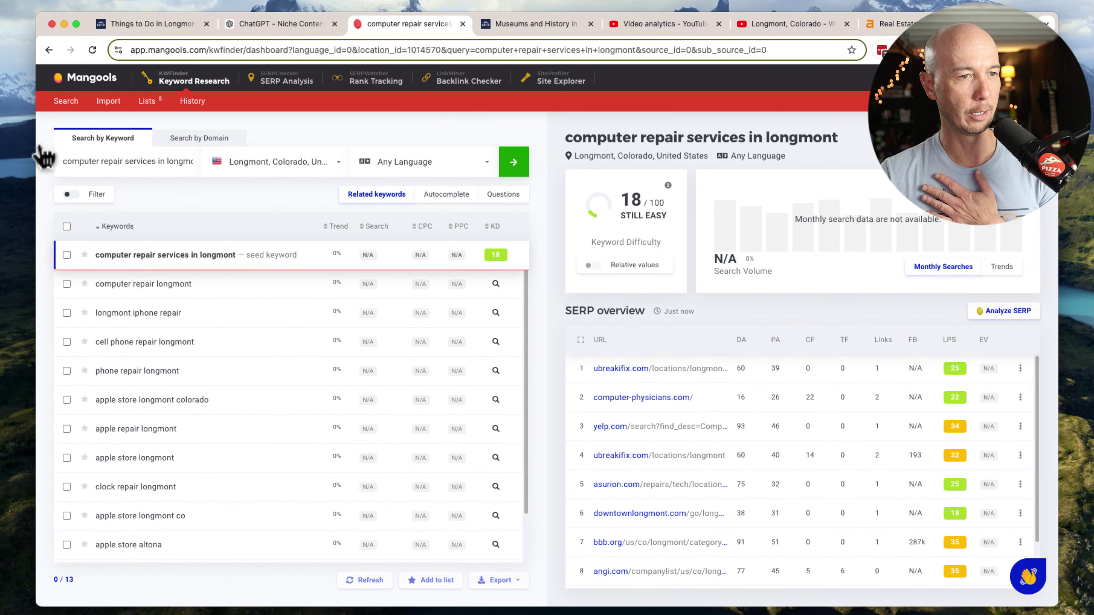
pyautogui.click(3, 224)
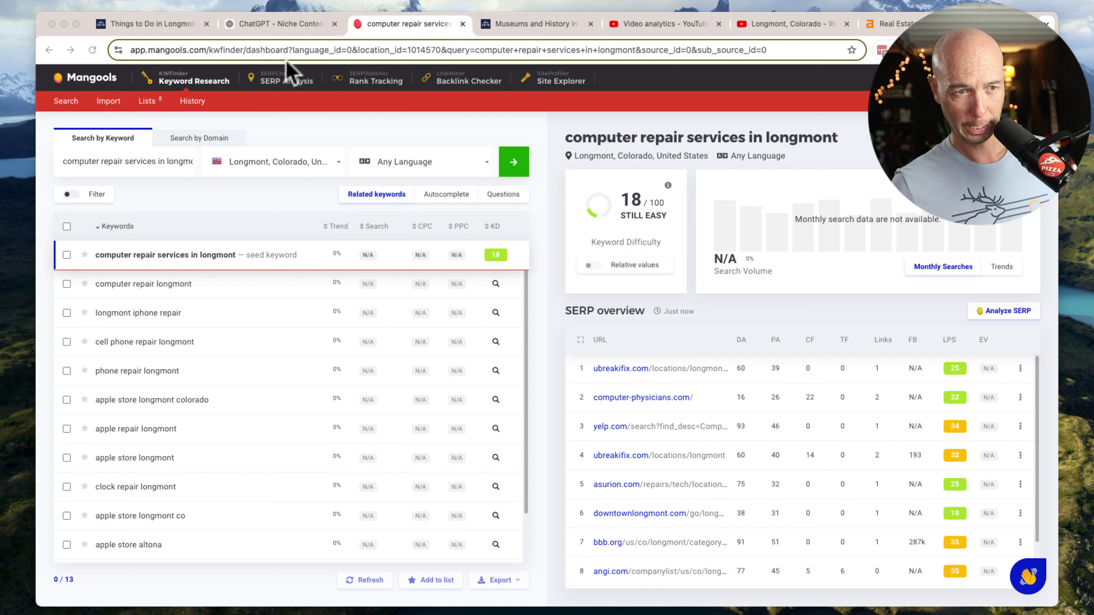
pyautogui.click(417, 34)
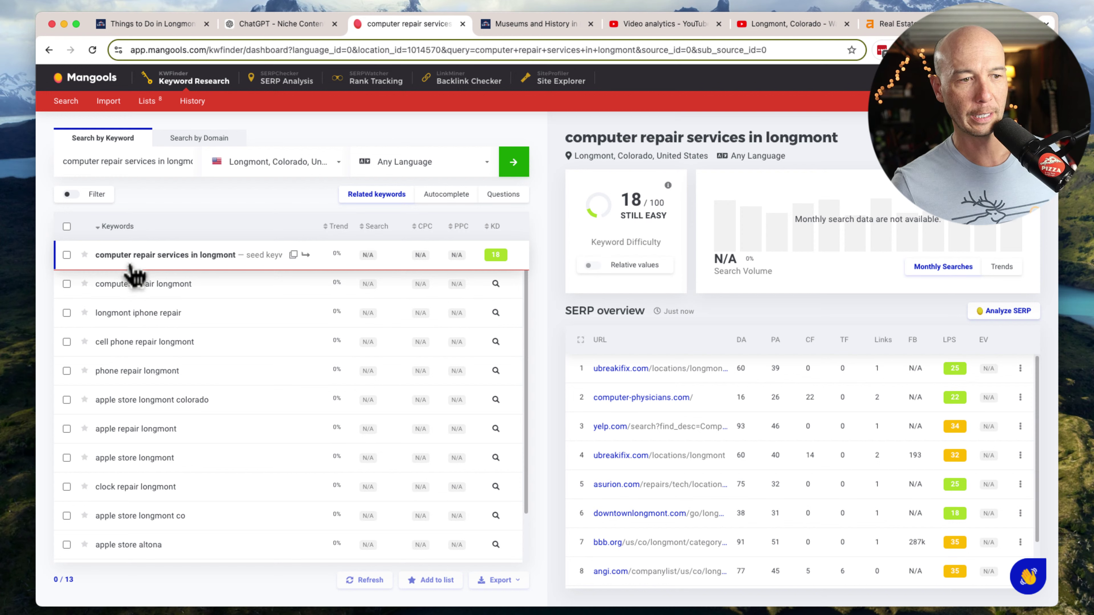
pyautogui.moveTo(509, 267)
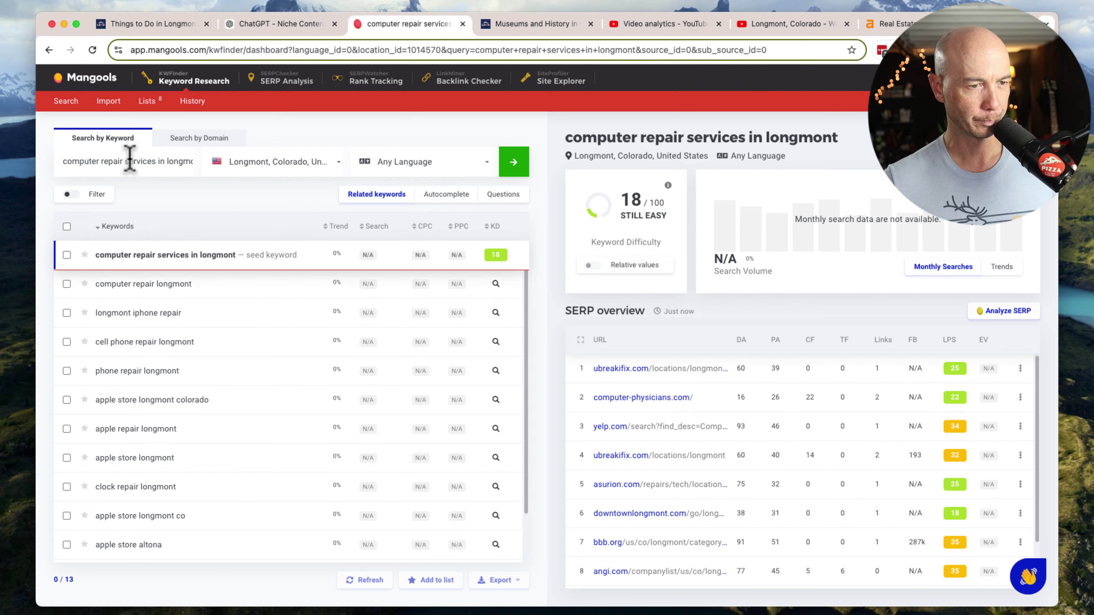
# - Copy "computer repair services" from the KWFinder query and search Google for it in a new browser tab
pyautogui.moveTo(64, 160); pyautogui.dragTo(148, 161)
pyautogui.press('super+c')
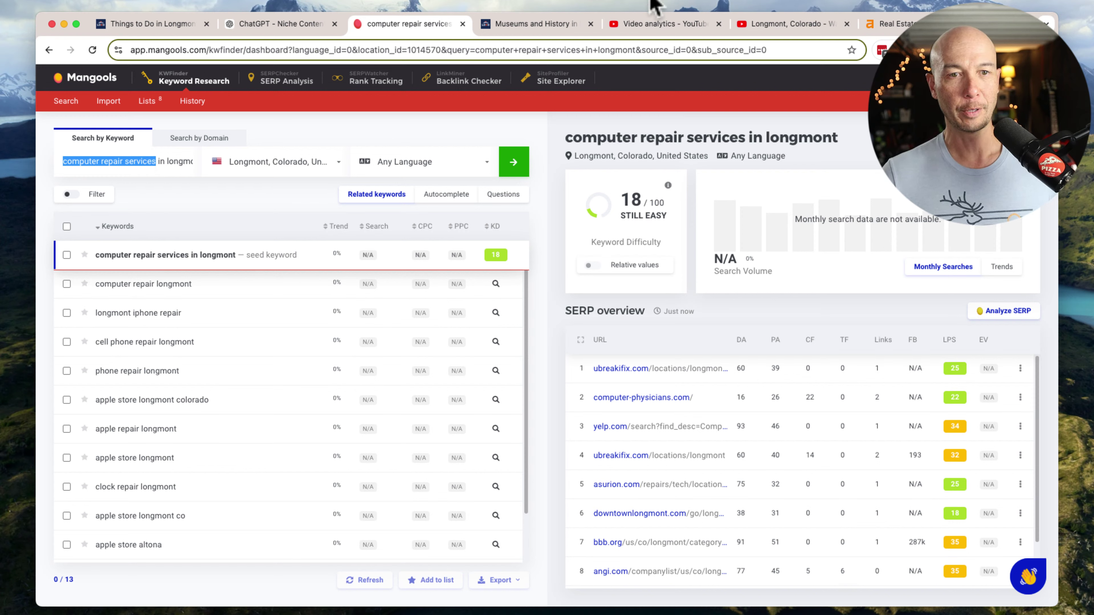
pyautogui.click(666, 1)
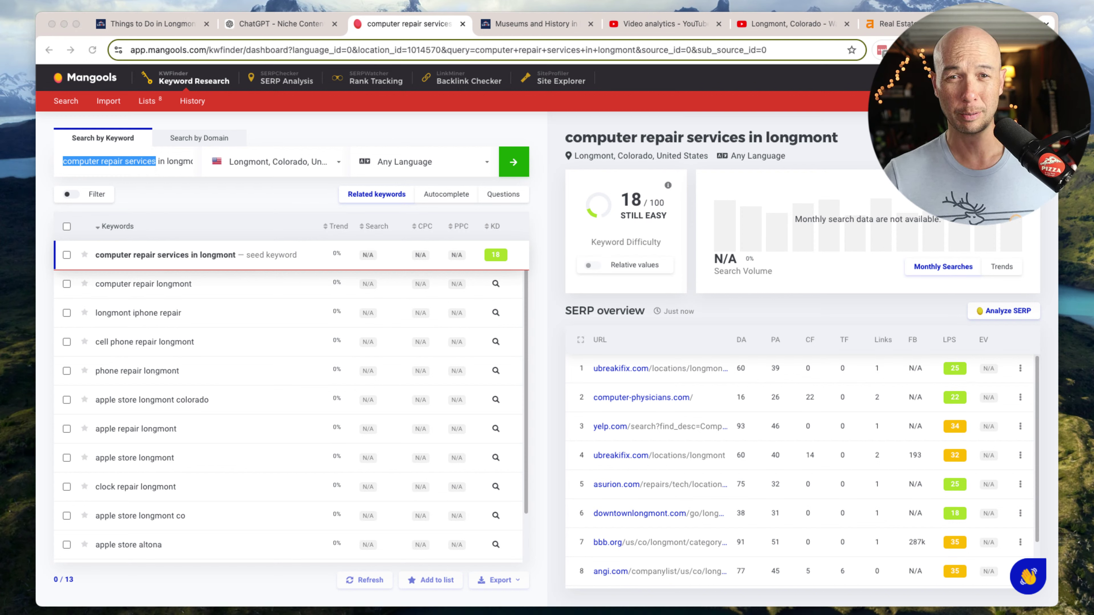
pyautogui.press('super+Tab')
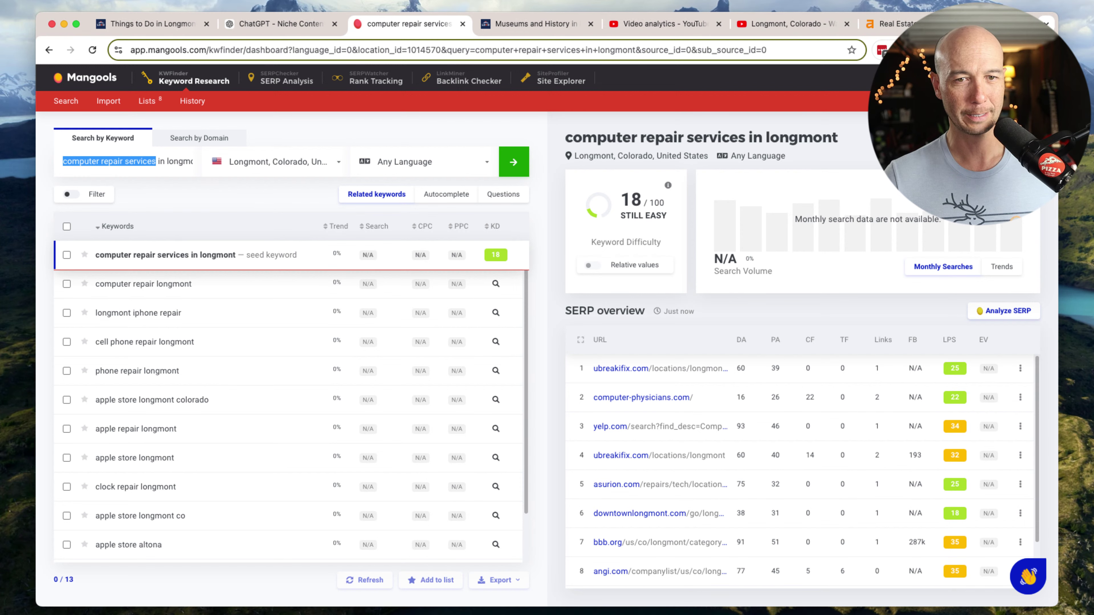
pyautogui.press('super+t')
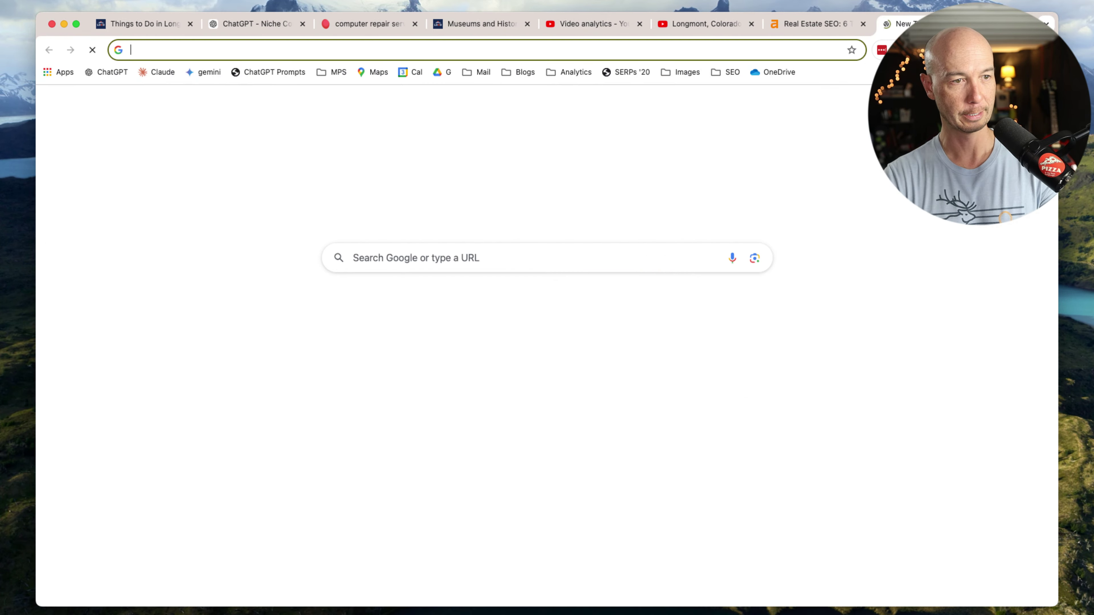
pyautogui.press('super+v')
pyautogui.press('Return')
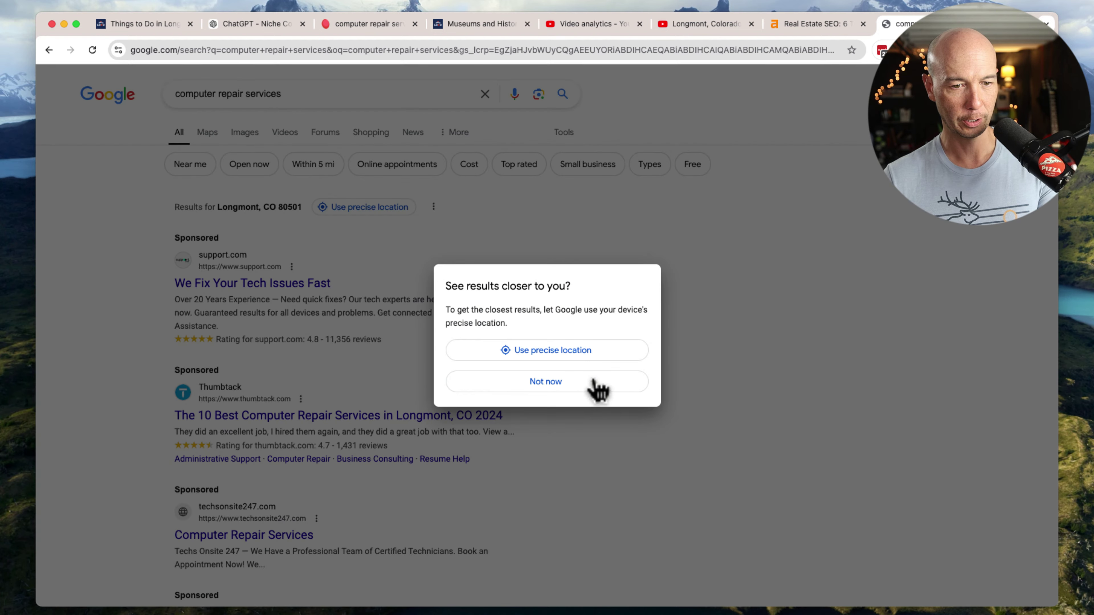
# - Decline the precise location request and review the sponsored, local business and organic results for "computer repair services"
pyautogui.click(595, 381)
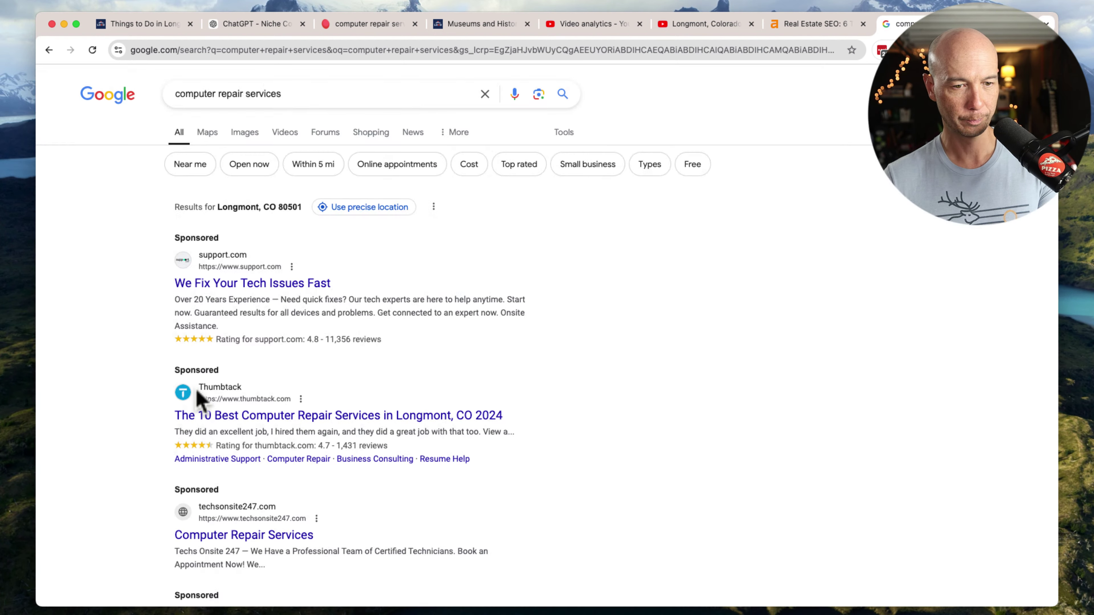
pyautogui.scroll(-5, 131, 406)
pyautogui.scroll(-5, 136, 416)
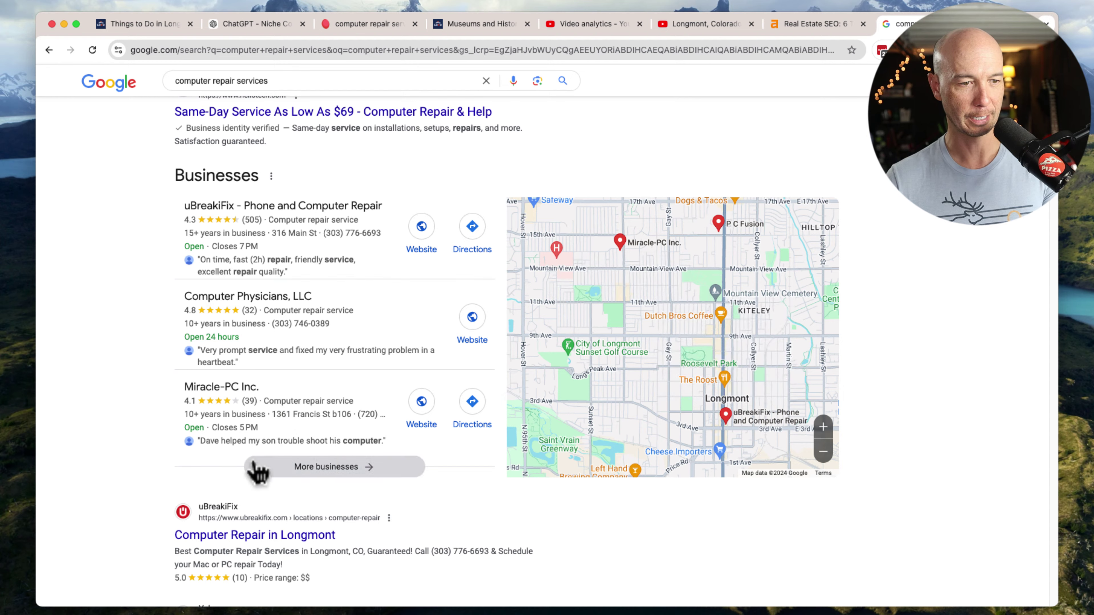
pyautogui.scroll(-6, 191, 379)
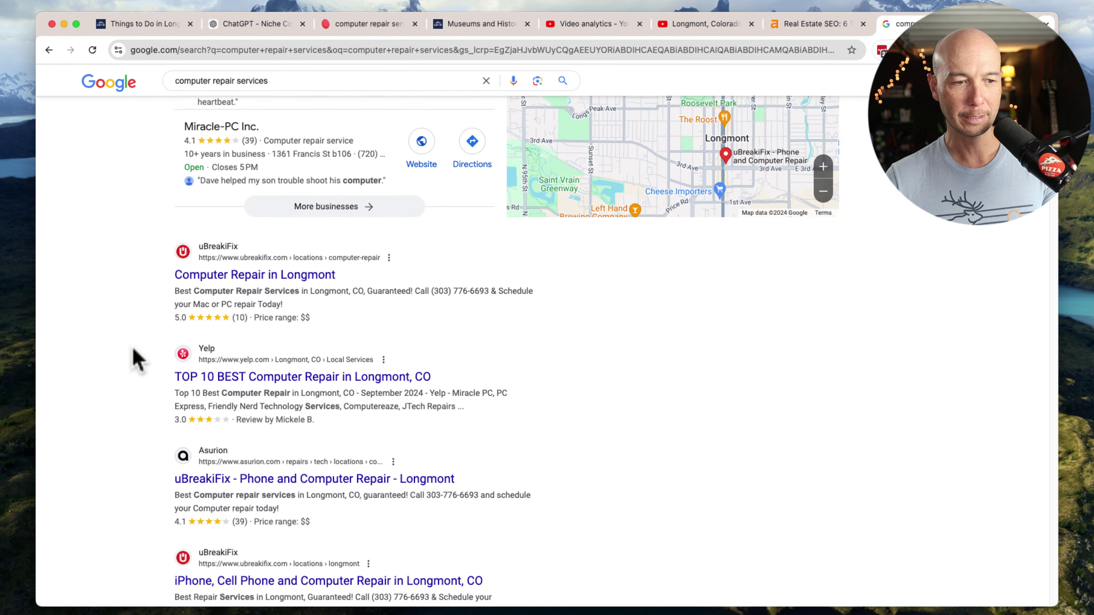
# - Compare the sponsored, local business and organic results for "computer repair services", including those below the People also ask section
pyautogui.scroll(10, 229, 215)
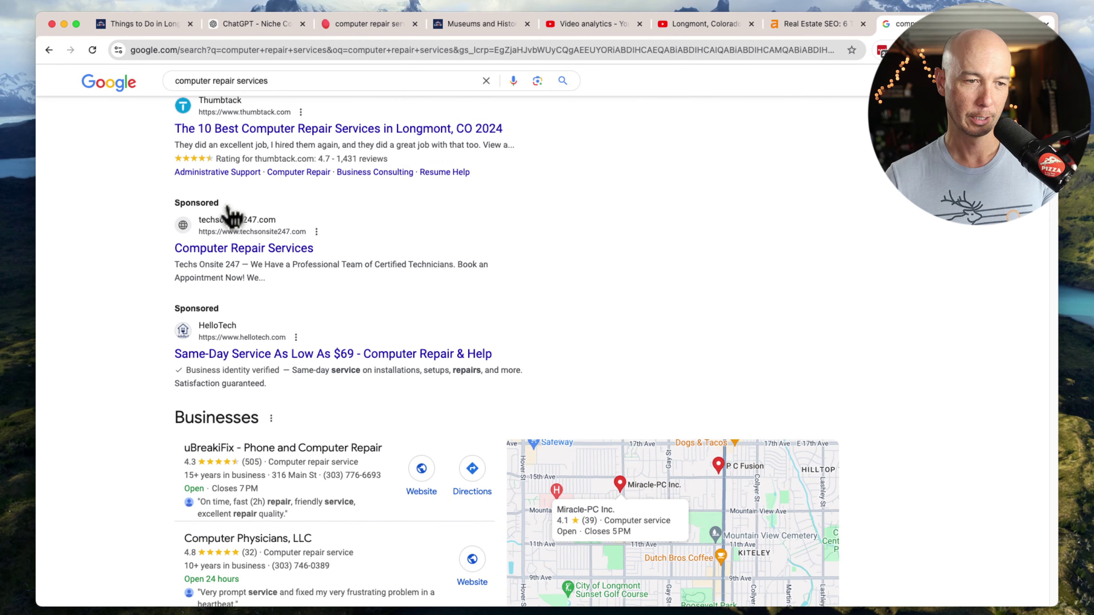
pyautogui.scroll(-10, 233, 218)
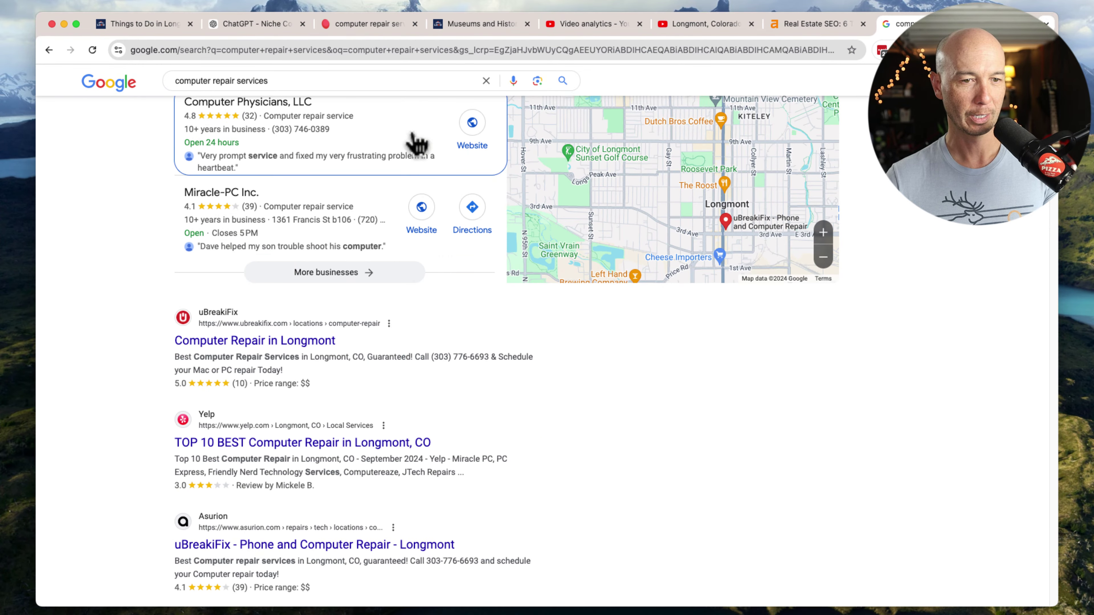
pyautogui.scroll(5, 144, 313)
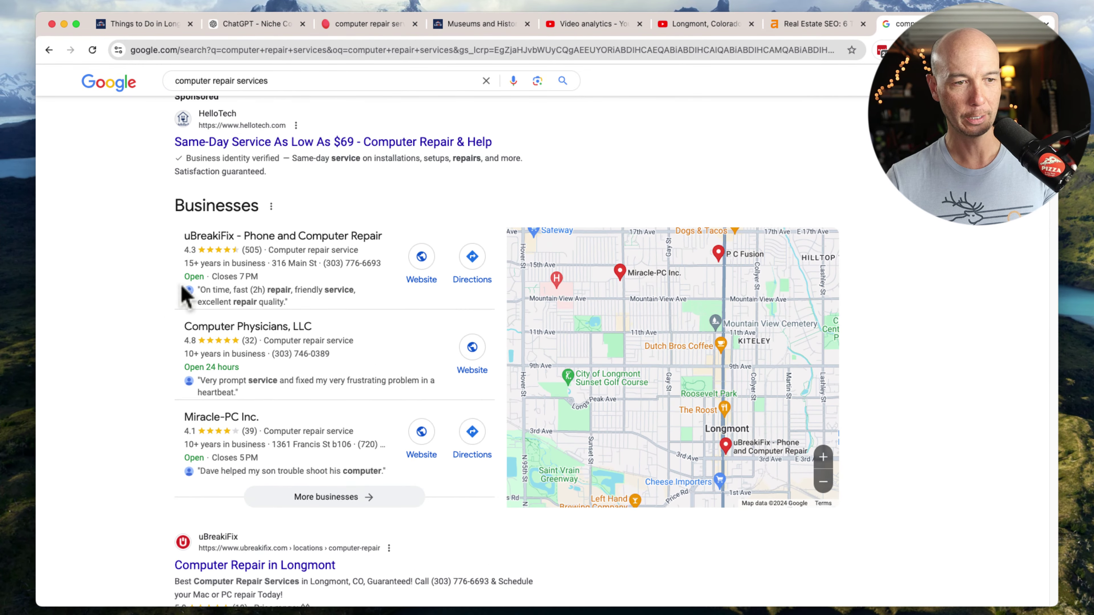
pyautogui.scroll(-8, 108, 388)
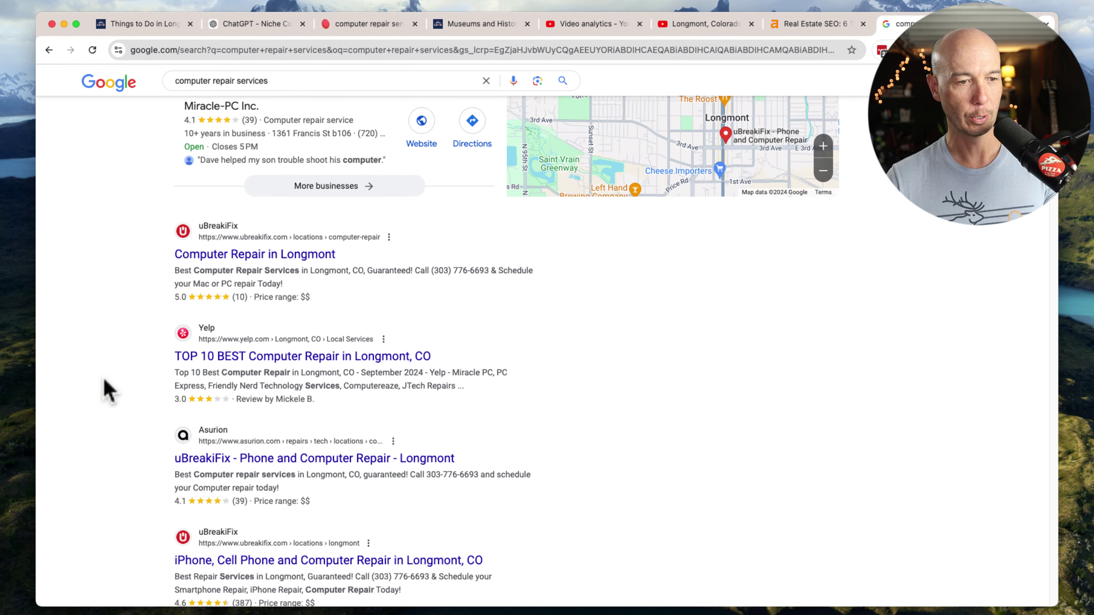
pyautogui.scroll(-3, 129, 357)
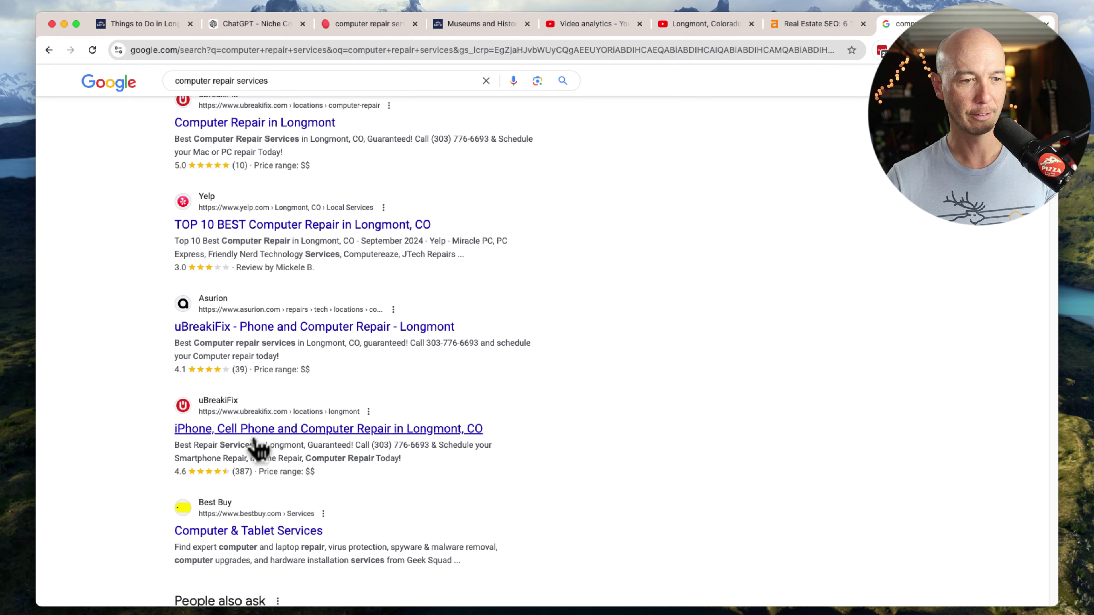
pyautogui.scroll(-8, 173, 514)
pyautogui.scroll(-4, 163, 513)
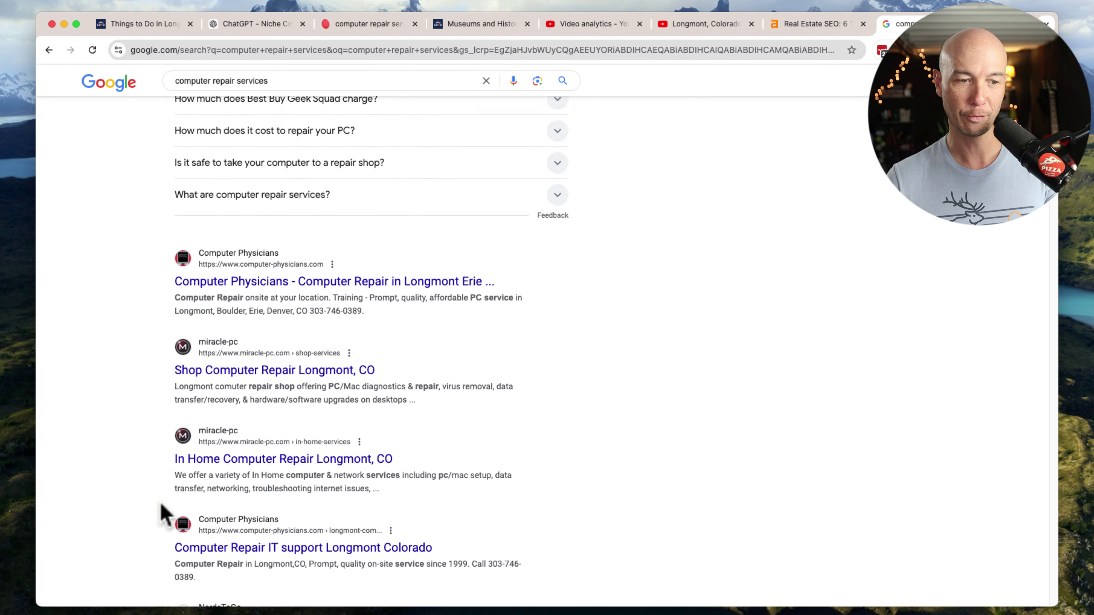
pyautogui.scroll(-1, 166, 515)
pyautogui.scroll(15, 374, 457)
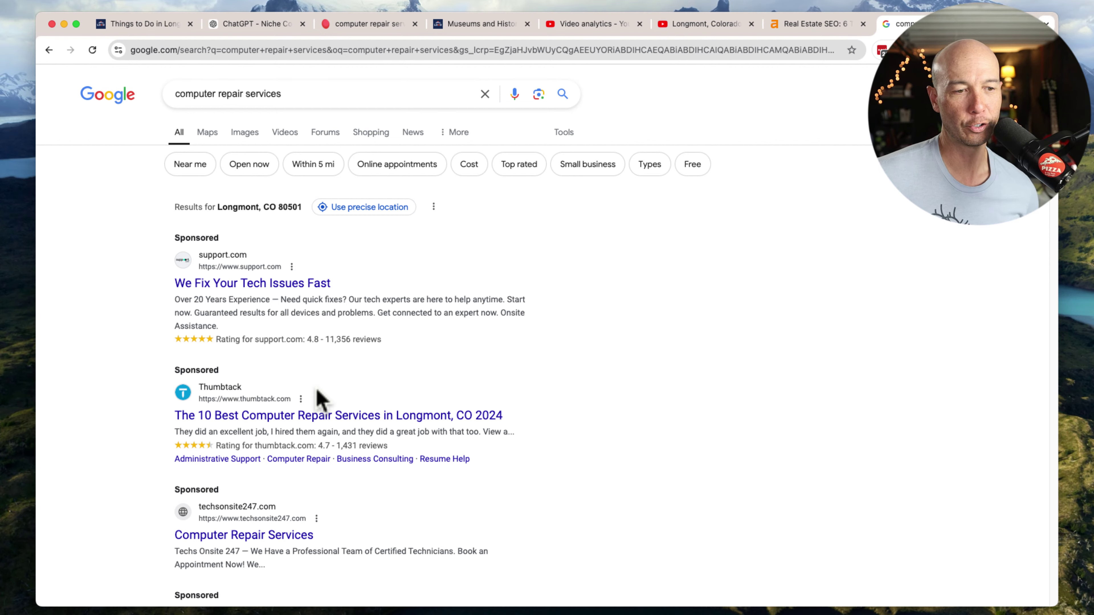
# - Check which companies in the local Businesses listing also rank organically, and what kinds of sites fill the remaining results
pyautogui.scroll(-12, 321, 401)
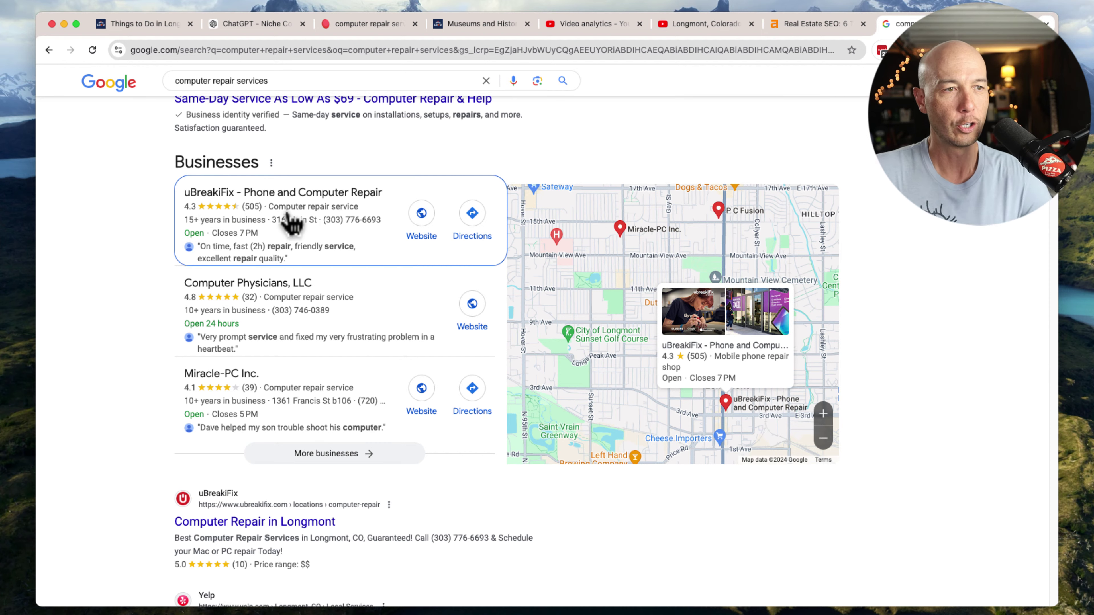
pyautogui.click(122, 301)
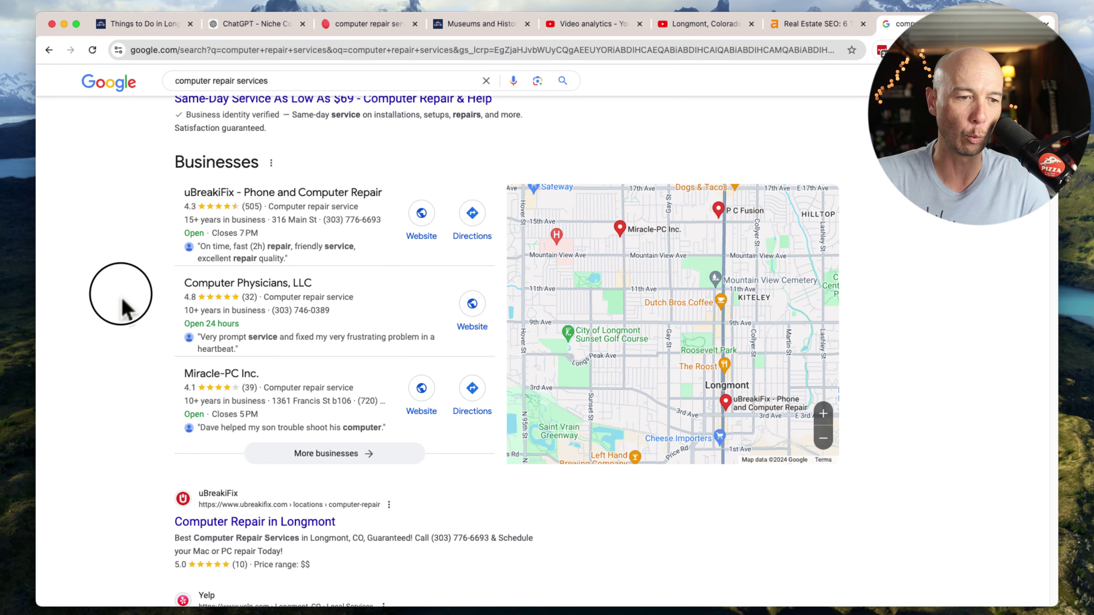
pyautogui.scroll(-8, 125, 309)
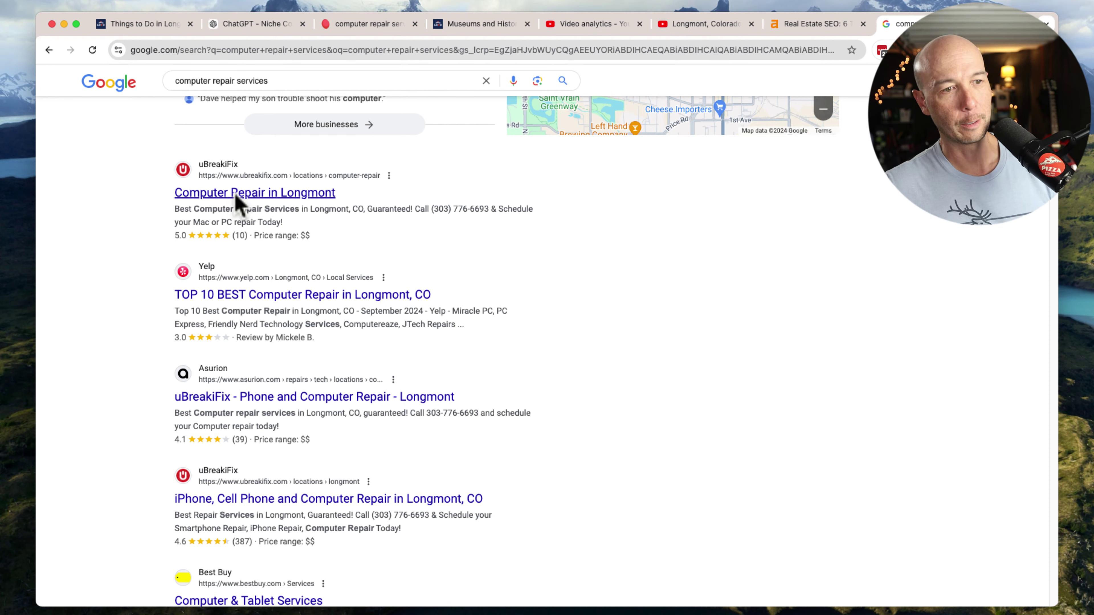
pyautogui.scroll(8, 410, 276)
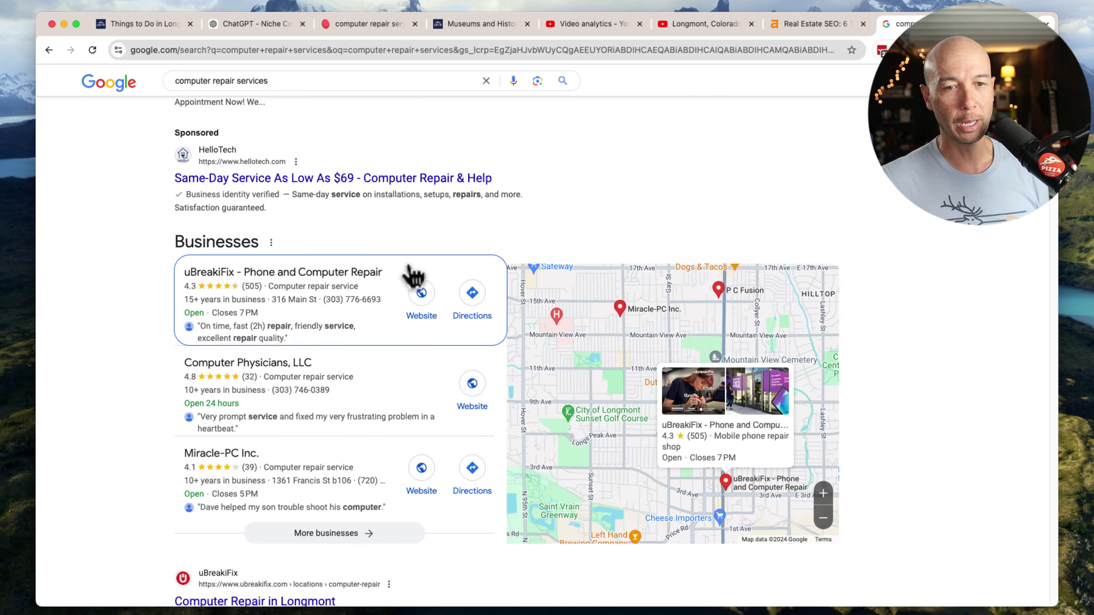
pyautogui.scroll(-7, 411, 276)
pyautogui.scroll(-3, 410, 272)
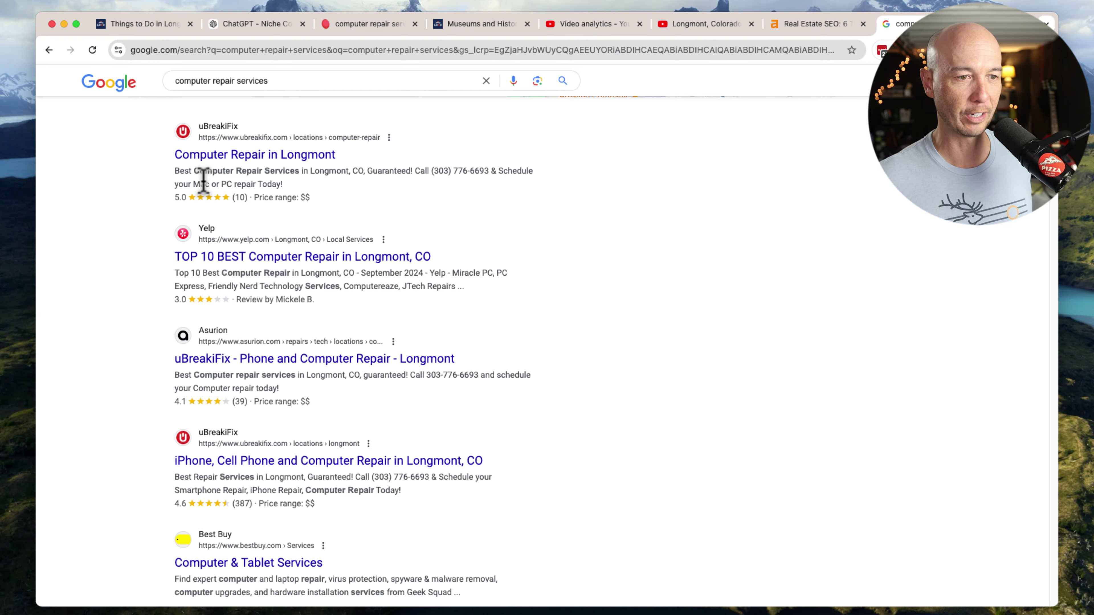
pyautogui.scroll(-8, 215, 474)
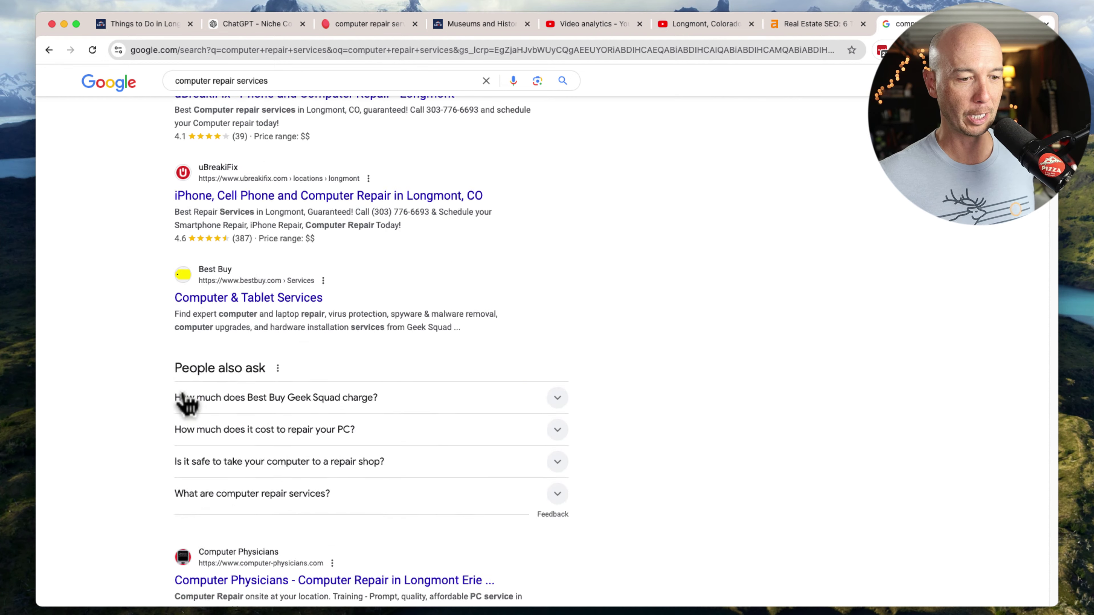
pyautogui.scroll(-10, 185, 399)
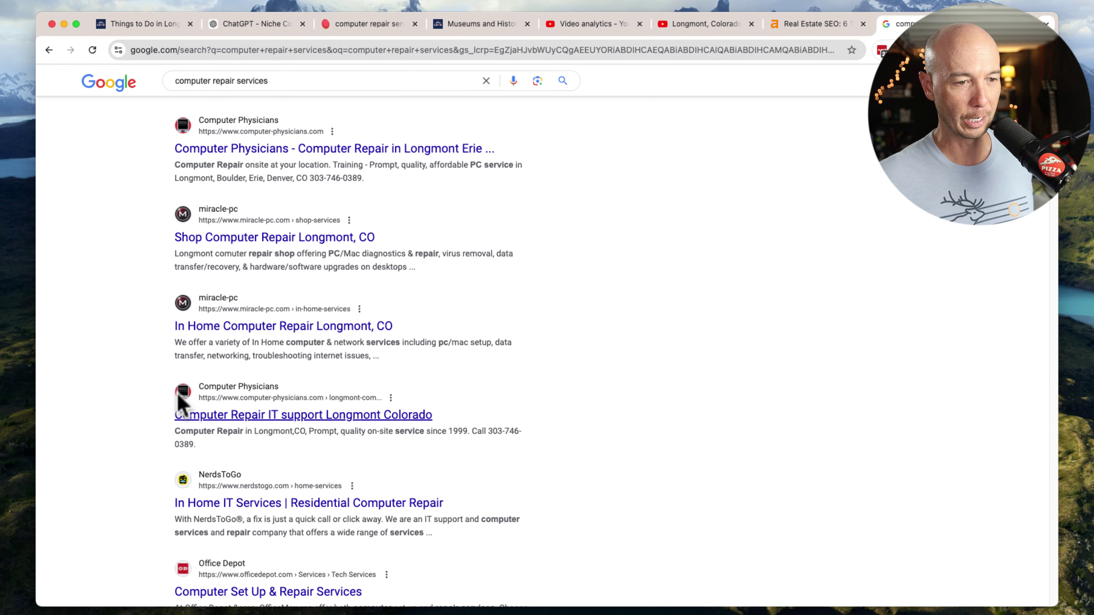
pyautogui.scroll(-3, 137, 402)
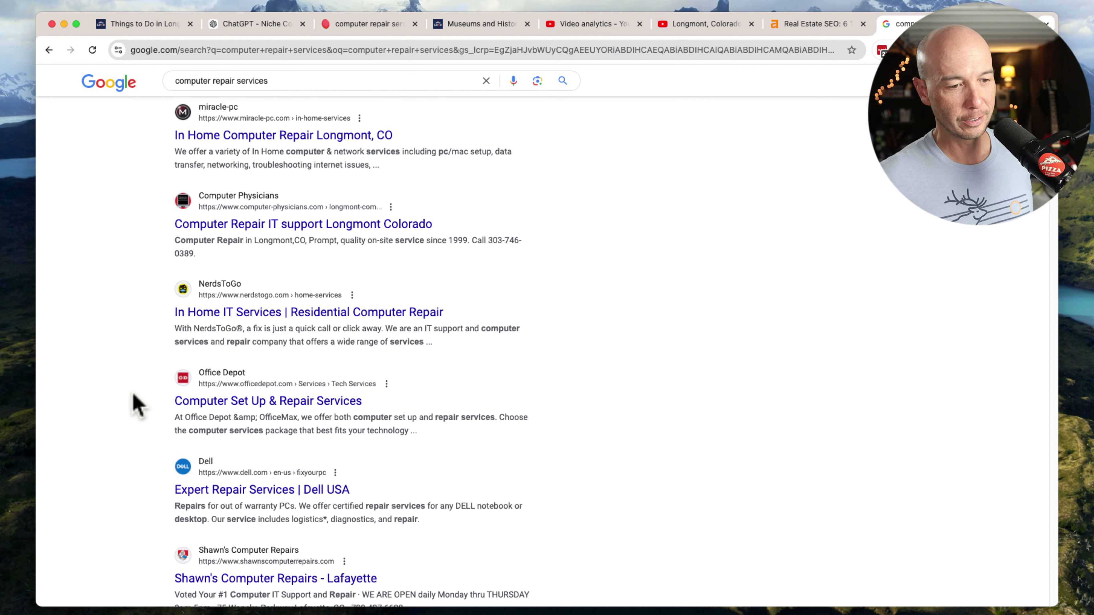
pyautogui.scroll(15, 138, 397)
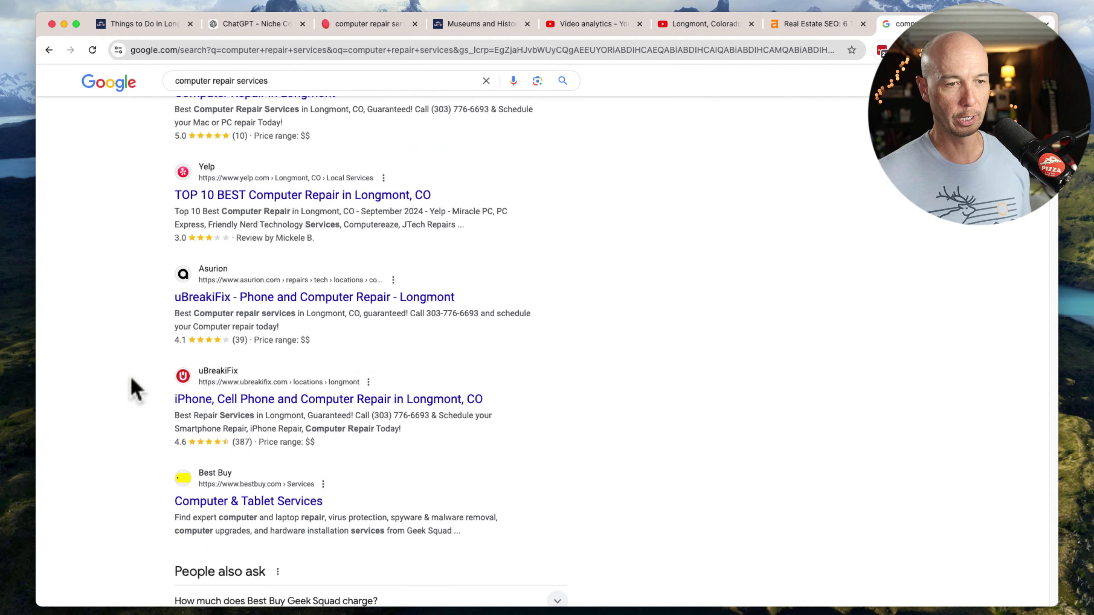
pyautogui.scroll(15, 137, 390)
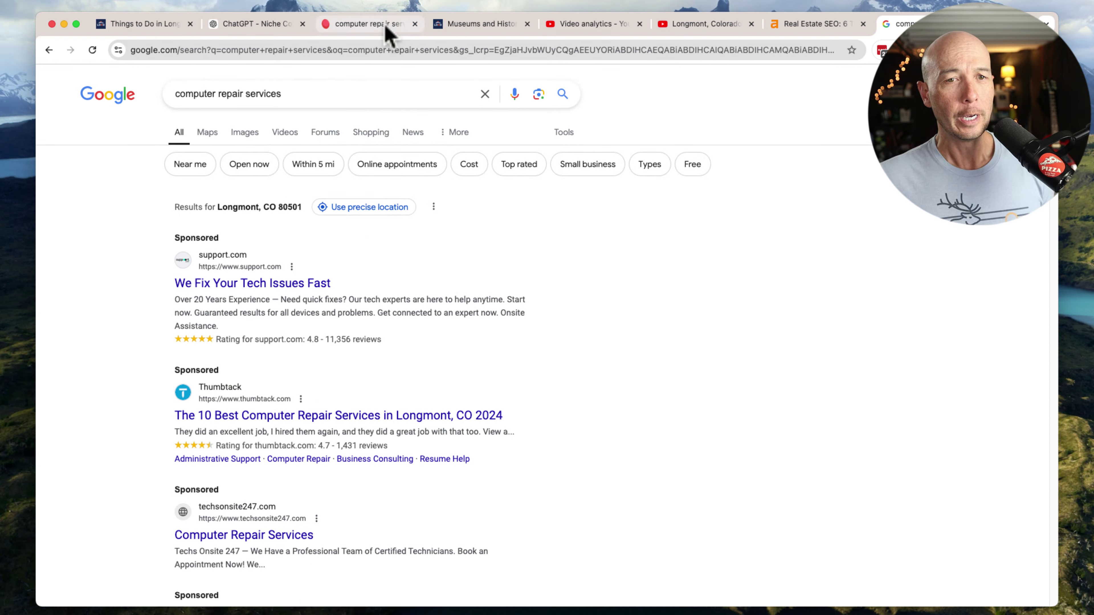
pyautogui.click(626, 0)
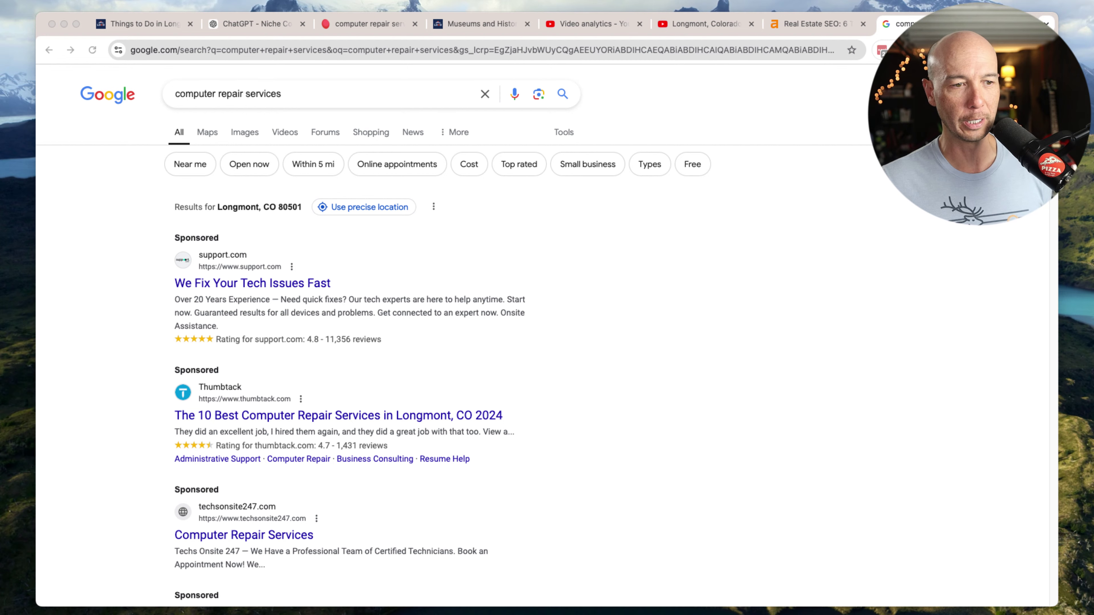
pyautogui.click(538, 394)
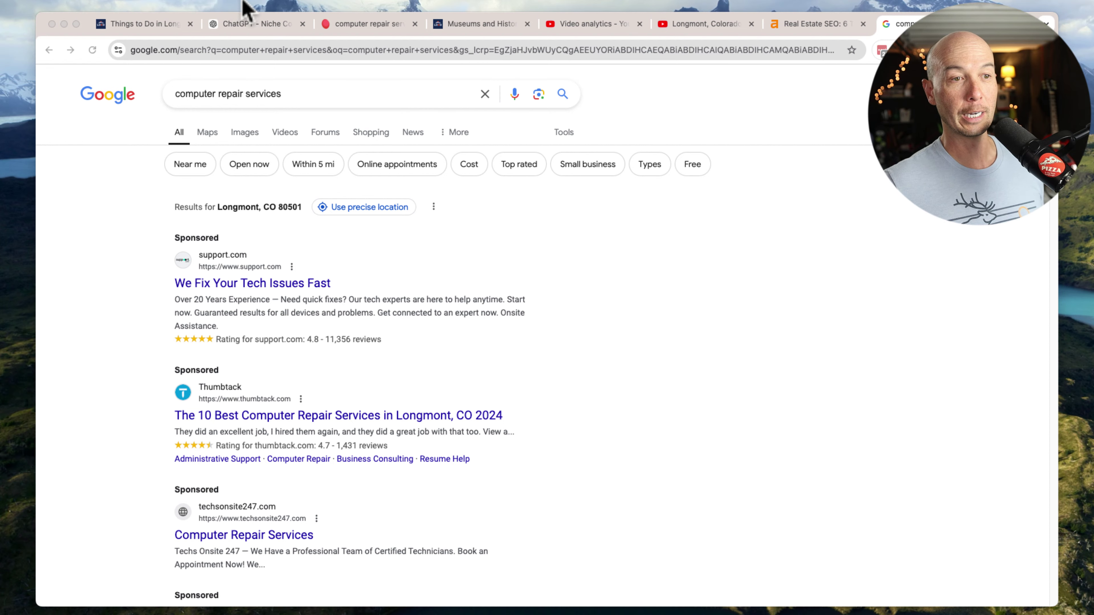
pyautogui.click(854, 21)
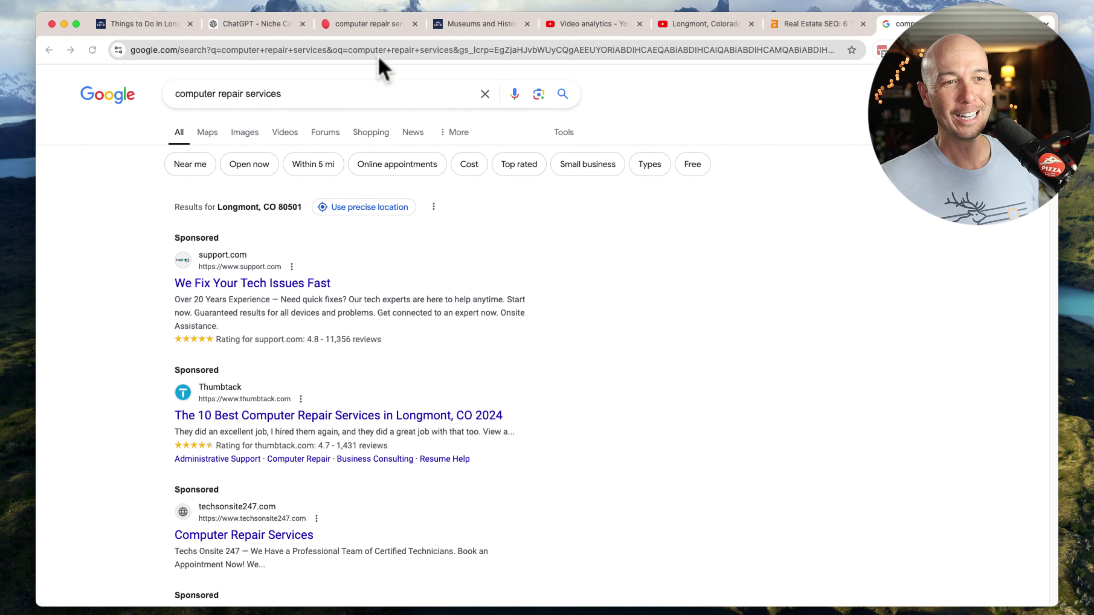
pyautogui.click(620, 1)
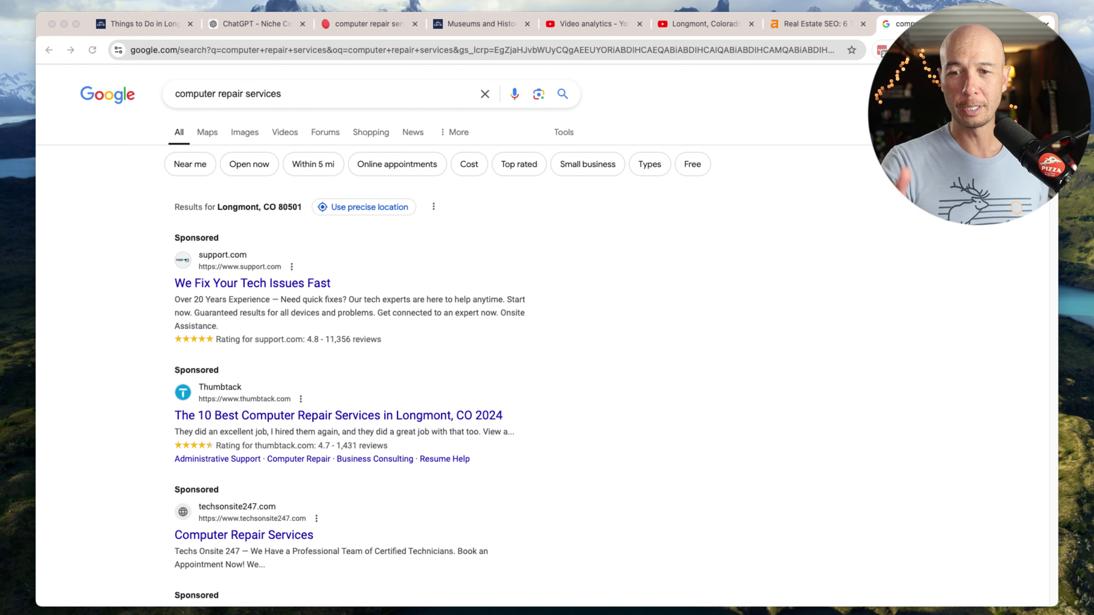